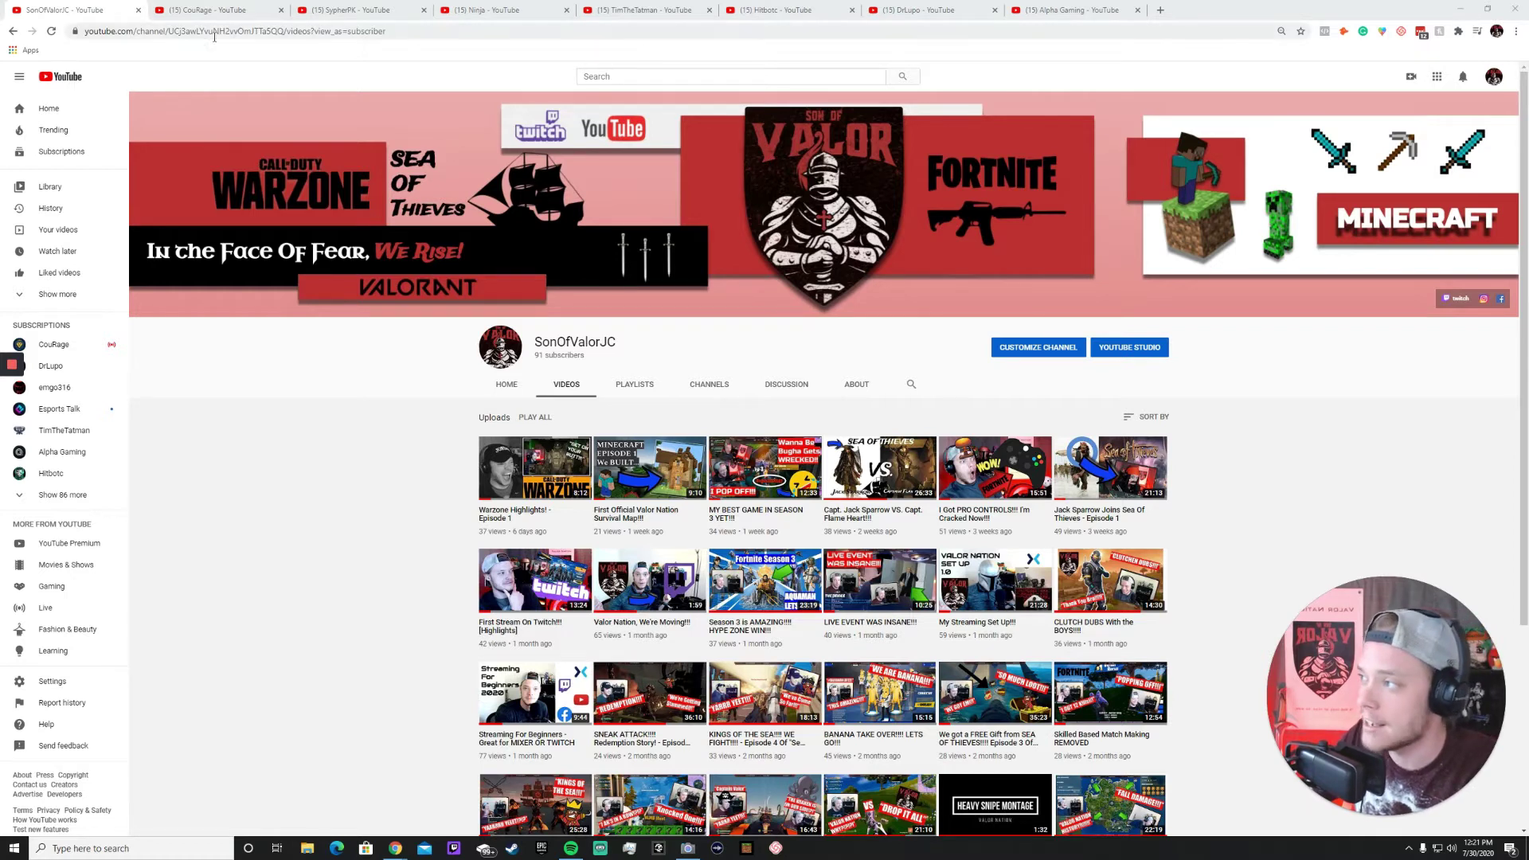
# Browse the open YouTube channel banners of CouRage, SypherPK, Ninja, TimTheTatman, Hitbotc, DrLupo and Alpha Gaming.
pyautogui.click(208, 11)
pyautogui.click(344, 14)
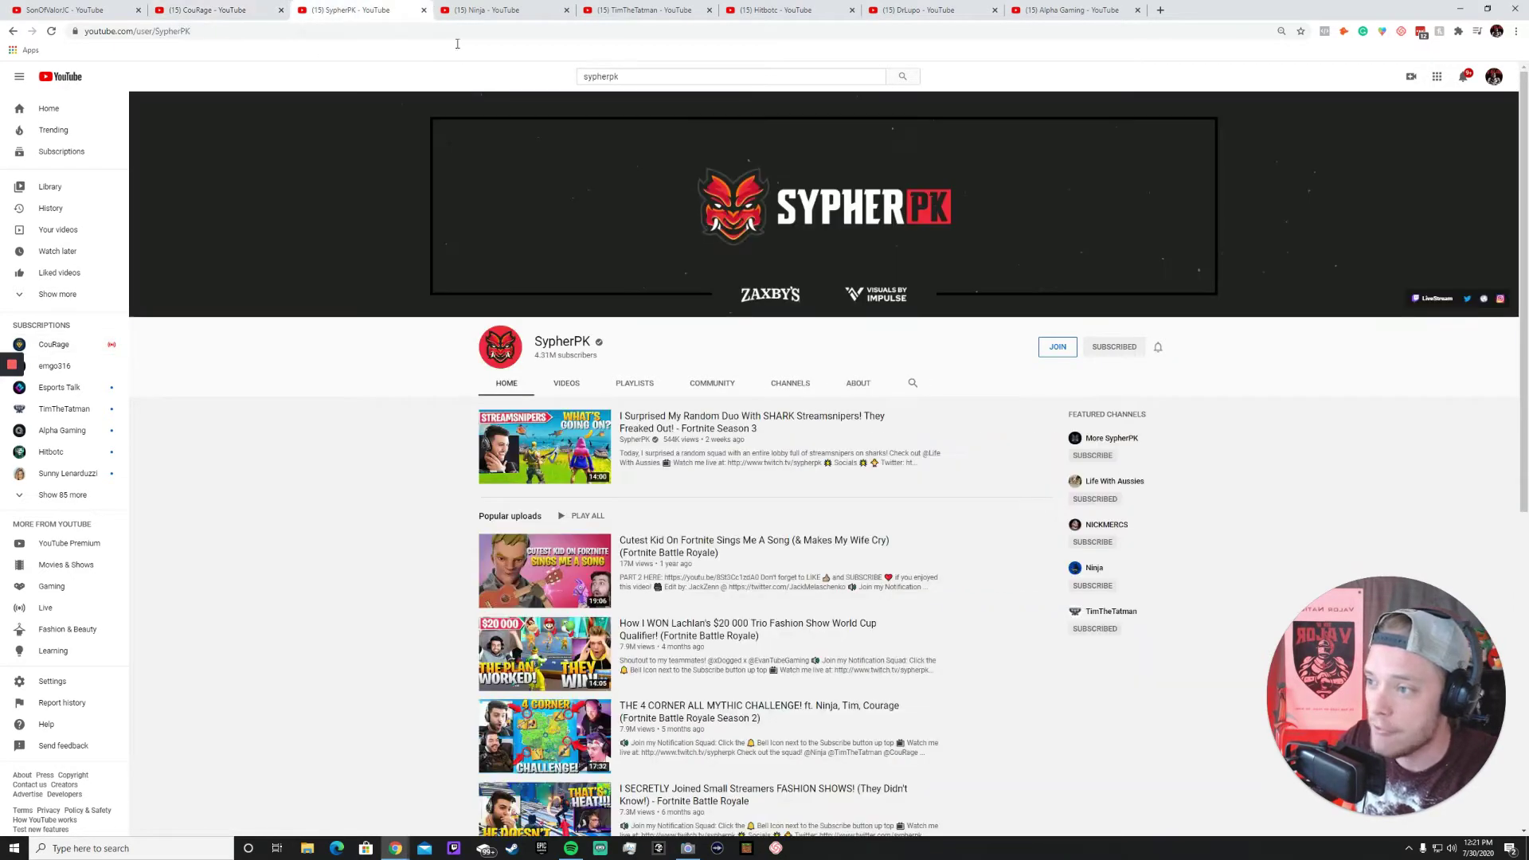
pyautogui.click(542, 12)
pyautogui.click(644, 14)
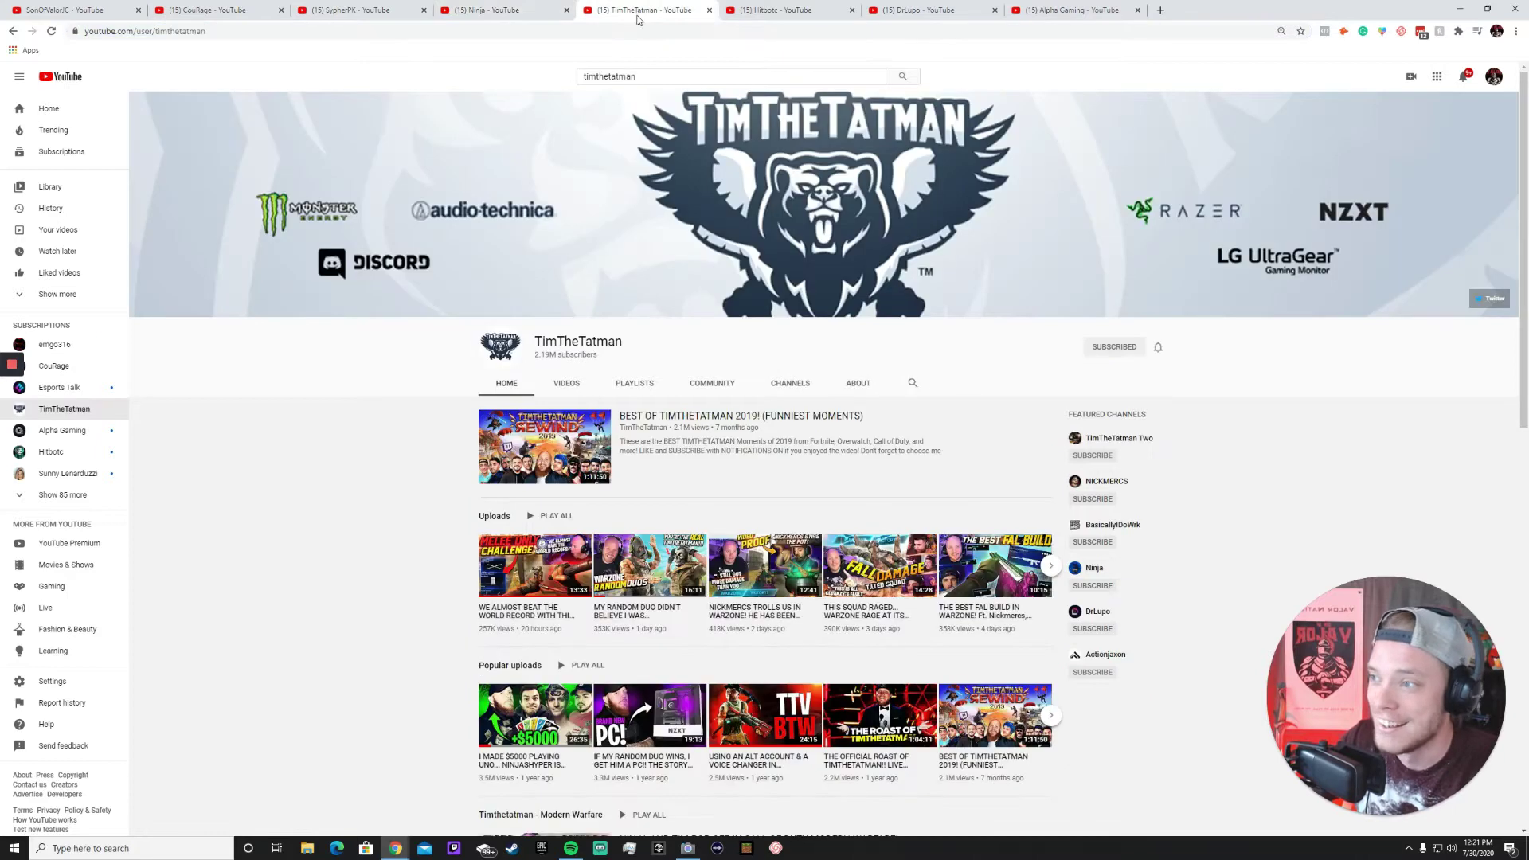
pyautogui.click(790, 12)
pyautogui.click(916, 15)
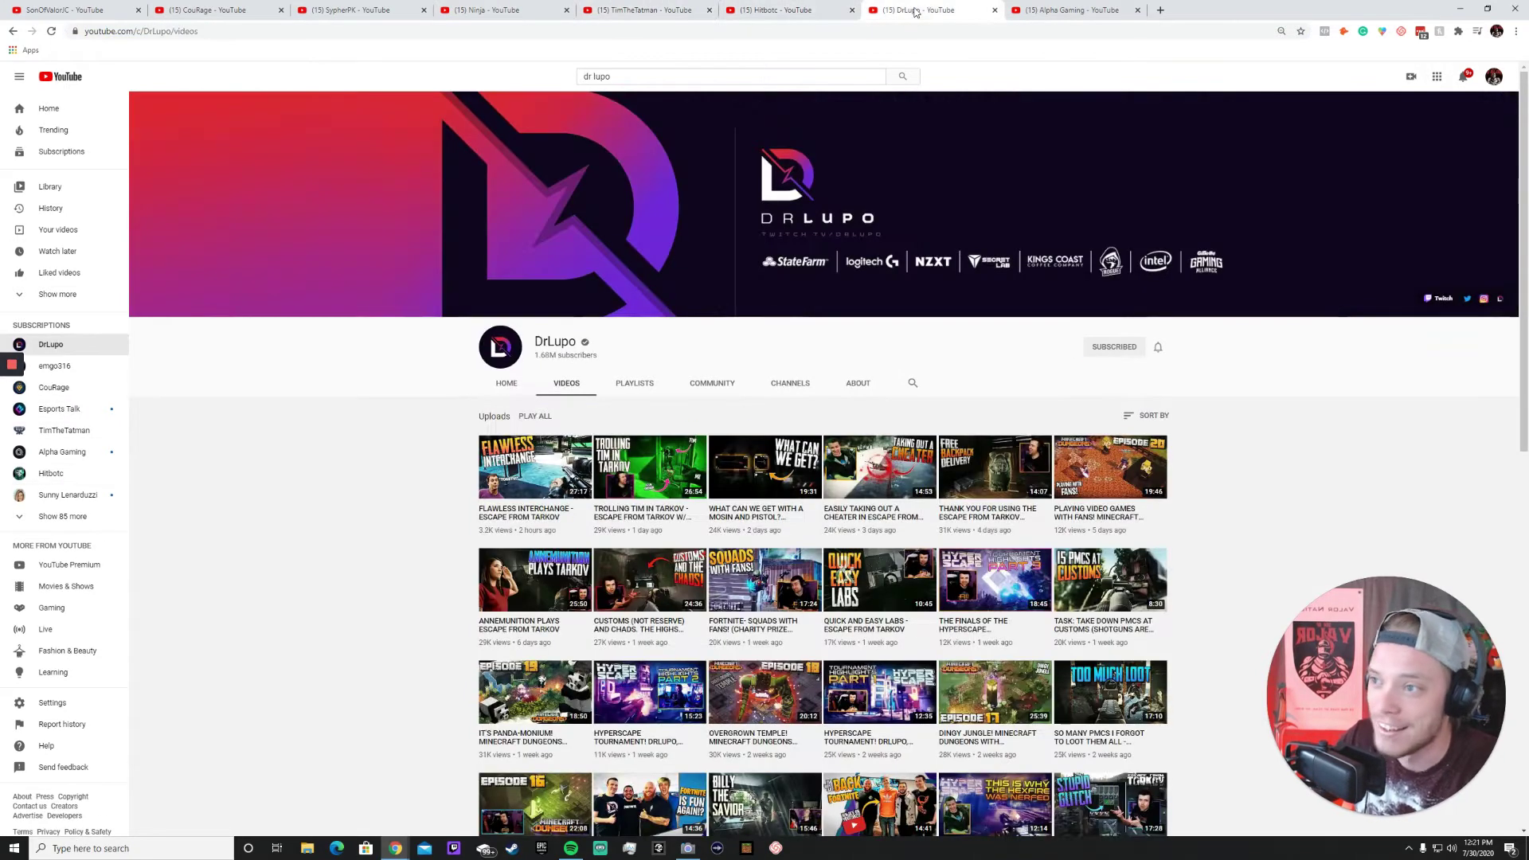
pyautogui.click(1052, 14)
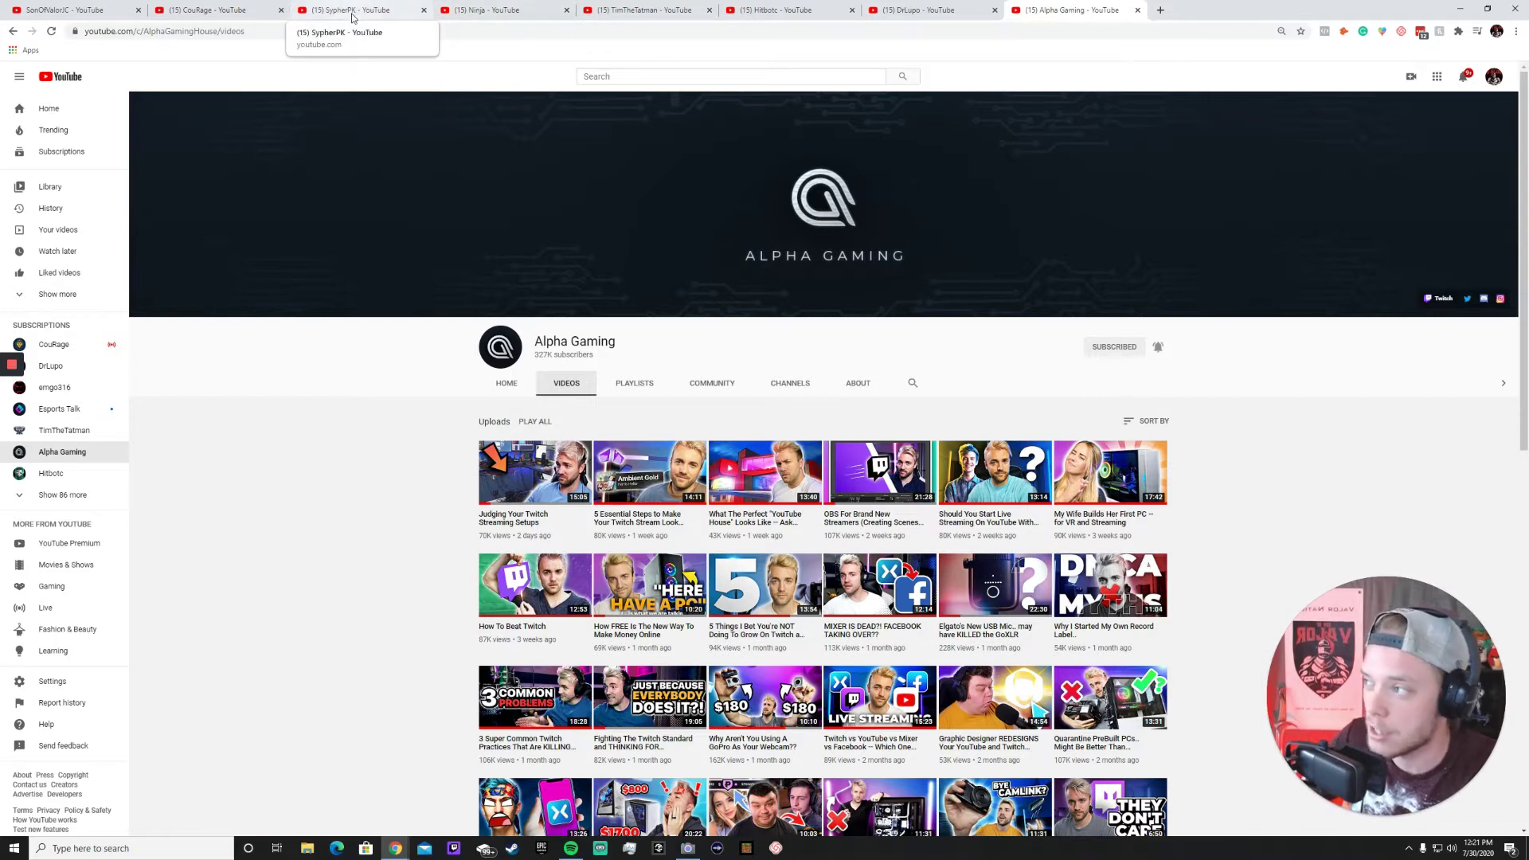
# Compare the CouRage channel banner with the SonOfValorJC channel banner.
pyautogui.click(251, 20)
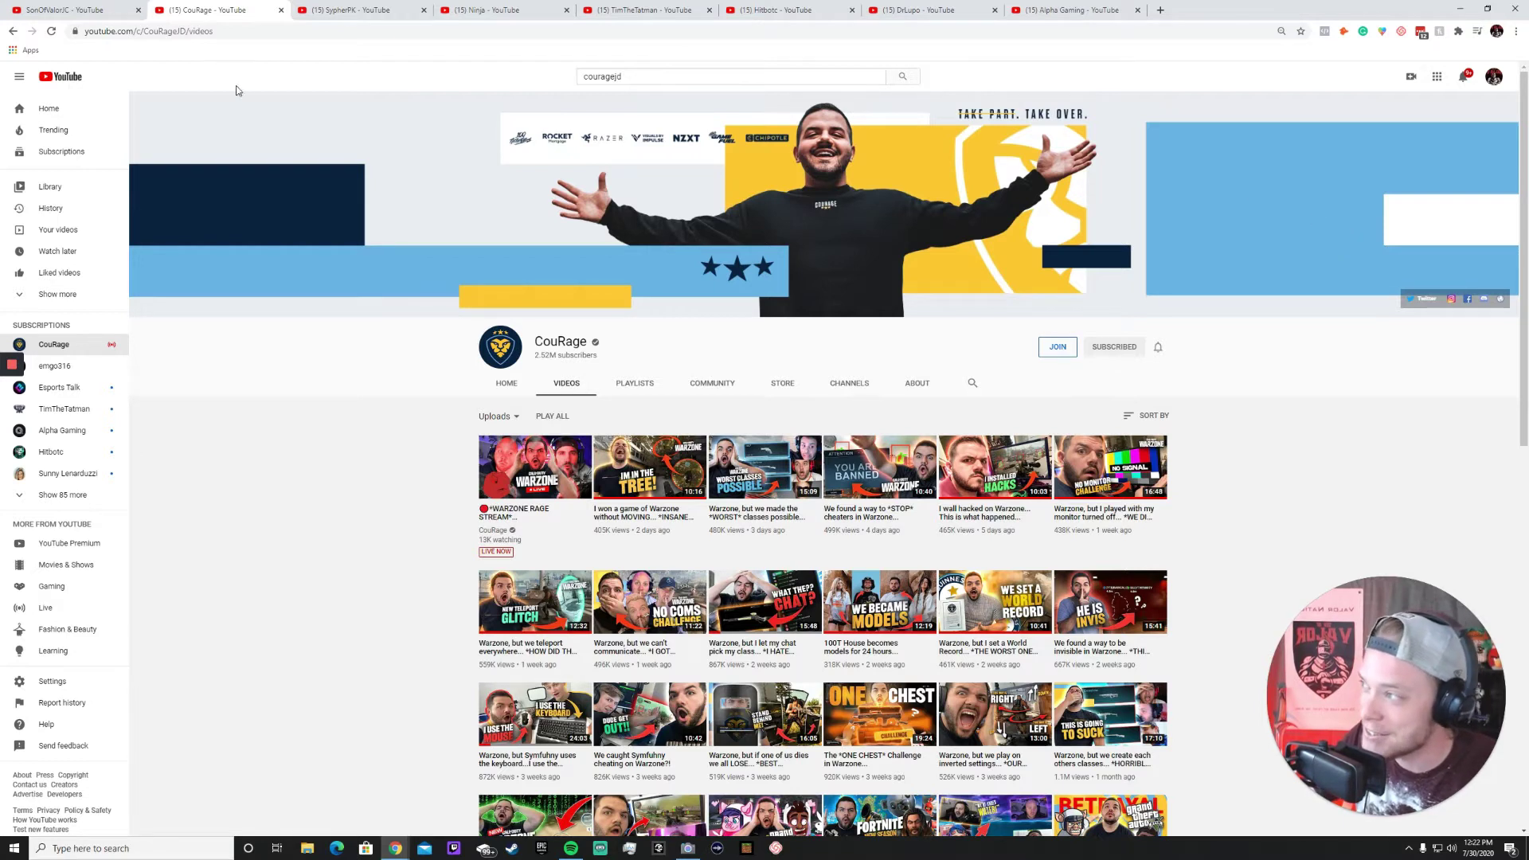
pyautogui.click(77, 10)
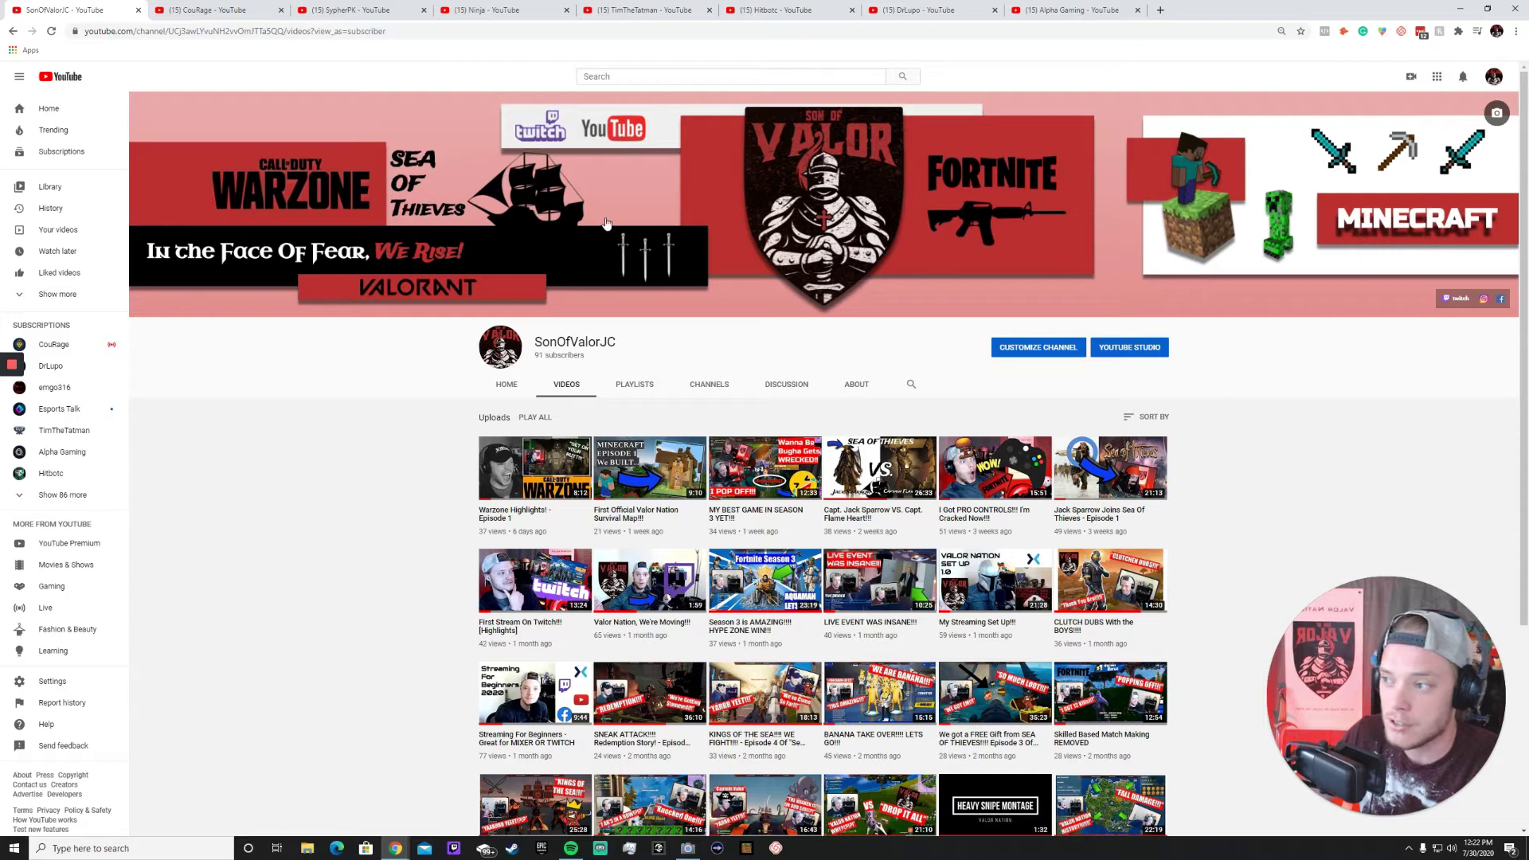
pyautogui.click(195, 9)
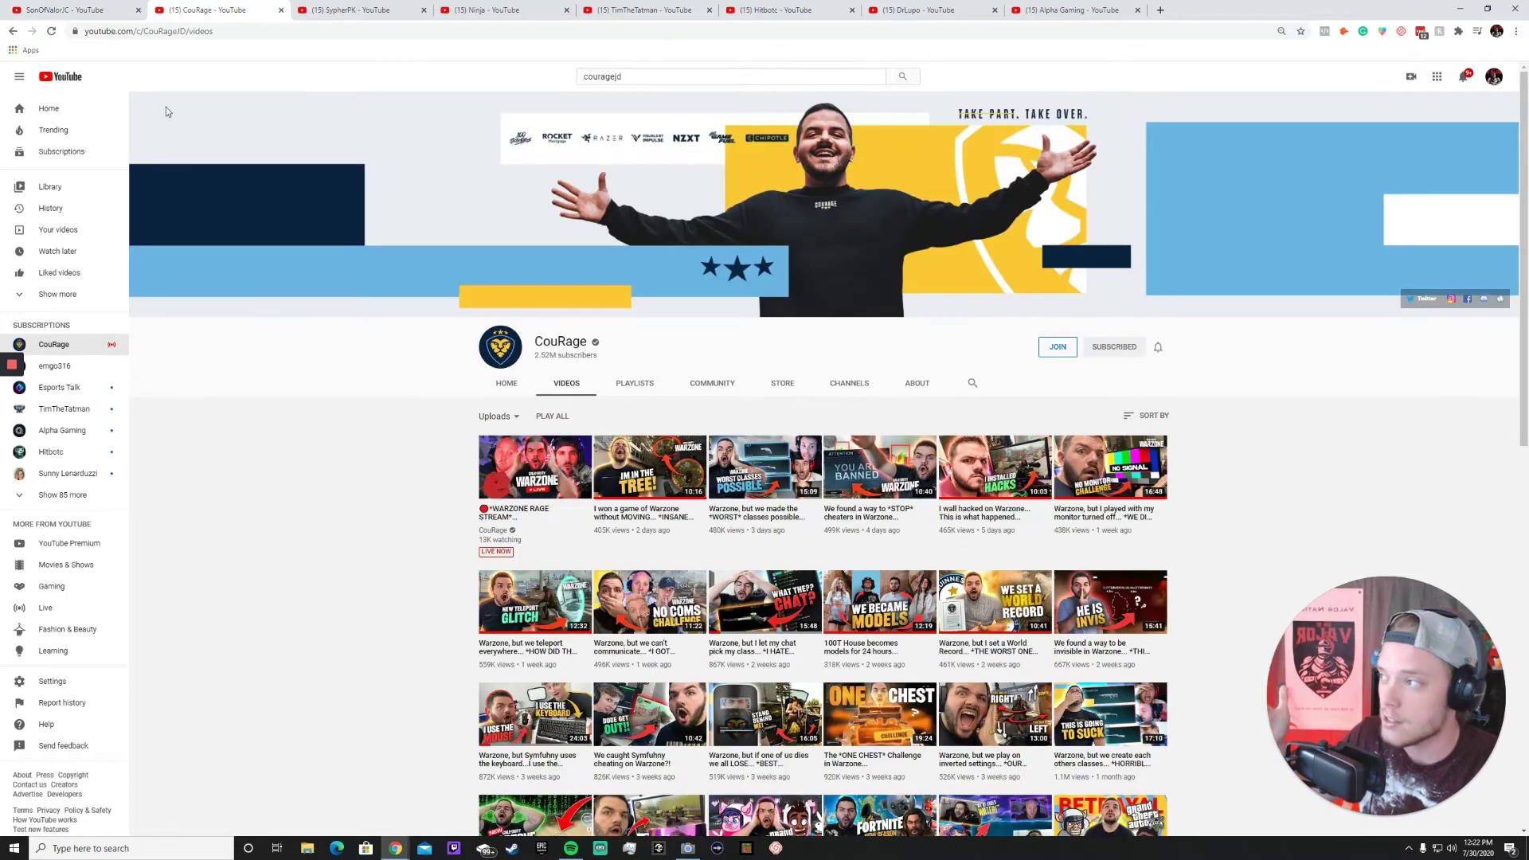
pyautogui.click(119, 13)
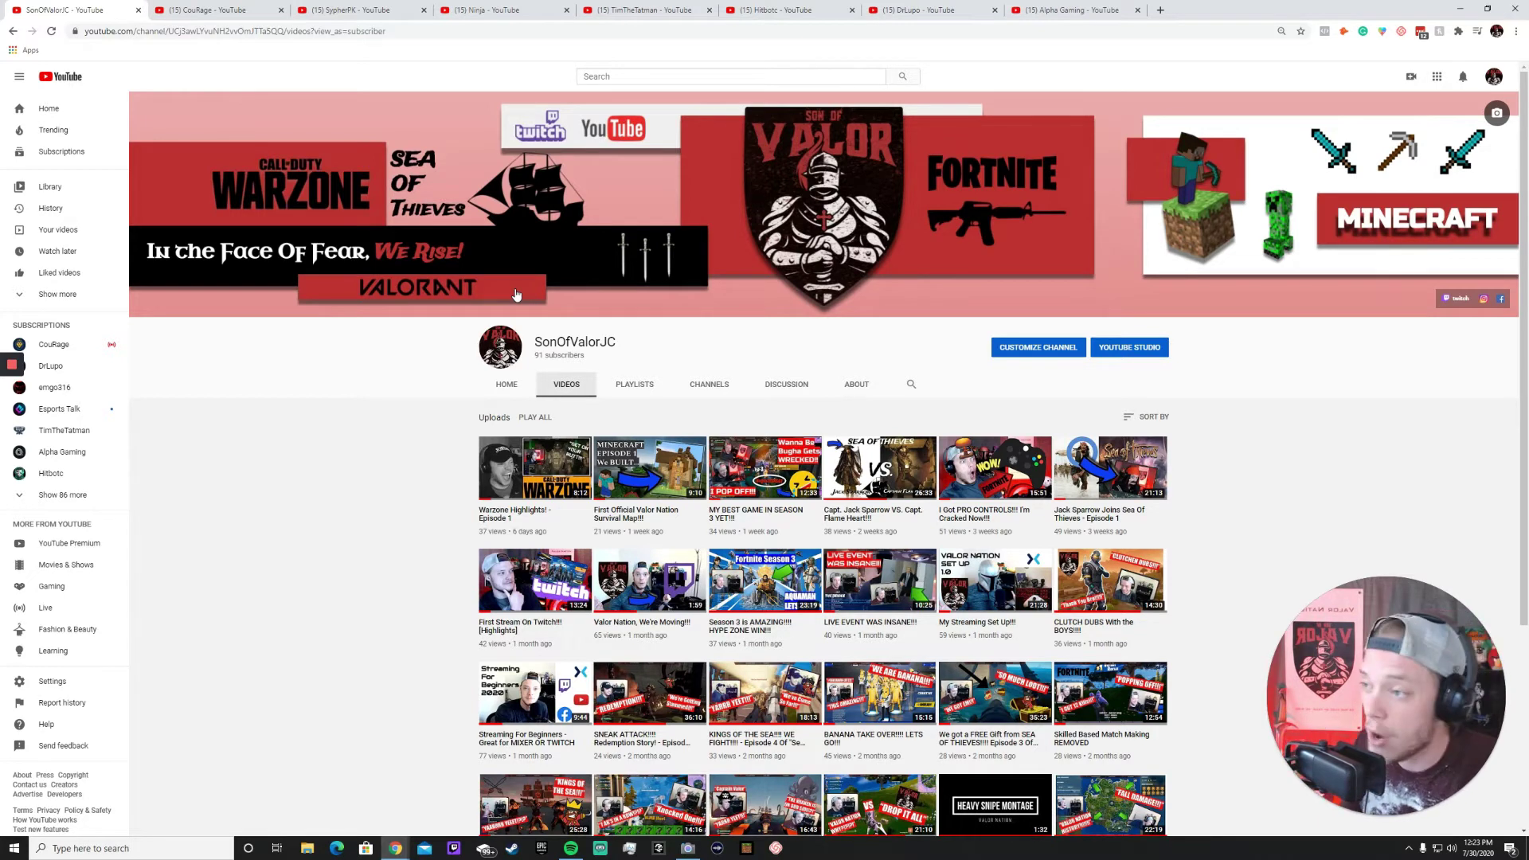
# Review the banner designs on the SypherPK, Ninja, TimTheTatman and Hitbotc channels.
pyautogui.click(357, 10)
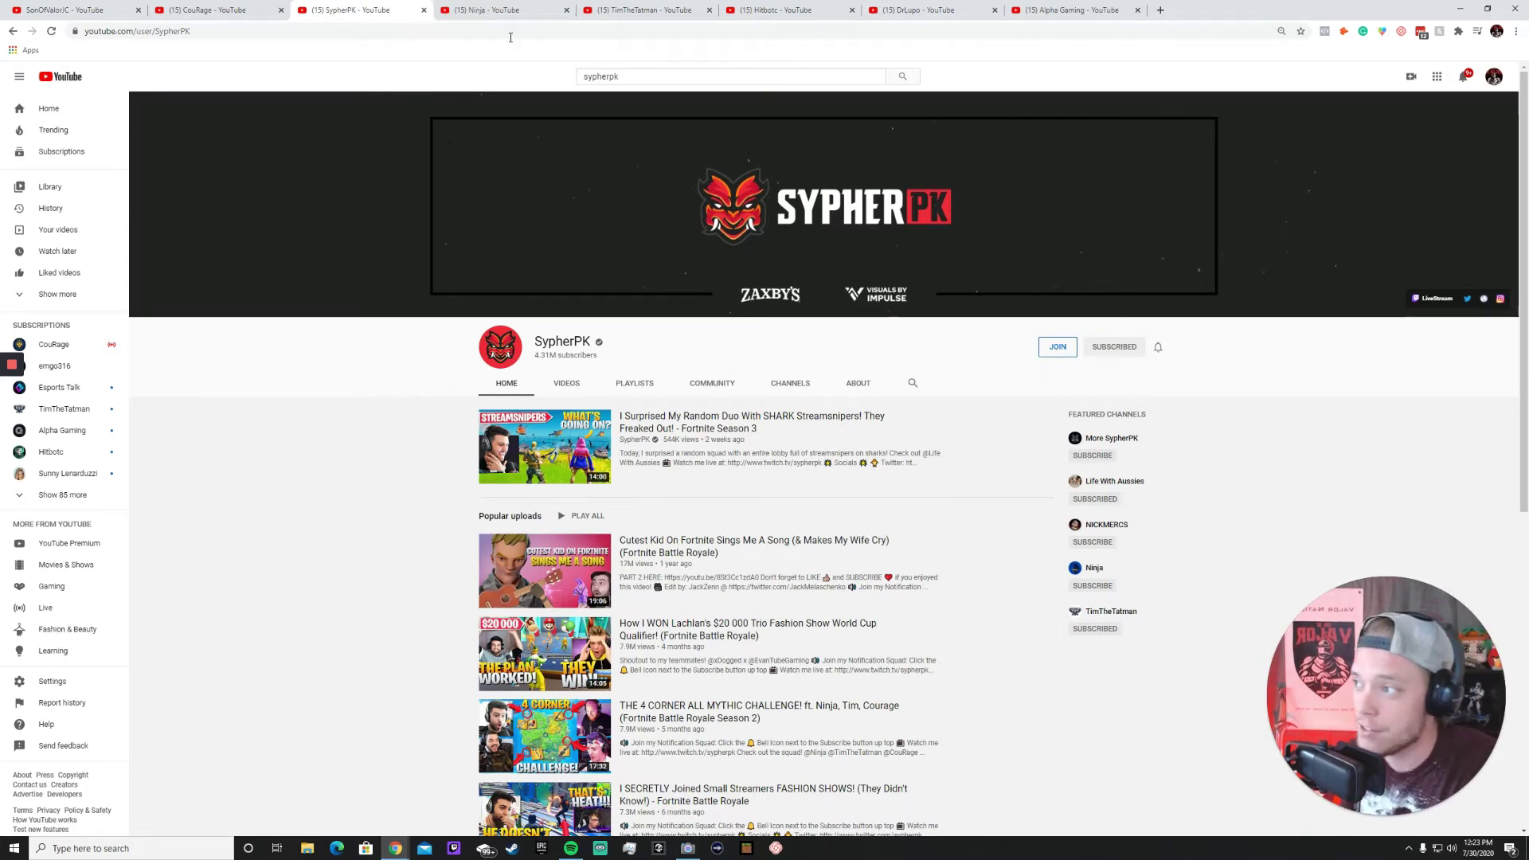
pyautogui.click(519, 11)
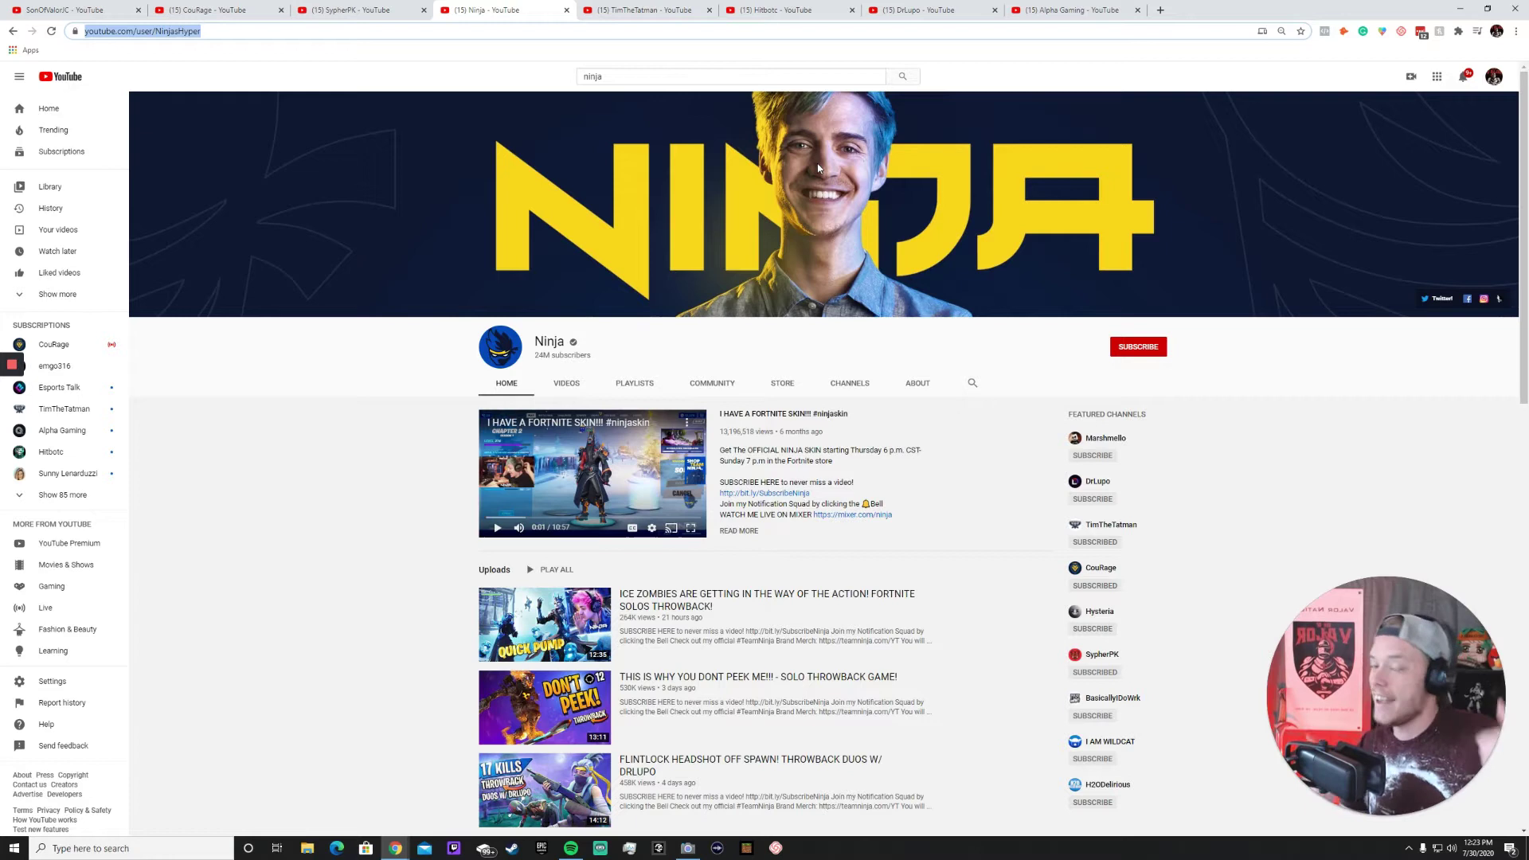
pyautogui.click(645, 11)
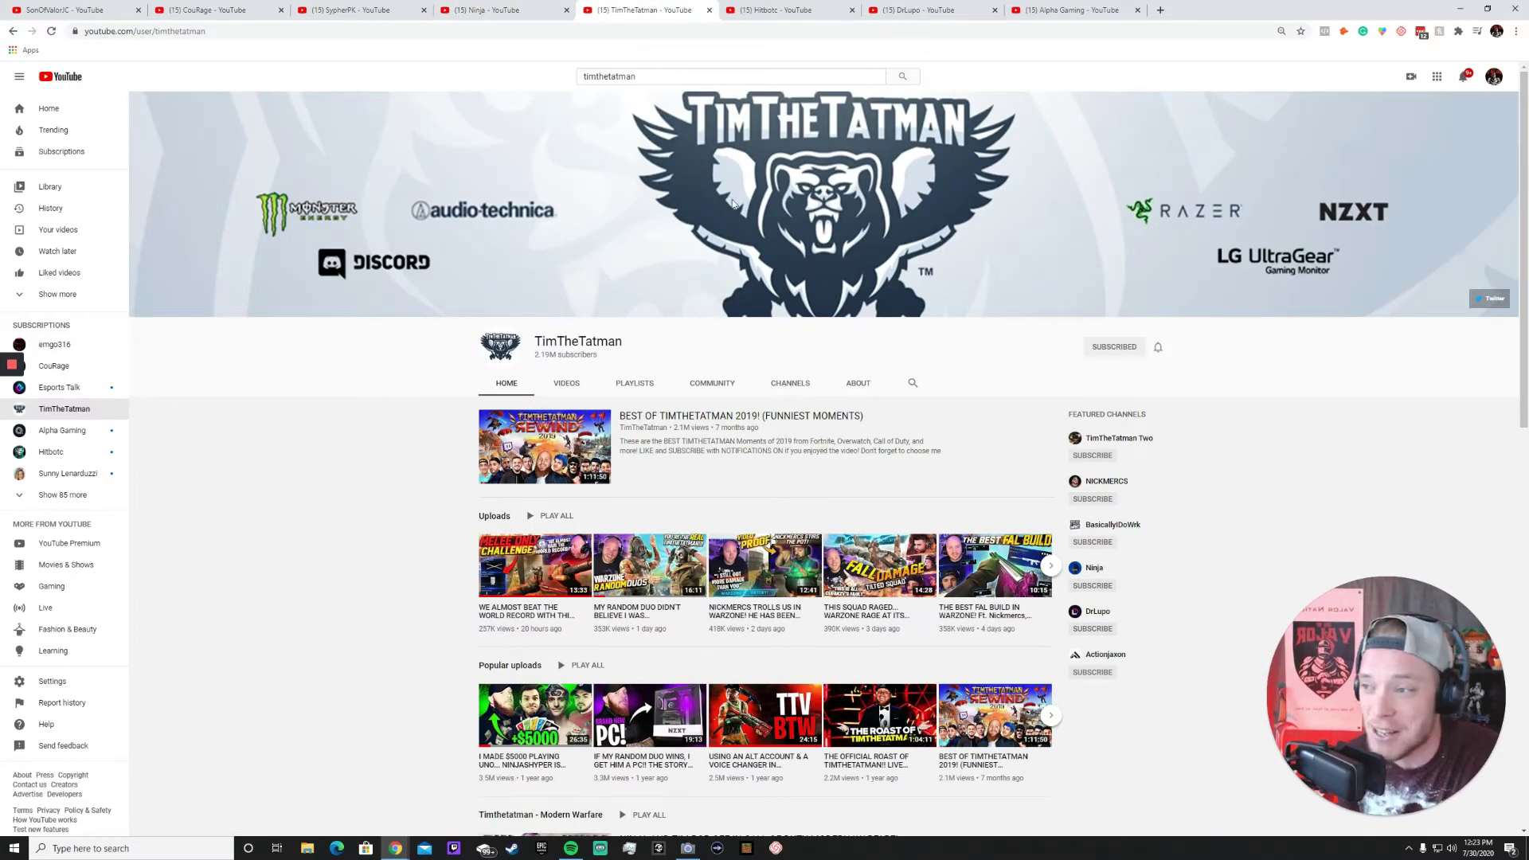
pyautogui.click(787, 16)
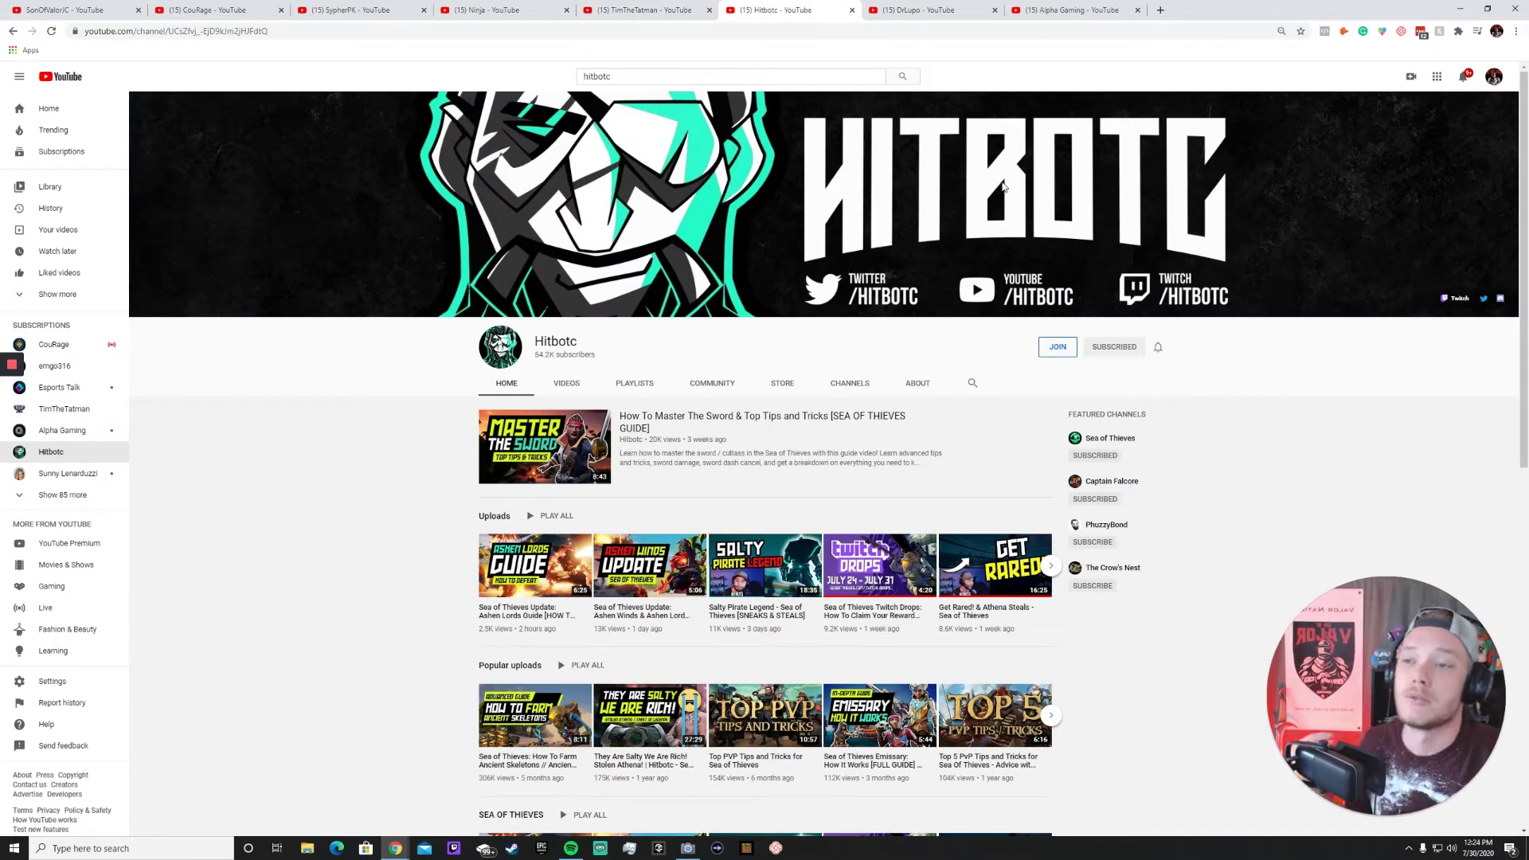
# Compare the SonOfValorJC channel banner with its source slide in the VN YT Banner presentation in Google Slides.
pyautogui.click(71, 10)
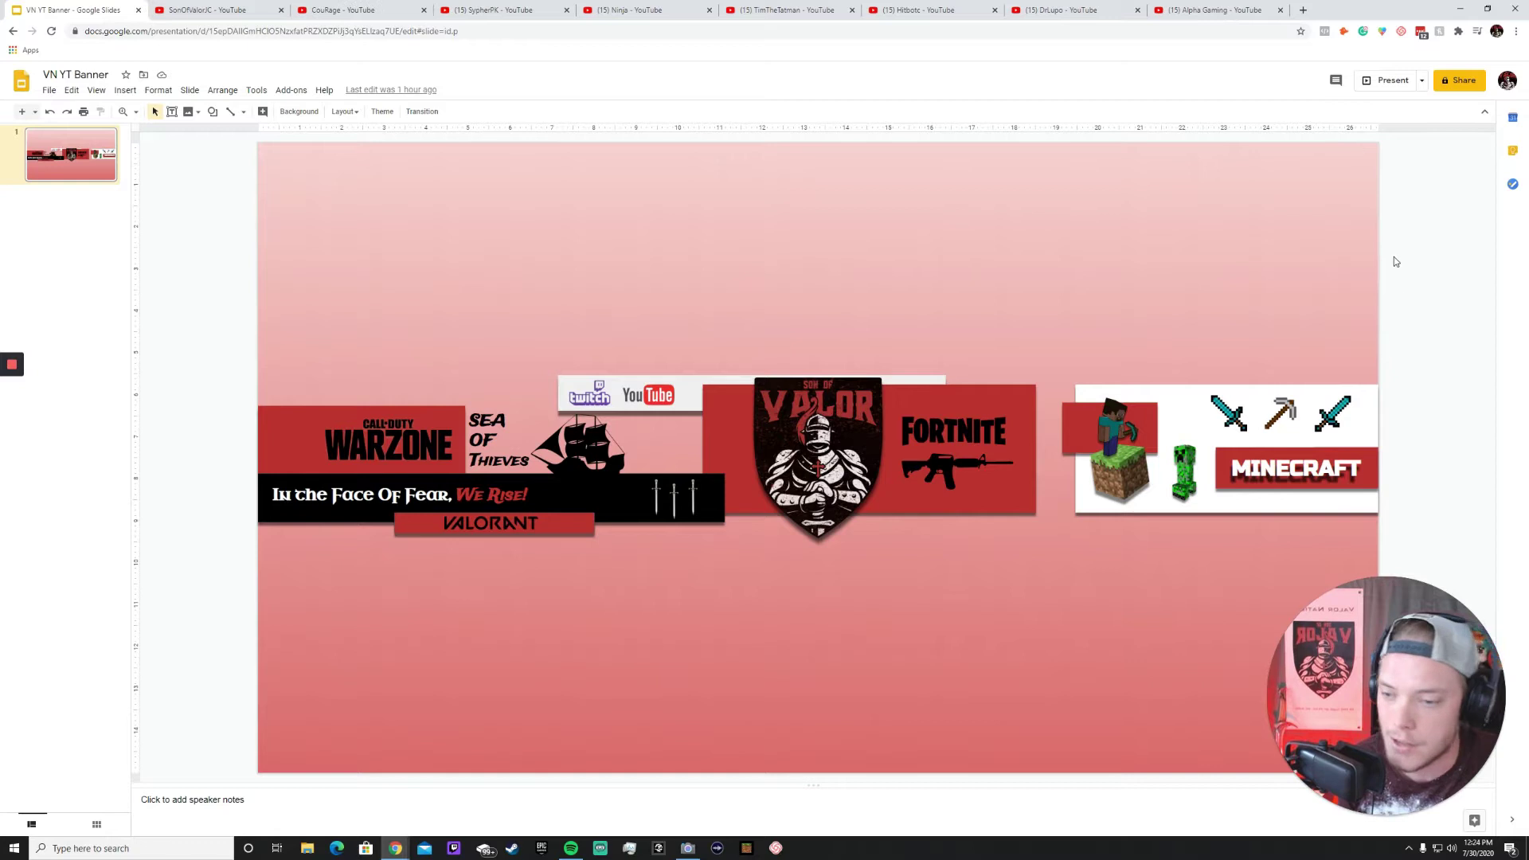
pyautogui.click(202, 10)
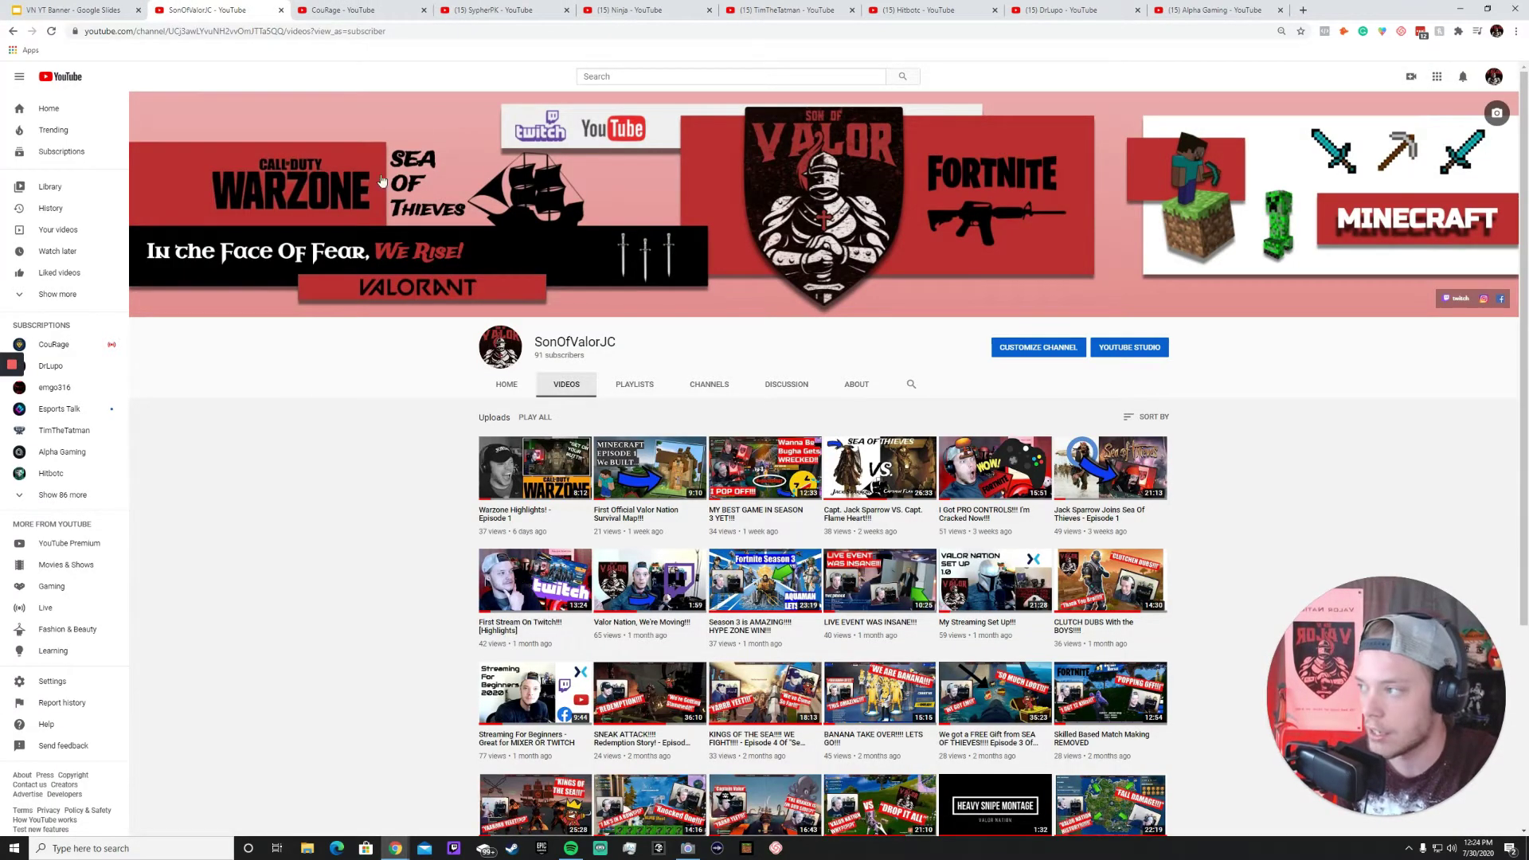
pyautogui.click(71, 10)
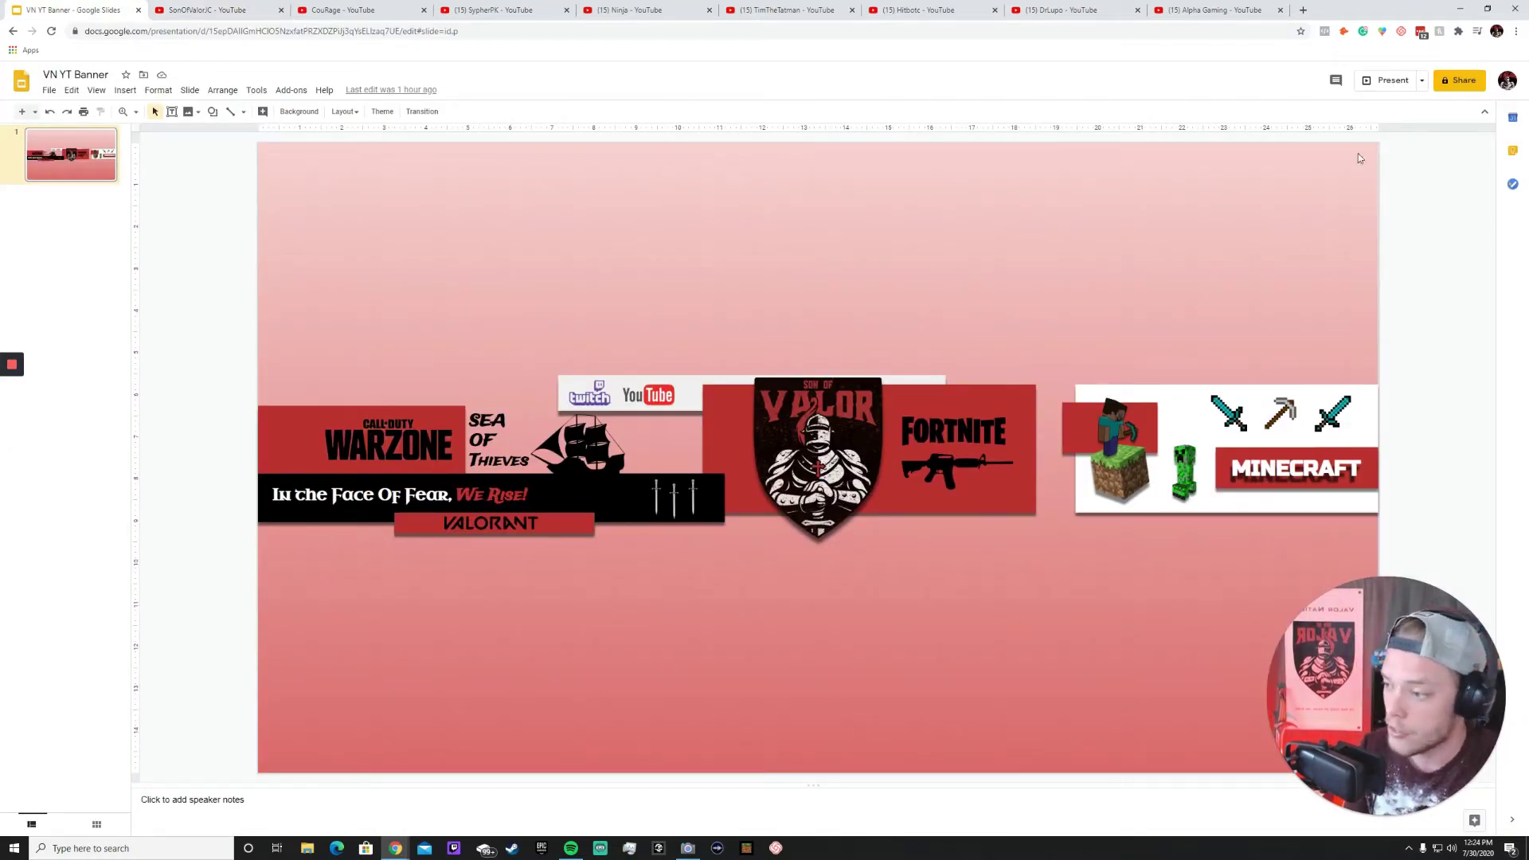
pyautogui.click(494, 440)
pyautogui.click(530, 236)
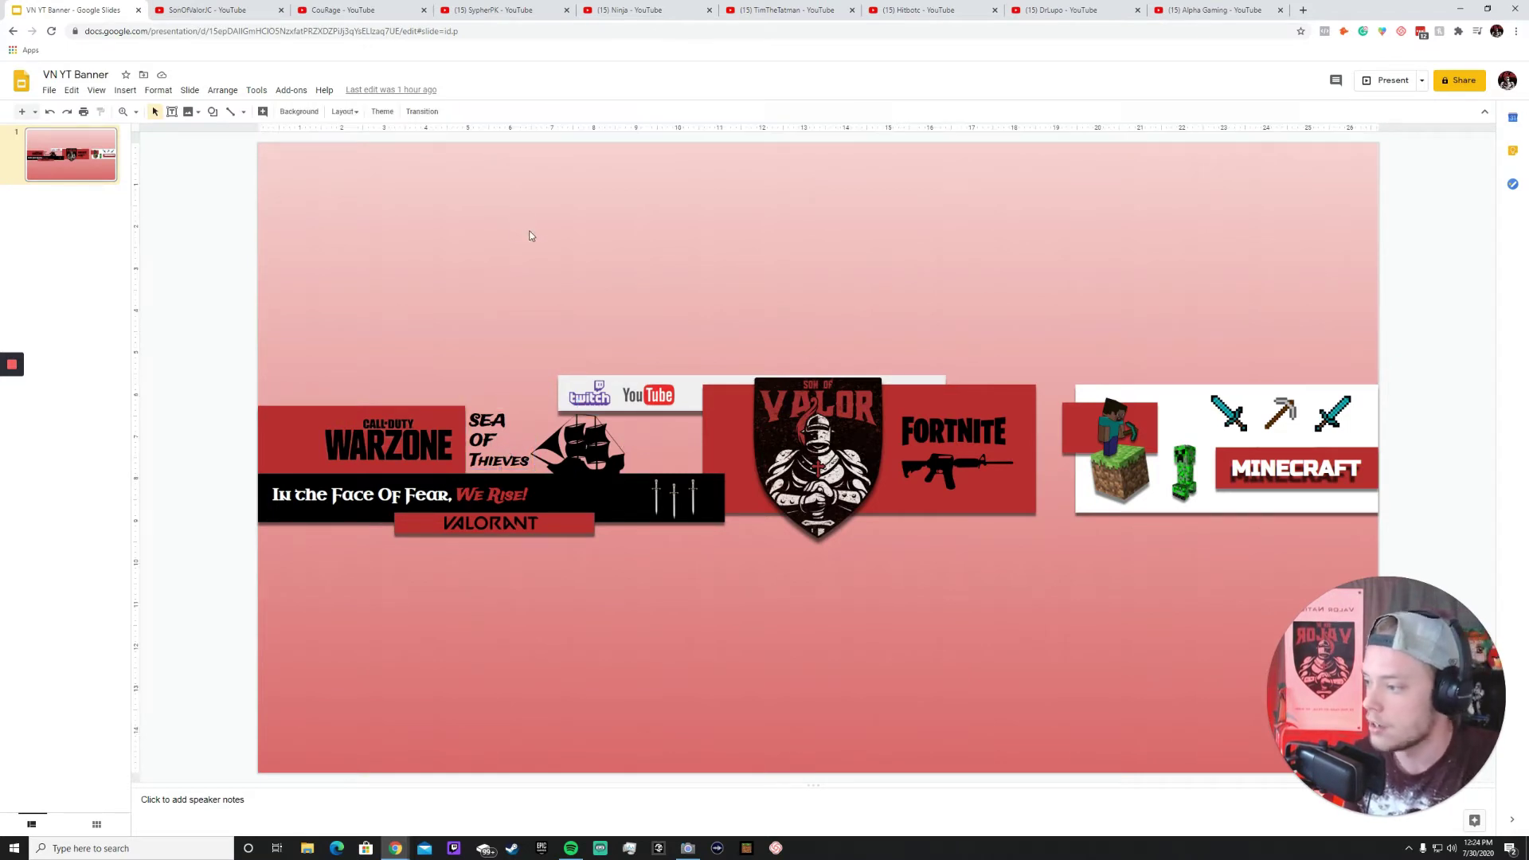
# Search the web for "warzone" images from within the VN YT Banner presentation.
pyautogui.click(126, 90)
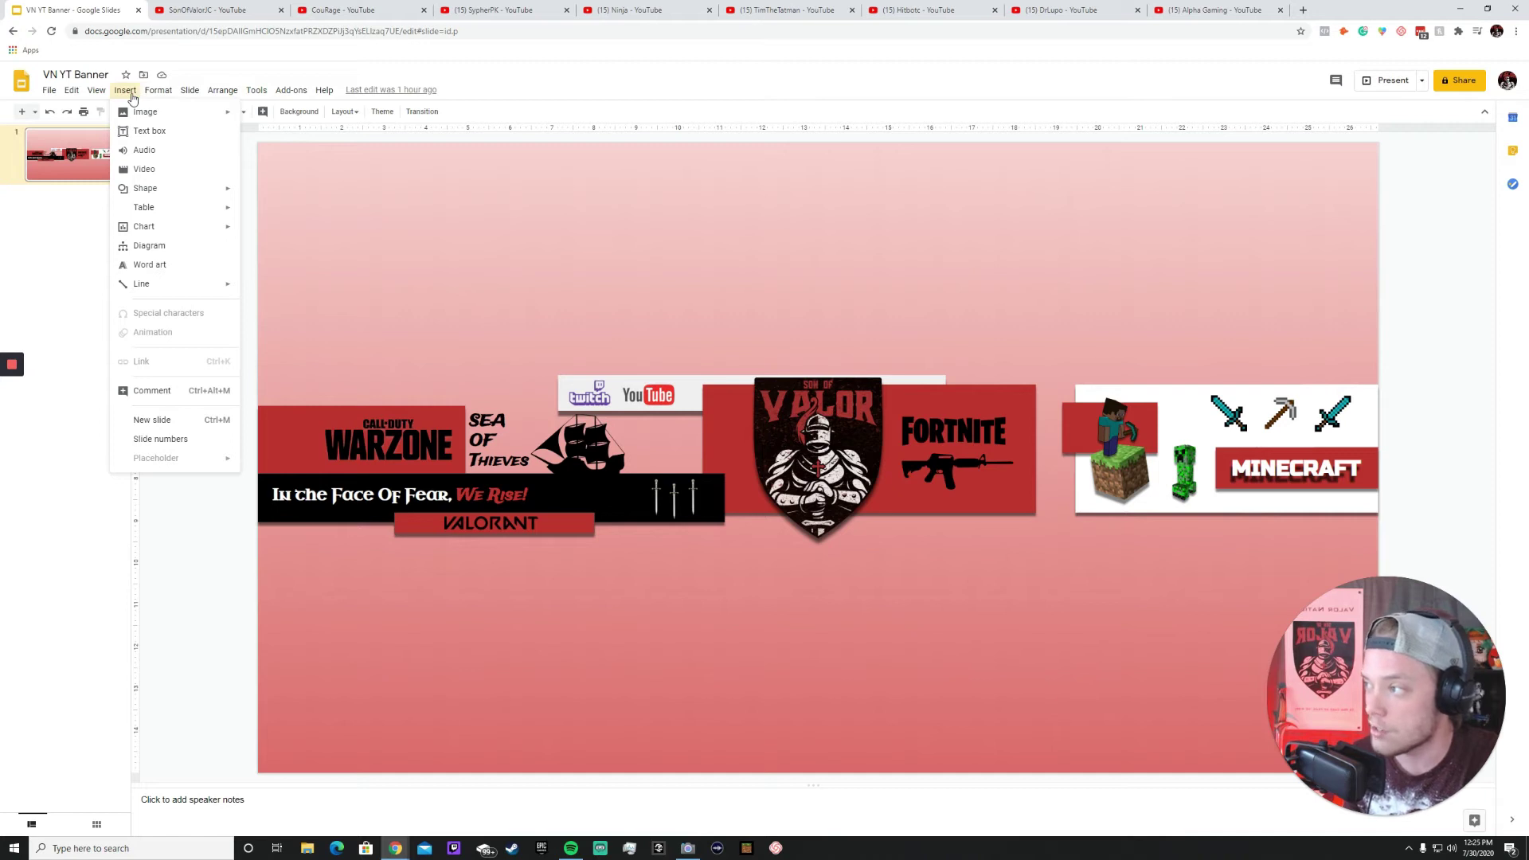
pyautogui.moveTo(175, 113)
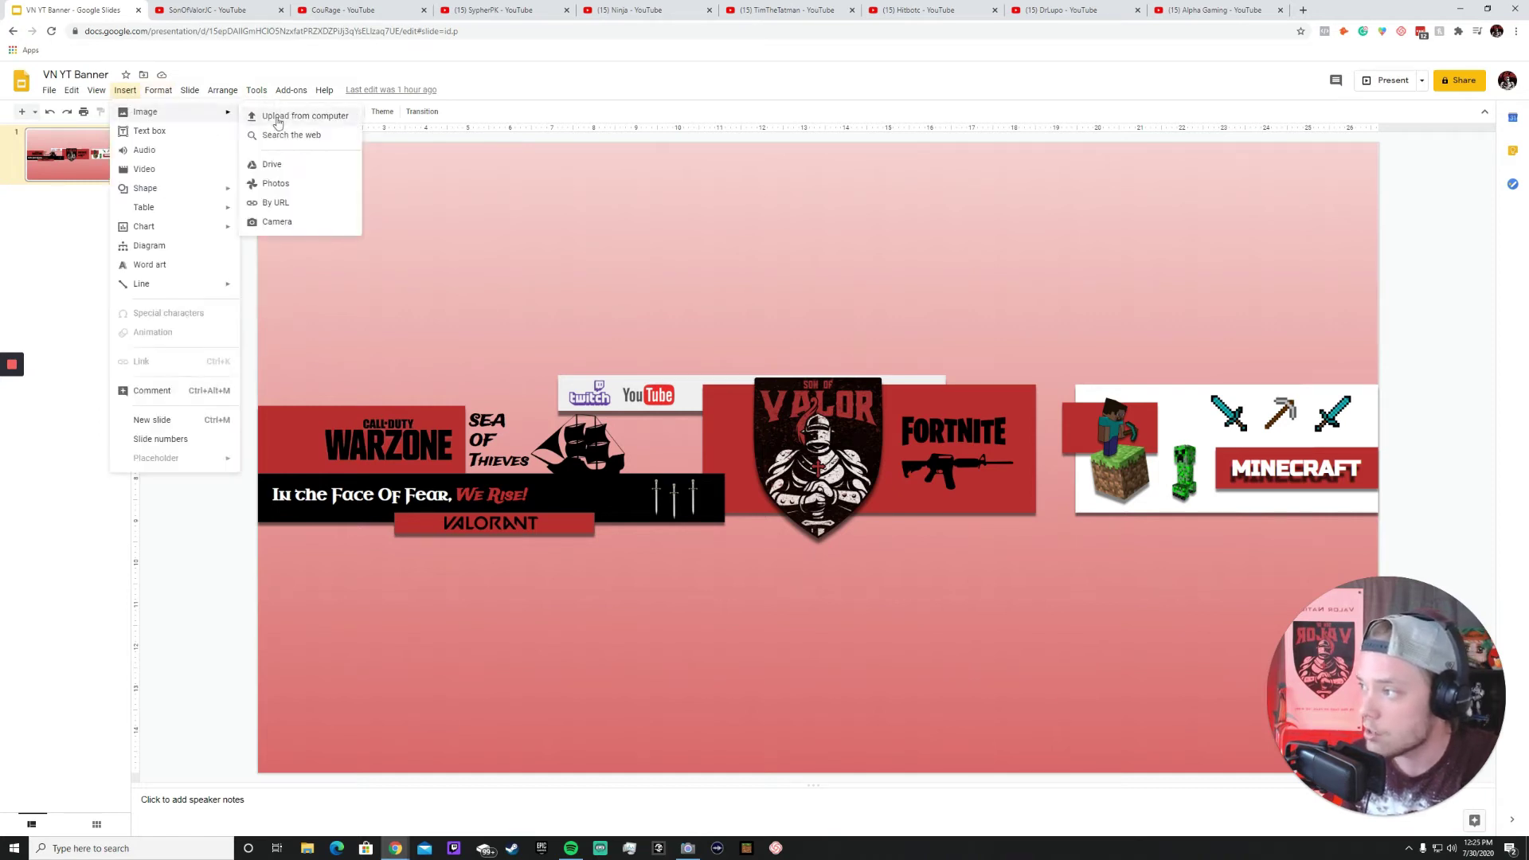
pyautogui.click(306, 137)
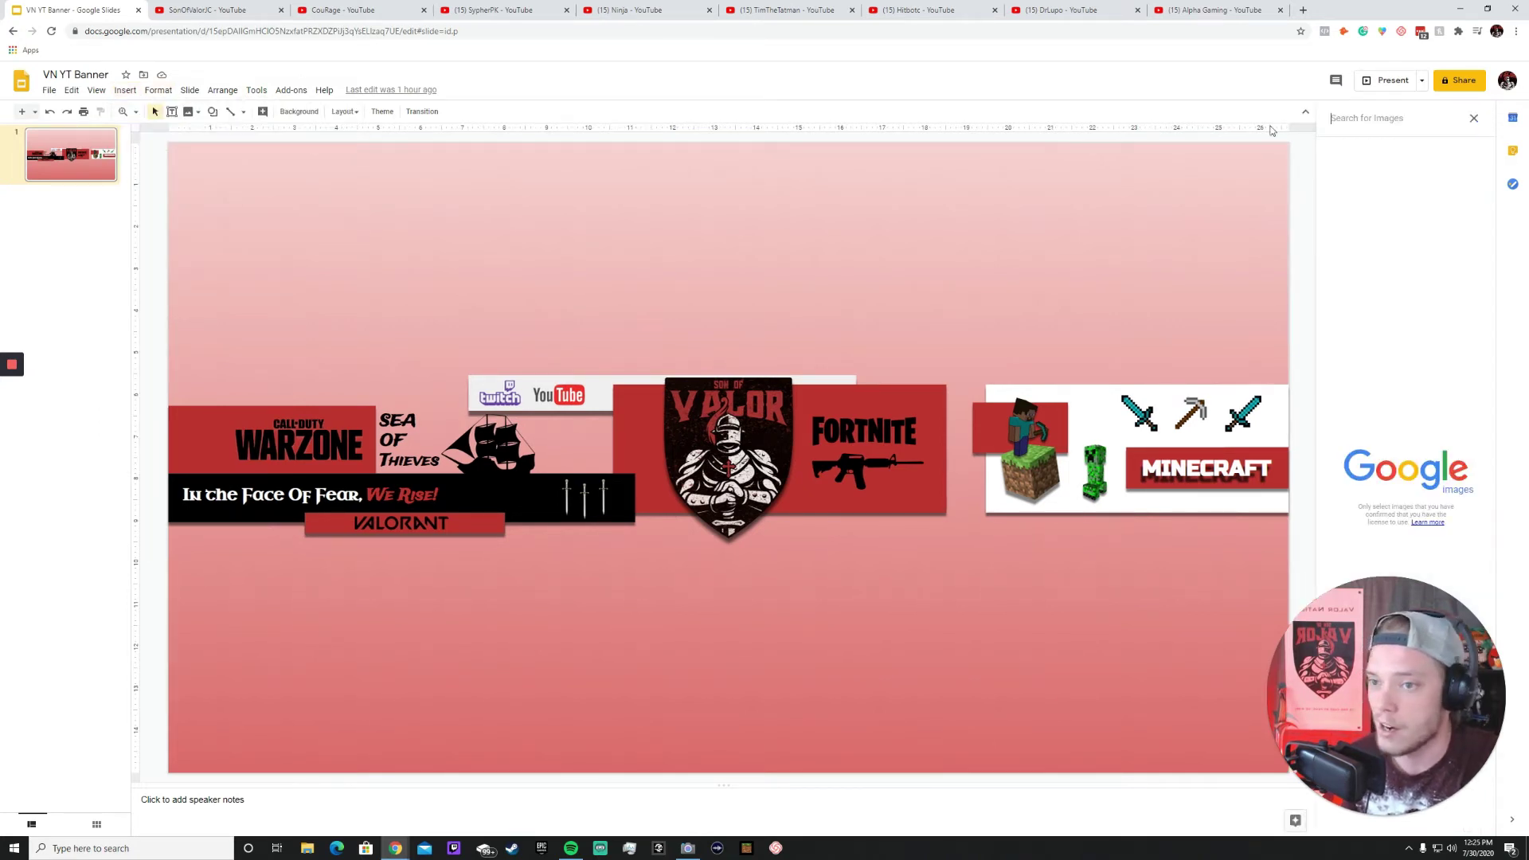
pyautogui.write('war')
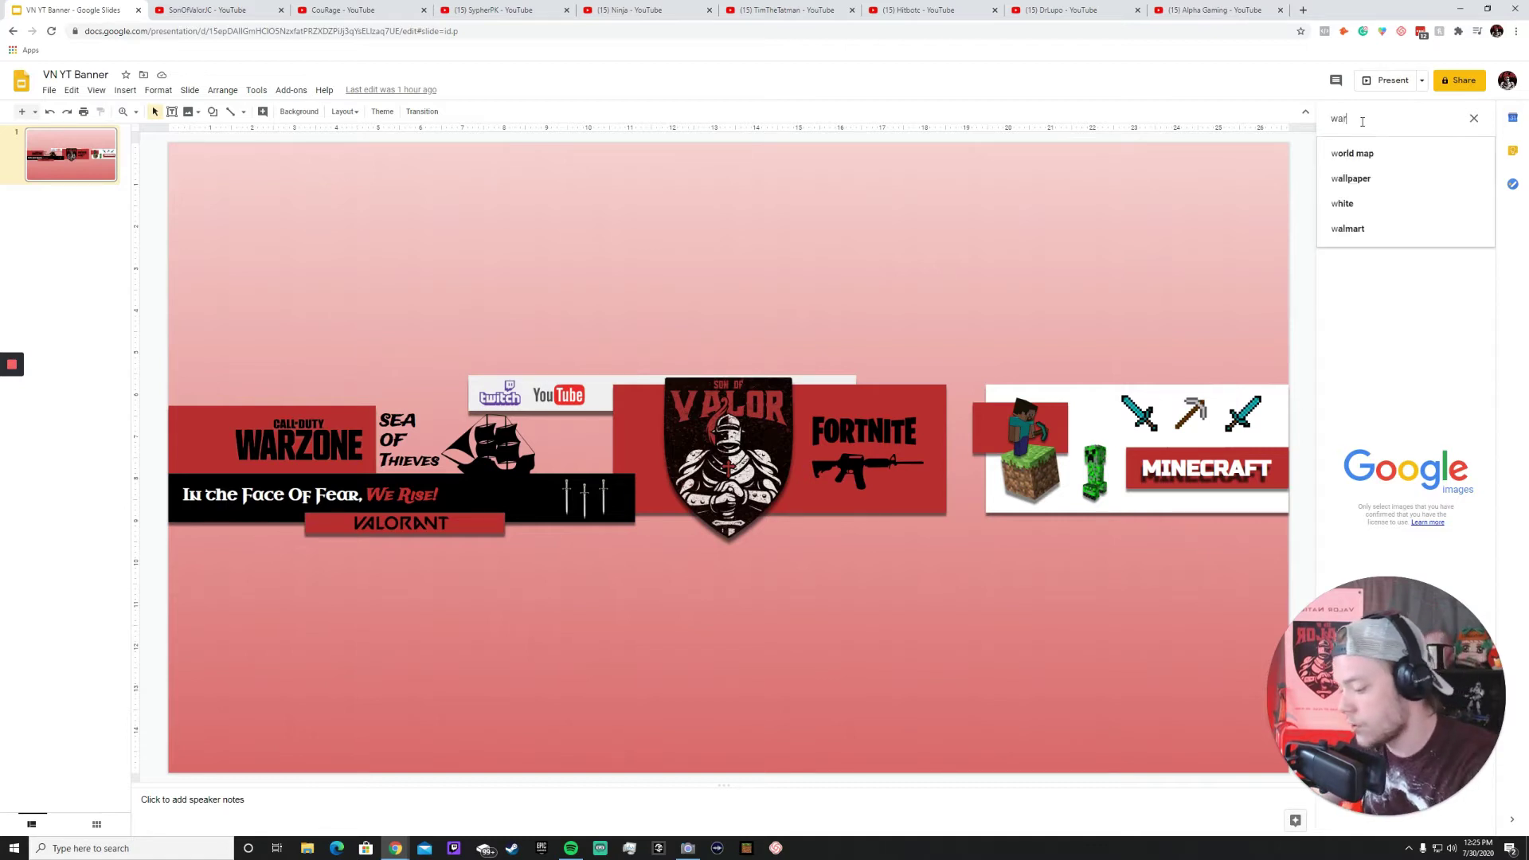
pyautogui.write('zone')
pyautogui.press('Return')
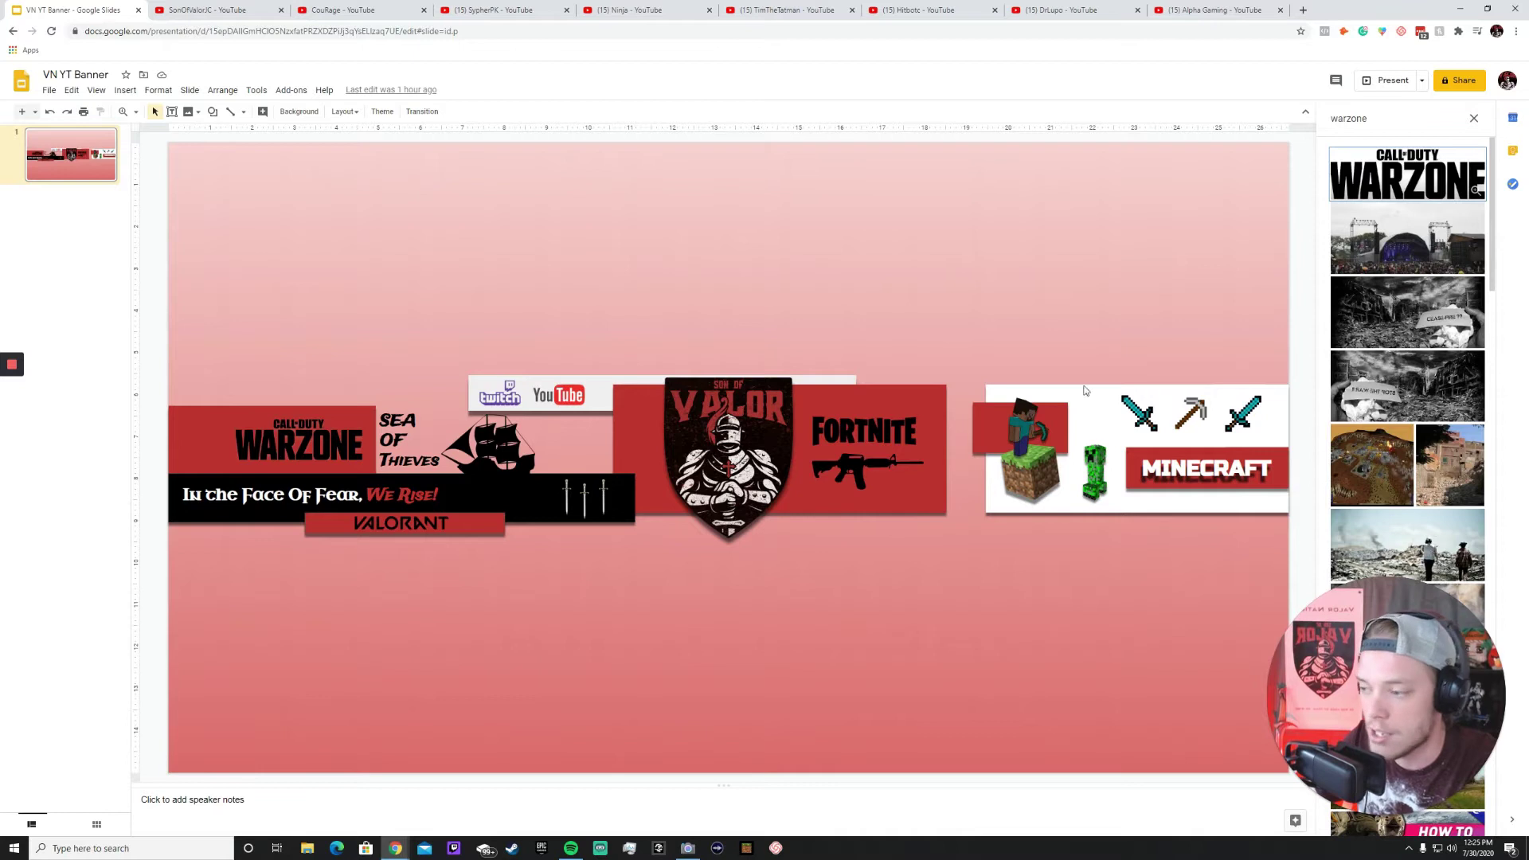
# Search the web images for "Fortnite", look through the pictures and close the image search.
pyautogui.click(1399, 120)
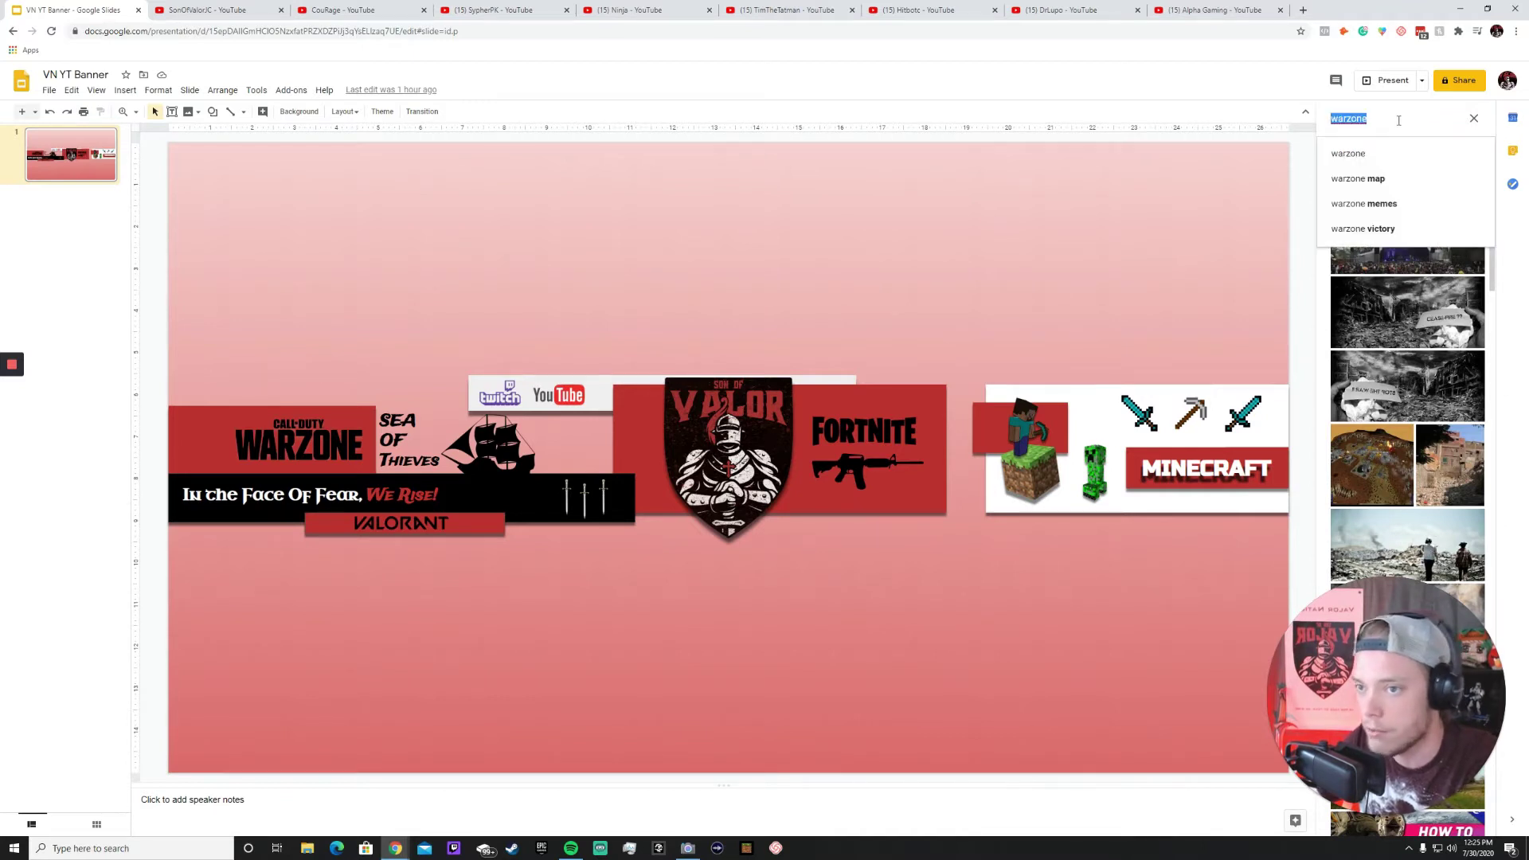
pyautogui.write('Fortnite')
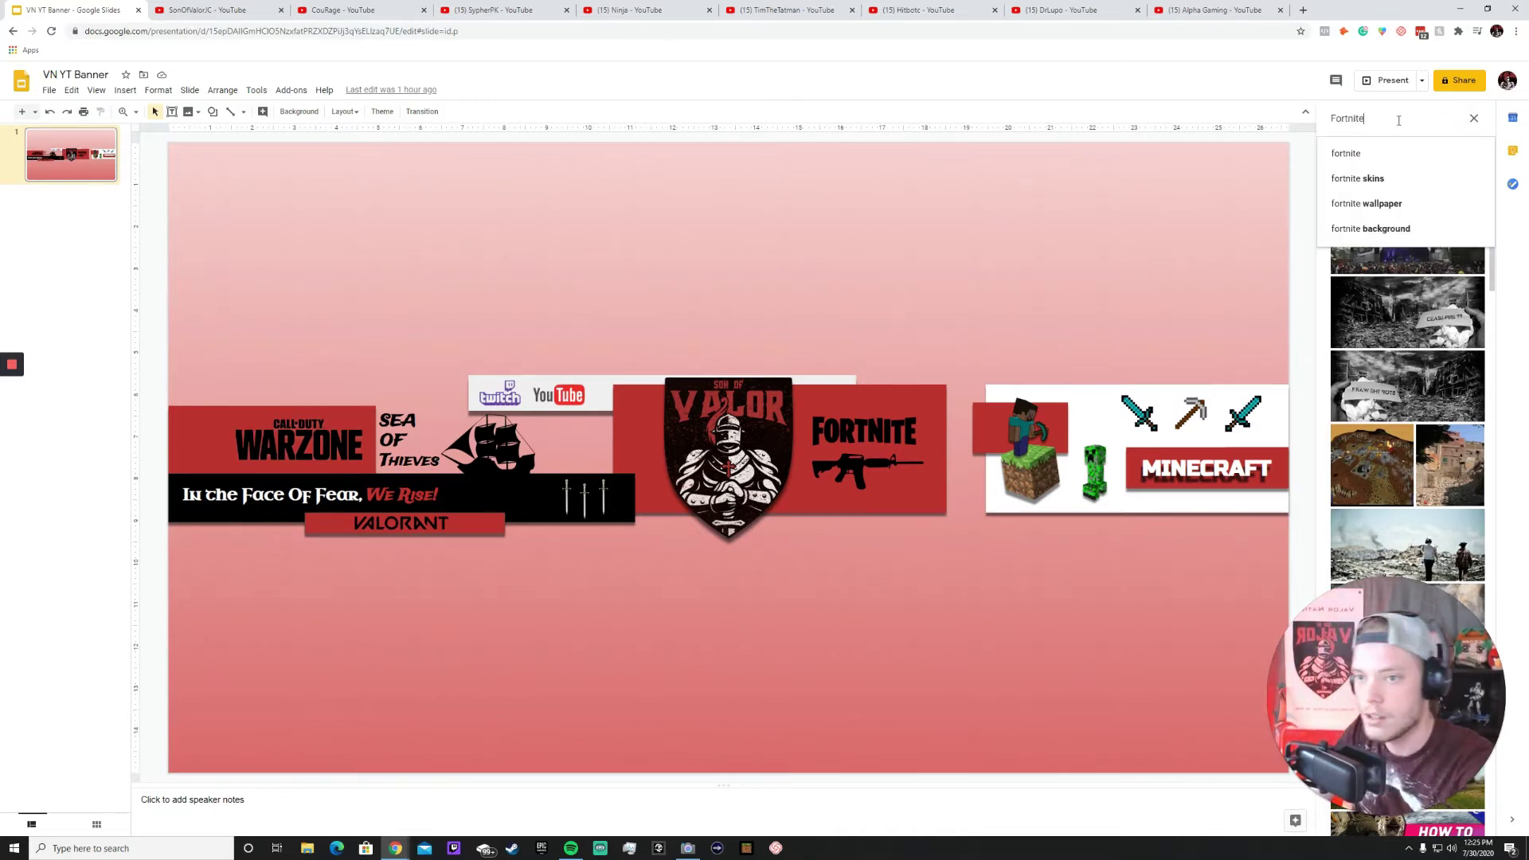
pyautogui.press('Return')
pyautogui.scroll(-5, 1395, 261)
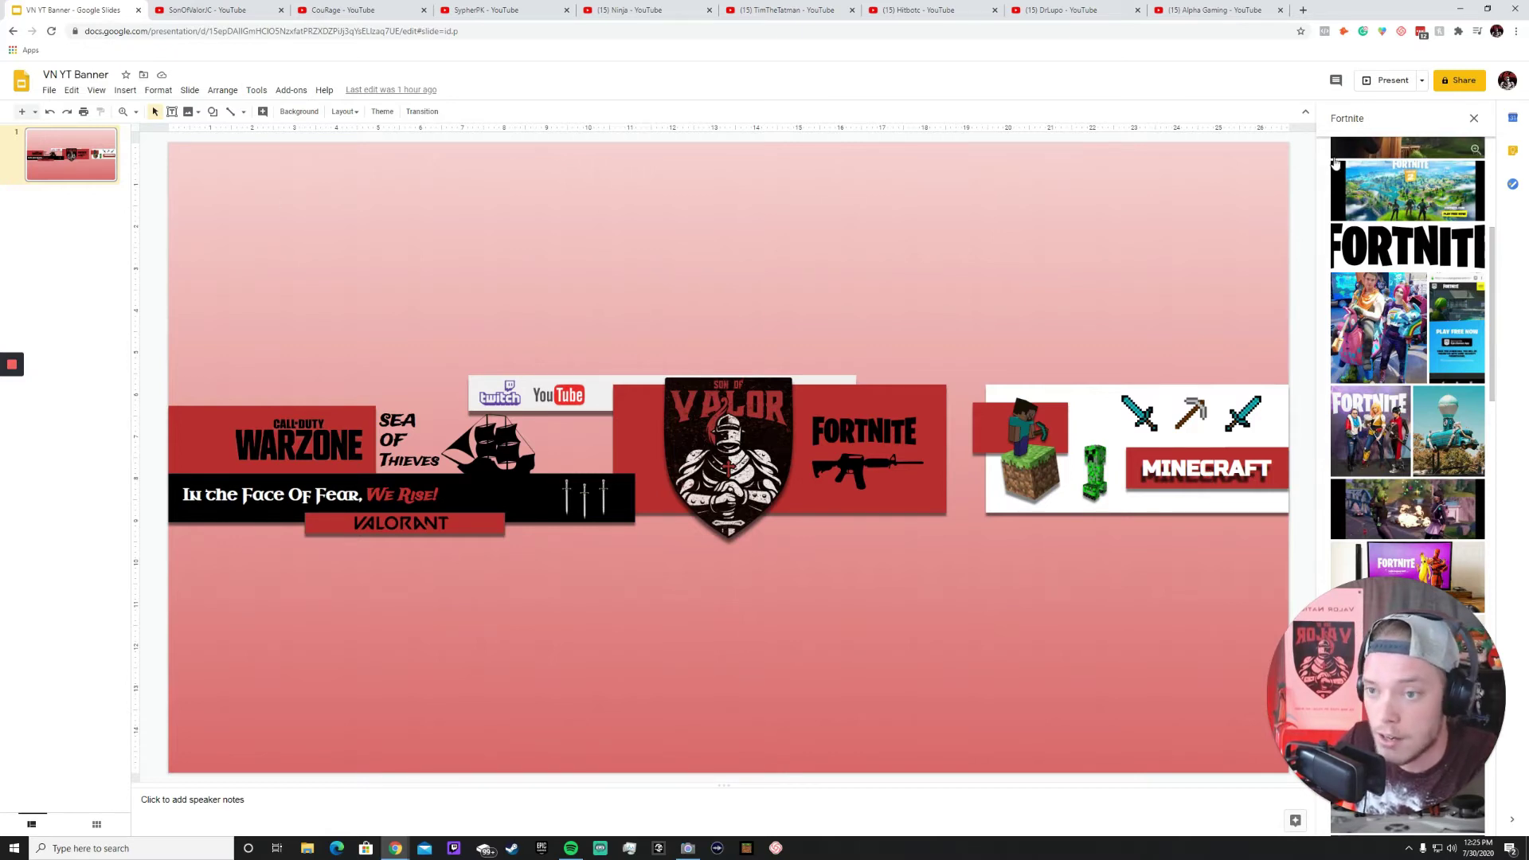
pyautogui.click(1474, 119)
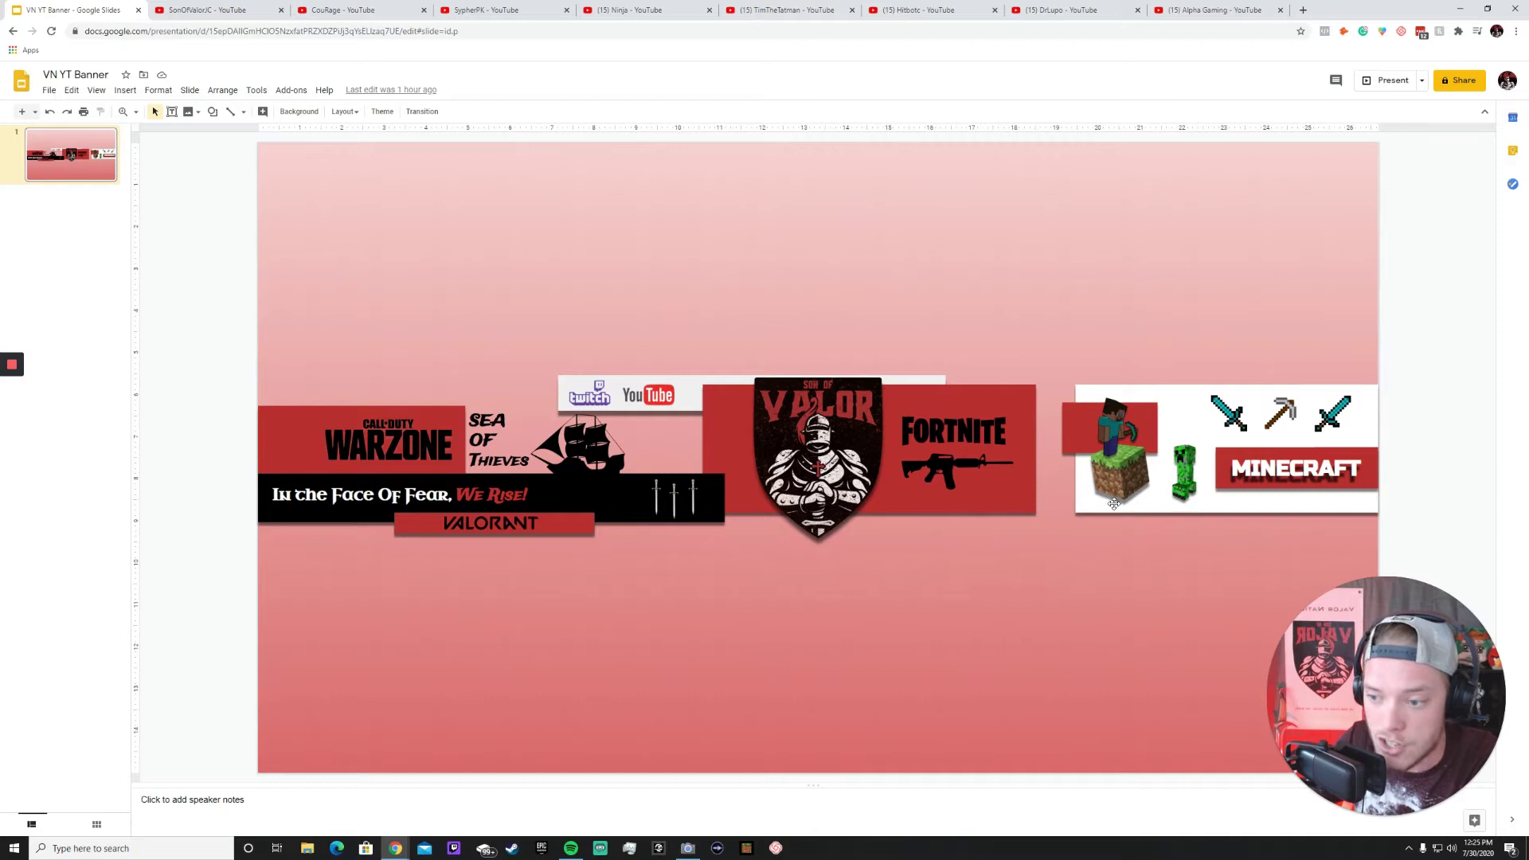
# Examine the drop shadow settings of the white rectangle behind the Minecraft artwork, then close the format options.
pyautogui.click(1176, 510)
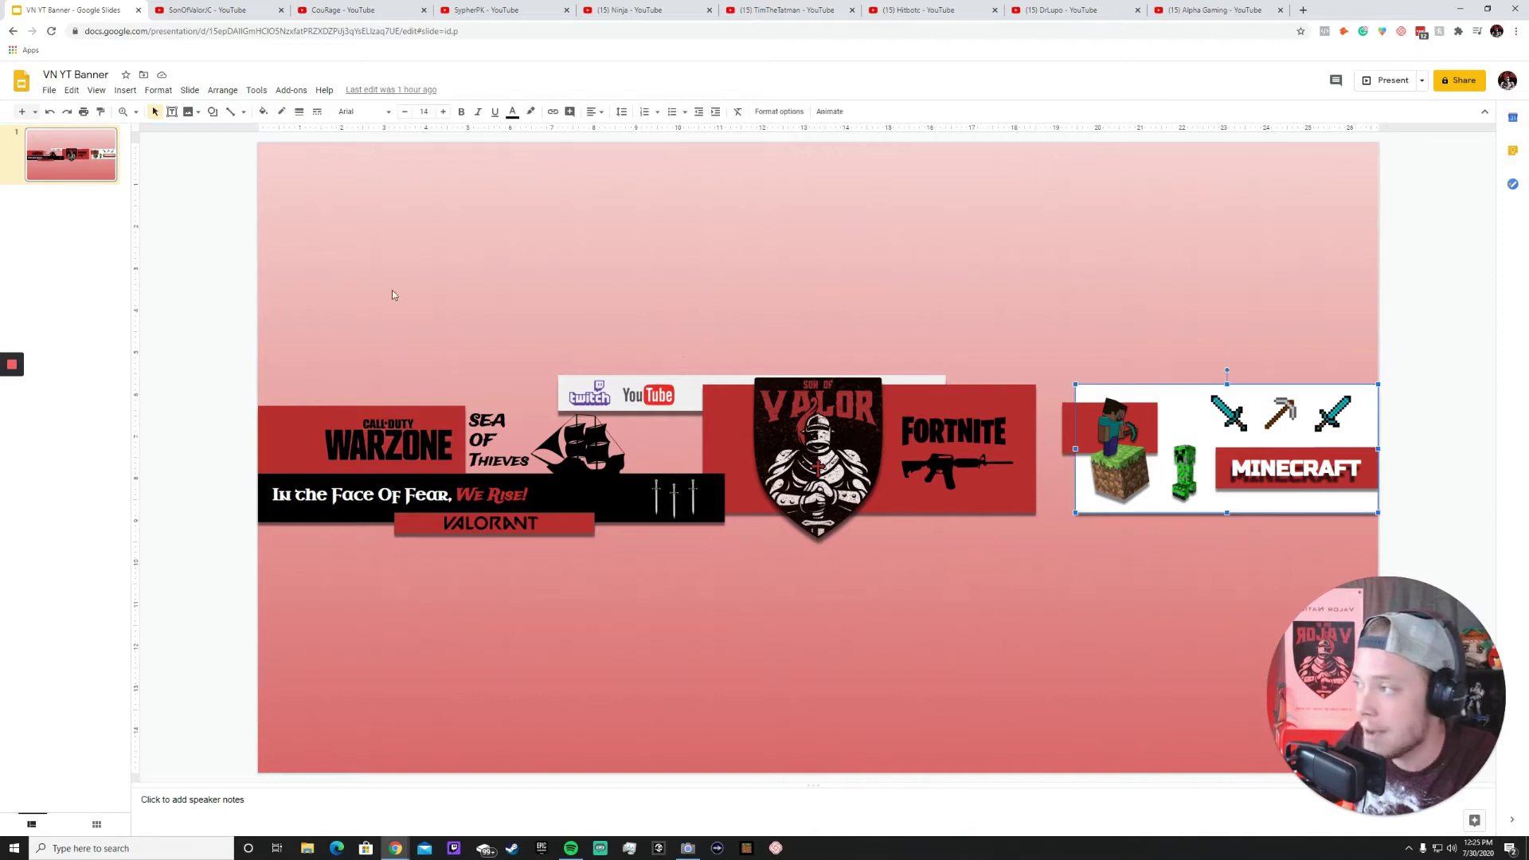
pyautogui.click(223, 90)
pyautogui.click(158, 90)
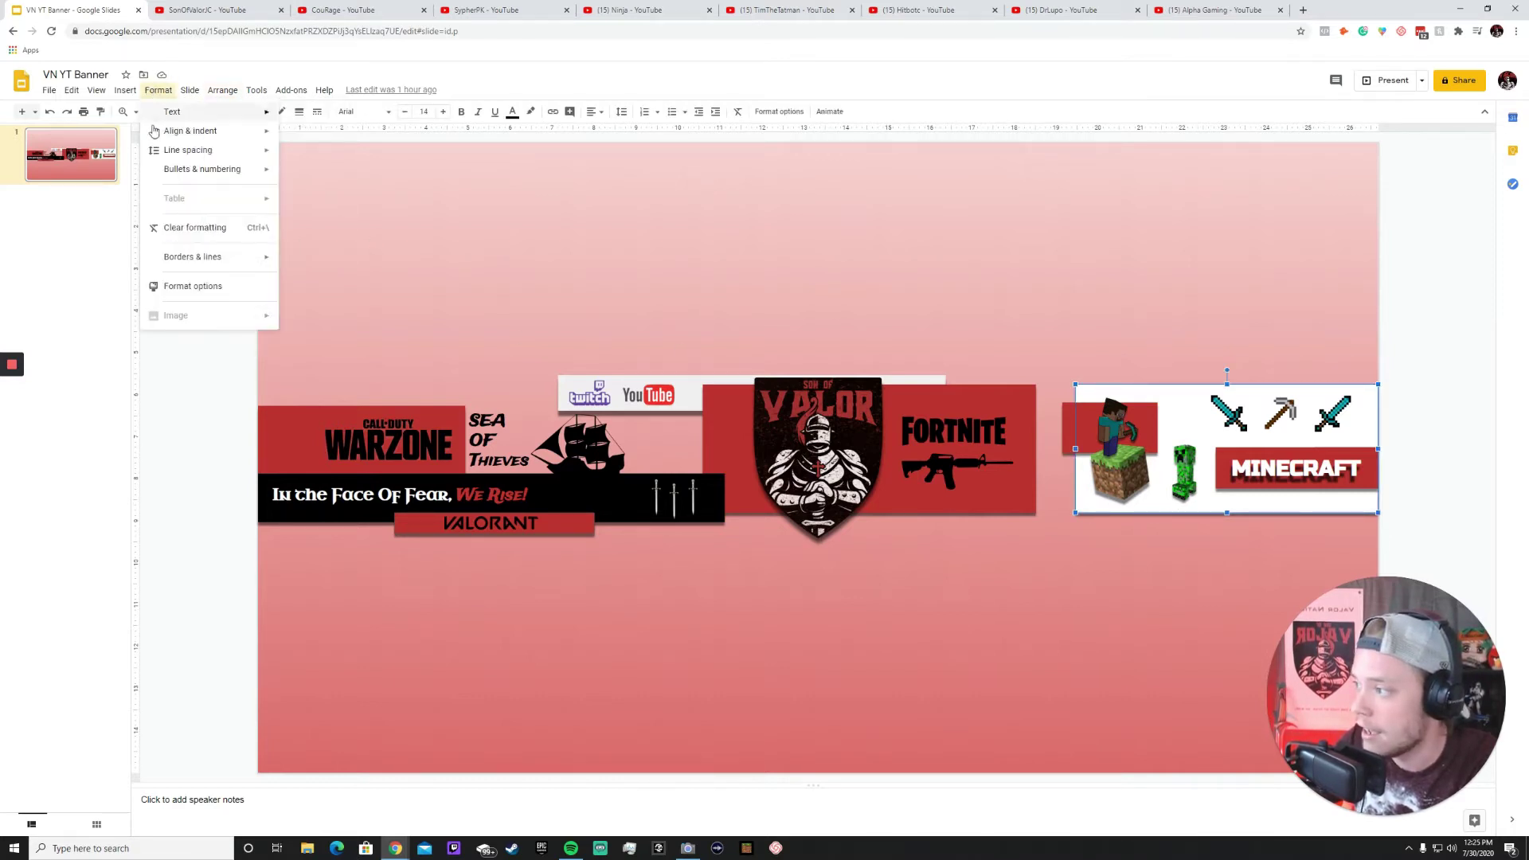
pyautogui.click(192, 289)
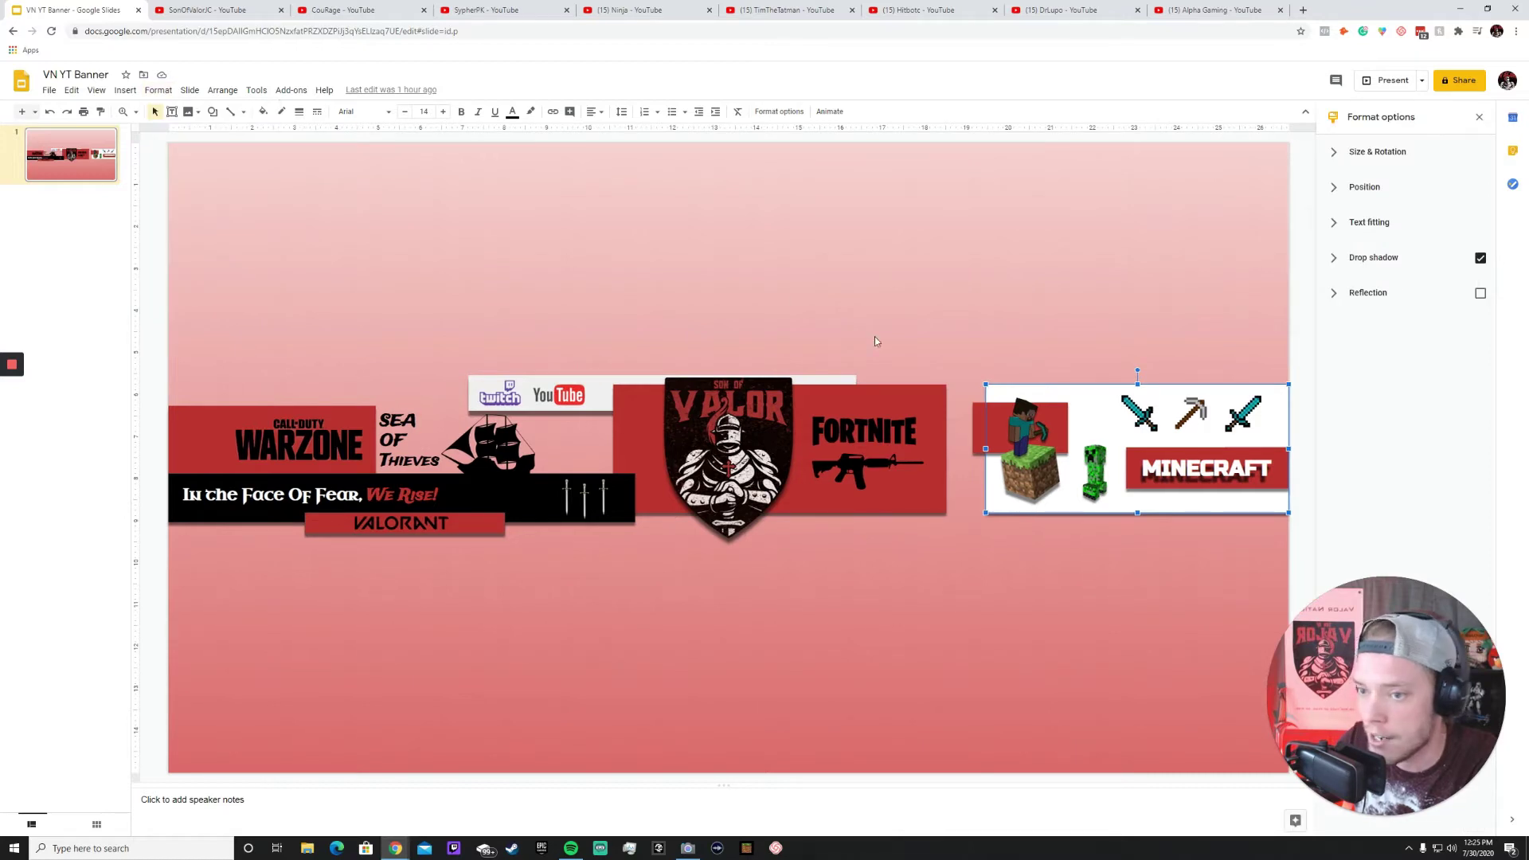
pyautogui.click(1395, 261)
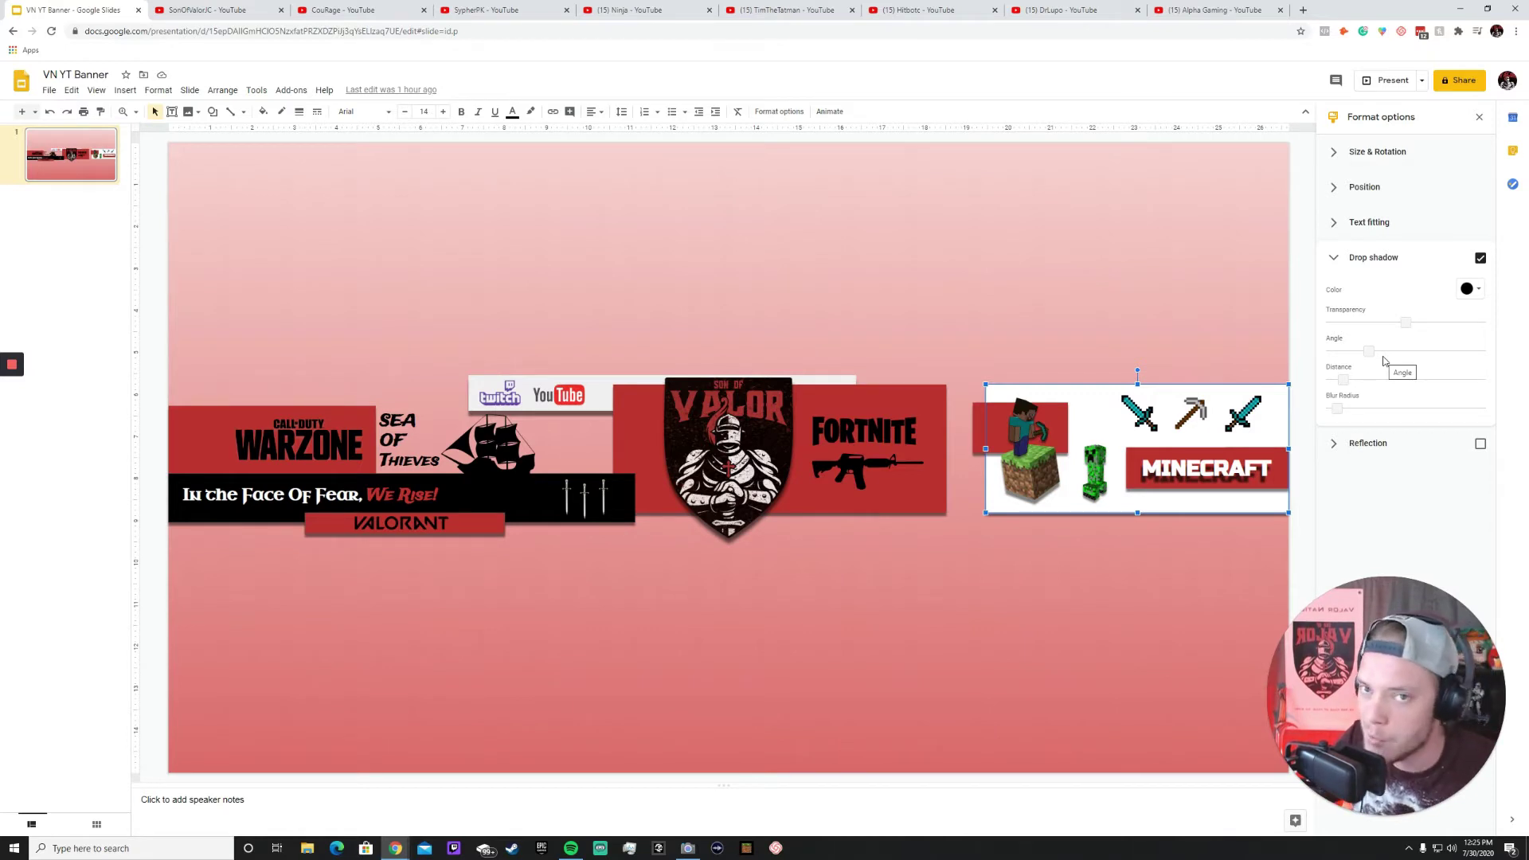
pyautogui.click(955, 216)
pyautogui.click(1479, 117)
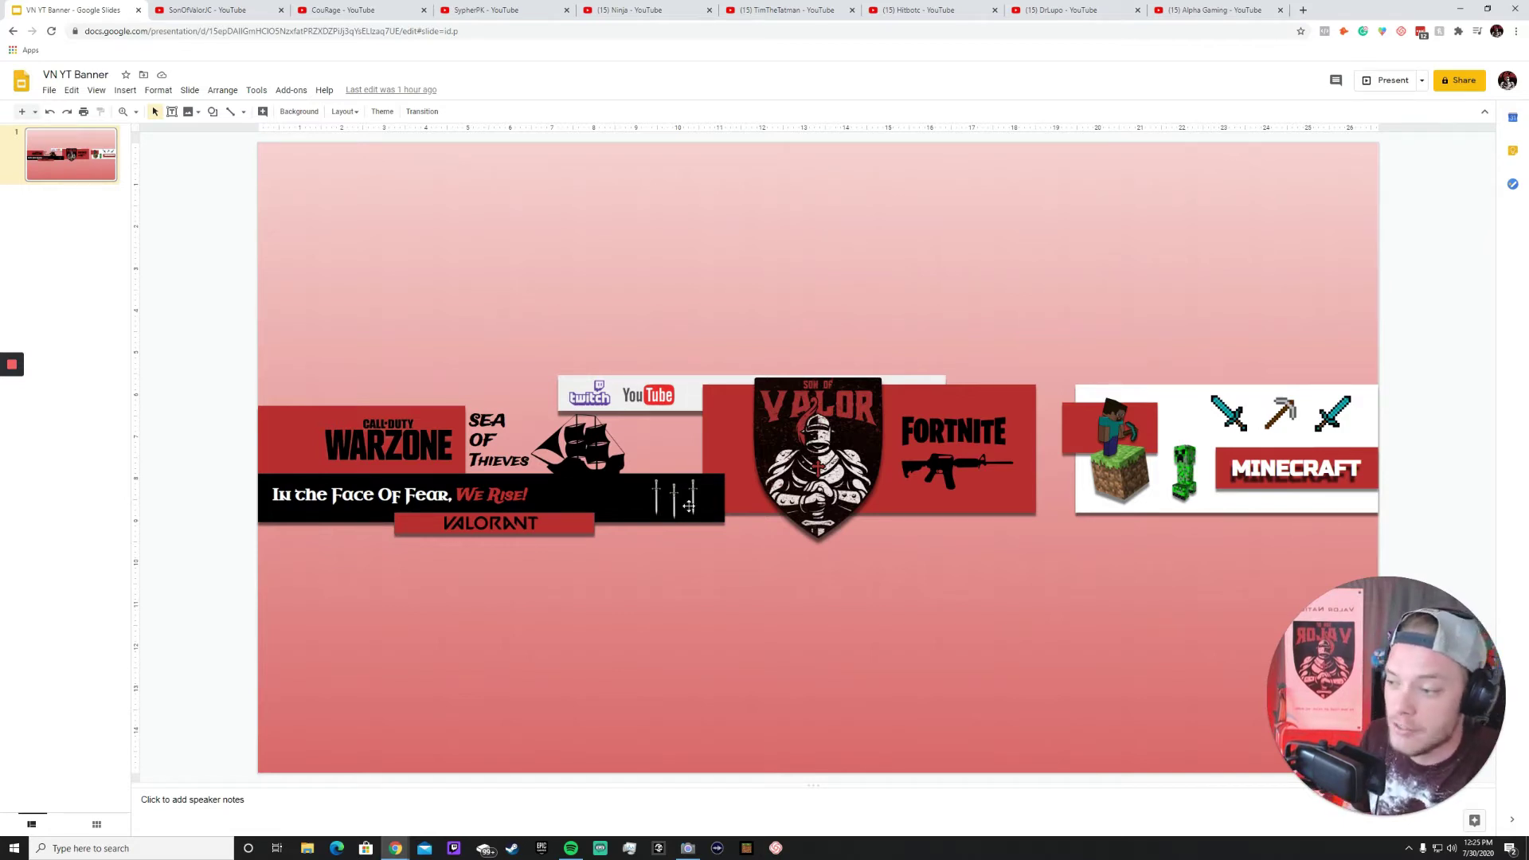
# Bring up the Example Banner for stream presentation, consulting the CouRage and SypherPK channel banners for reference.
pyautogui.click(342, 9)
pyautogui.click(114, 13)
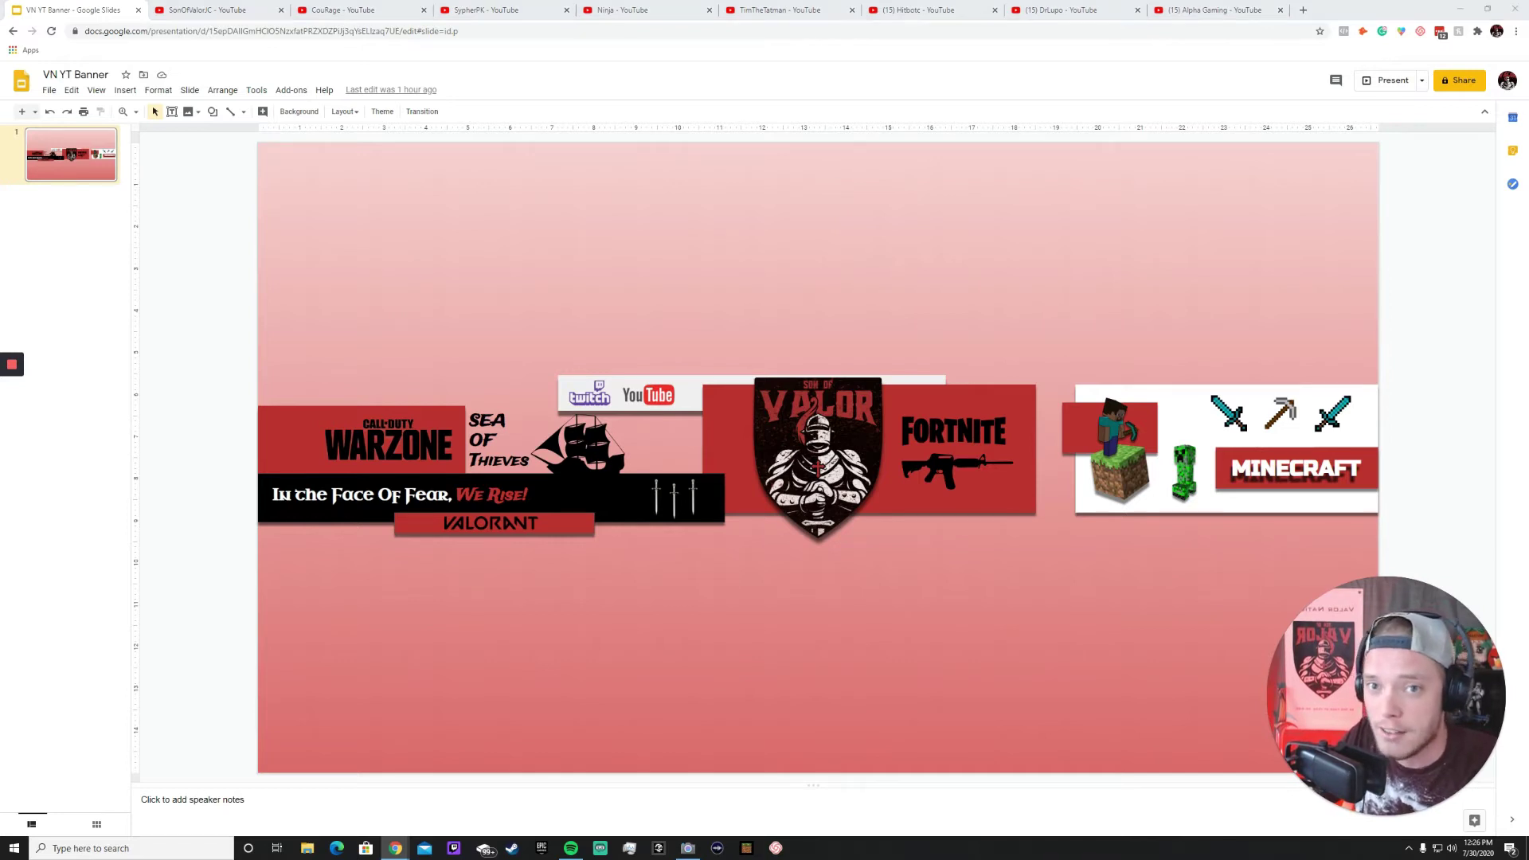
pyautogui.moveTo(1504, 96); pyautogui.dragTo(251, 16)
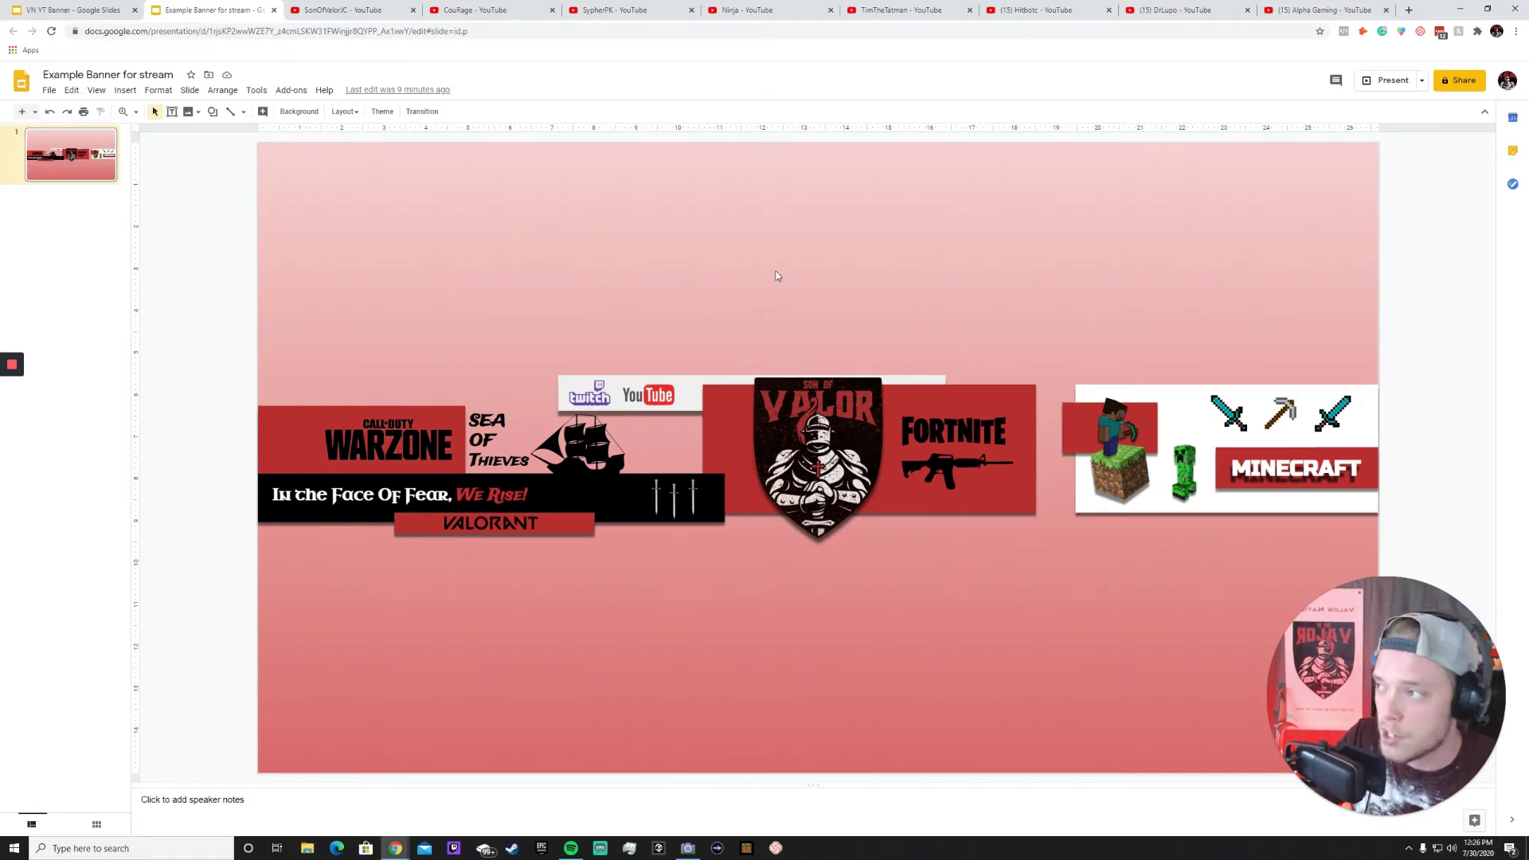
pyautogui.click(613, 9)
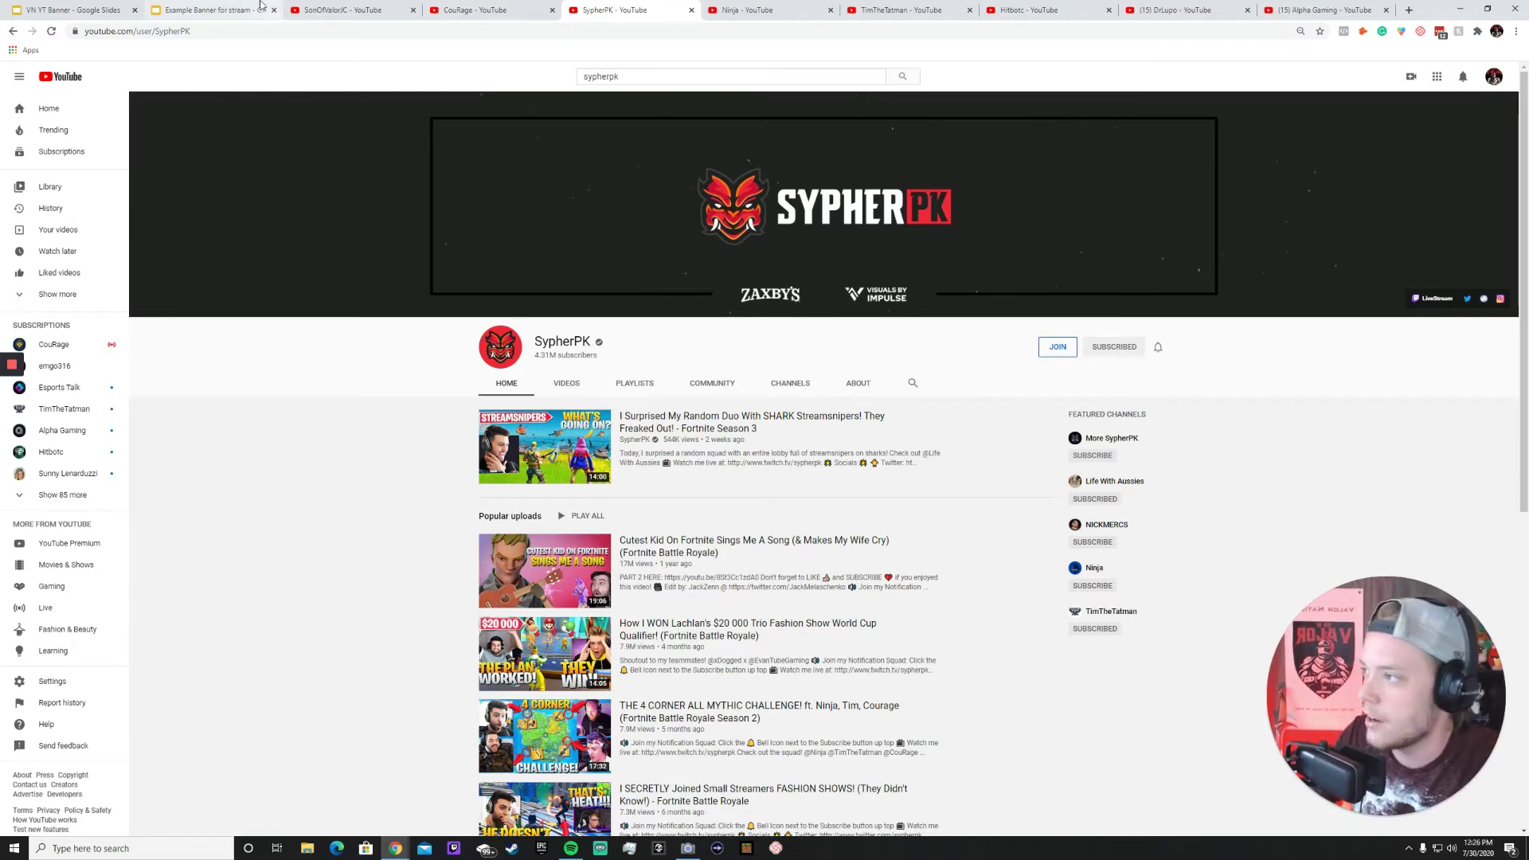
pyautogui.click(223, 11)
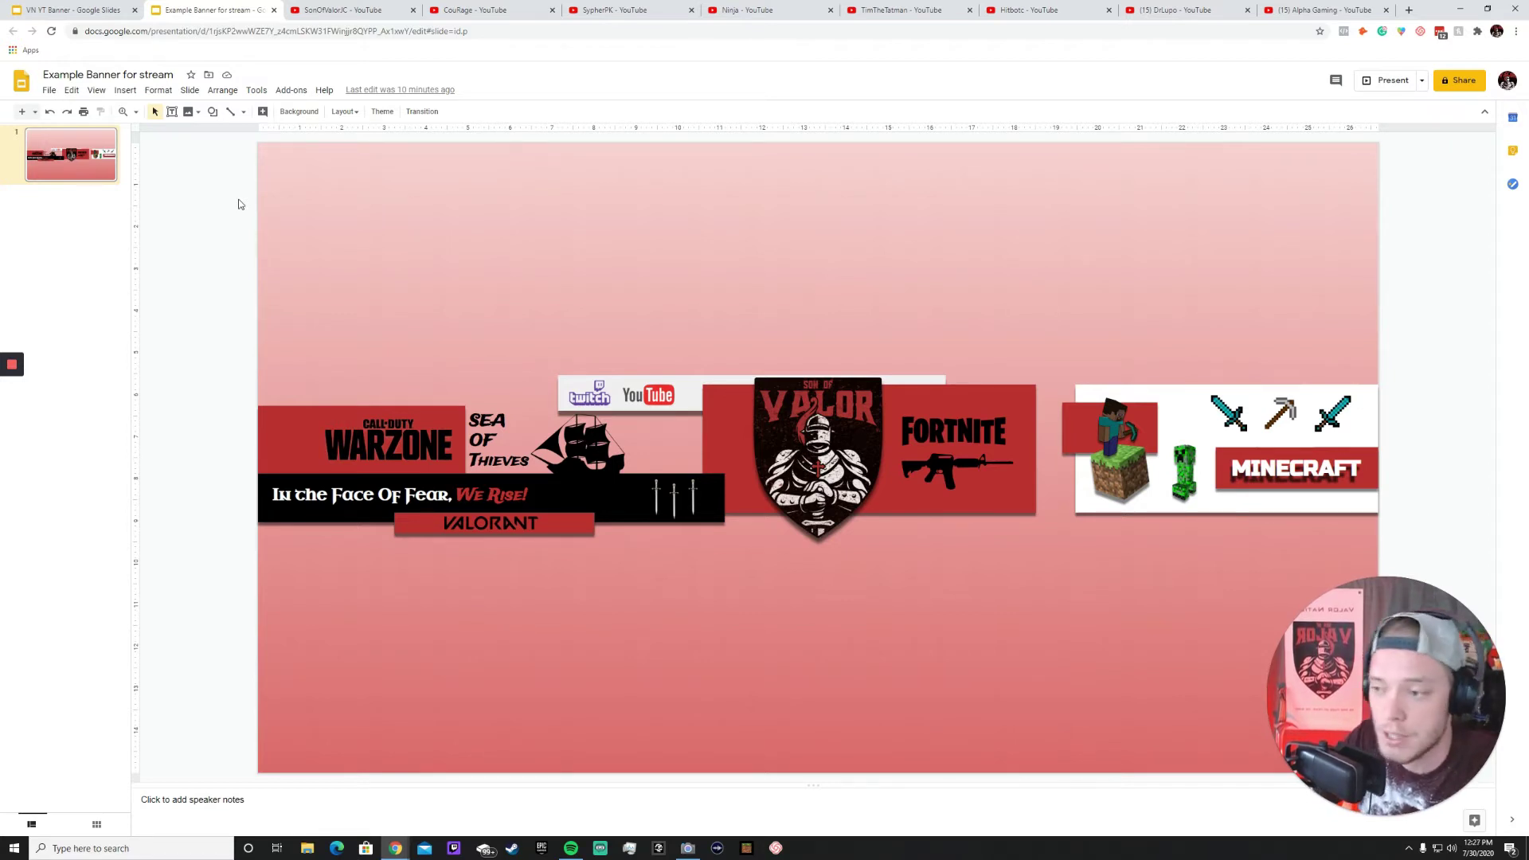
# Delete the Minecraft artwork with its rectangles, and the Fortnite logo, rifle, red rectangle and white logo strip around the shield.
pyautogui.click(937, 421)
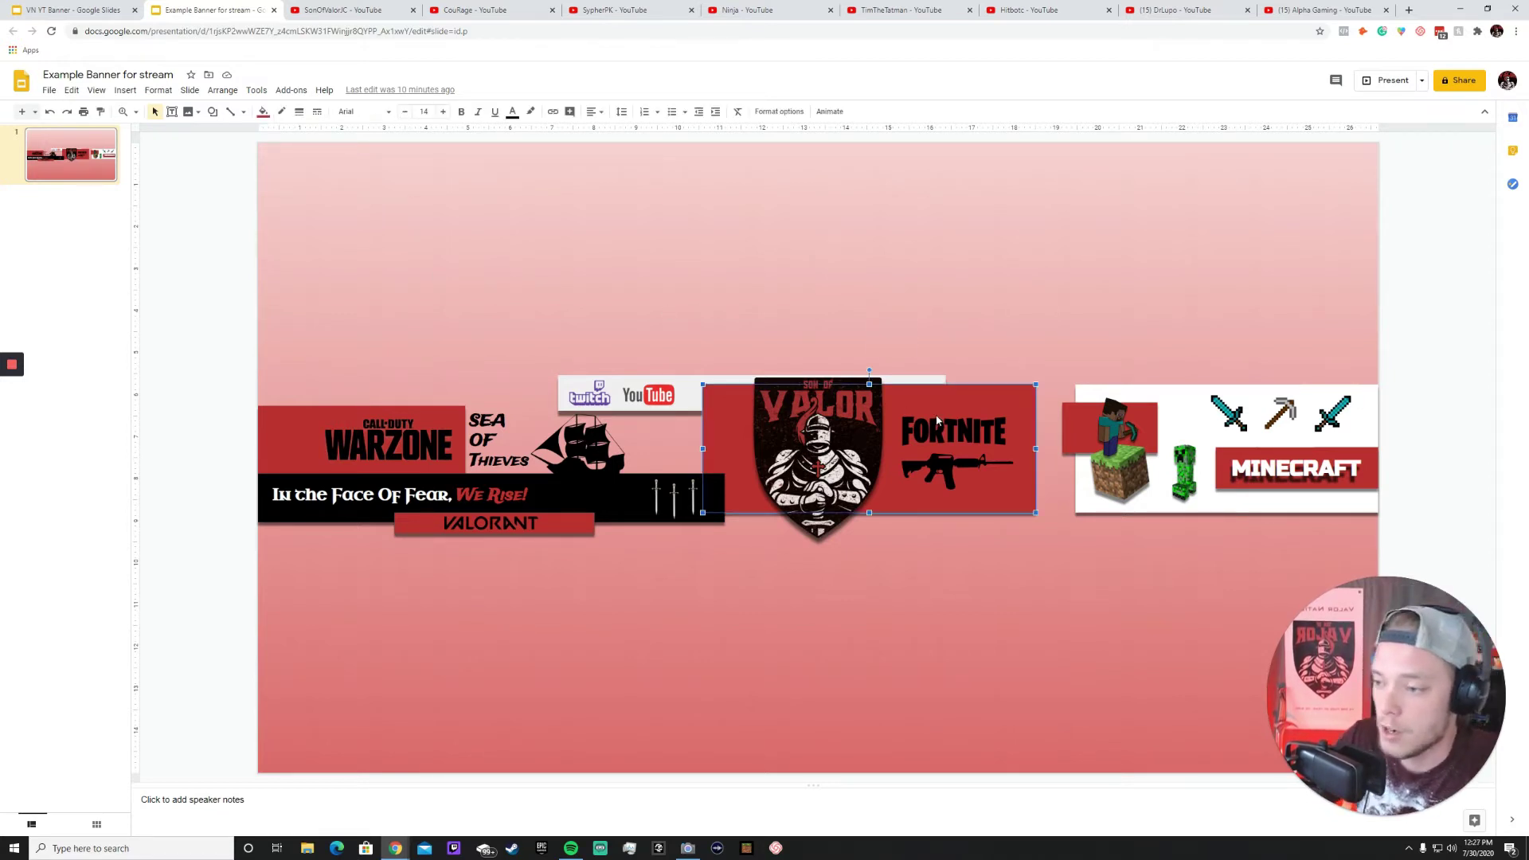
pyautogui.moveTo(1363, 303); pyautogui.dragTo(1093, 550)
pyautogui.press('Delete')
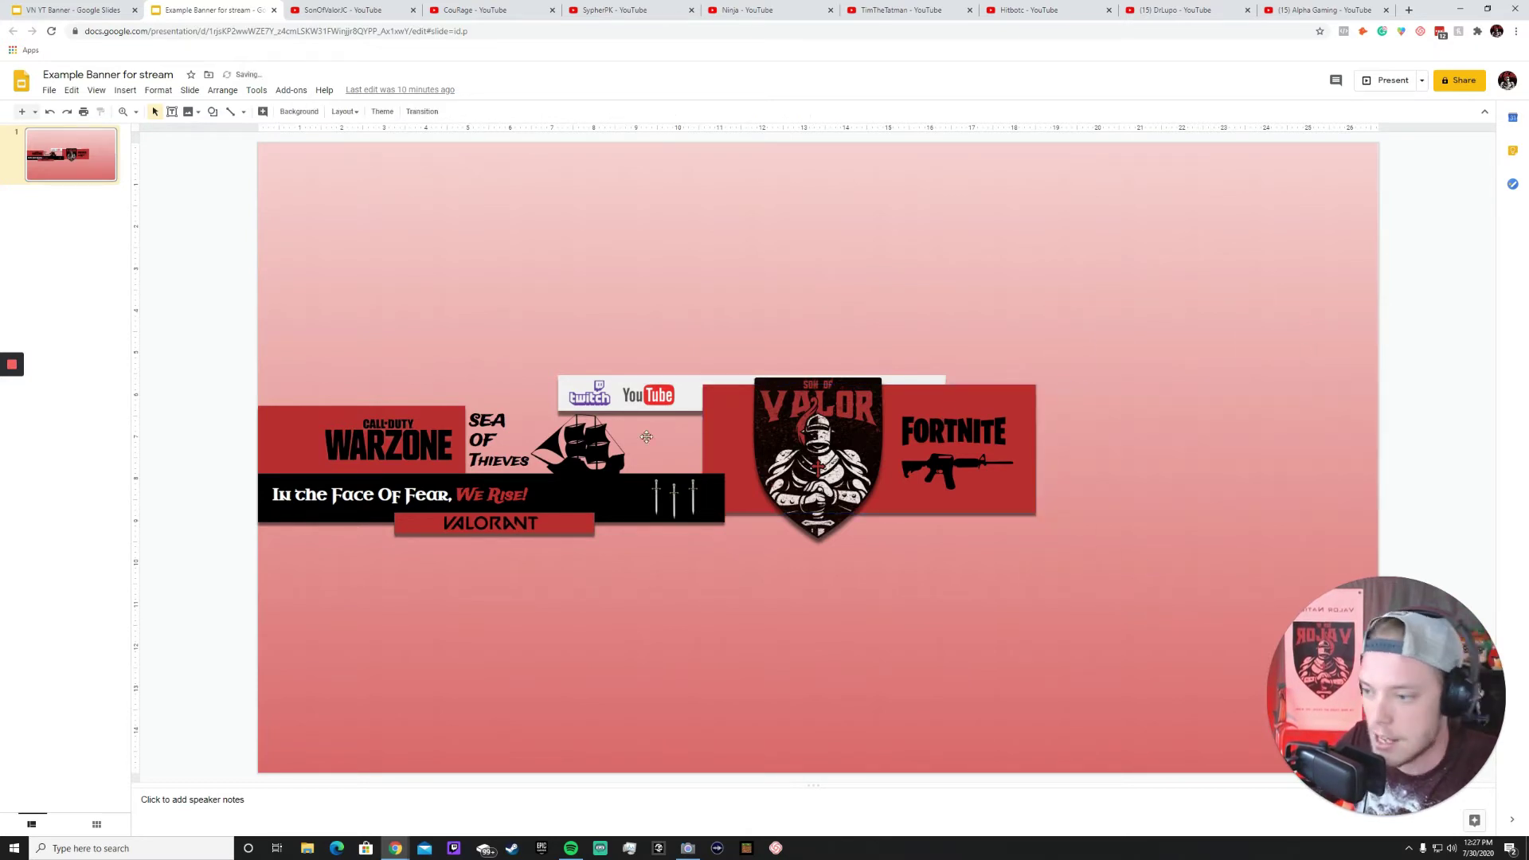
pyautogui.moveTo(1037, 347); pyautogui.dragTo(917, 567)
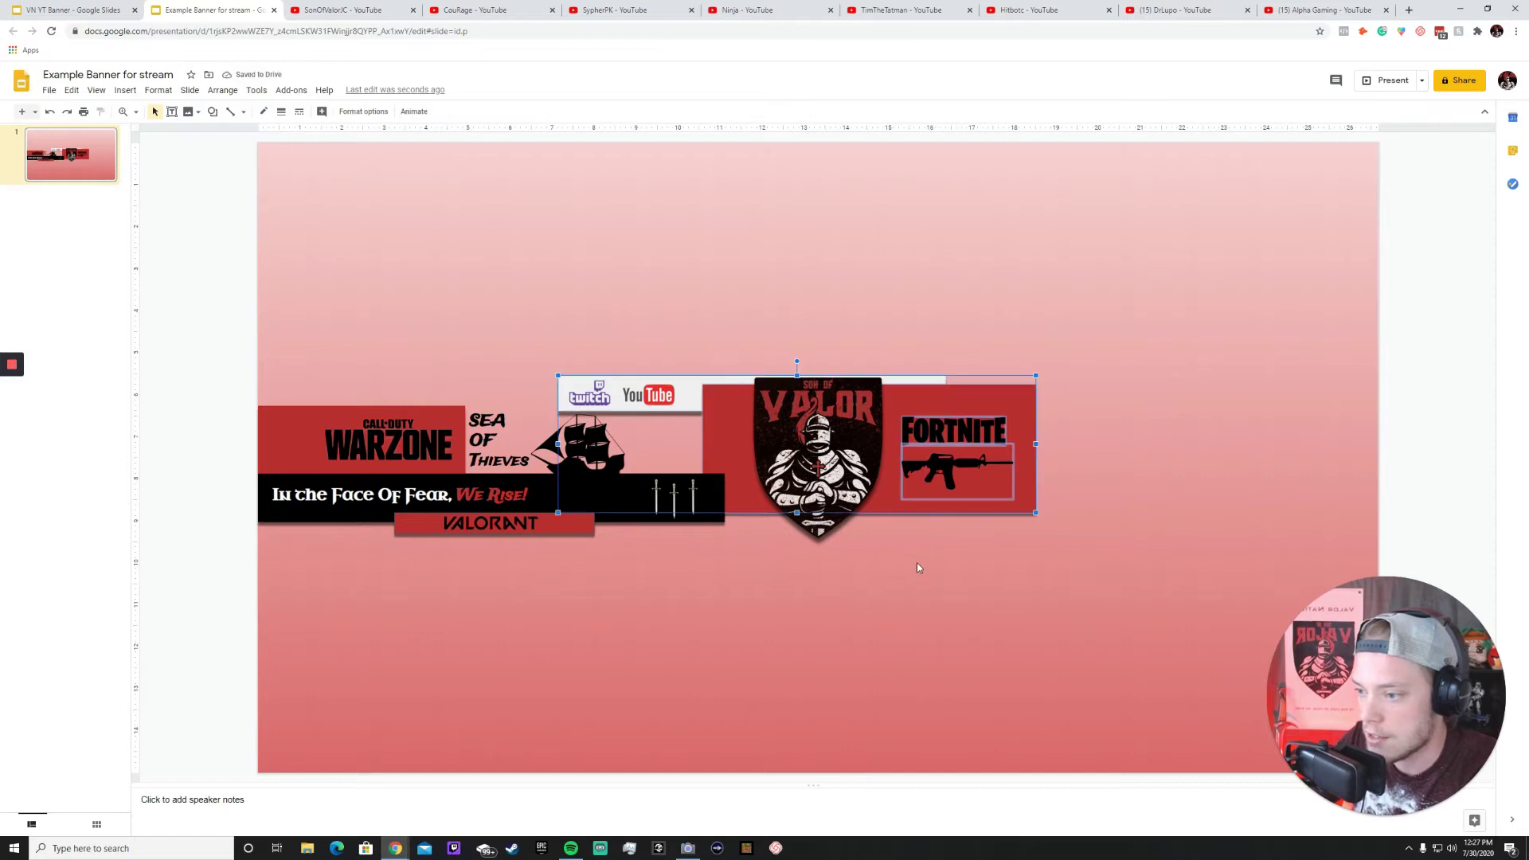
pyautogui.press('Delete')
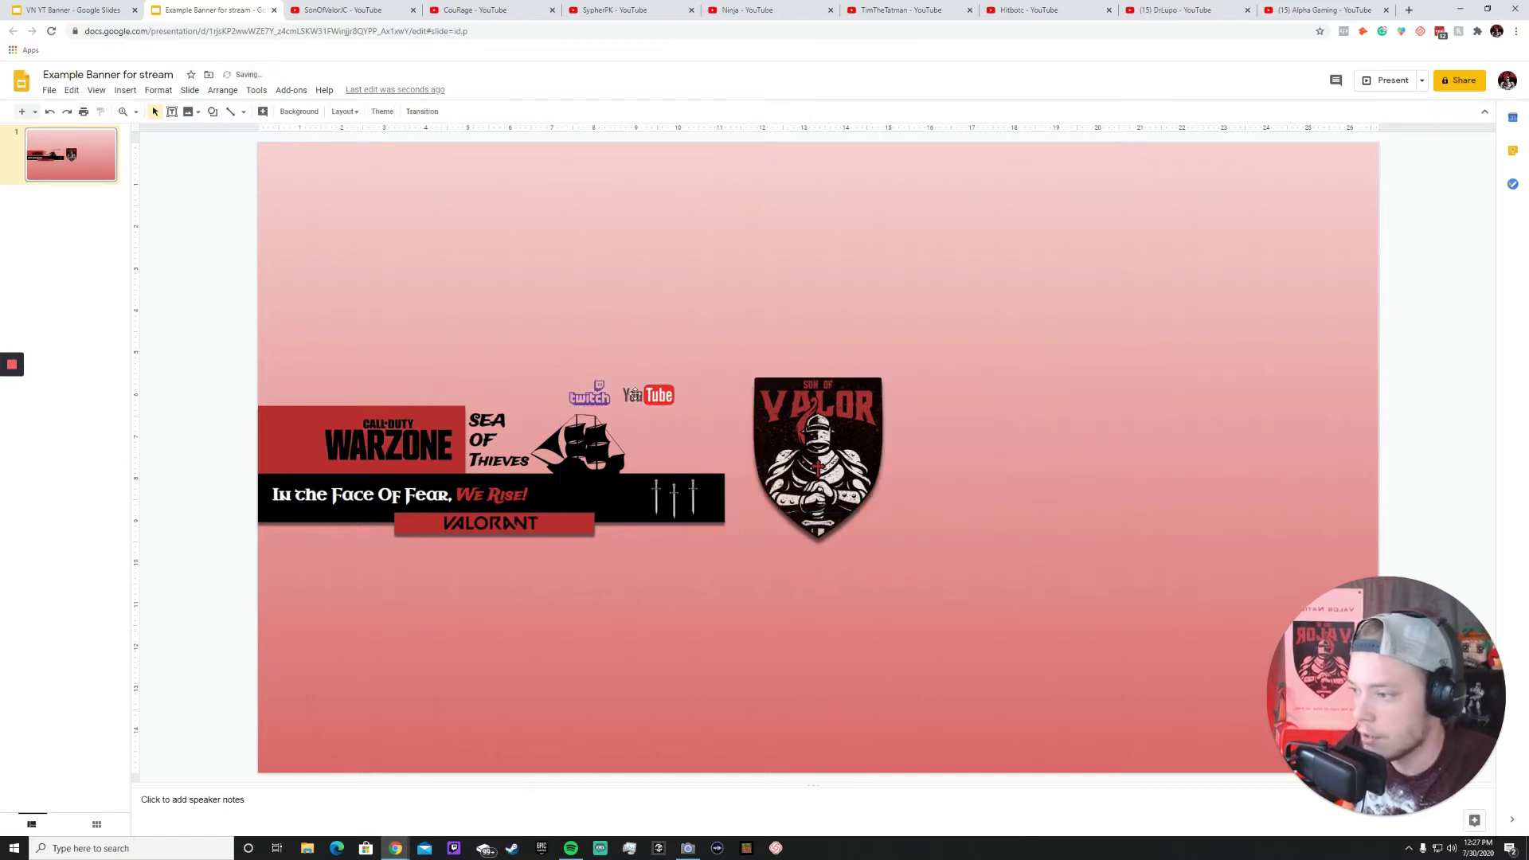
# Move the Twitch logo closer to the YouTube logo, and check the VN YT Banner presentation's logo strip before closing that presentation.
pyautogui.moveTo(614, 398); pyautogui.dragTo(604, 416)
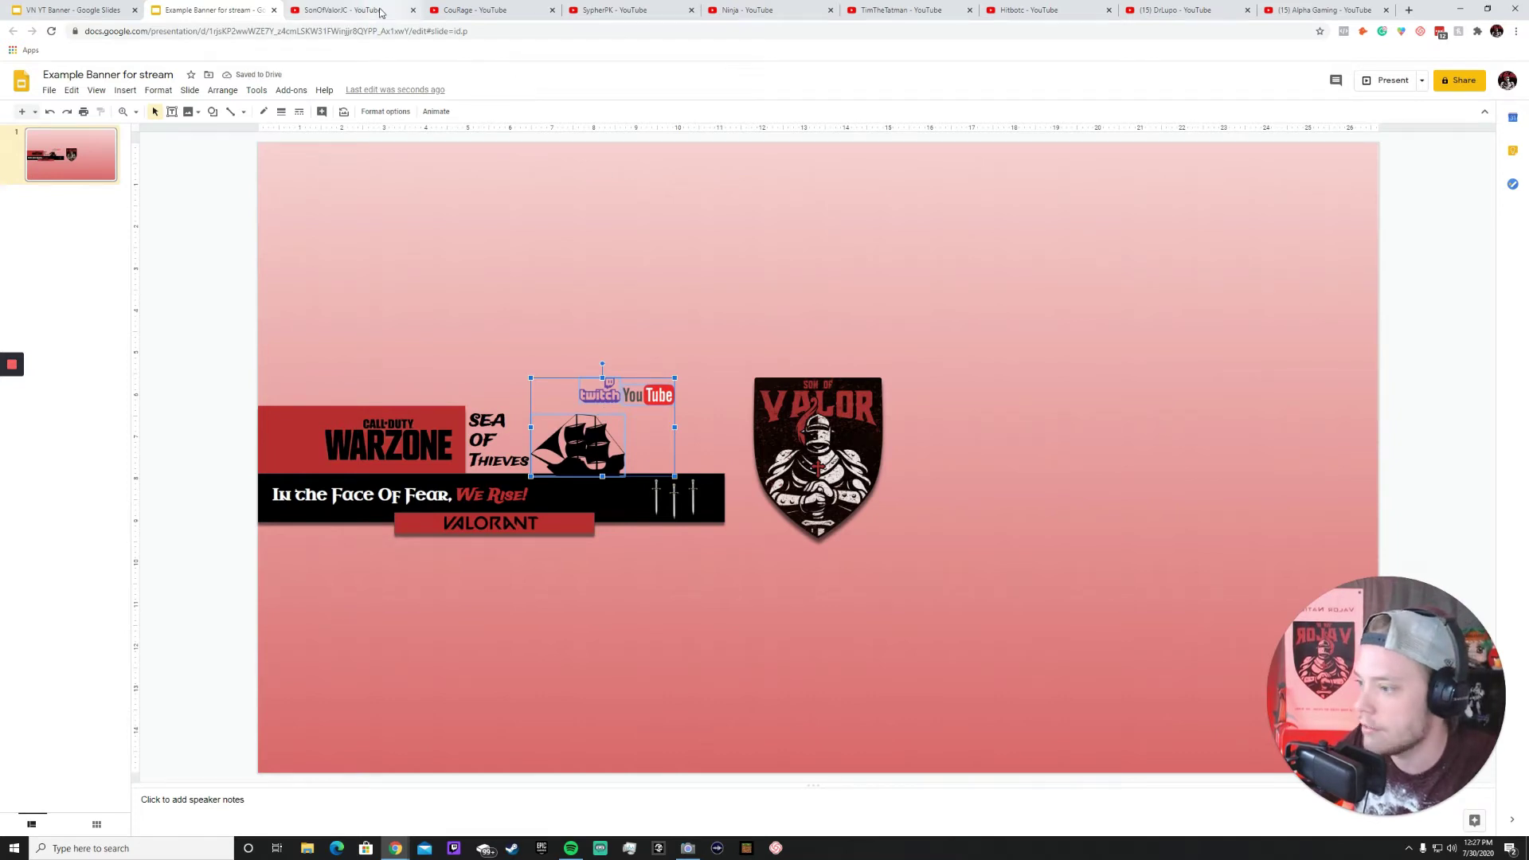
pyautogui.click(380, 12)
pyautogui.click(72, 10)
pyautogui.click(622, 388)
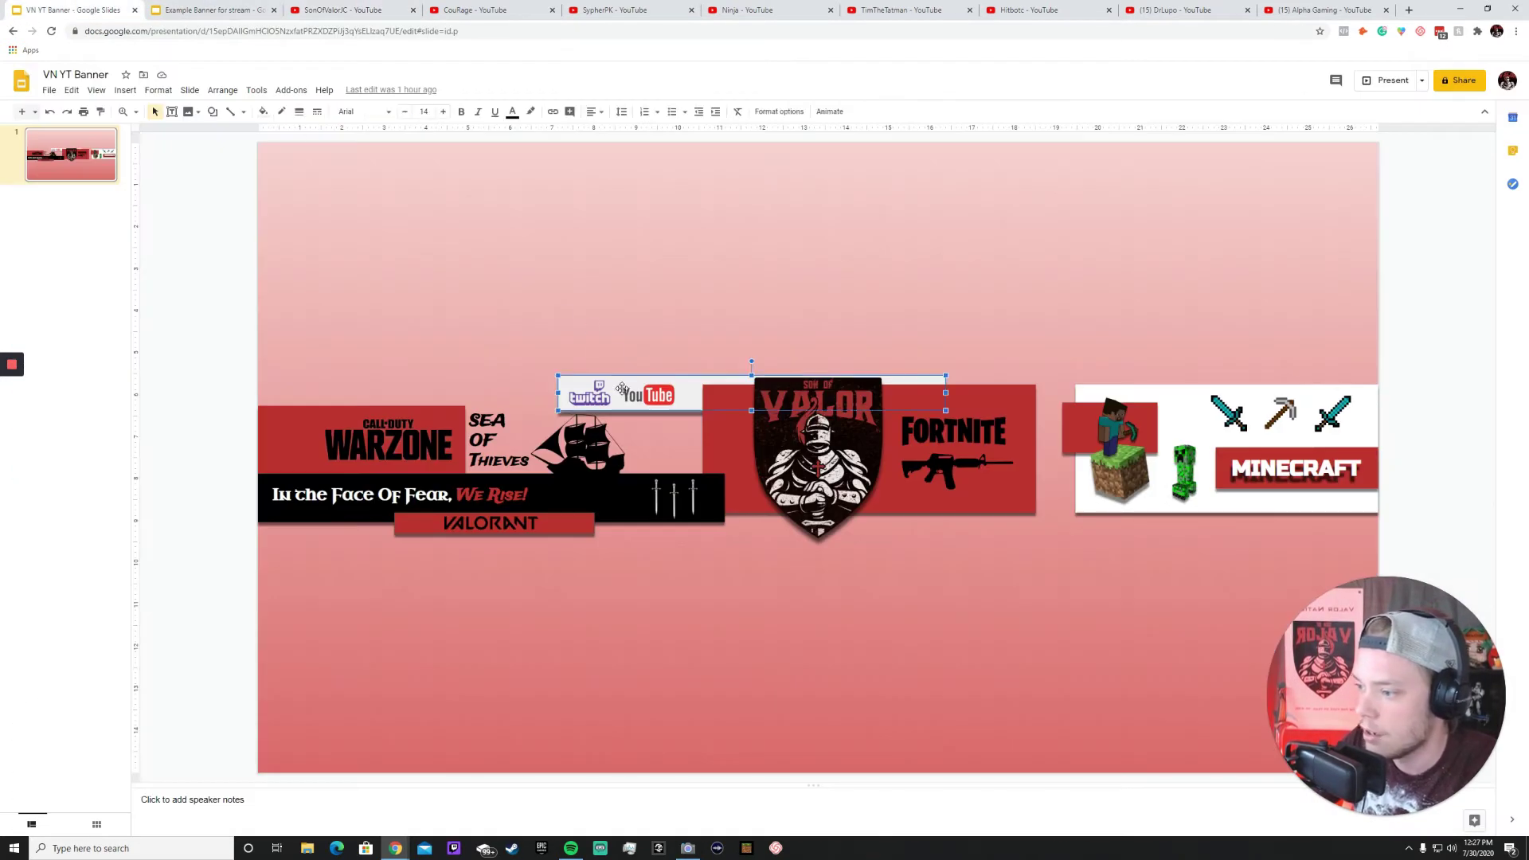
pyautogui.click(135, 10)
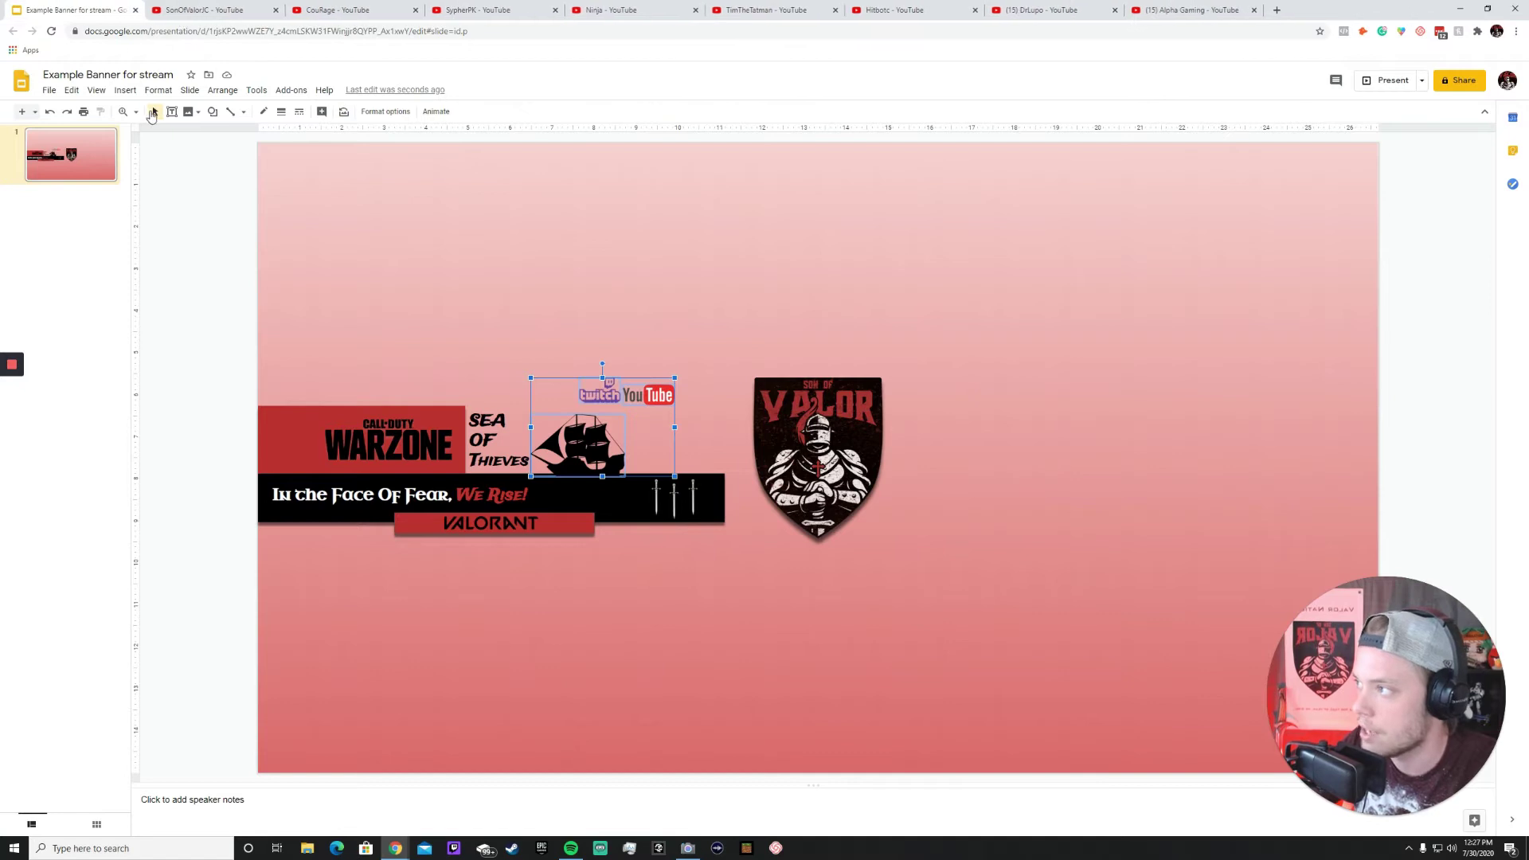
# Delete the pirate ship, the Sea of Thieves text and the Warzone logo with its red rectangle.
pyautogui.click(683, 384)
pyautogui.click(581, 440)
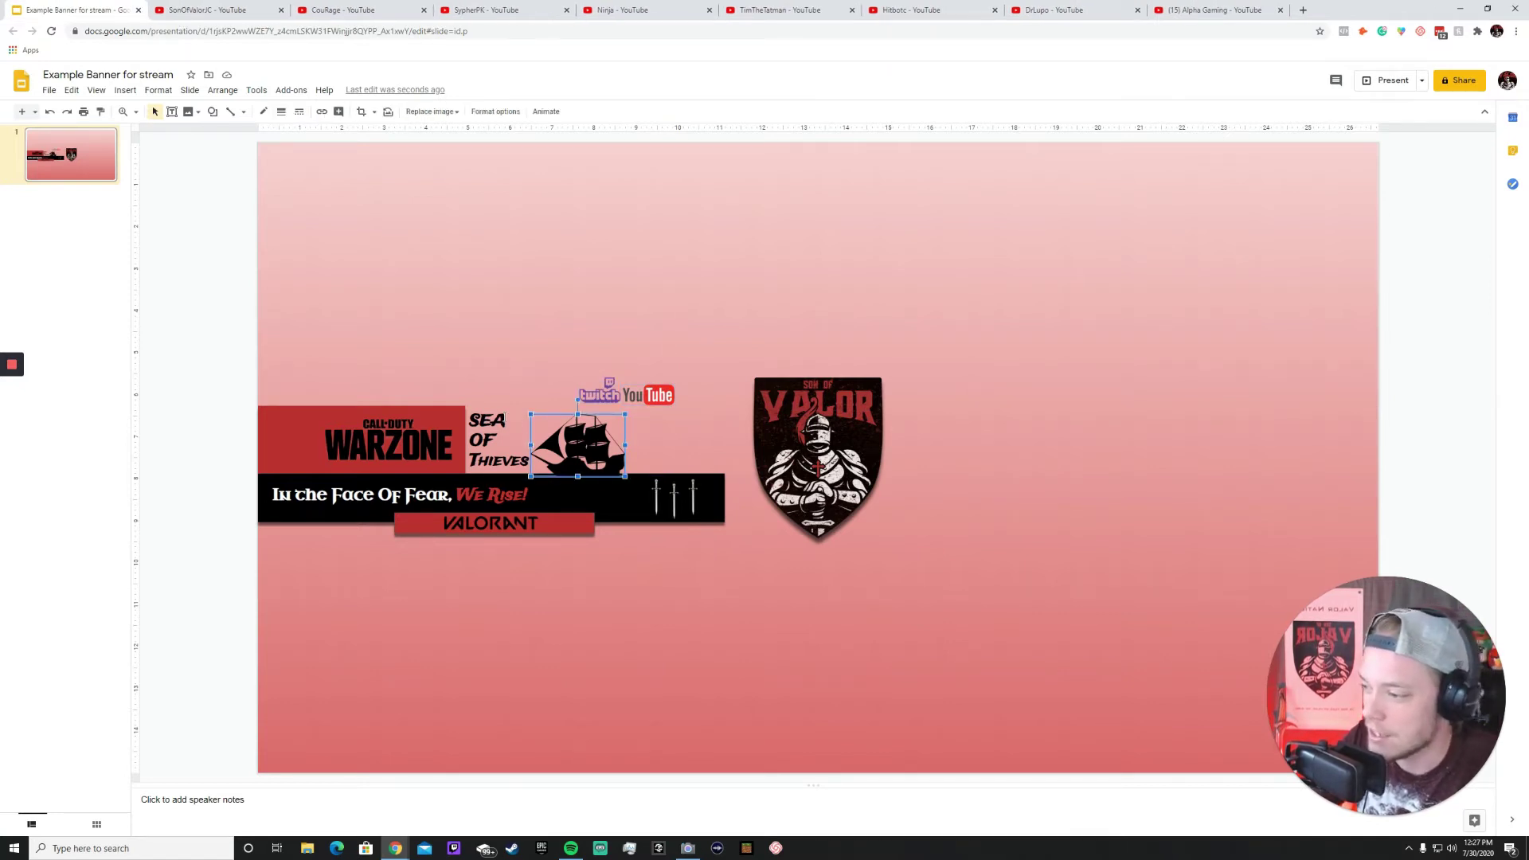
pyautogui.press('Delete')
pyautogui.moveTo(558, 392); pyautogui.dragTo(431, 461)
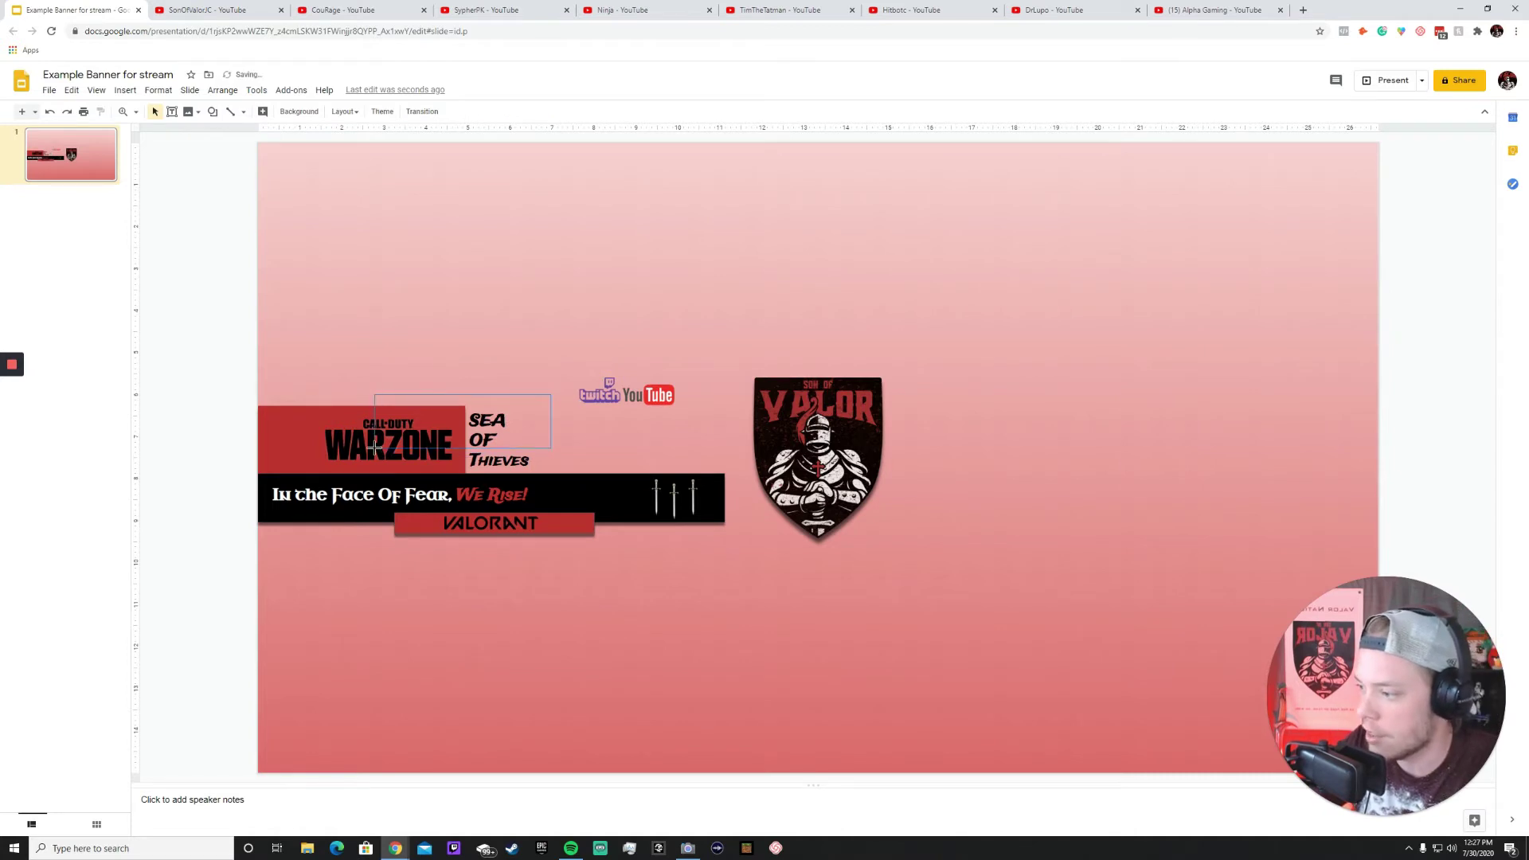
pyautogui.press('Delete')
# Move the "In the Face Of Fear, We Rise!" text to the right of the shield and delete the black bar, swords and Valorant label.
pyautogui.click(537, 485)
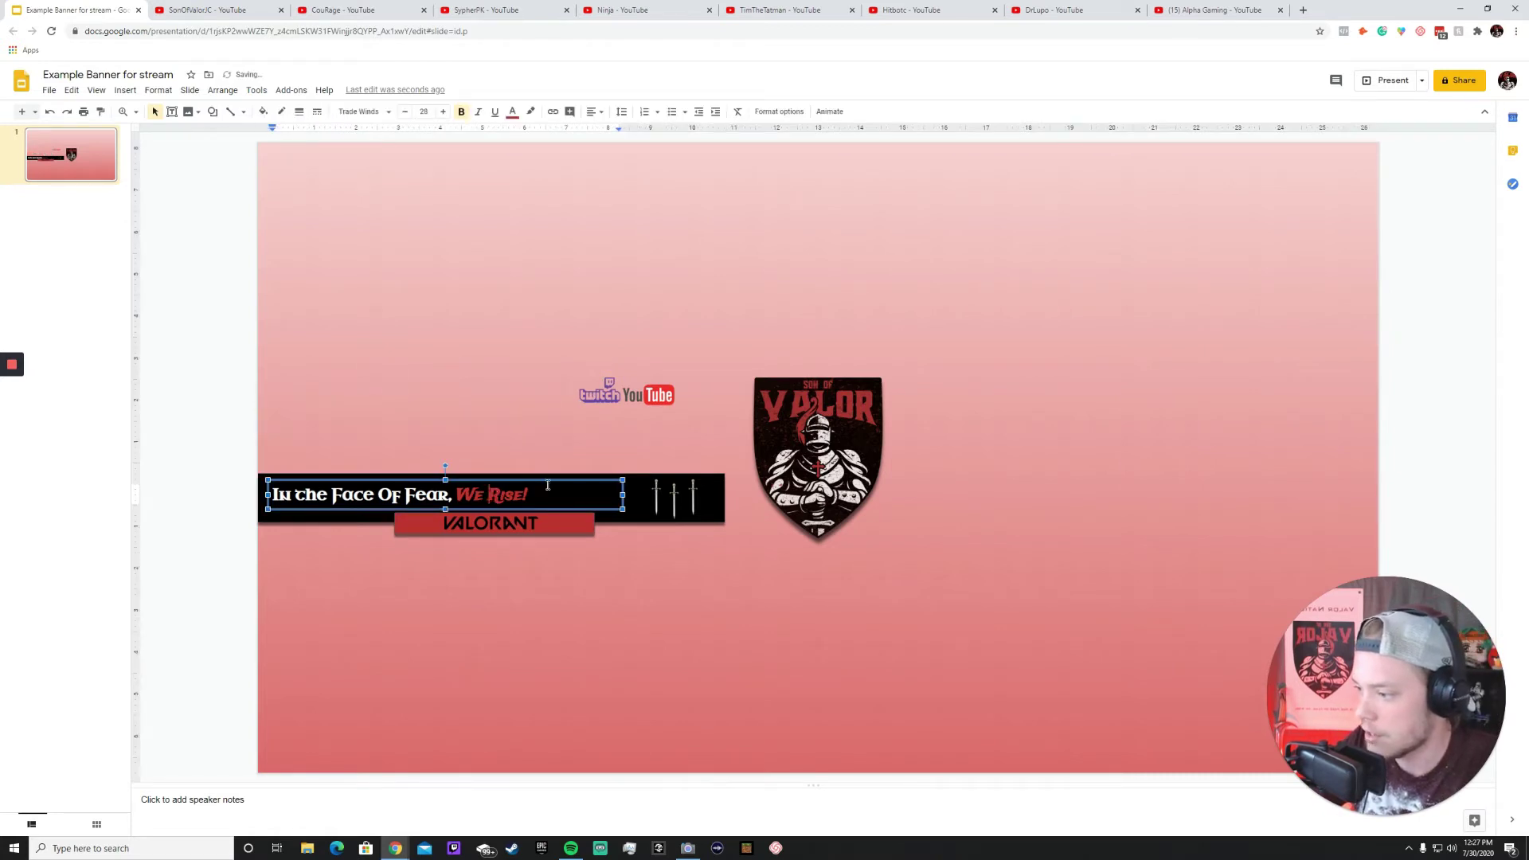
pyautogui.moveTo(777, 495); pyautogui.dragTo(1184, 417)
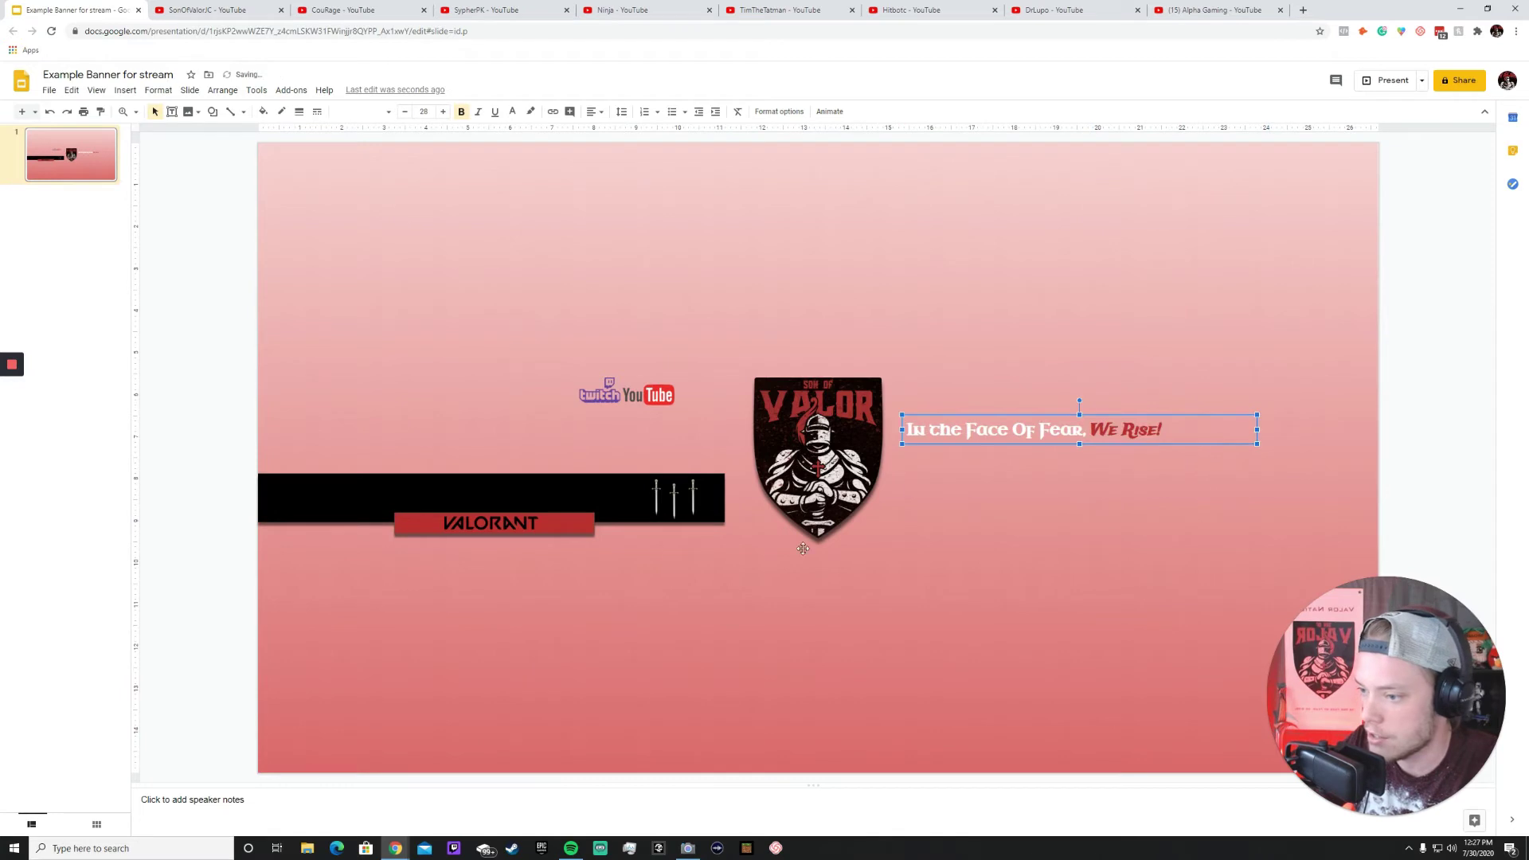
pyautogui.click(690, 496)
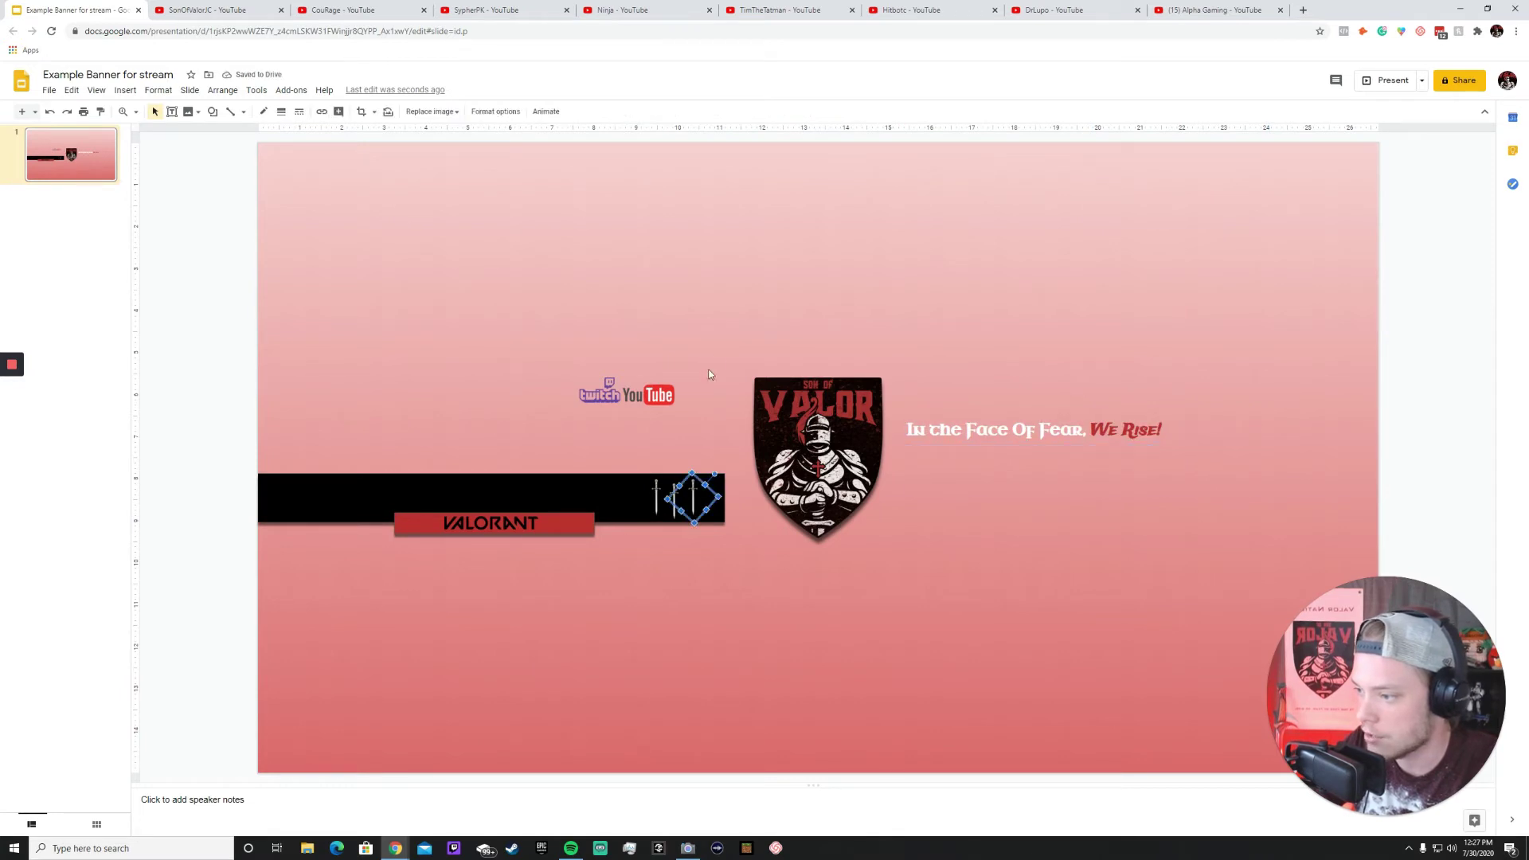
pyautogui.moveTo(729, 451); pyautogui.dragTo(440, 581)
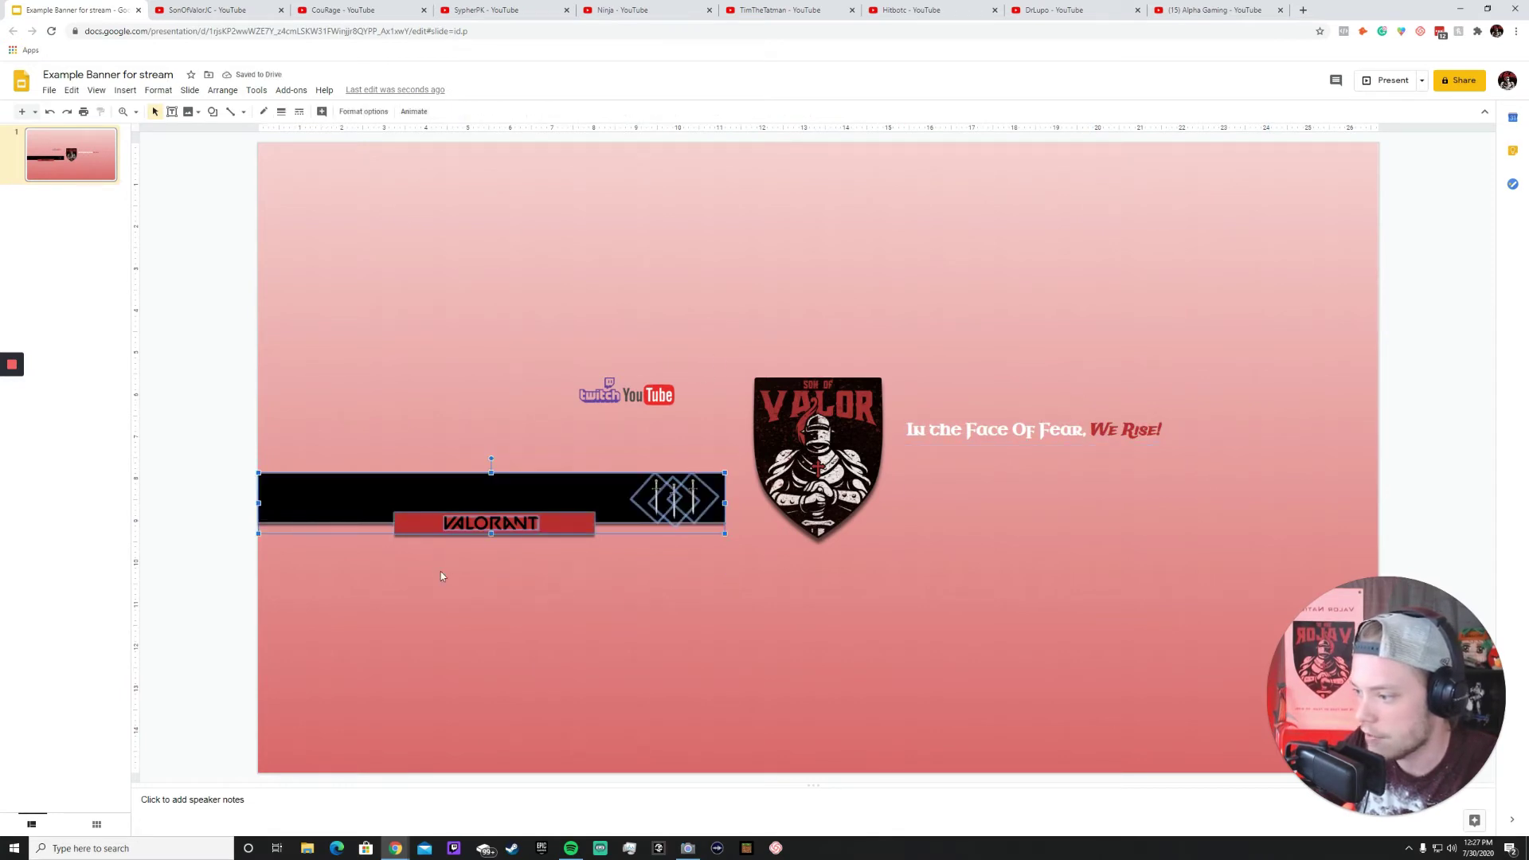
pyautogui.press('Delete')
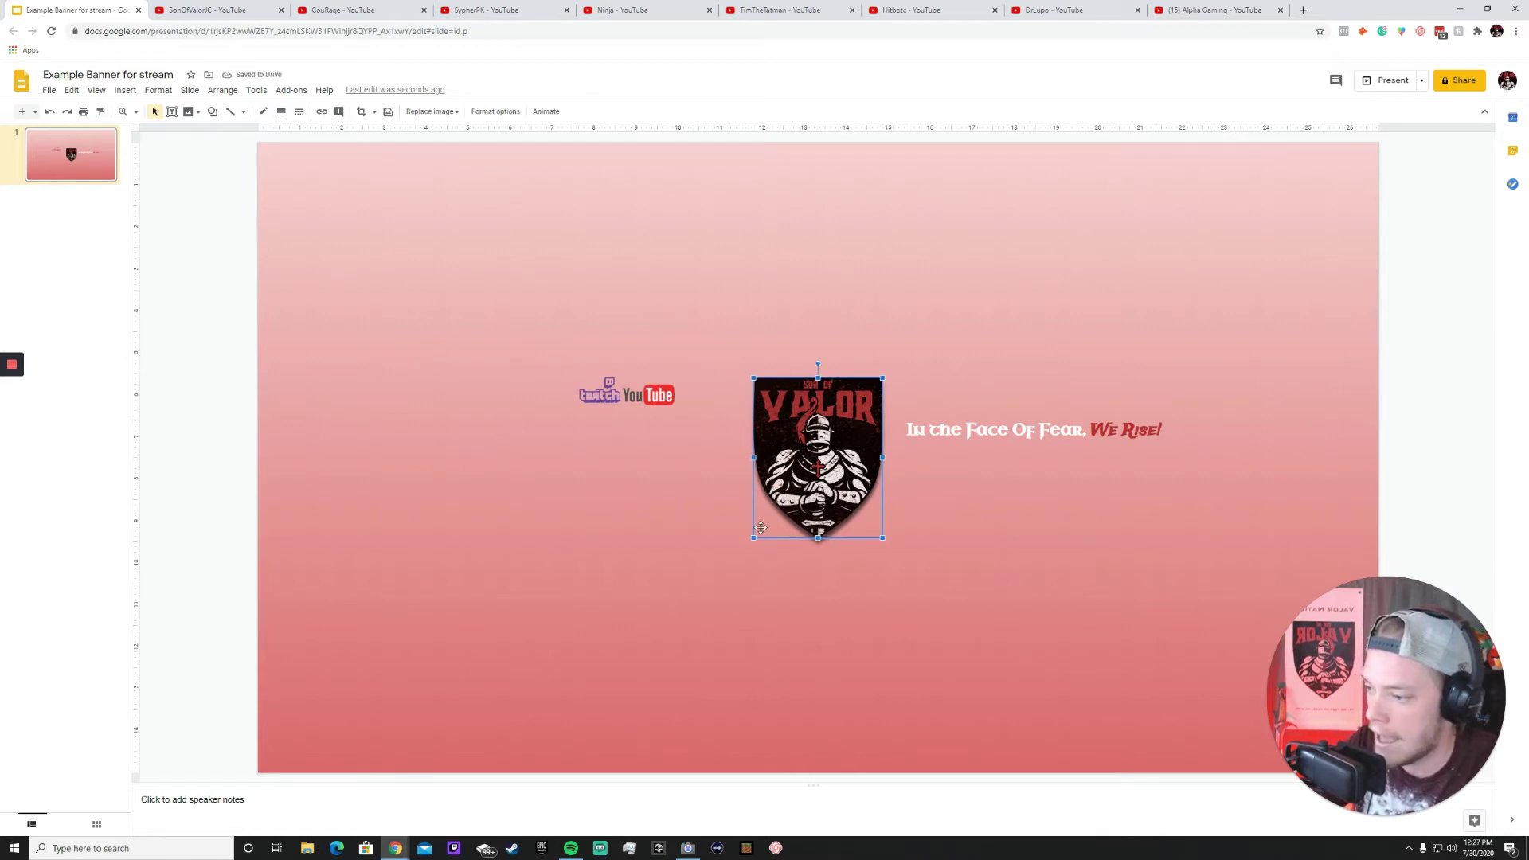
# Shrink the Son of Valor shield to about two thirds of its size and move it left of centre, using the SypherPK channel banner as reference.
pyautogui.moveTo(887, 540); pyautogui.dragTo(840, 482)
pyautogui.moveTo(510, 16); pyautogui.dragTo(247, 51)
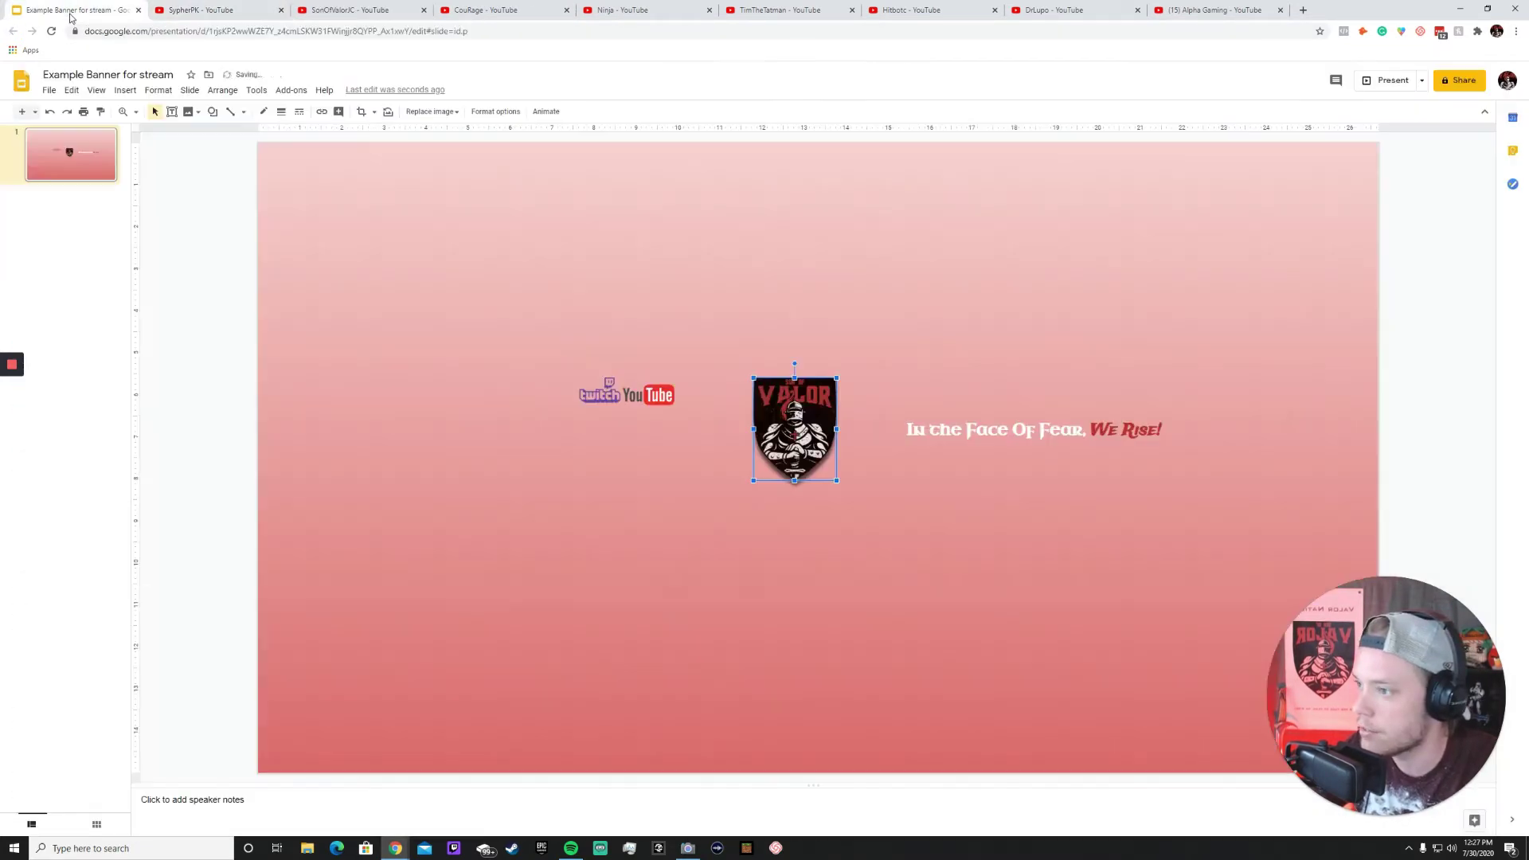
pyautogui.click(71, 10)
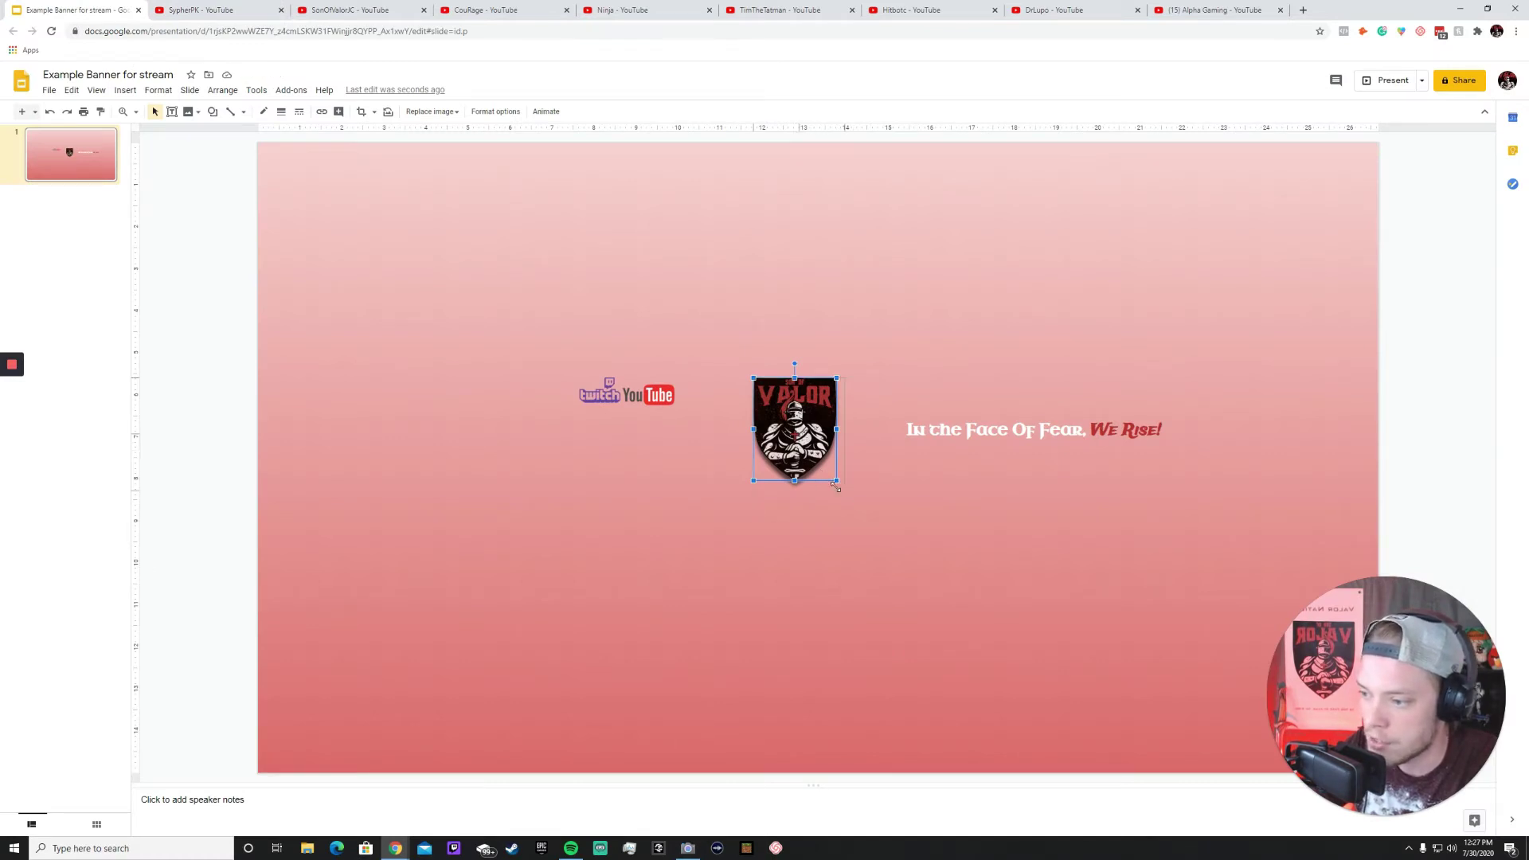
pyautogui.moveTo(834, 481); pyautogui.dragTo(838, 484)
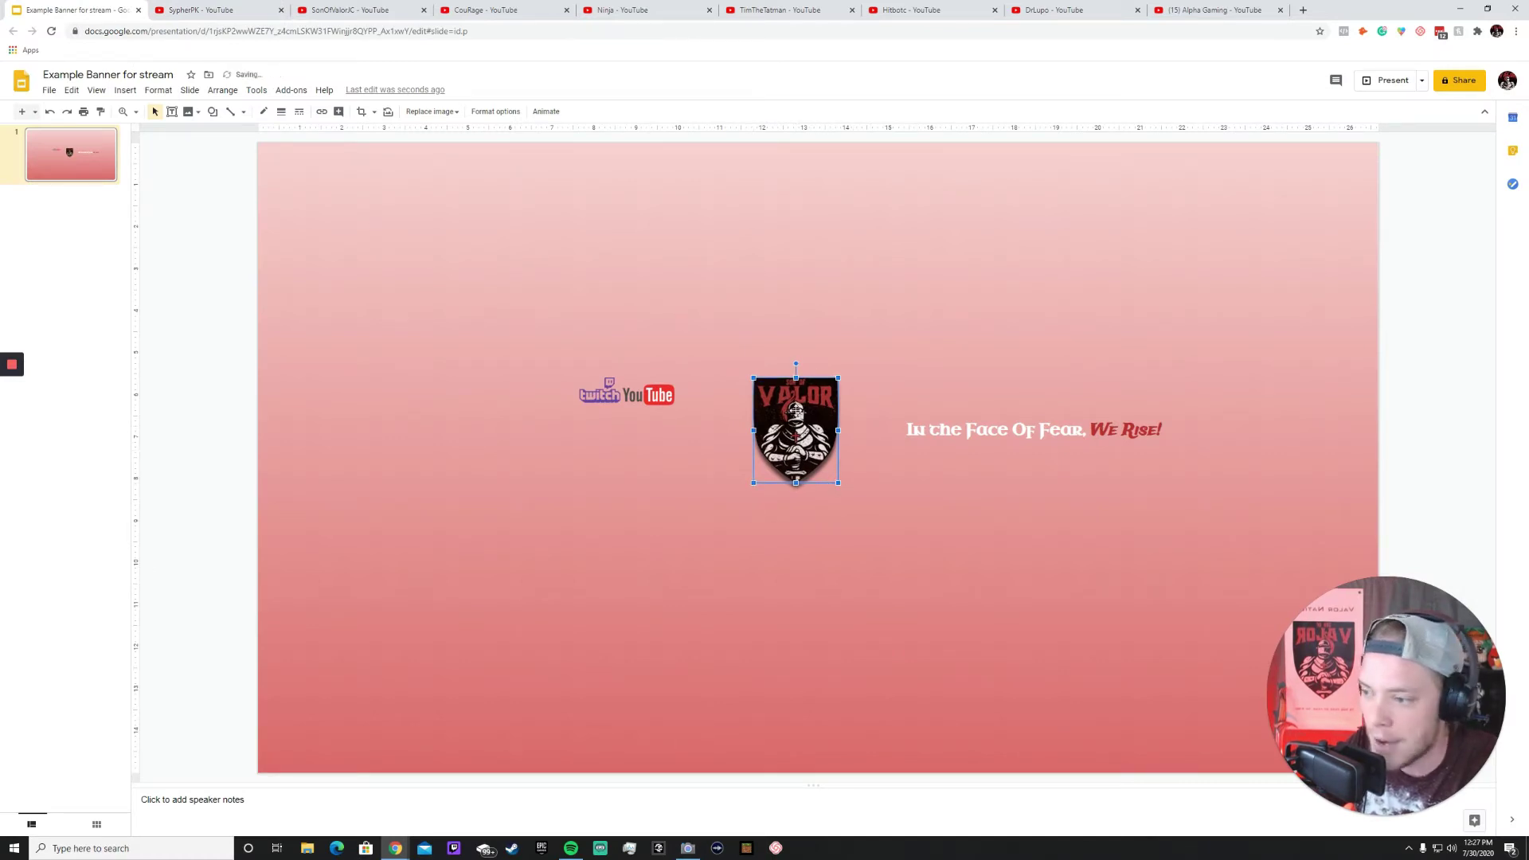
pyautogui.click(208, 10)
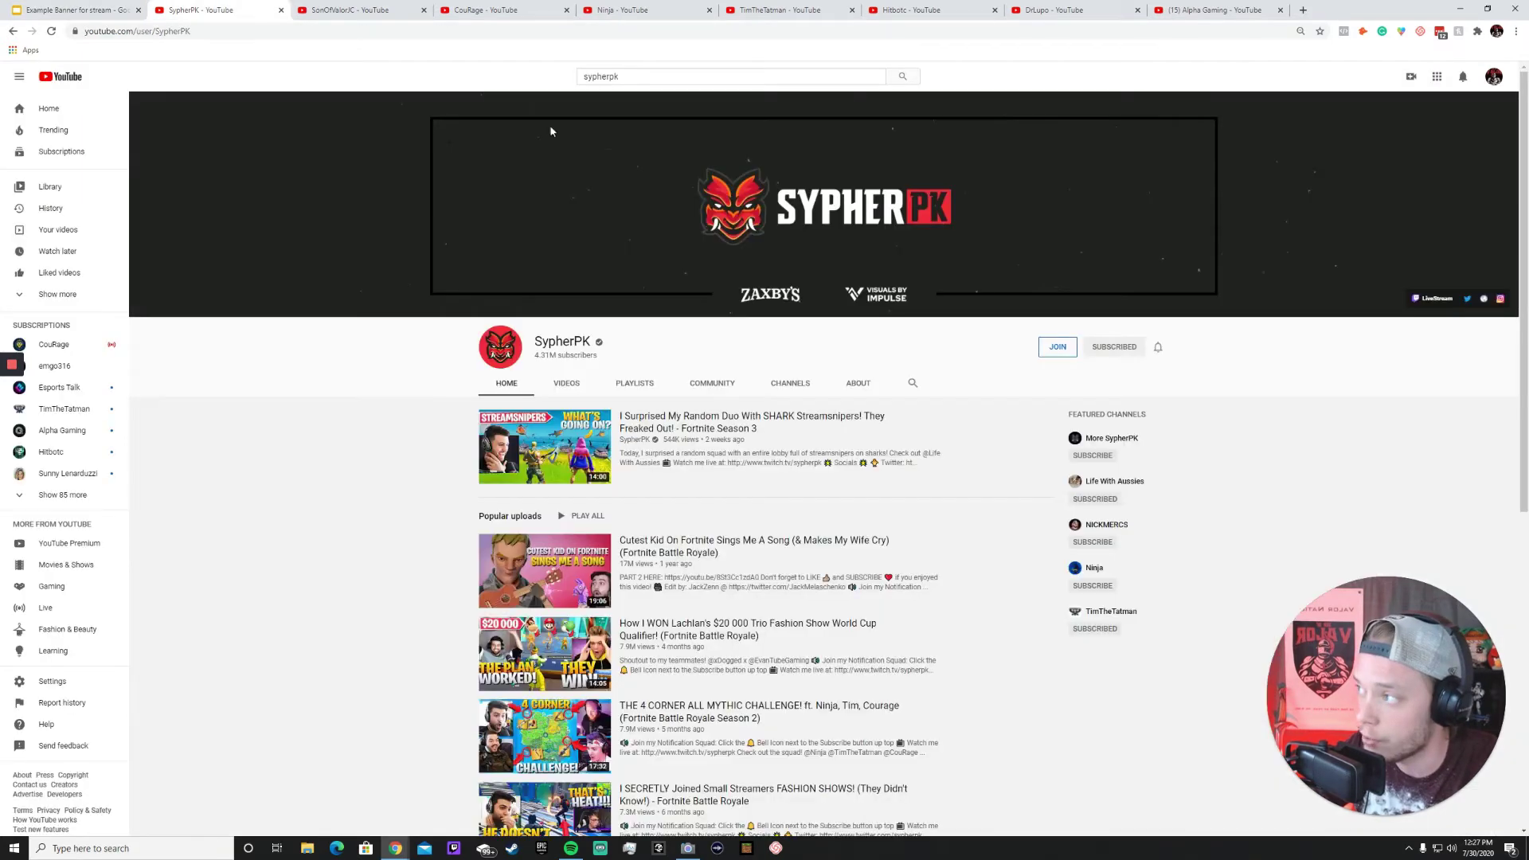
pyautogui.click(128, 12)
pyautogui.moveTo(785, 406); pyautogui.dragTo(743, 430)
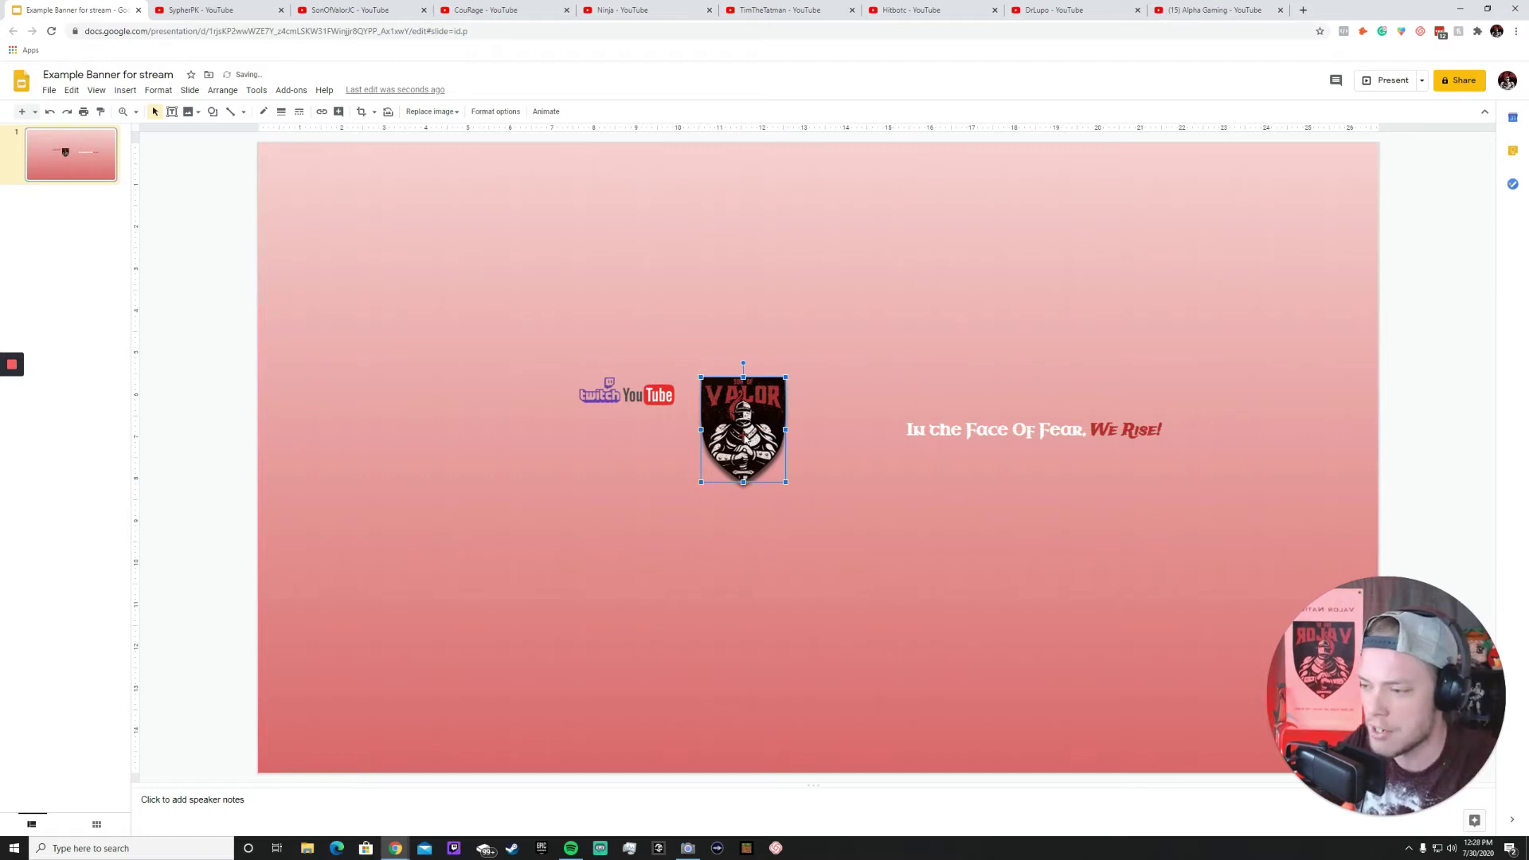
# Place the YouTube and Twitch logos side by side below the shield logo, with a gap between them.
pyautogui.moveTo(649, 388); pyautogui.dragTo(670, 523)
pyautogui.click(609, 396)
pyautogui.moveTo(794, 550); pyautogui.dragTo(780, 528)
pyautogui.click(856, 515)
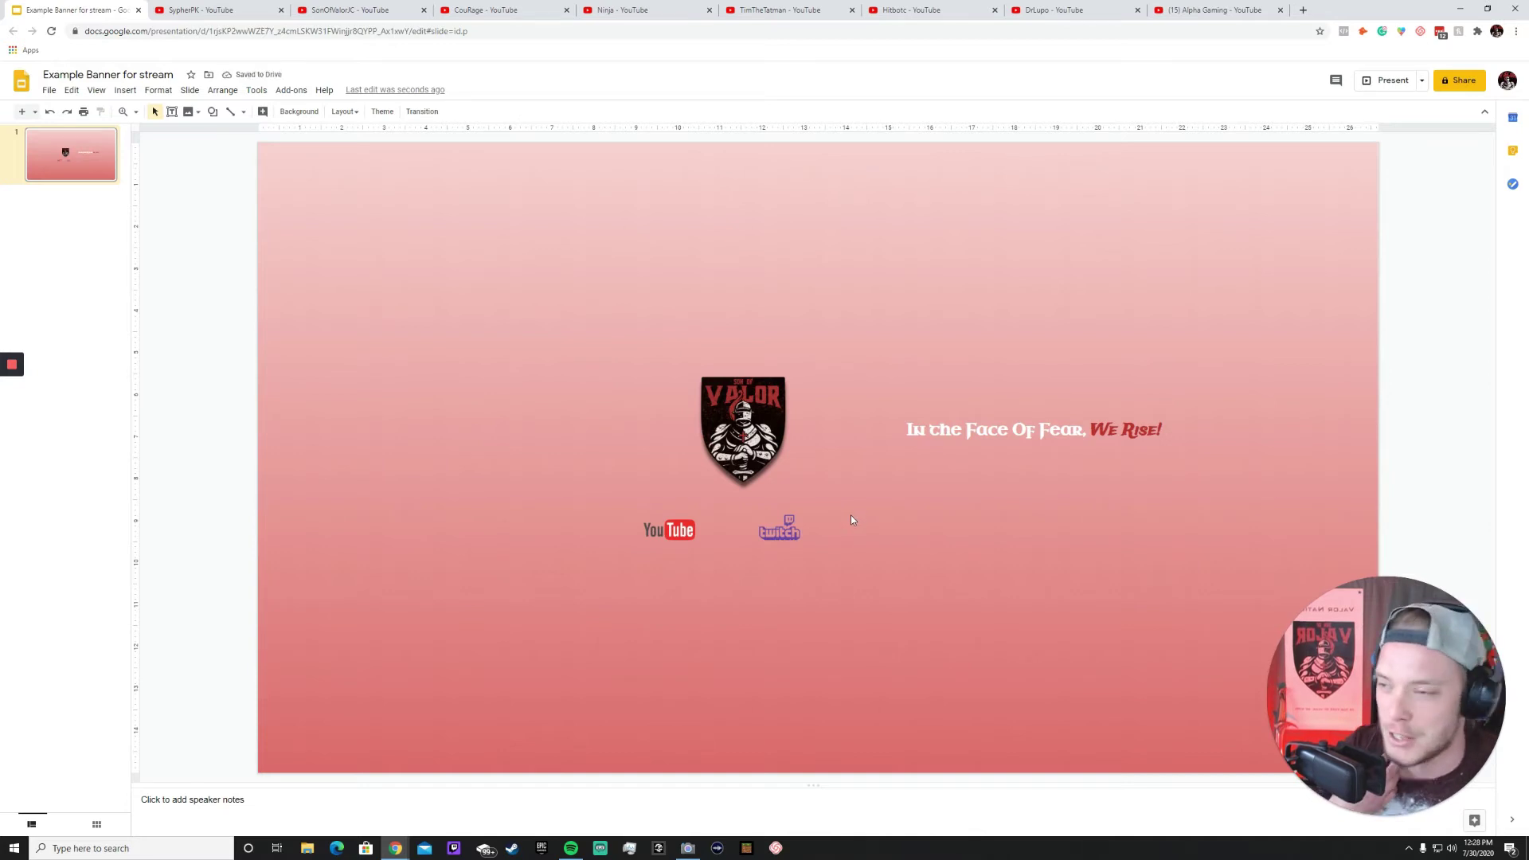
# Move the shield further left, place the slogan text box directly beside it and select all of its text.
pyautogui.click(1046, 415)
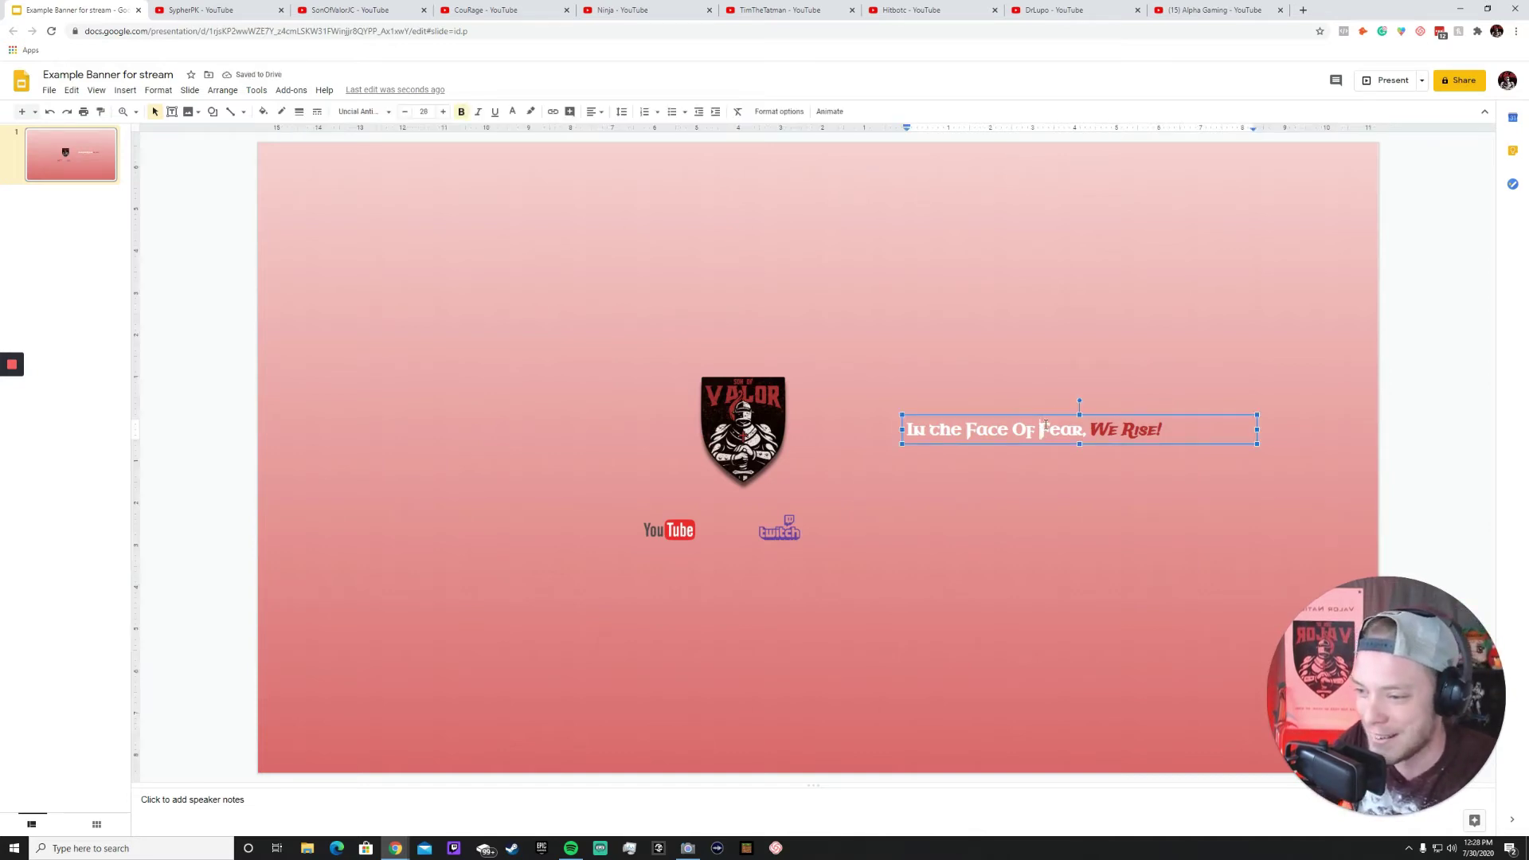
pyautogui.moveTo(748, 420); pyautogui.dragTo(680, 426)
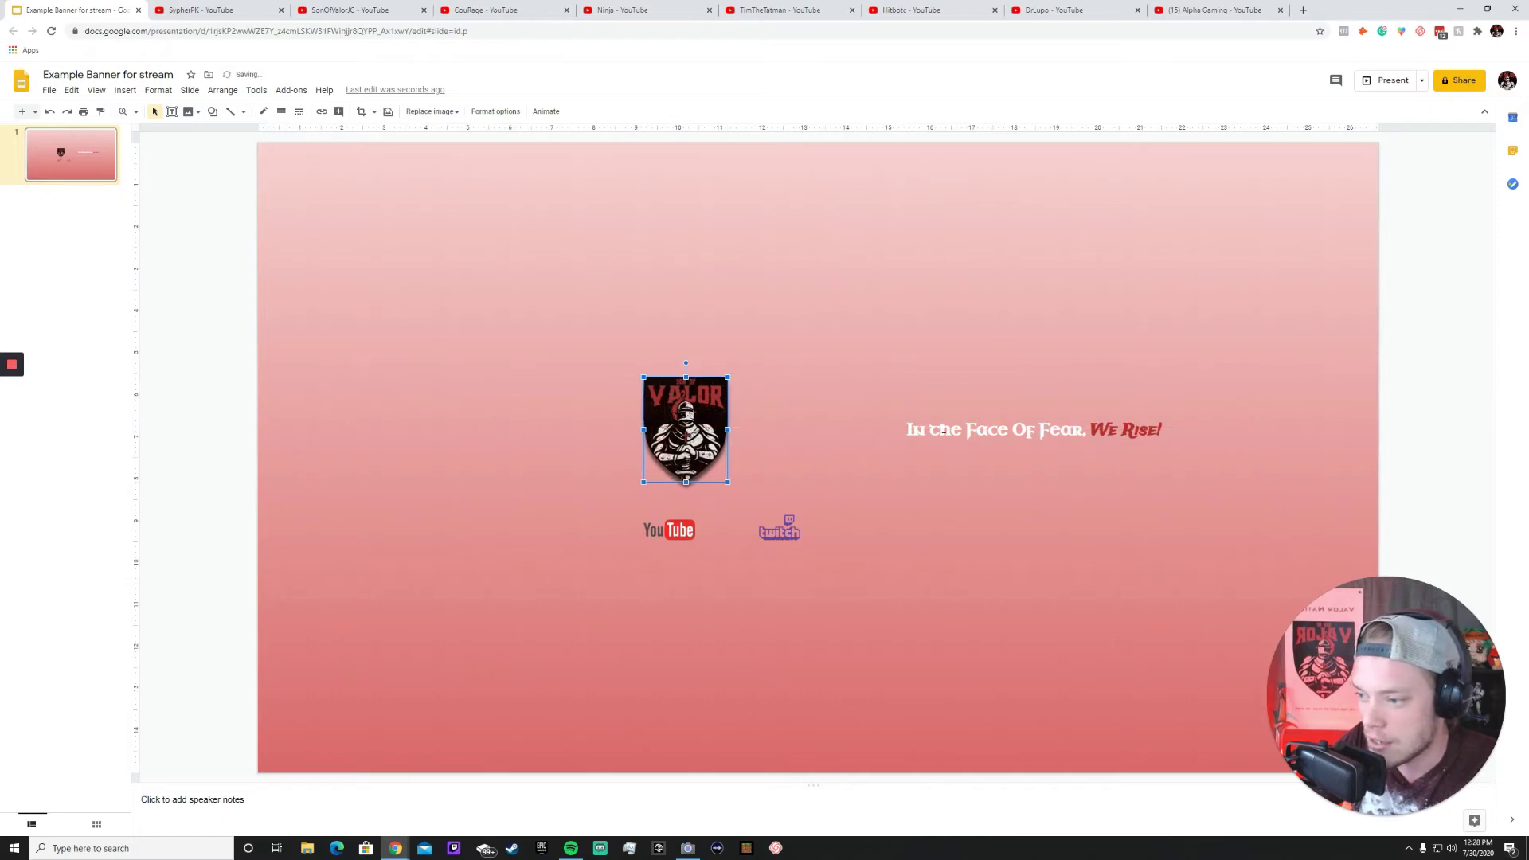
pyautogui.click(1046, 413)
pyautogui.moveTo(1032, 415); pyautogui.dragTo(883, 415)
pyautogui.doubleClick(899, 422)
pyautogui.hotkey('ctrl', 'a')
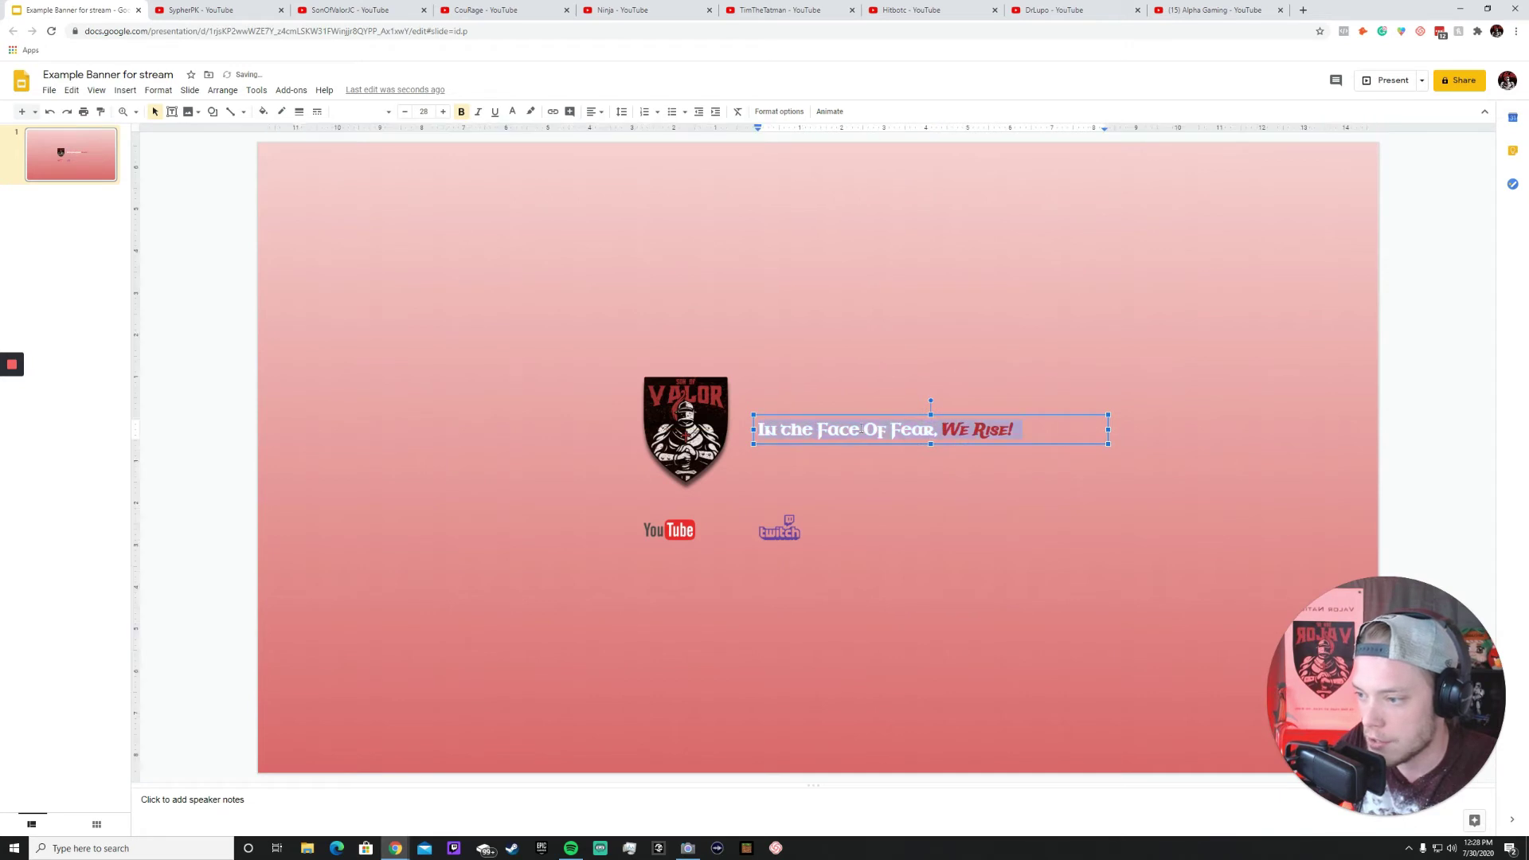
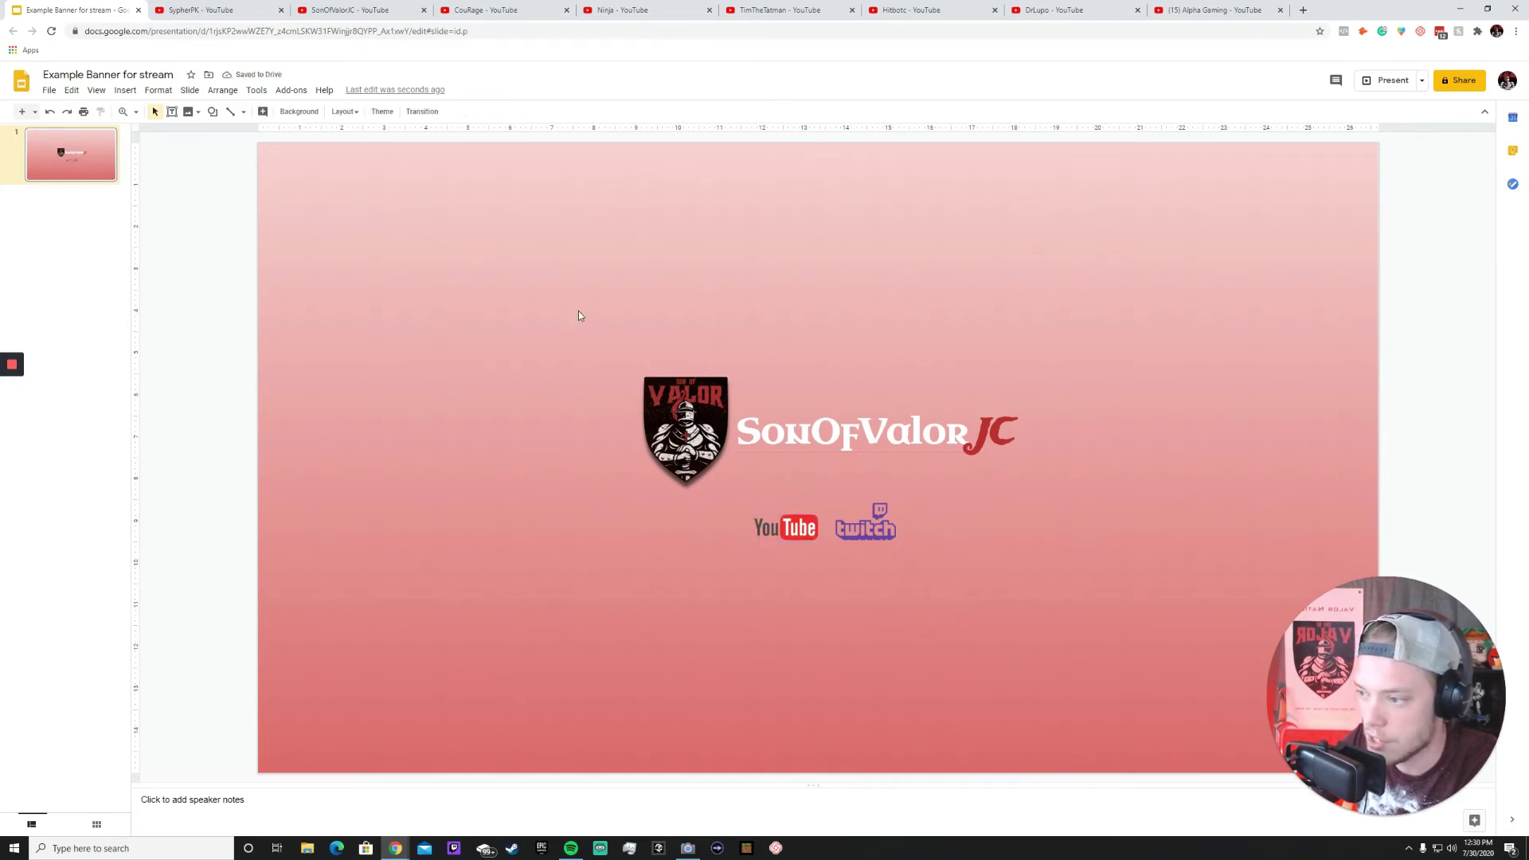
# Set the slide background to a solid dark grey.
pyautogui.click(301, 114)
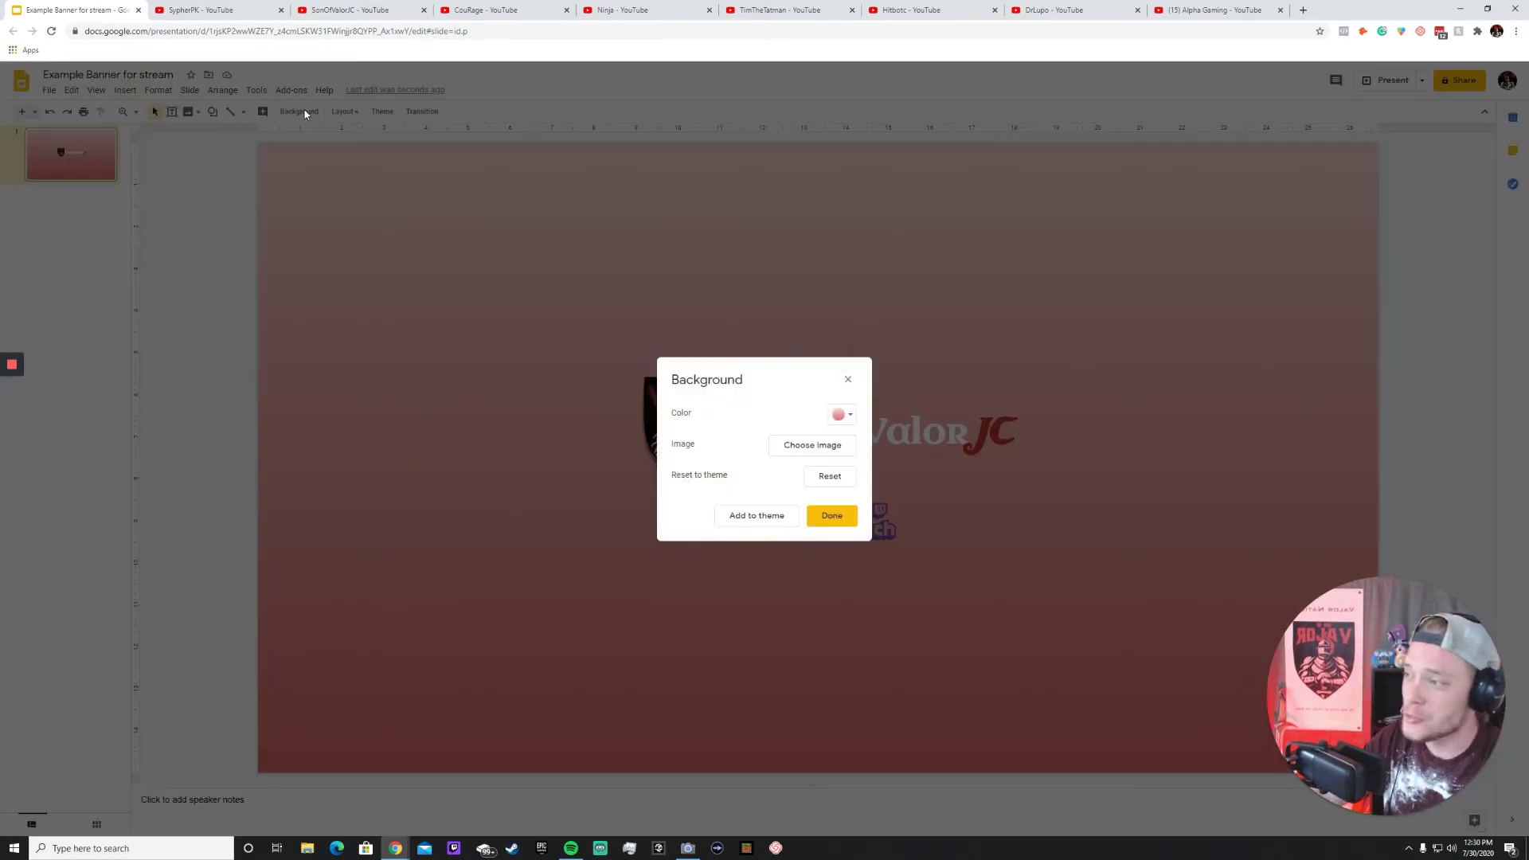
pyautogui.click(844, 415)
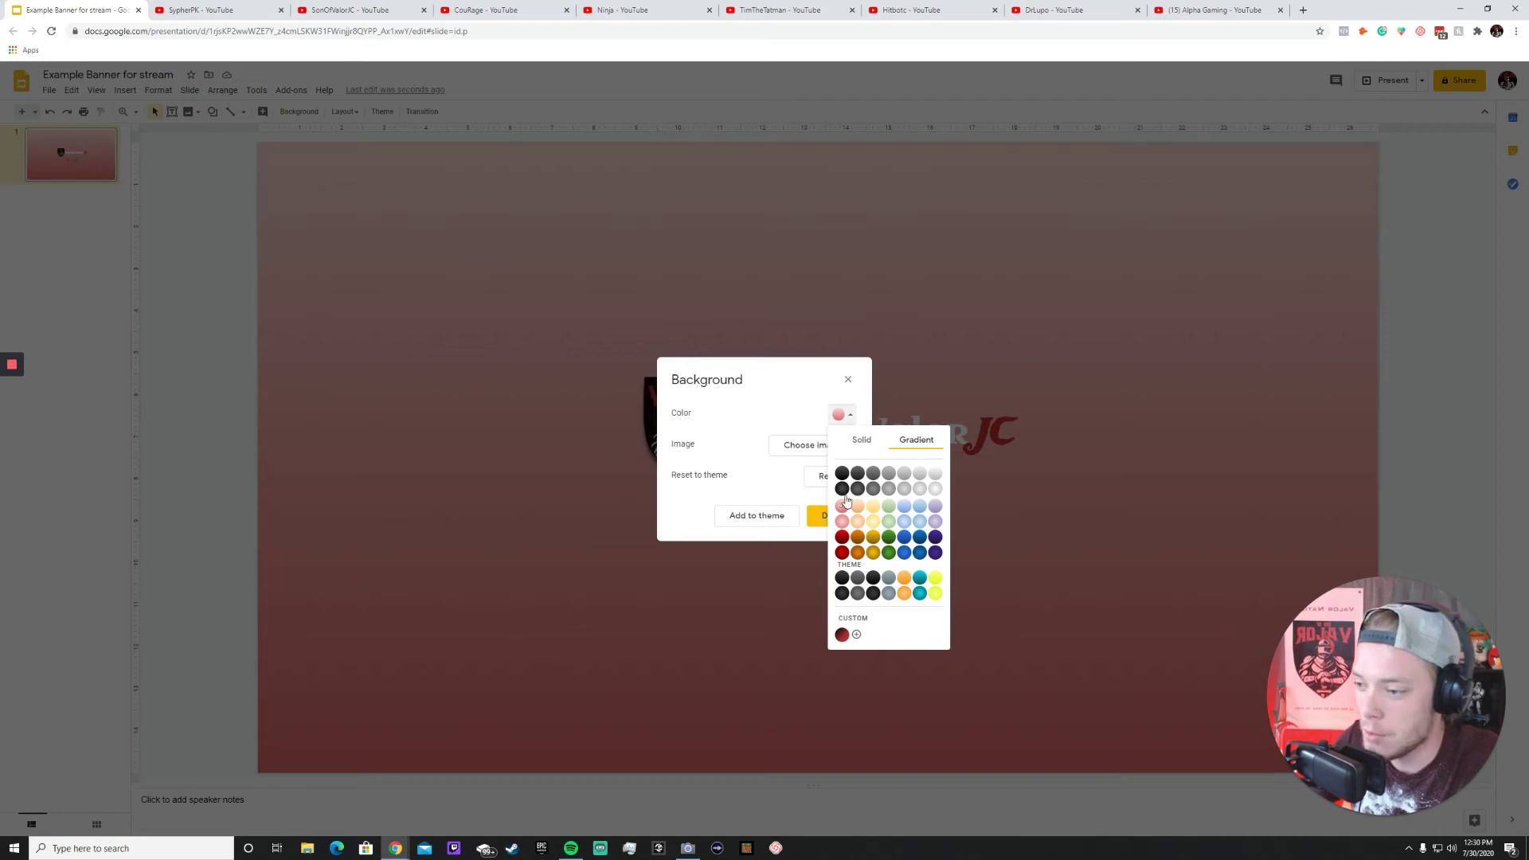
pyautogui.click(861, 439)
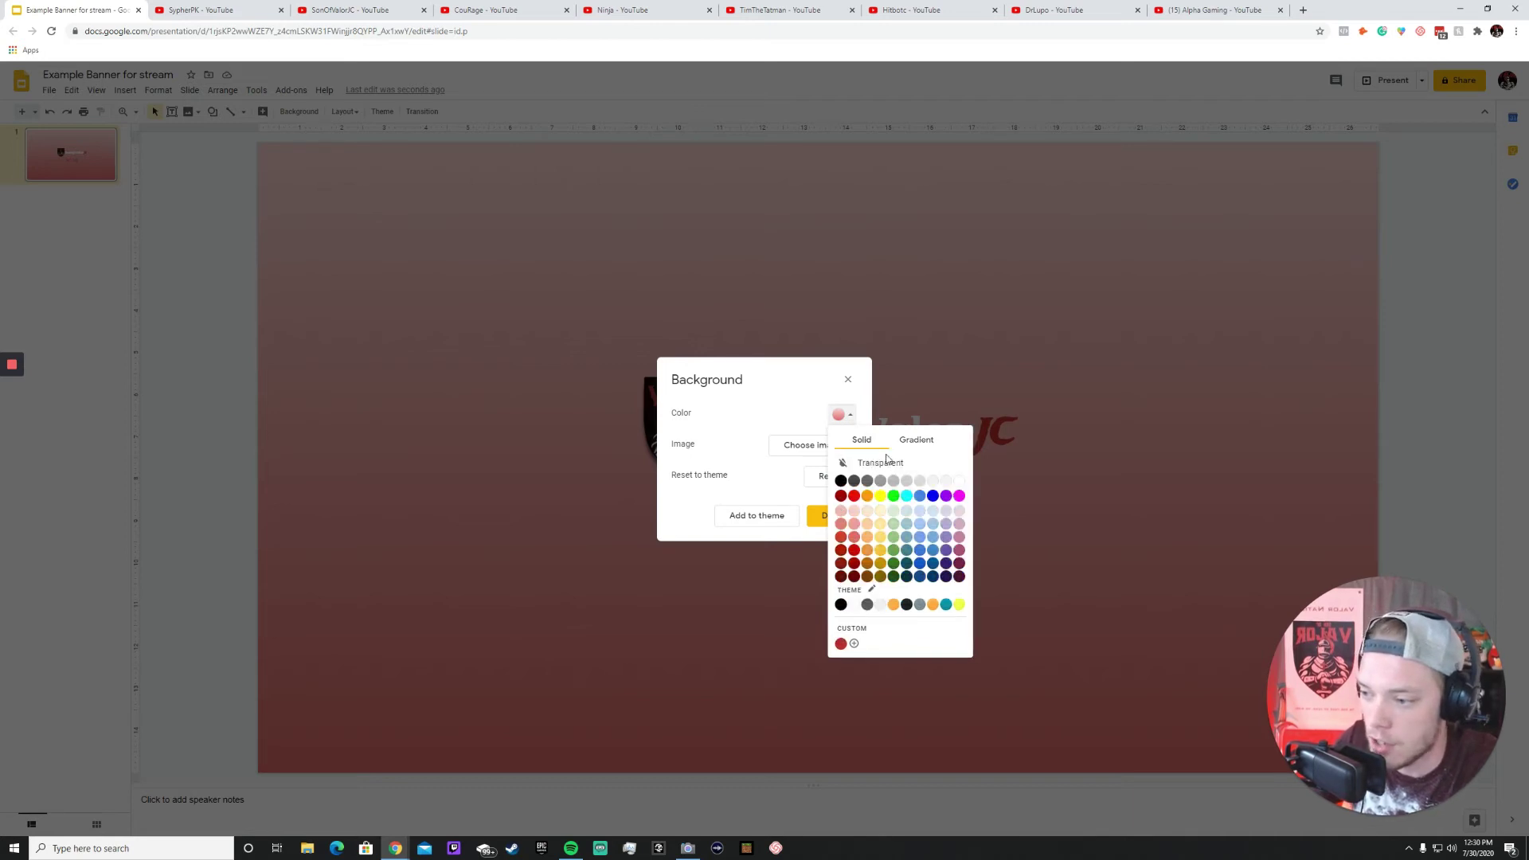
pyautogui.click(854, 483)
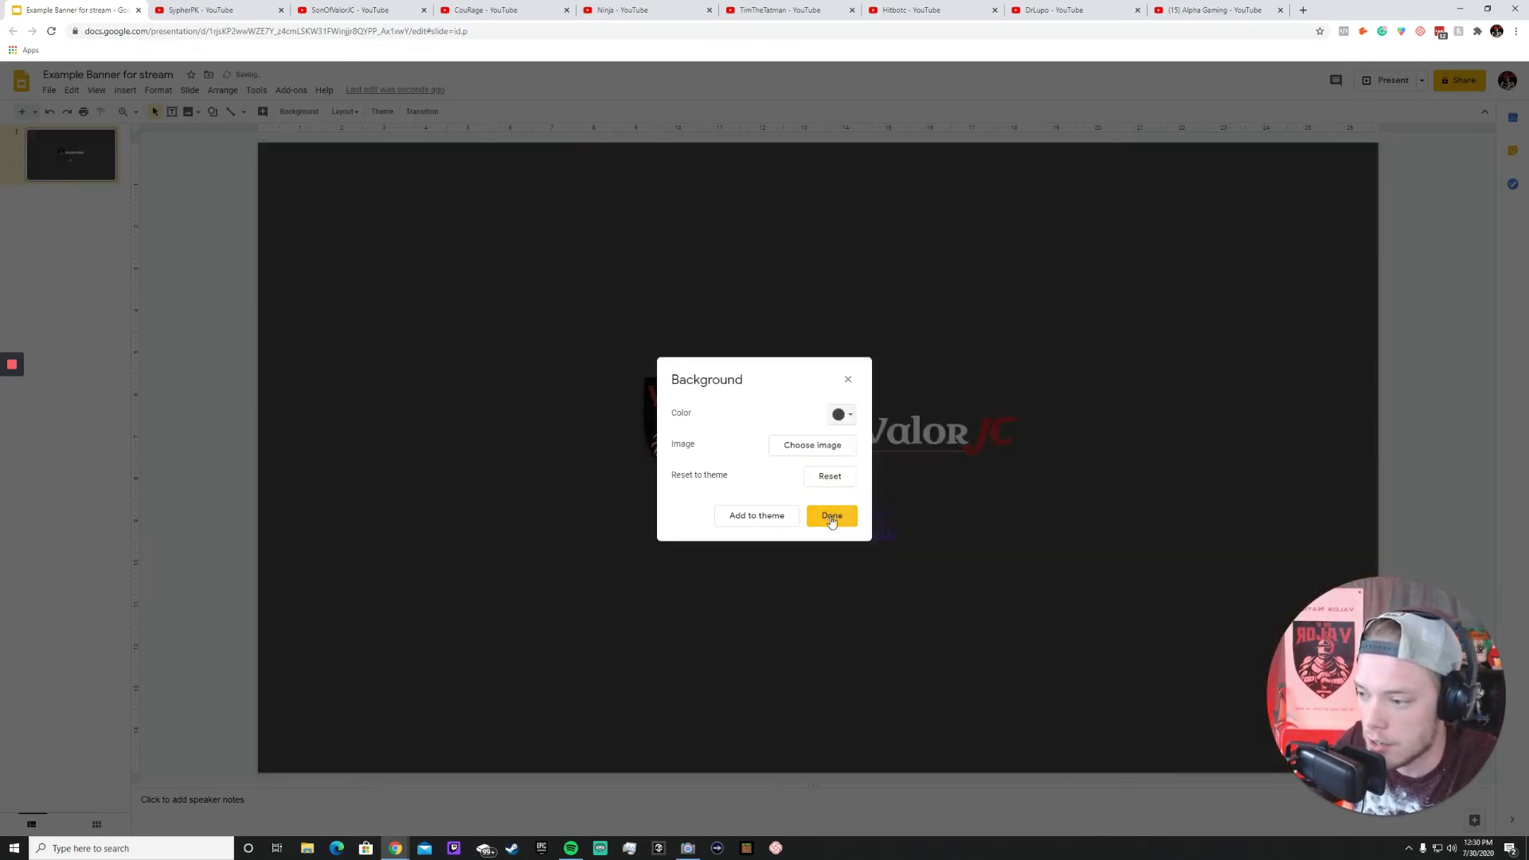
pyautogui.click(832, 518)
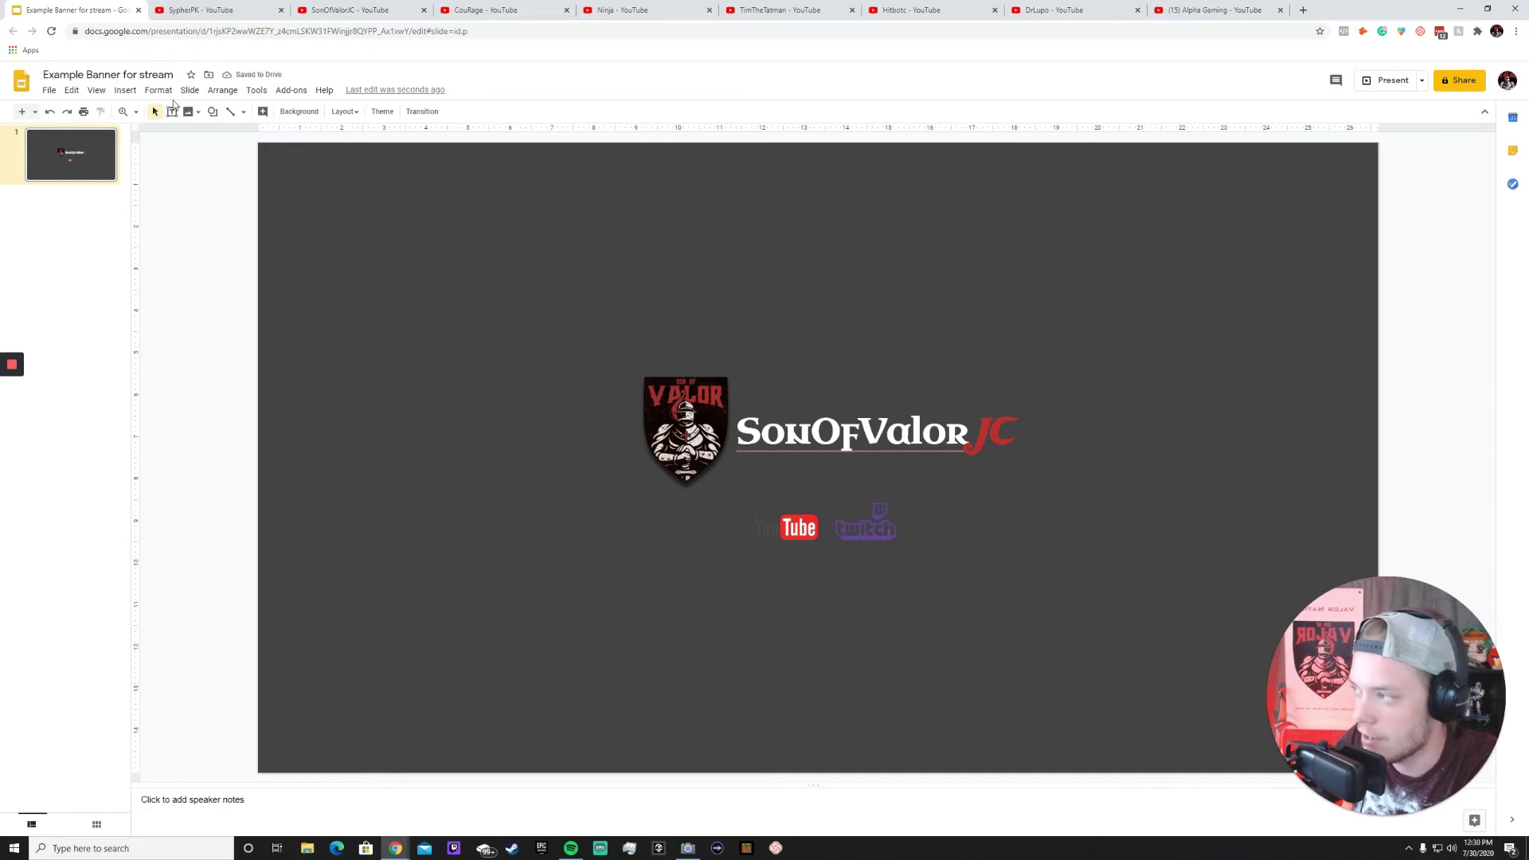
# Set the slide background to the second preset dark grey linear gradient and compare it with the SypherPK channel banner.
pyautogui.click(298, 112)
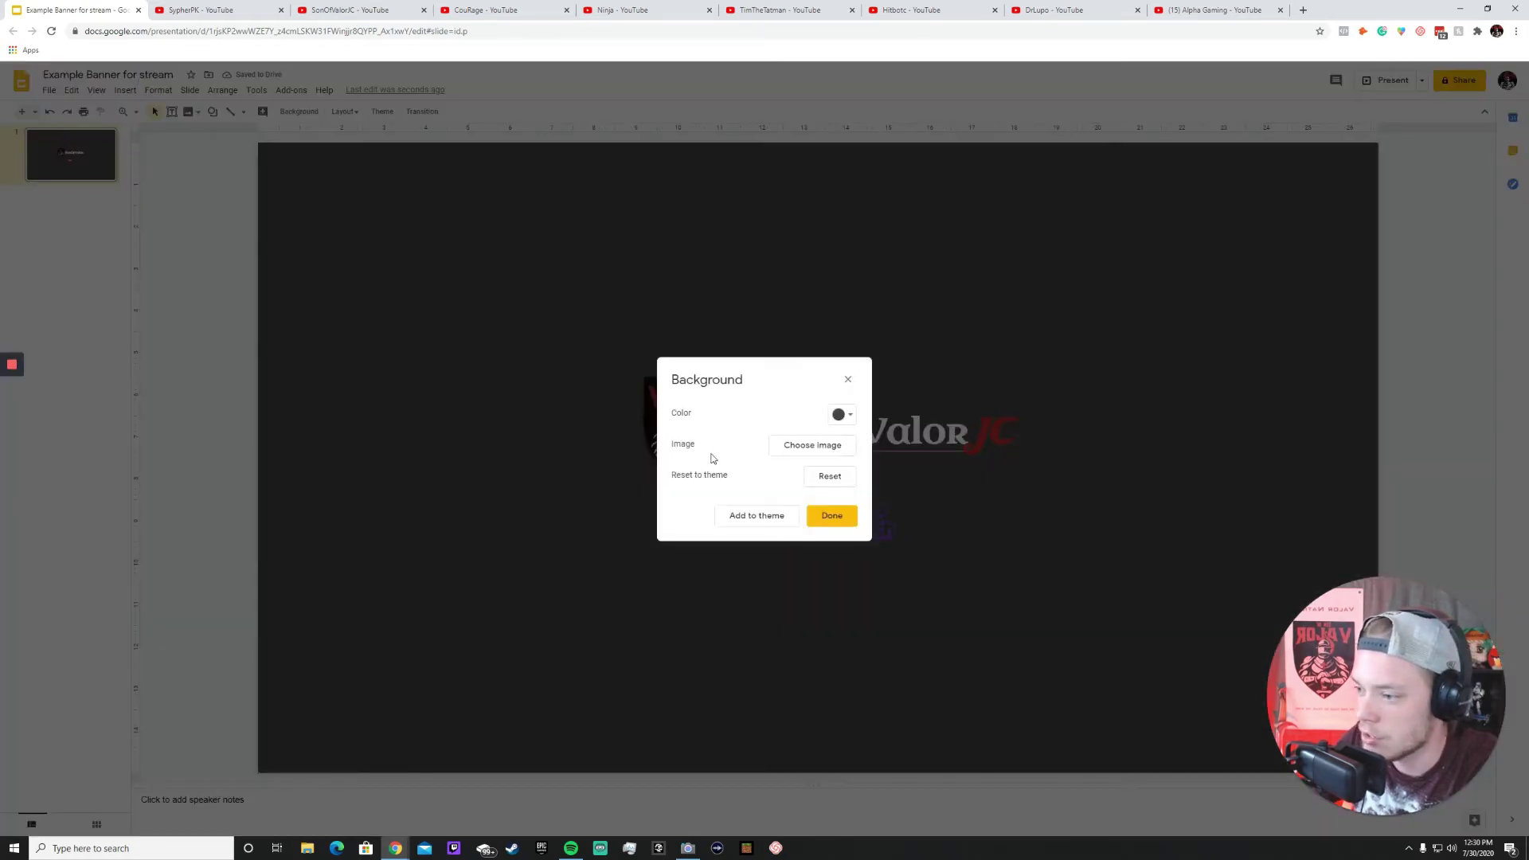
pyautogui.click(842, 415)
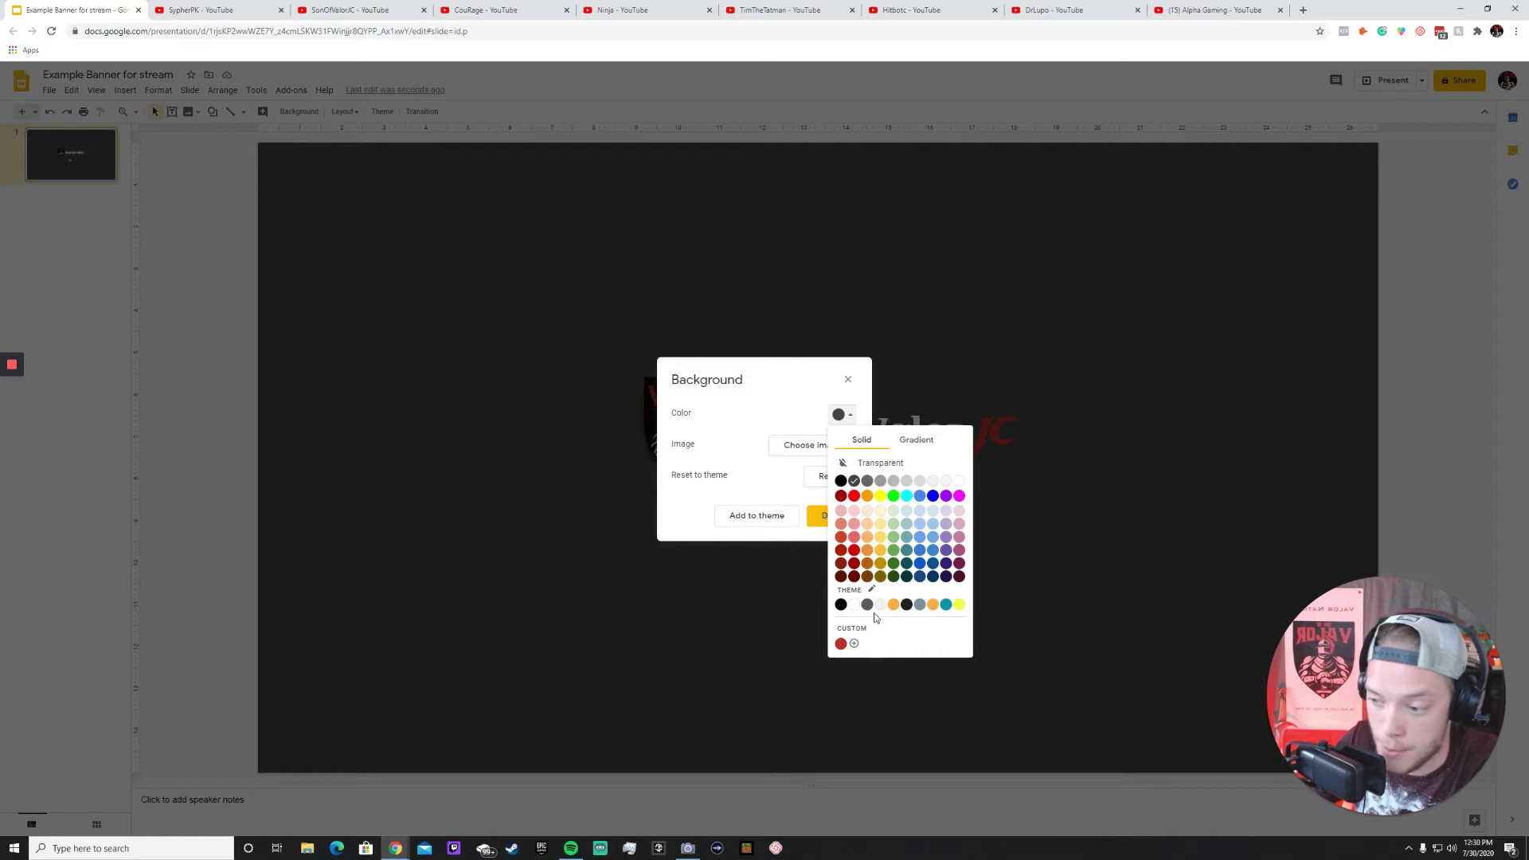
pyautogui.click(913, 443)
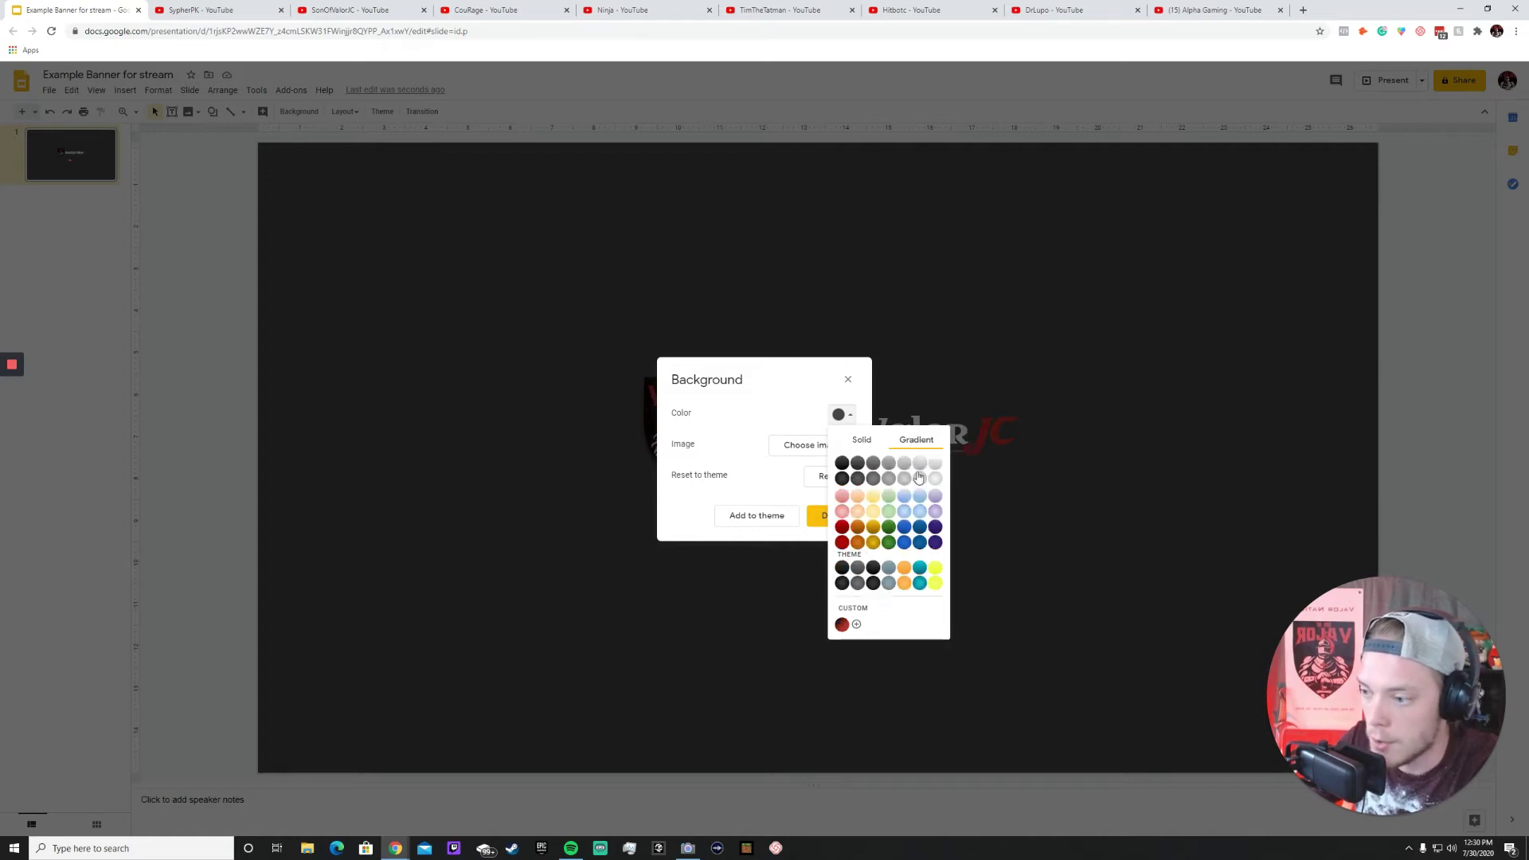
pyautogui.click(857, 464)
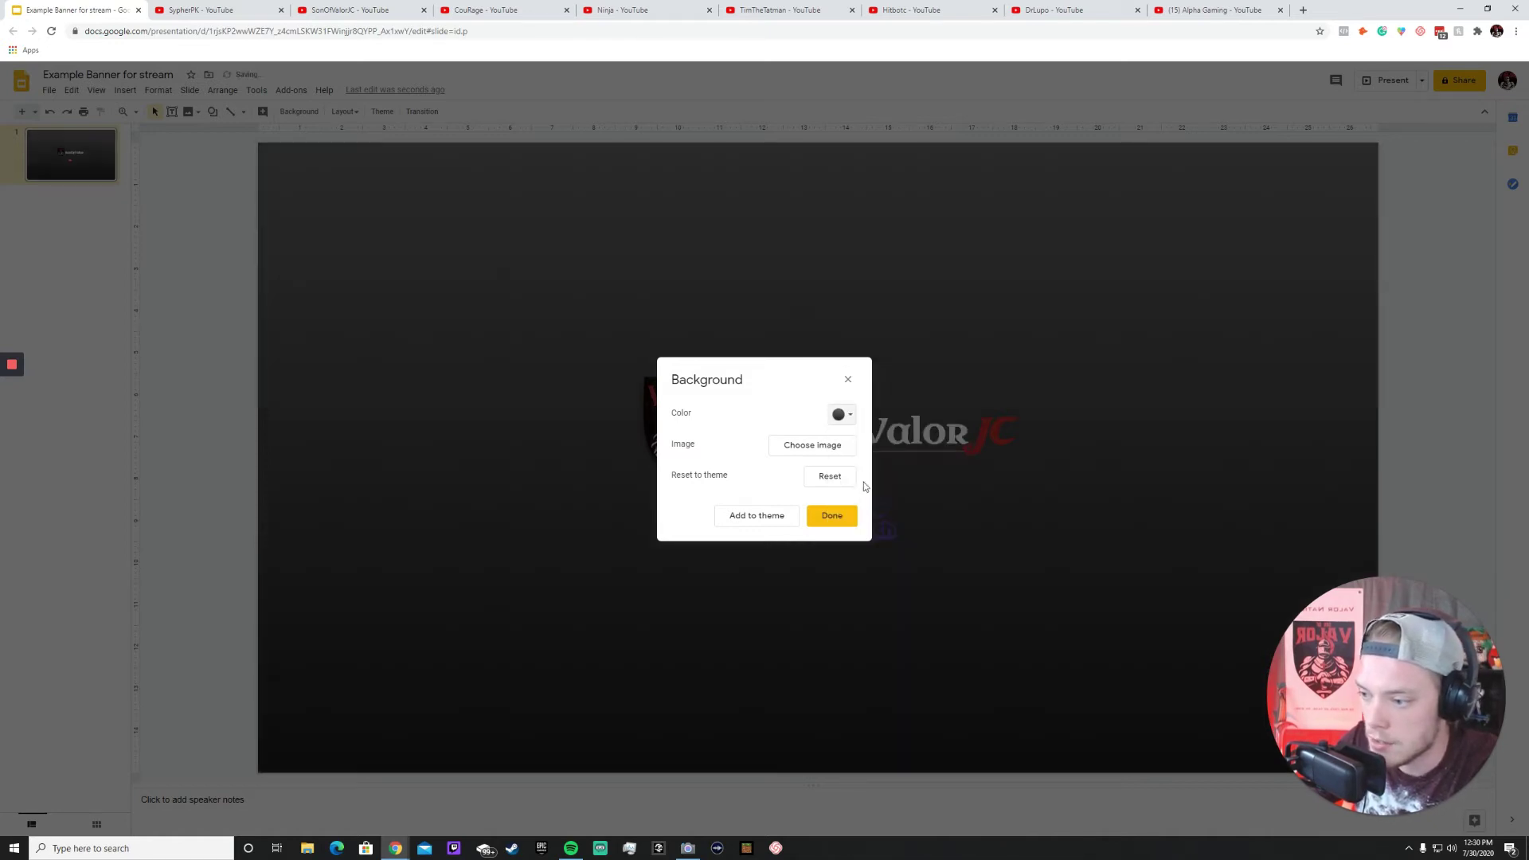
pyautogui.click(846, 527)
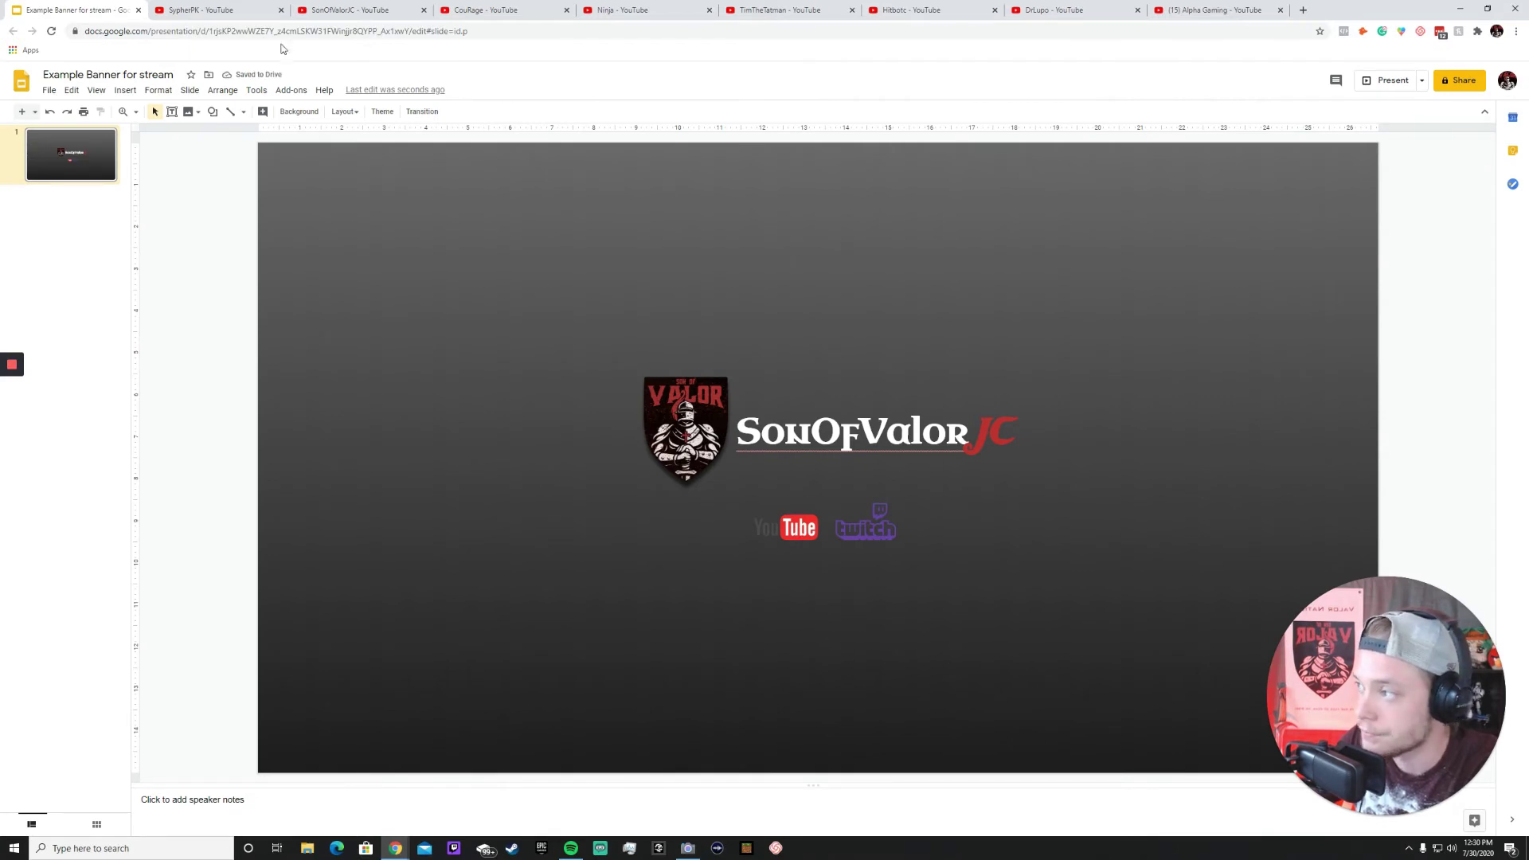
pyautogui.click(206, 11)
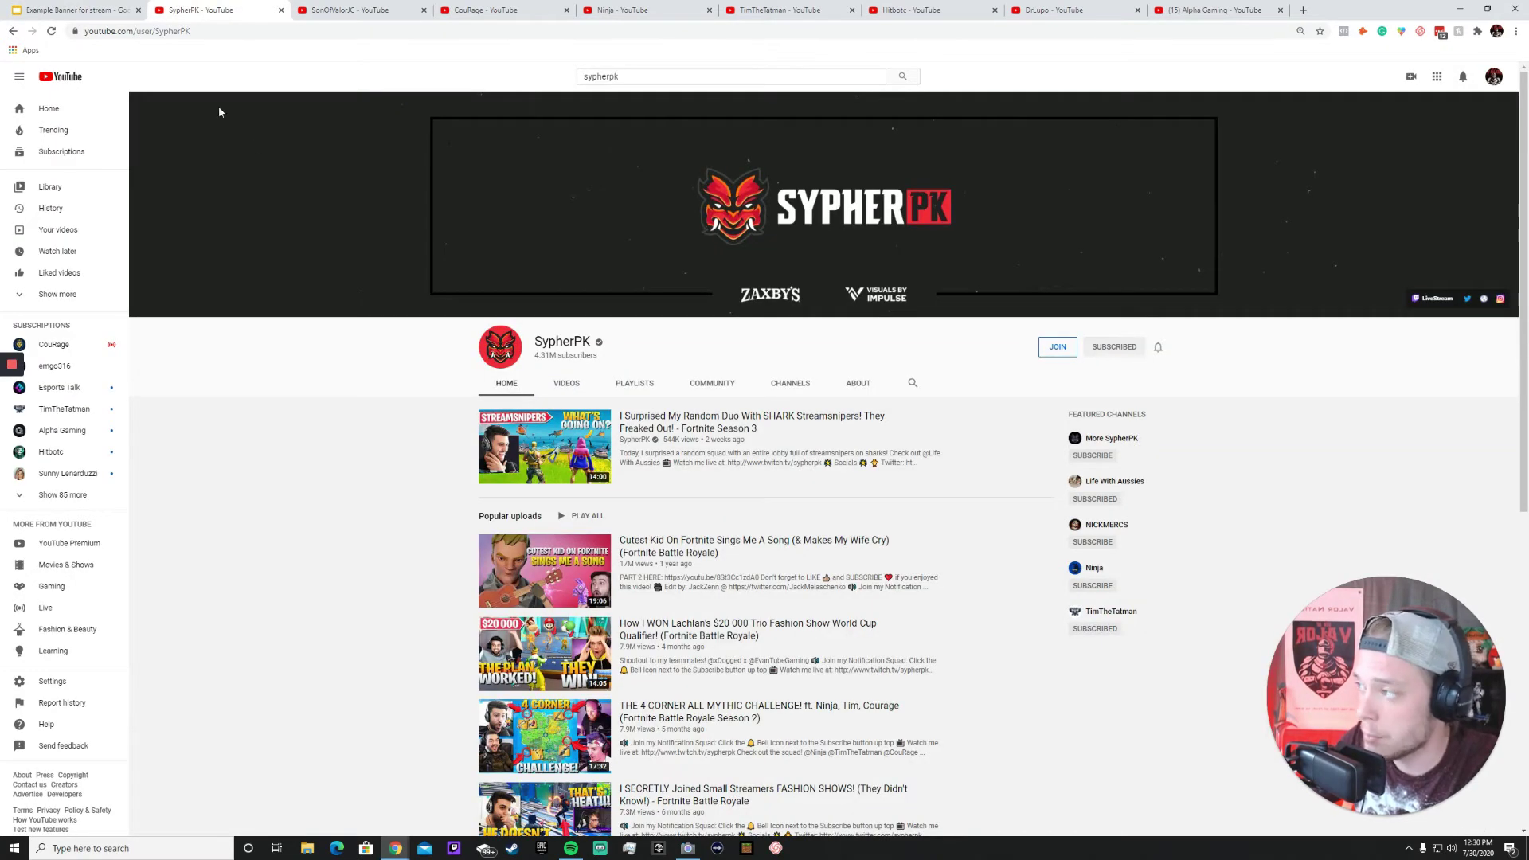
# Return to the banner slide in Google Slides and search the web for images of "youtube".
pyautogui.click(112, 12)
pyautogui.click(886, 543)
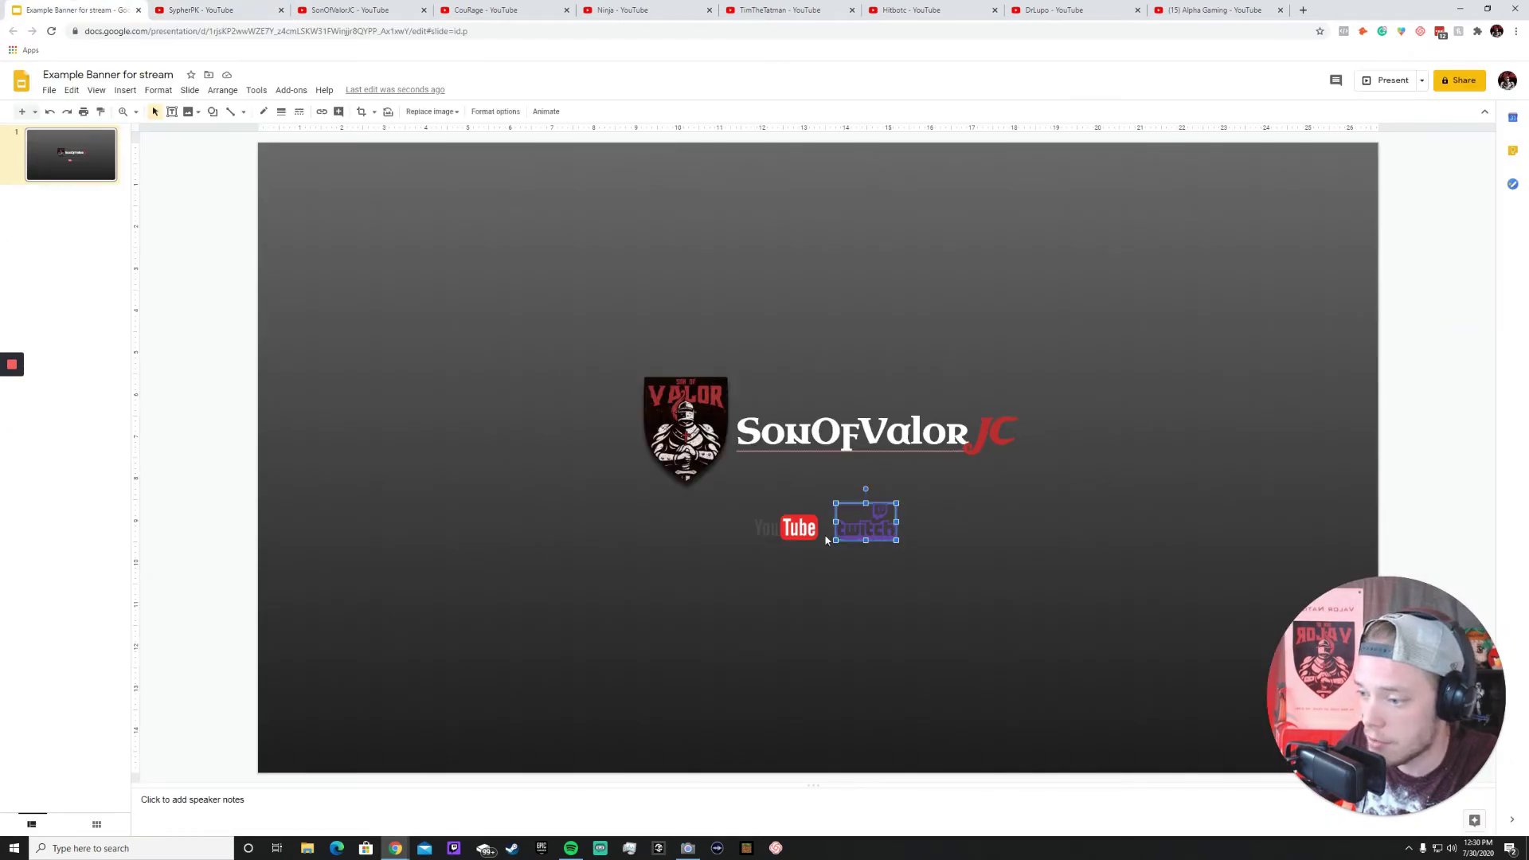
pyautogui.click(799, 531)
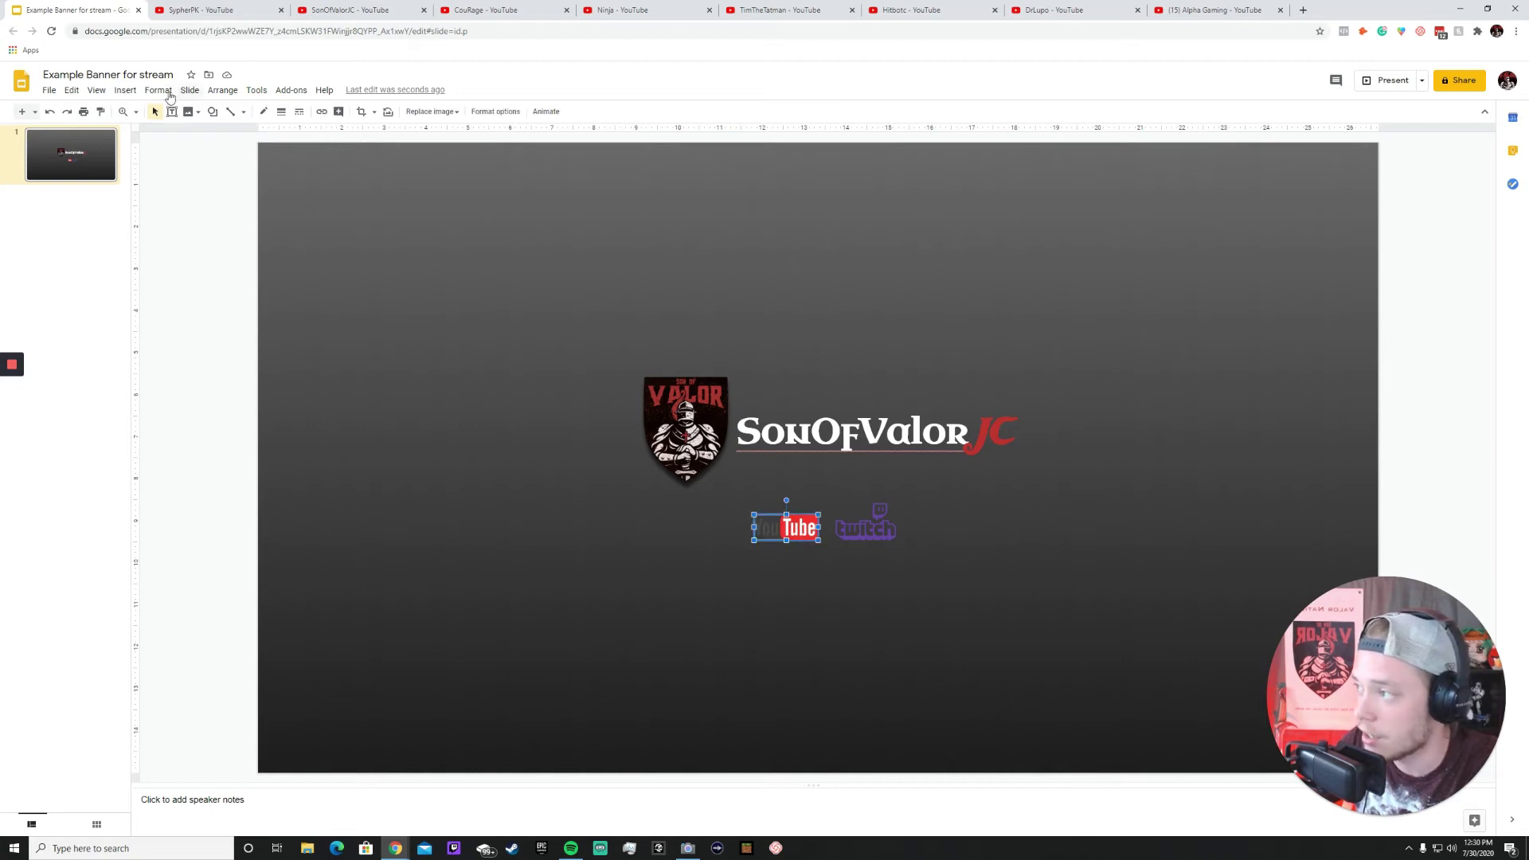
pyautogui.click(125, 90)
pyautogui.moveTo(157, 113)
pyautogui.click(287, 132)
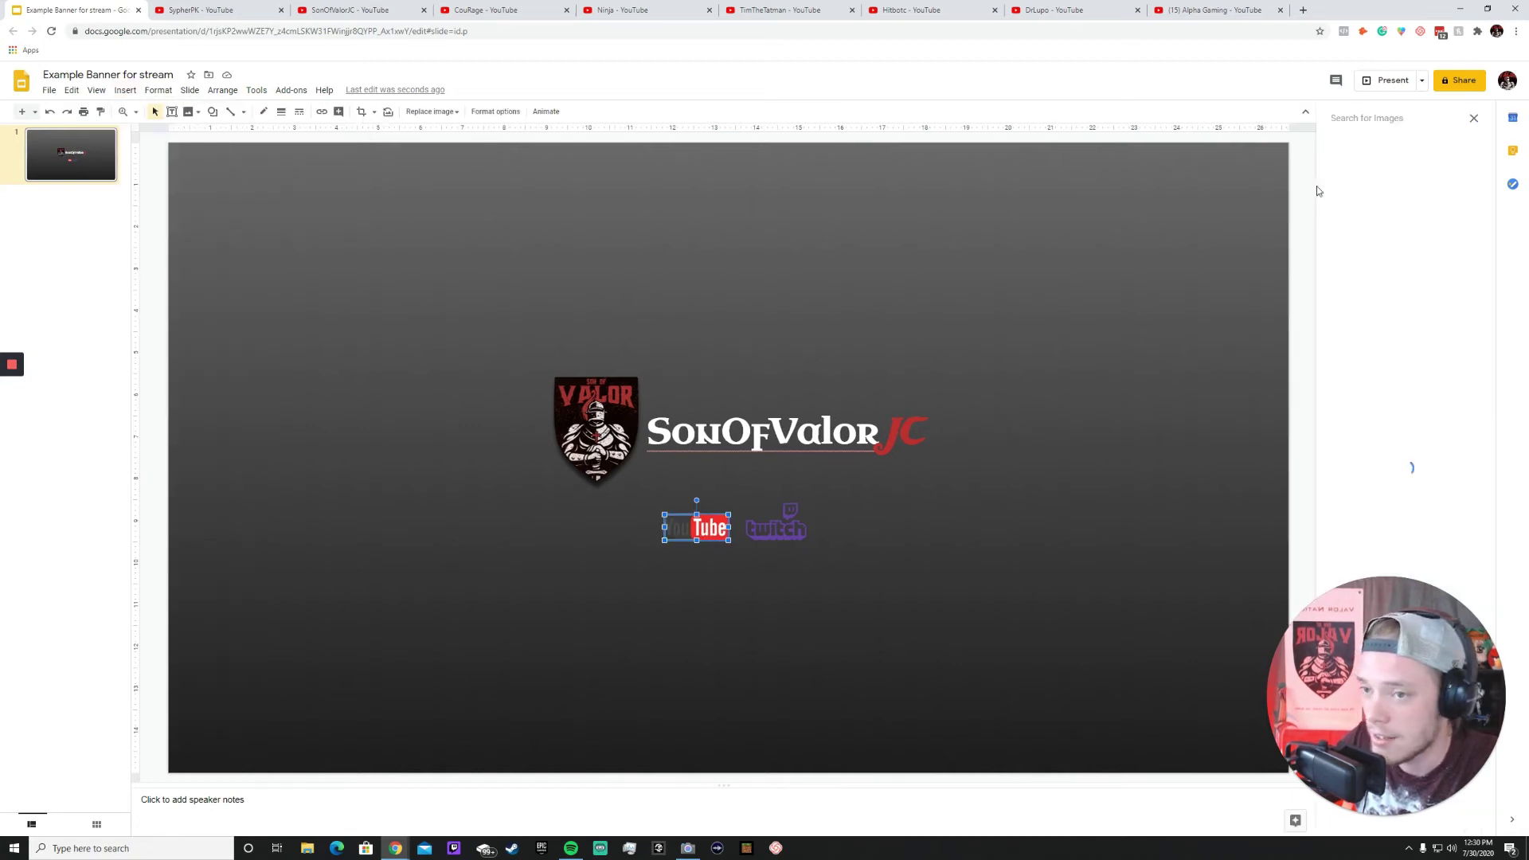
pyautogui.write('youtube')
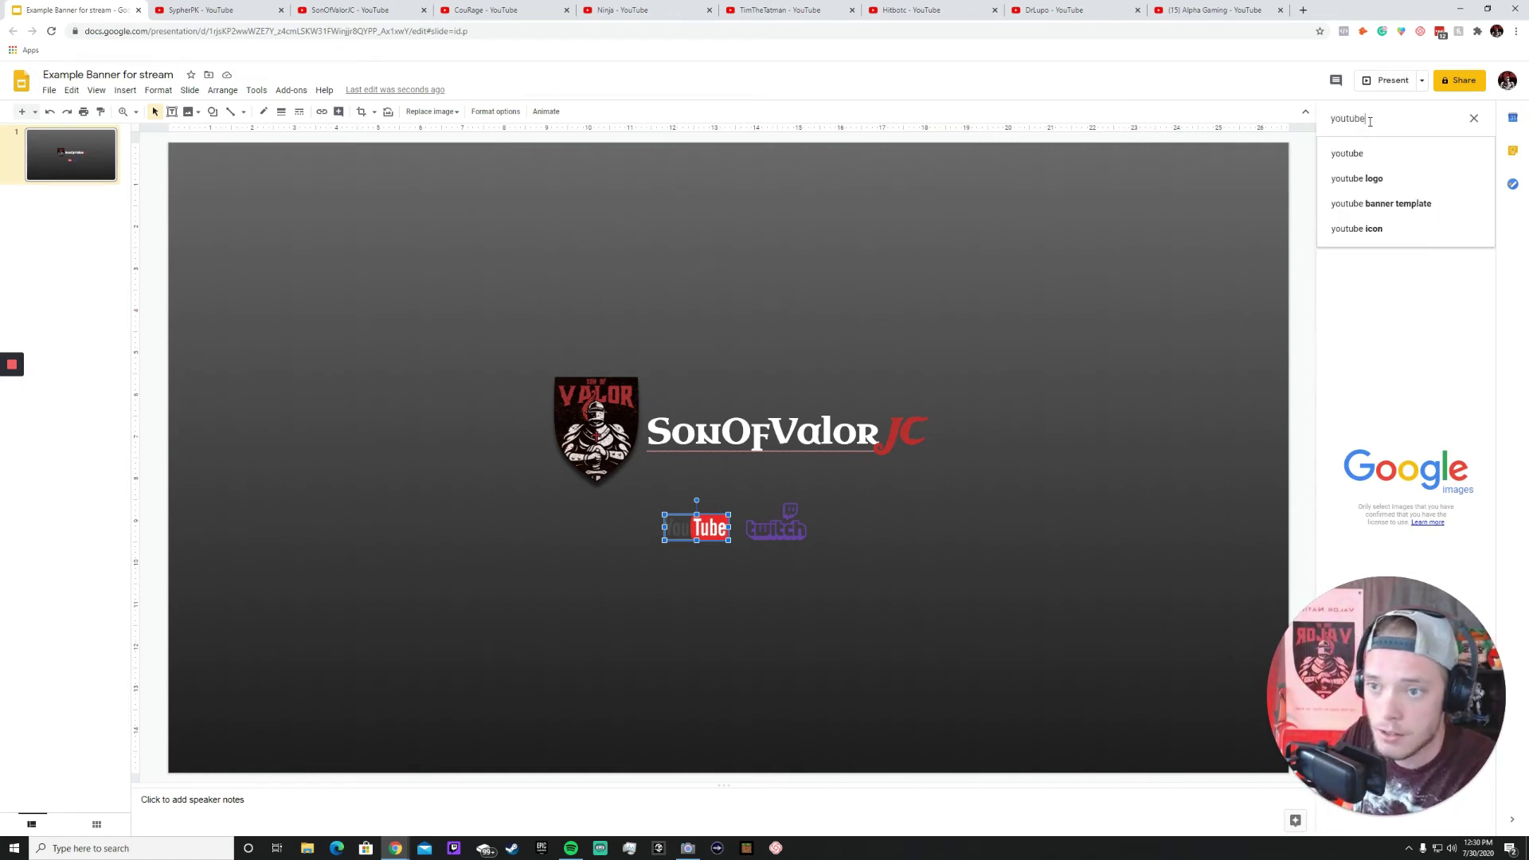
pyautogui.press('Return')
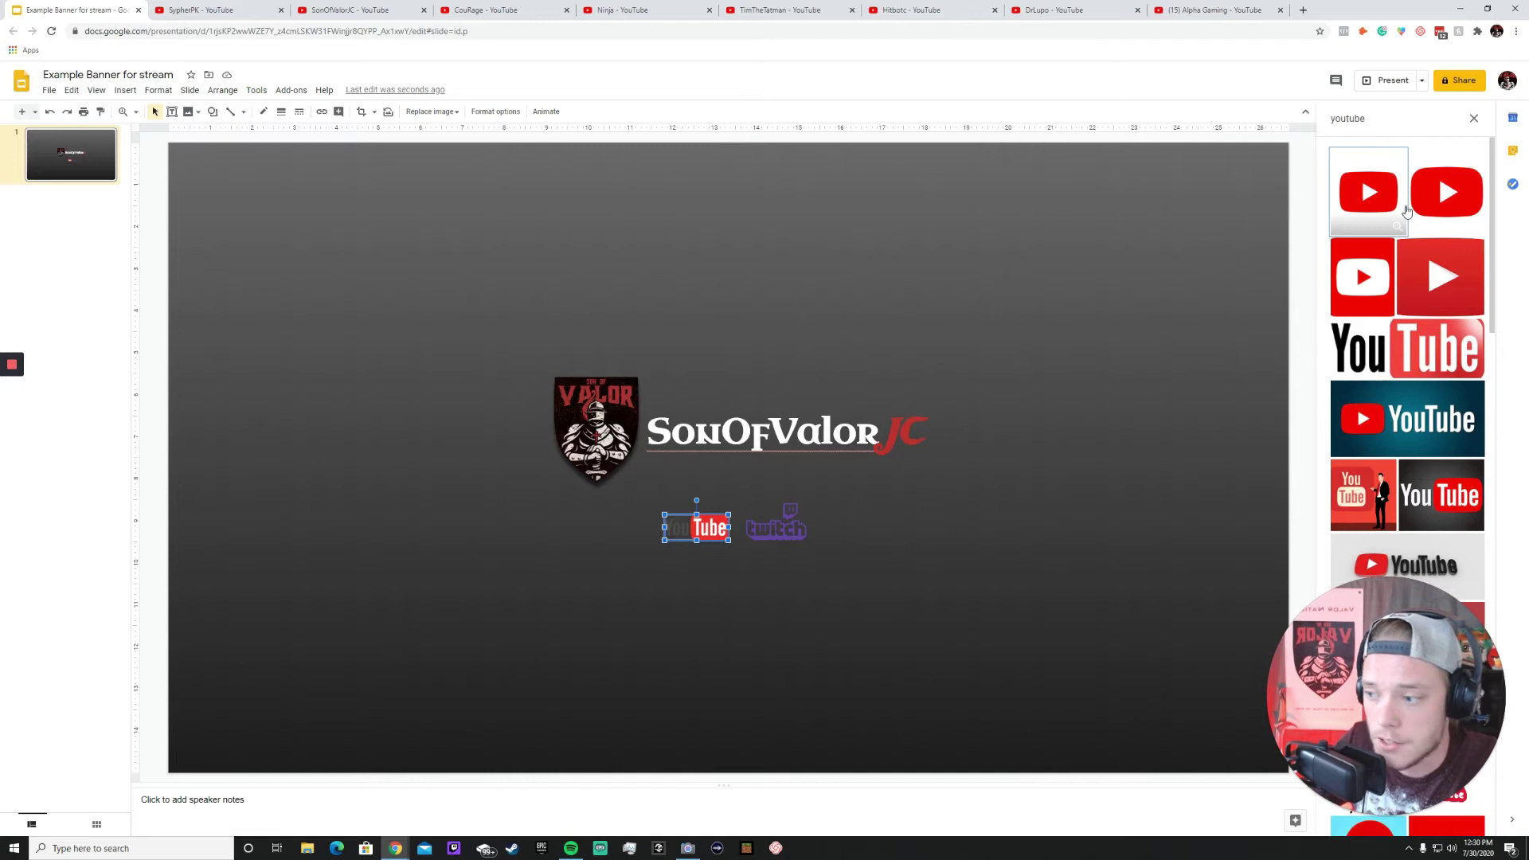
pyautogui.scroll(-1, 1386, 191)
pyautogui.scroll(1, 1382, 203)
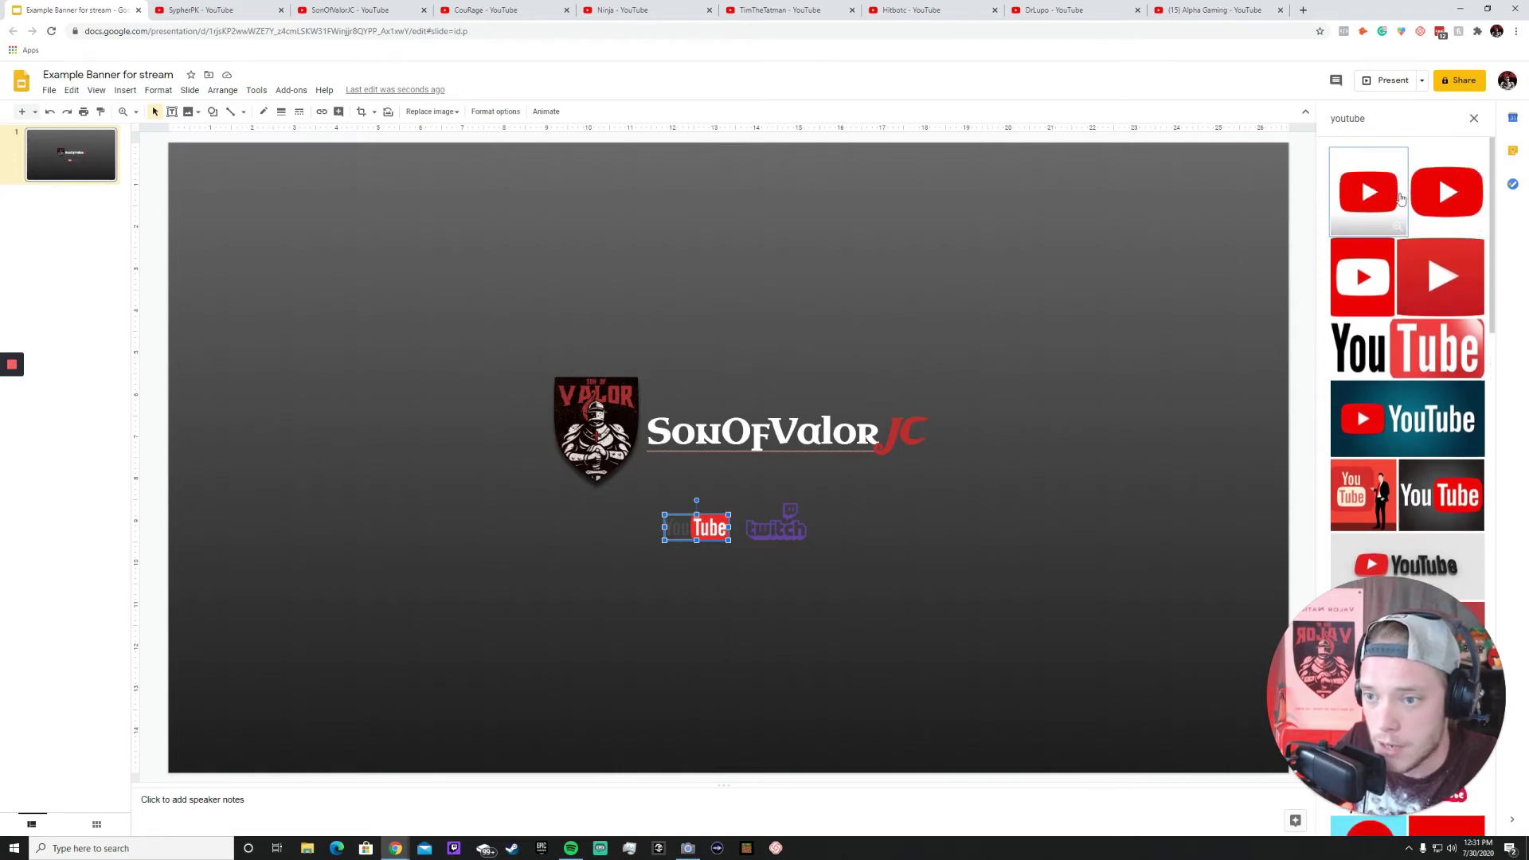
pyautogui.scroll(-2, 1406, 239)
pyautogui.scroll(2, 1424, 349)
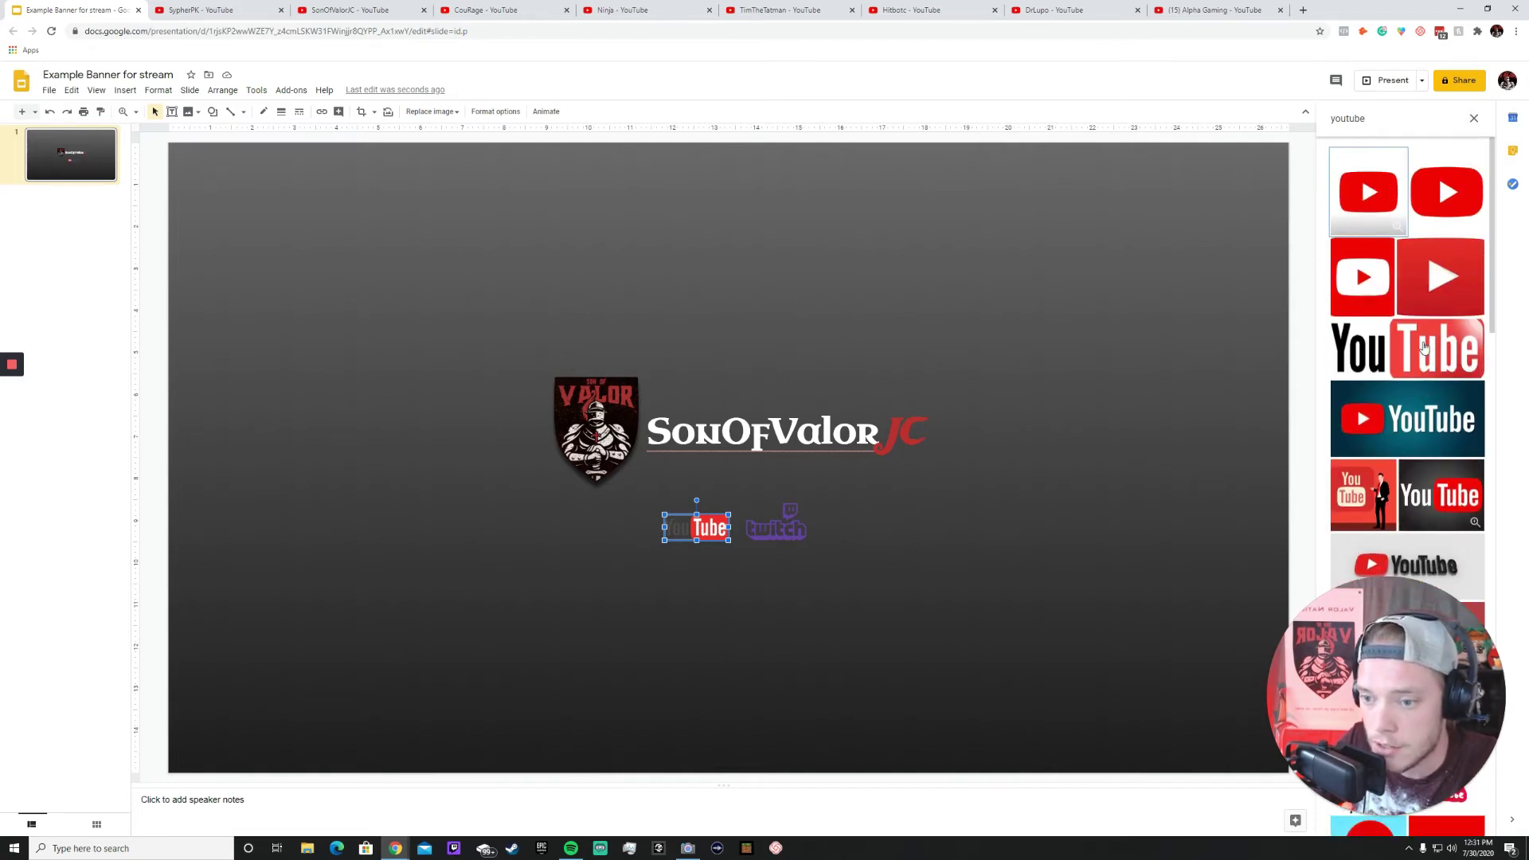
pyautogui.moveTo(1369, 191); pyautogui.dragTo(867, 516)
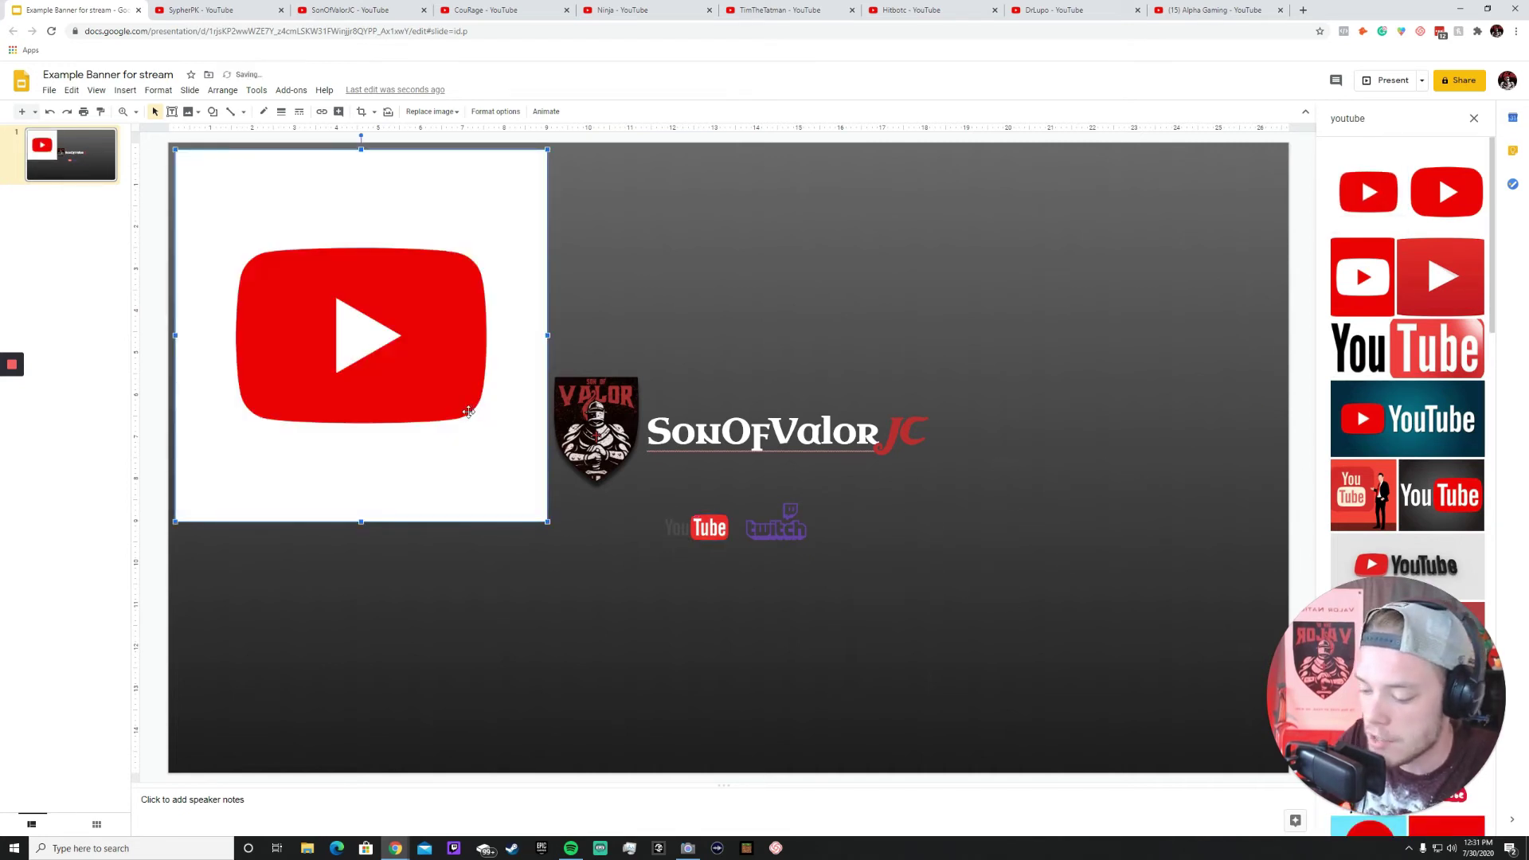
pyautogui.press('Delete')
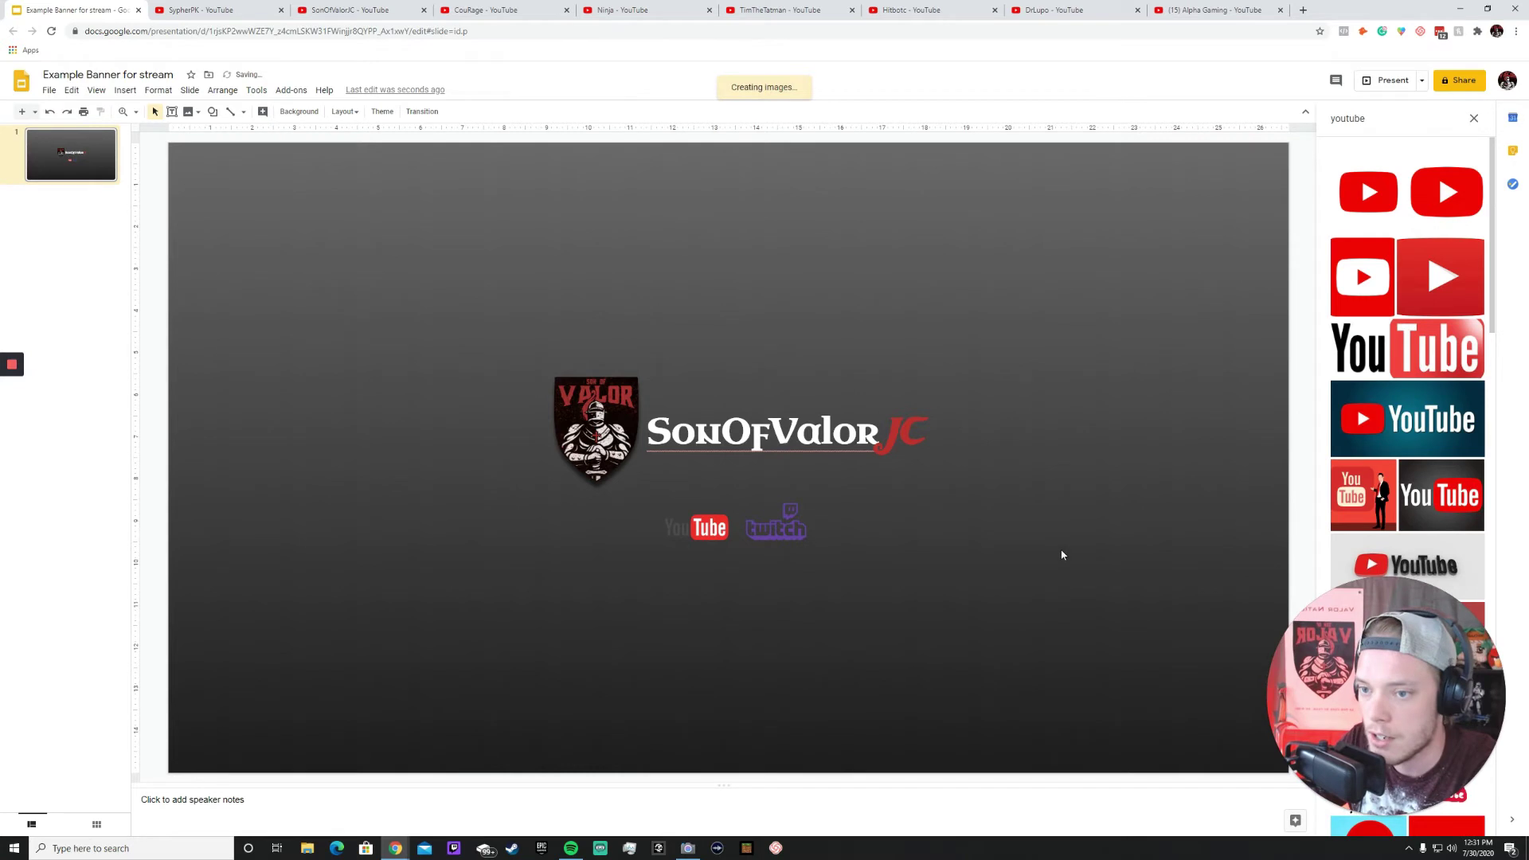
# Replace the YouTube wordmark beside the Twitch logo with a small red play-button icon without a white background.
pyautogui.moveTo(329, 285); pyautogui.dragTo(701, 573)
pyautogui.moveTo(731, 671); pyautogui.dragTo(602, 540)
pyautogui.moveTo(564, 504); pyautogui.dragTo(716, 553)
pyautogui.click(1254, 453)
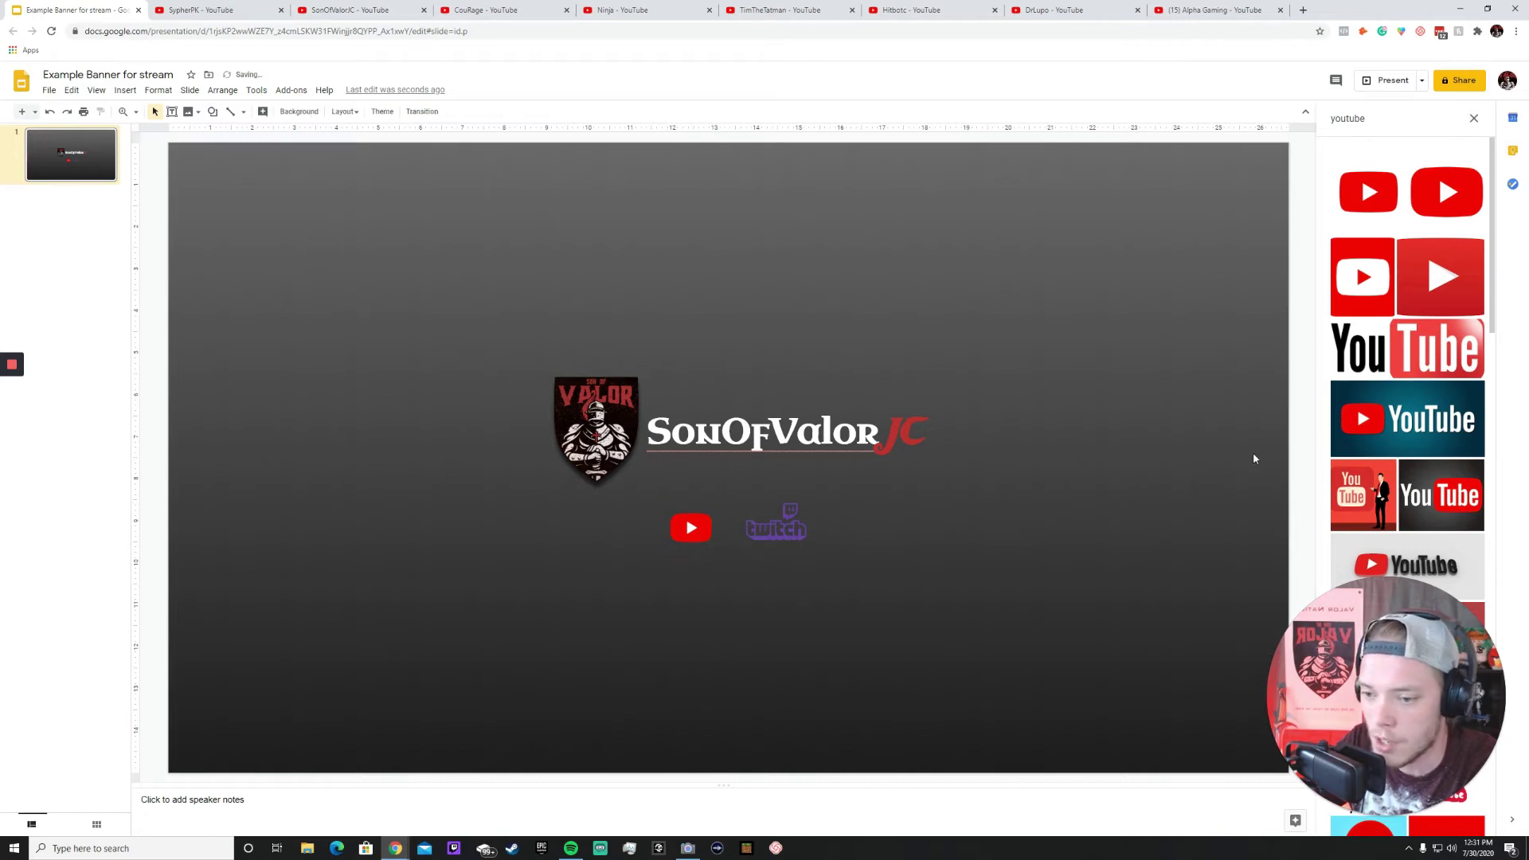
# Insert the image with a black film strip and red YouTube logo from the image search results.
pyautogui.scroll(-5, 1364, 420)
pyautogui.scroll(-3, 1364, 420)
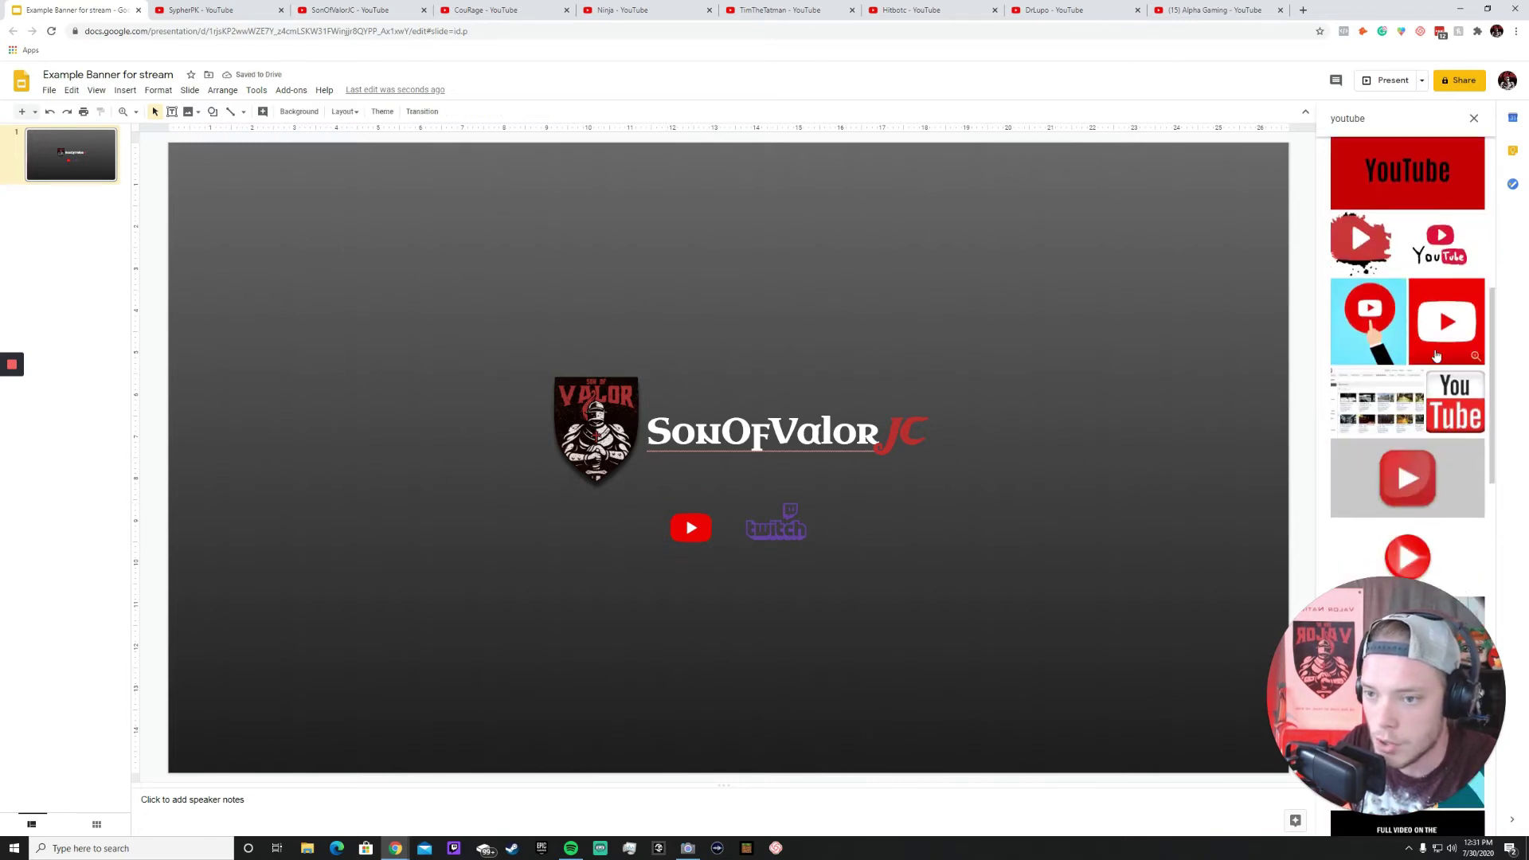
pyautogui.scroll(-3, 1434, 329)
pyautogui.scroll(-3, 1438, 333)
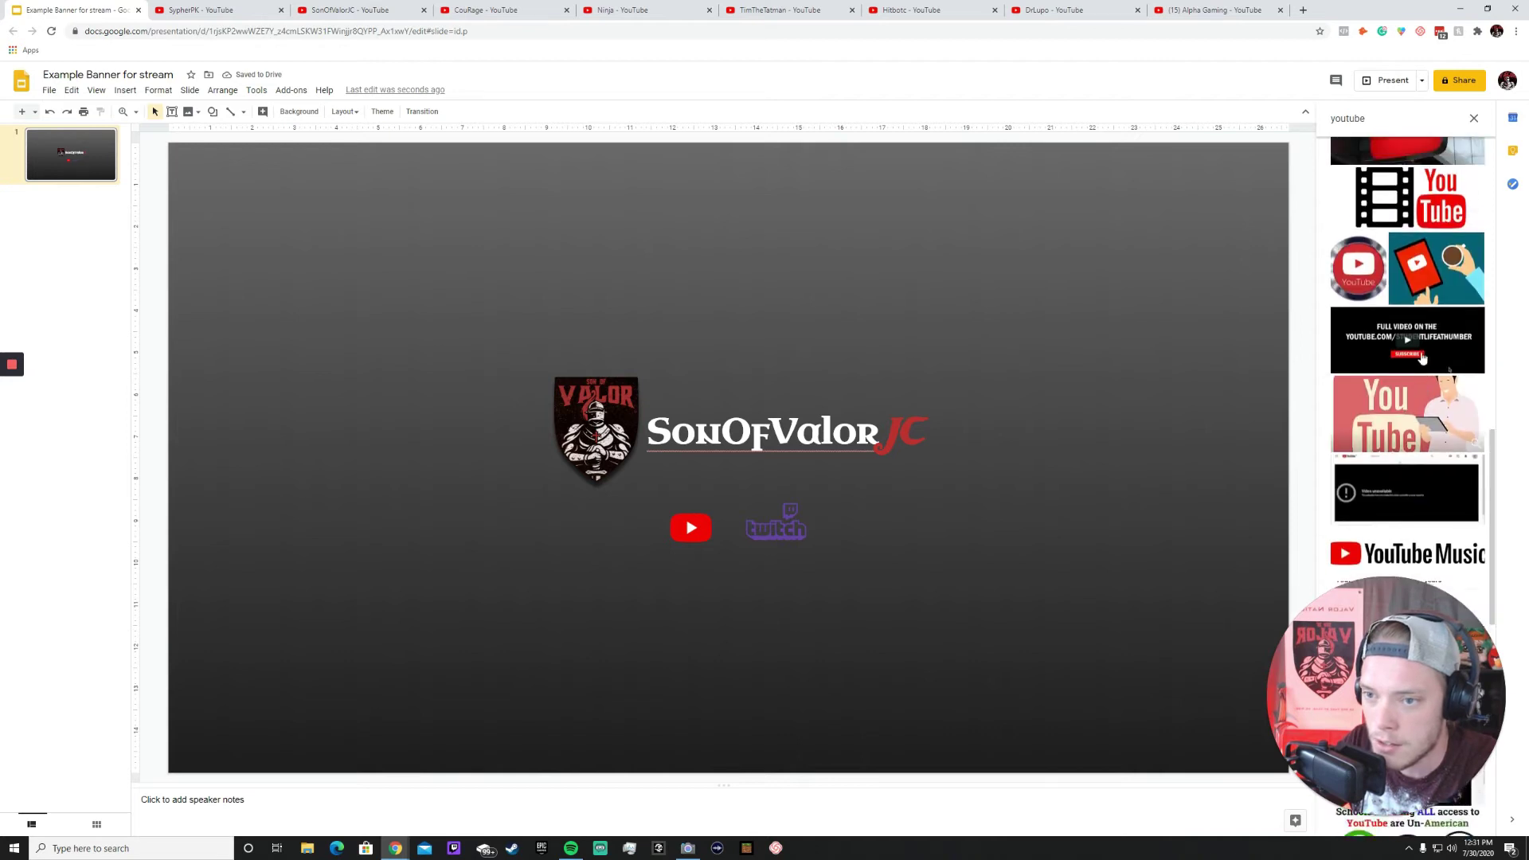
pyautogui.moveTo(1438, 237); pyautogui.dragTo(956, 415)
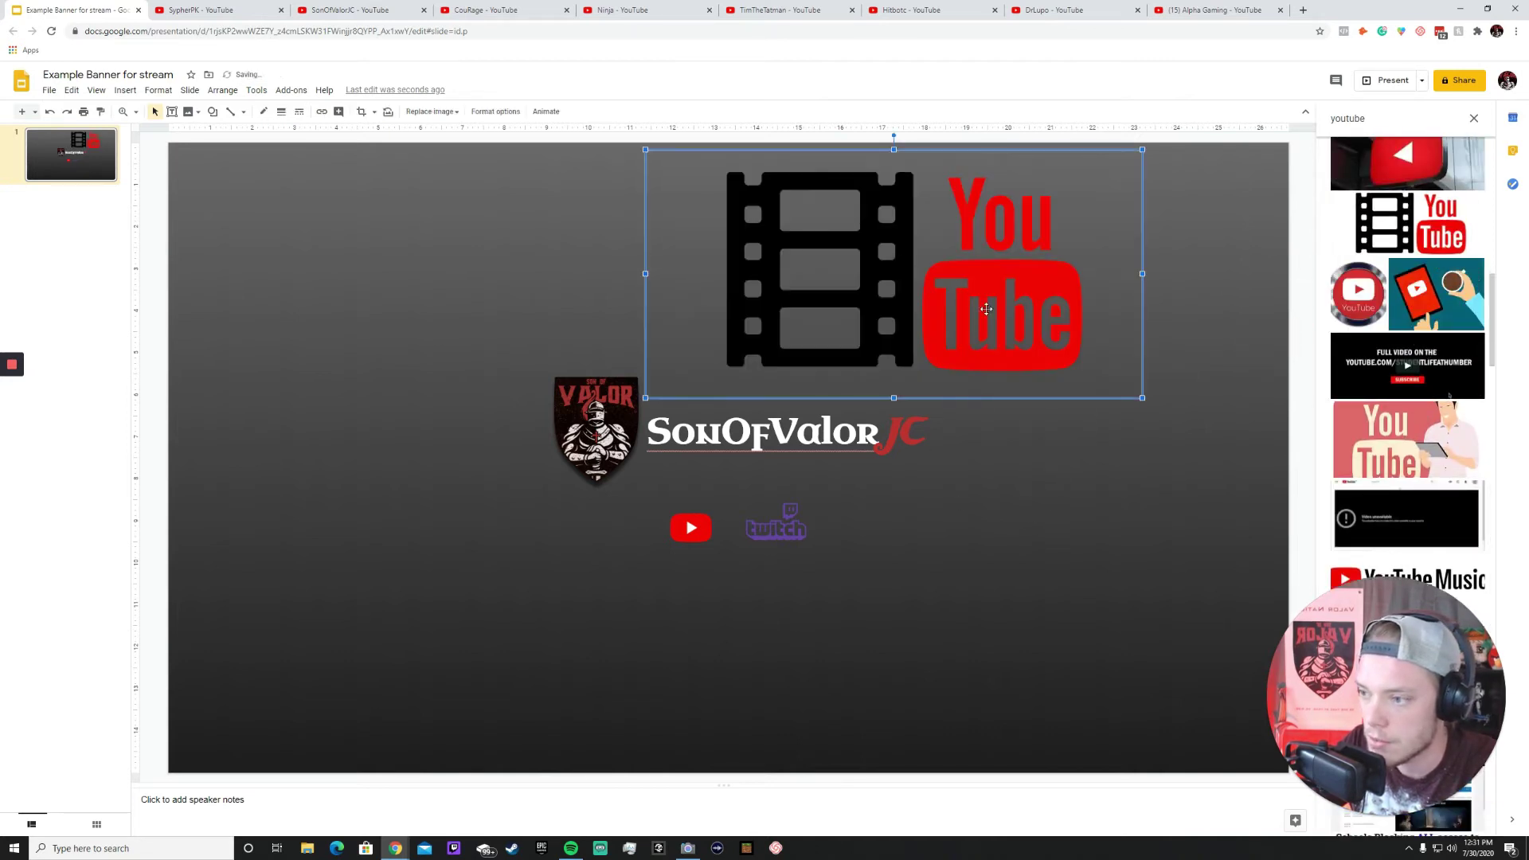
# Shrink the film-strip YouTube image, move it beside the Twitch logo and delete the red play-button icon there.
pyautogui.moveTo(1142, 397); pyautogui.dragTo(832, 240)
pyautogui.moveTo(740, 191); pyautogui.dragTo(646, 530)
pyautogui.click(704, 540)
pyautogui.press('Delete')
# Scale the film-strip YouTube logo down to match the Twitch logo and leave a gap between the two.
pyautogui.moveTo(747, 572); pyautogui.dragTo(702, 530)
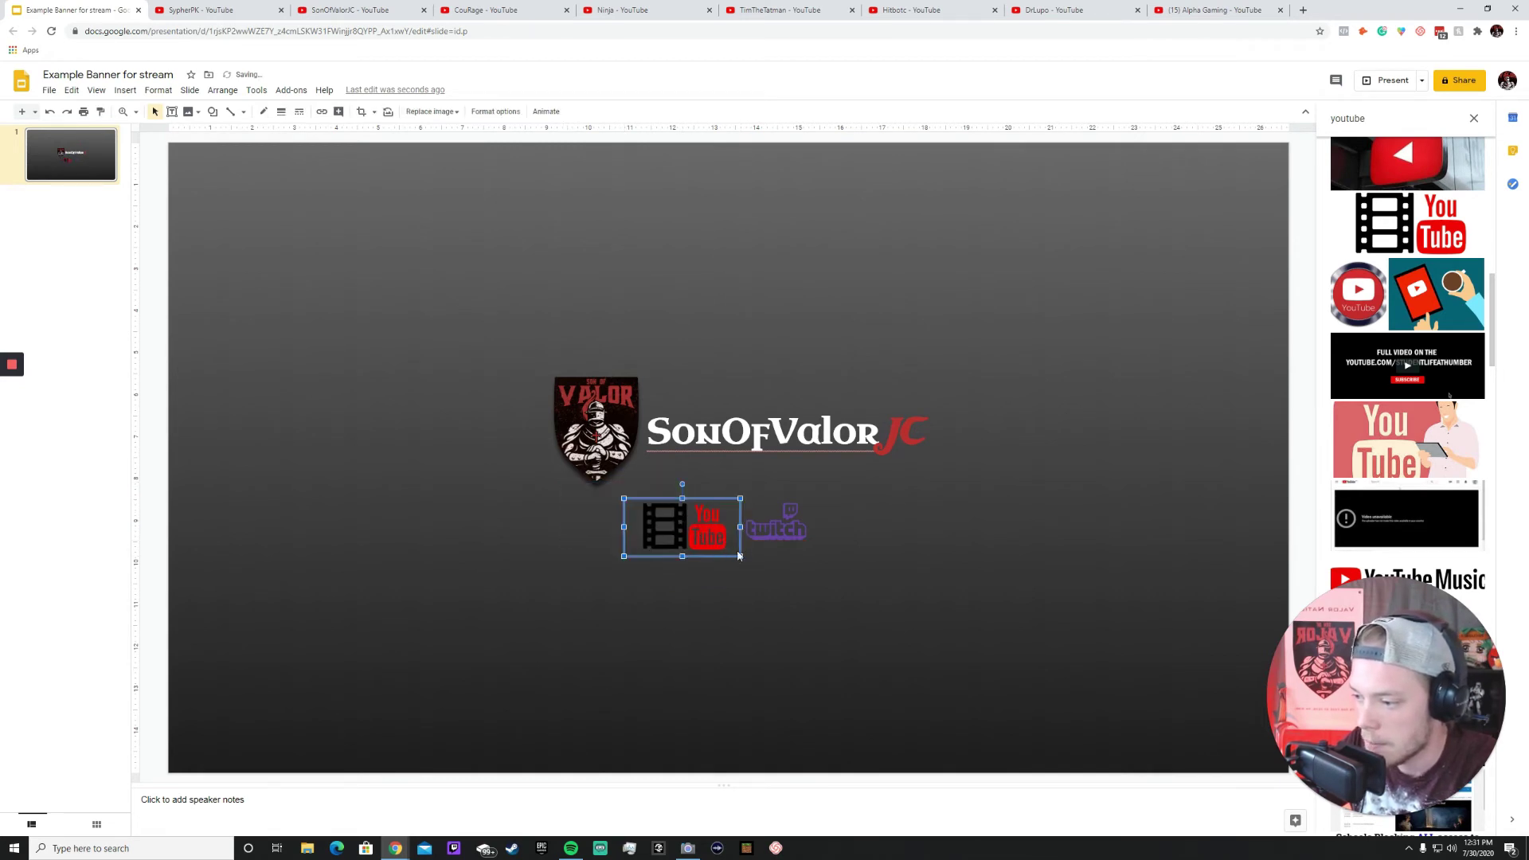
pyautogui.moveTo(739, 555); pyautogui.dragTo(771, 538)
pyautogui.click(862, 542)
pyautogui.click(859, 565)
# Search the web images for "twitch", look through the results for an alternative logo and close the image search.
pyautogui.doubleClick(1365, 124)
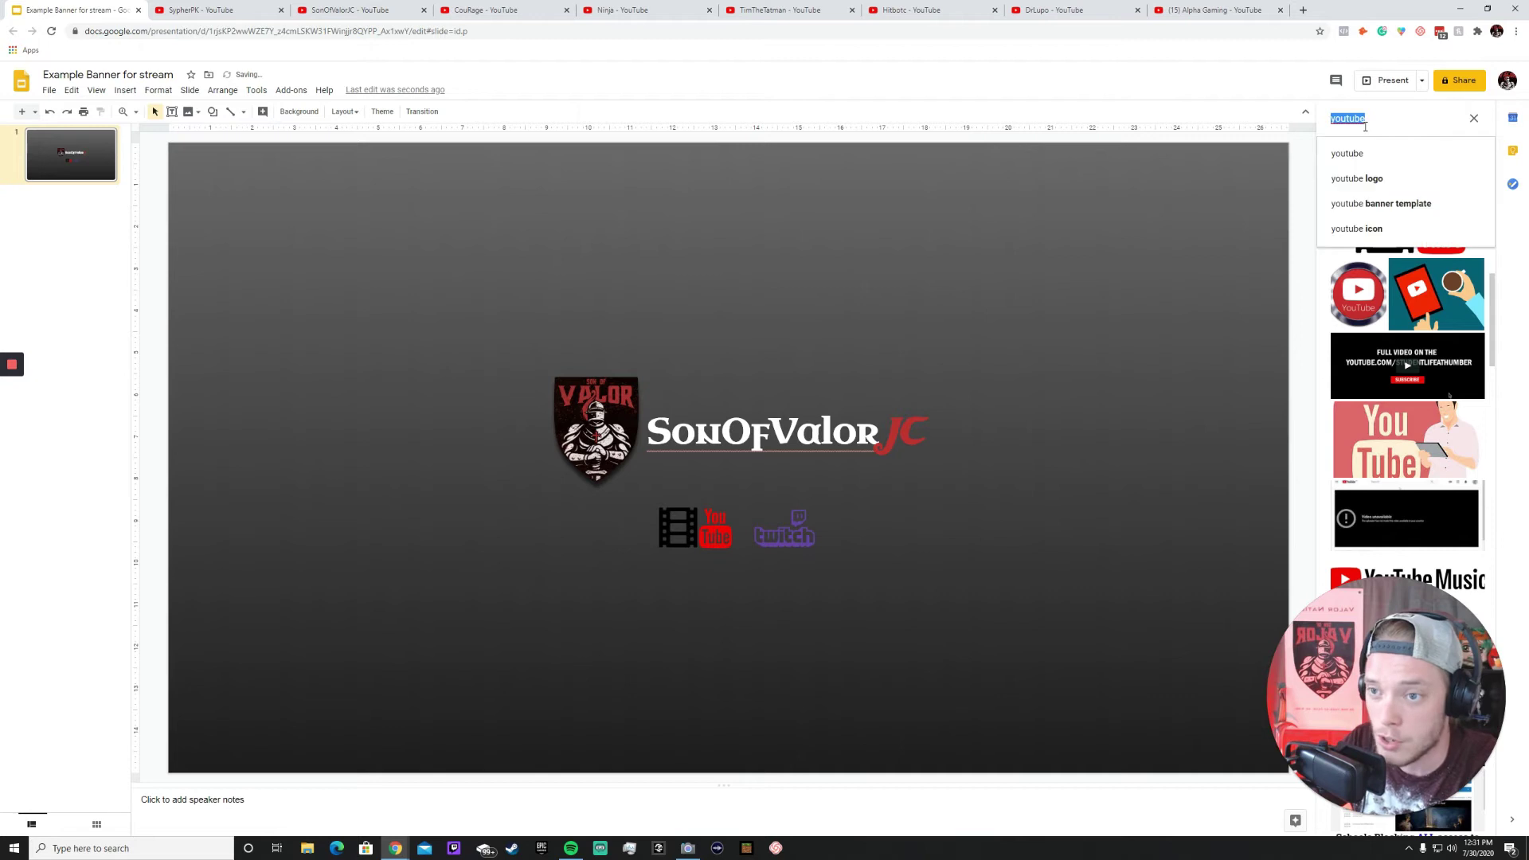
pyautogui.write('twitch')
pyautogui.press('Return')
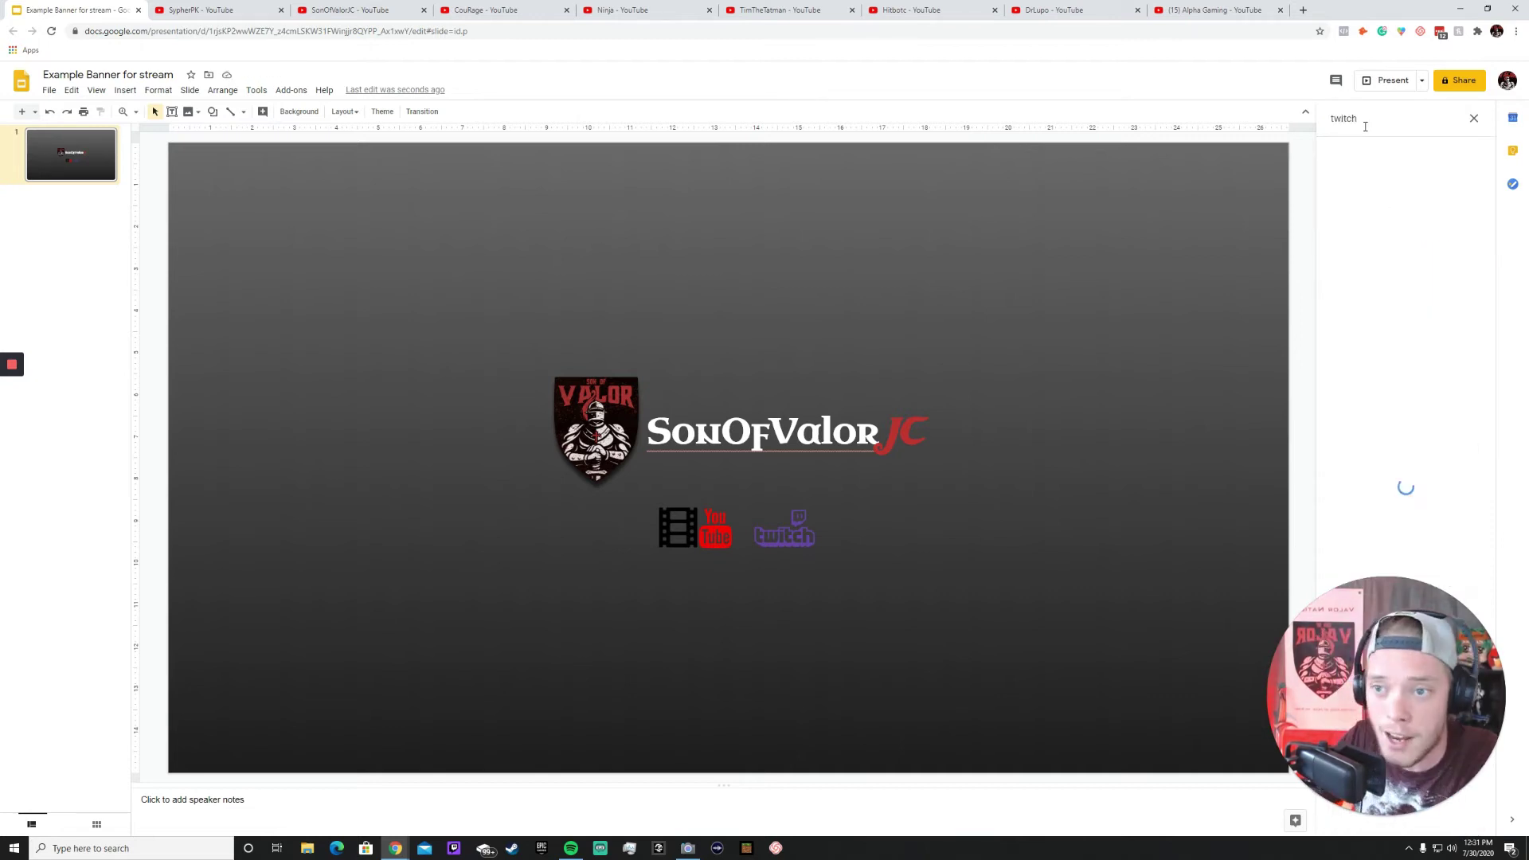
pyautogui.scroll(-10, 1411, 259)
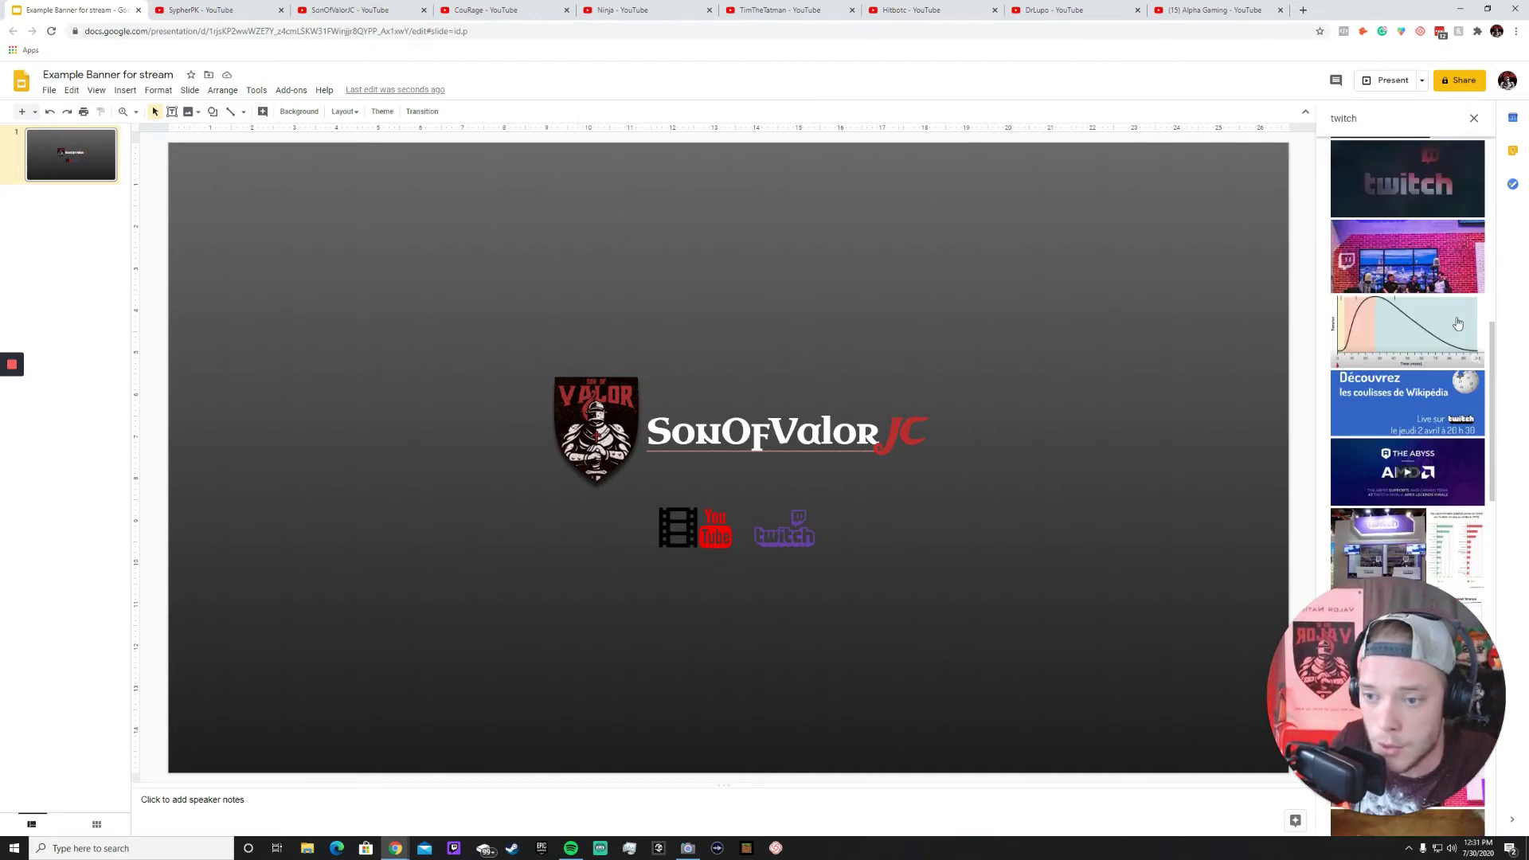
pyautogui.scroll(10, 1411, 375)
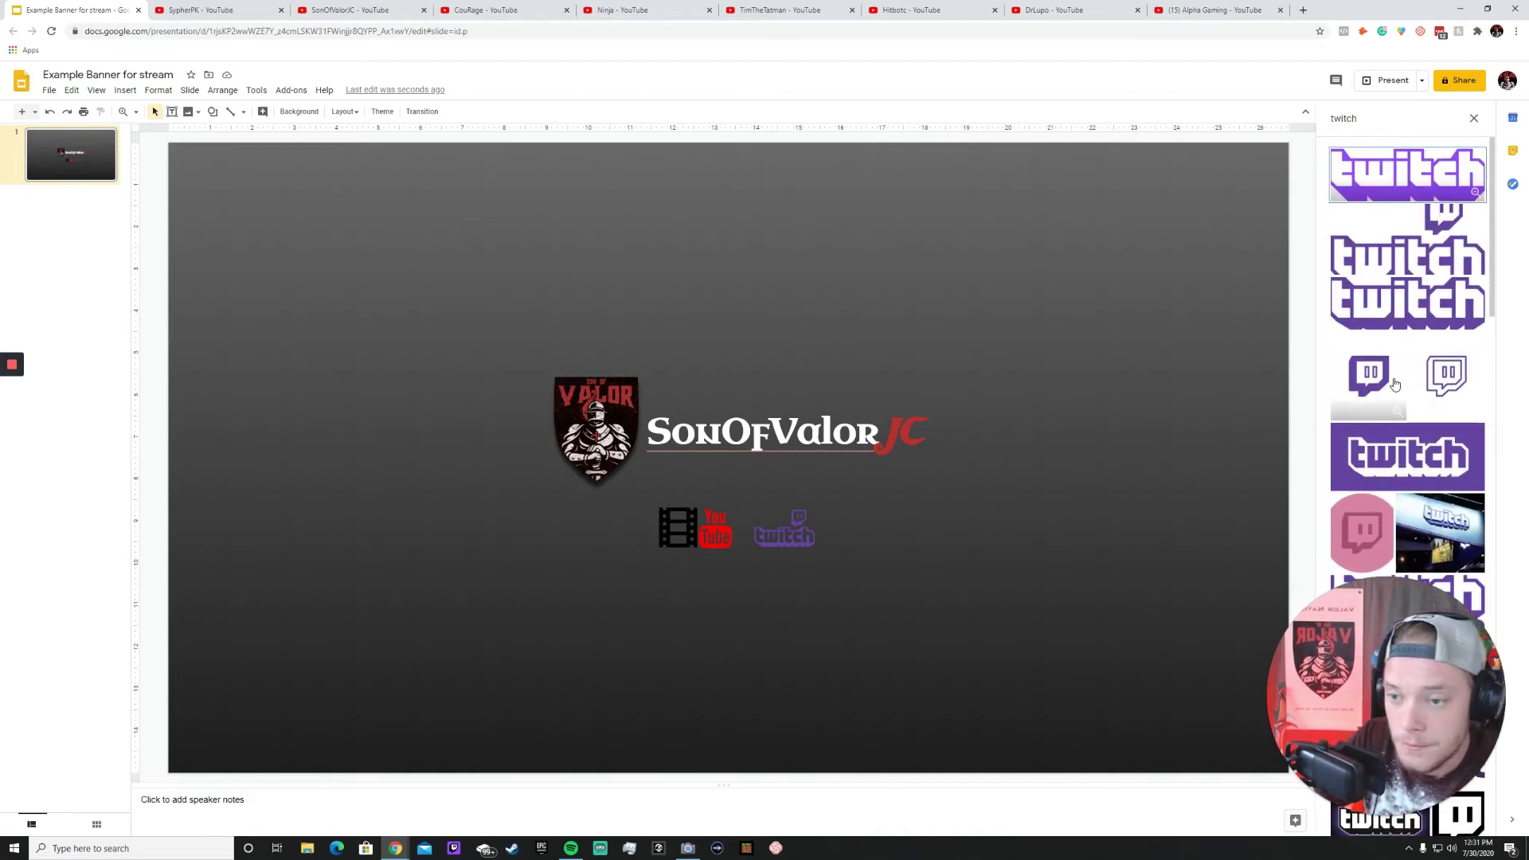
pyautogui.scroll(-5, 1398, 363)
pyautogui.scroll(-6, 1403, 364)
pyautogui.scroll(4, 1434, 239)
pyautogui.scroll(-8, 1406, 319)
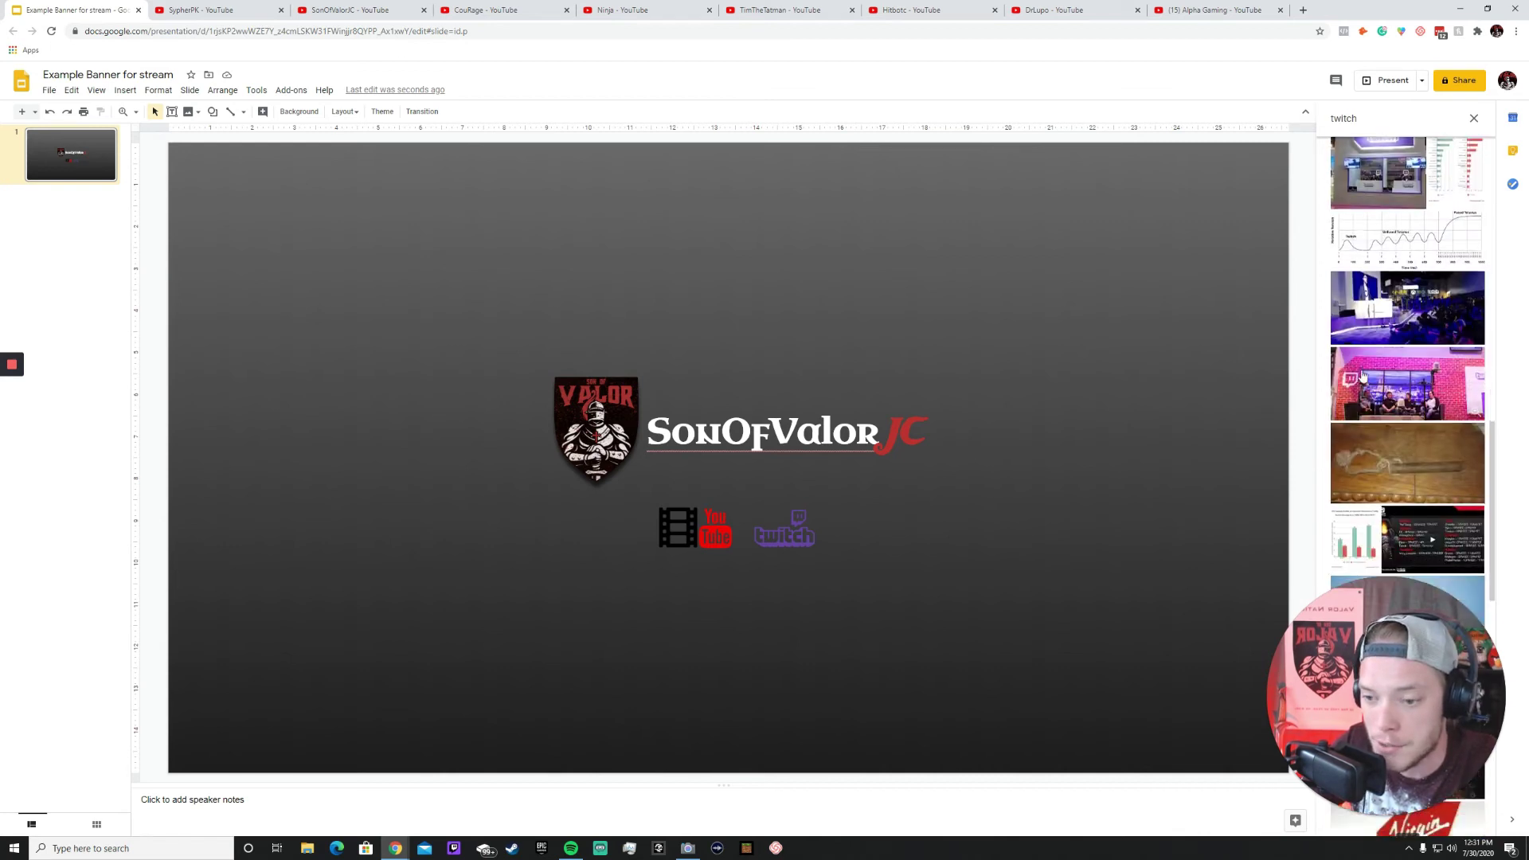
pyautogui.scroll(-10, 1376, 380)
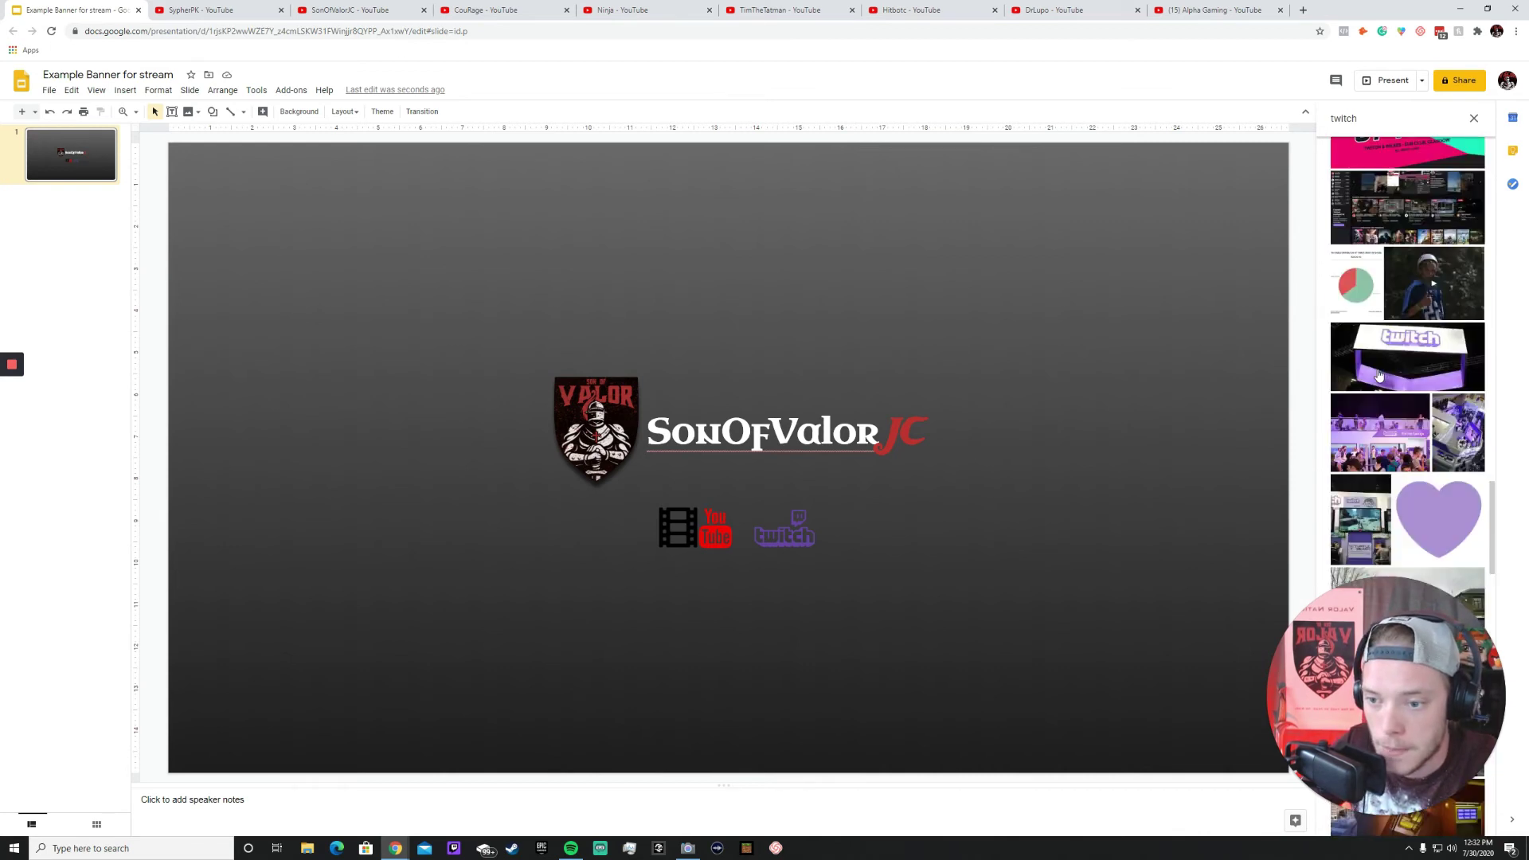
pyautogui.scroll(-4, 1377, 384)
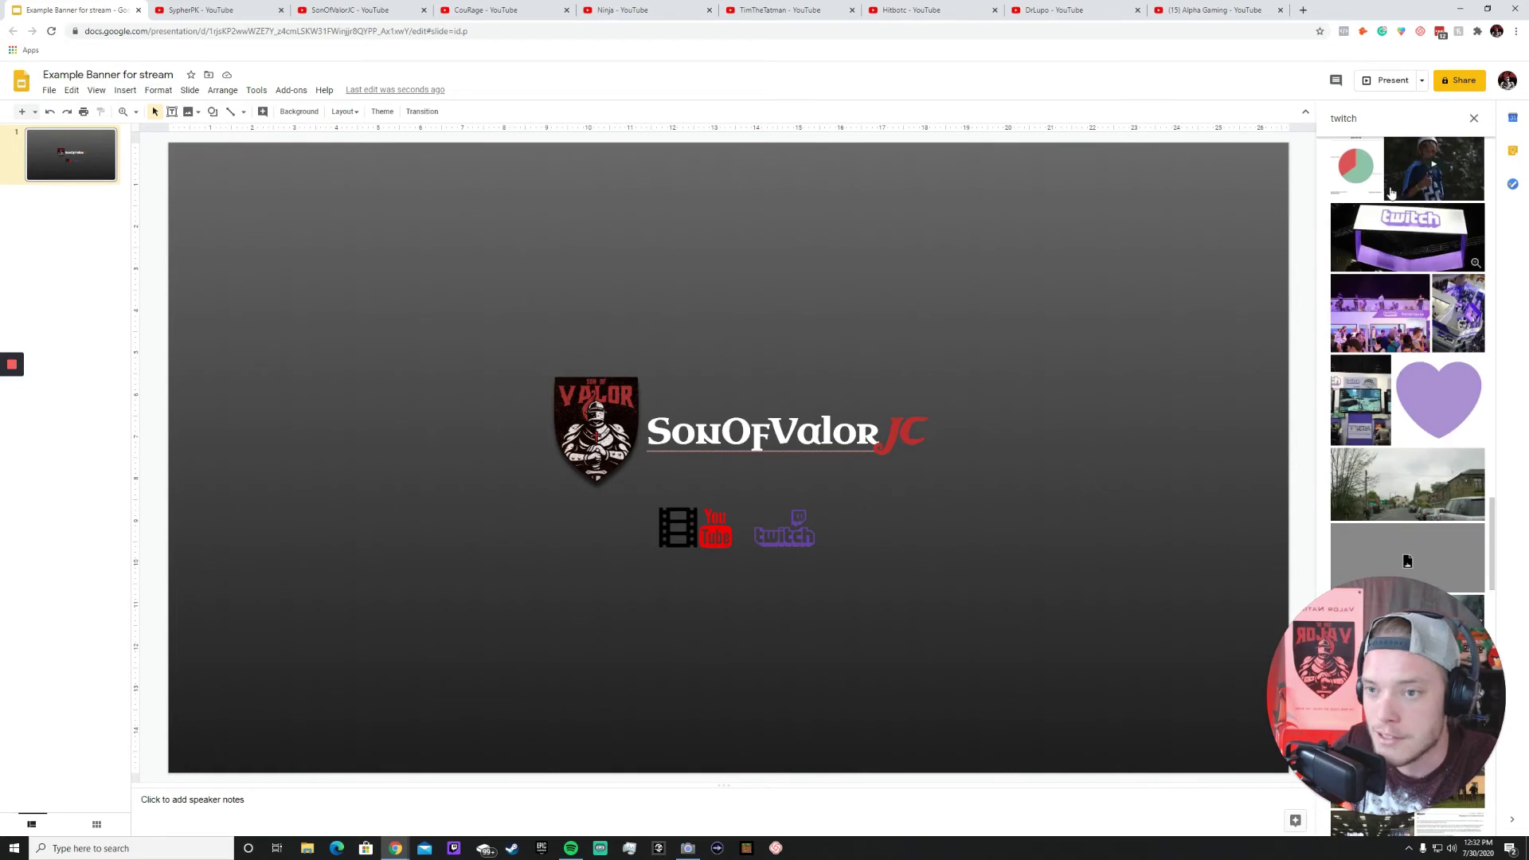
pyautogui.click(1474, 118)
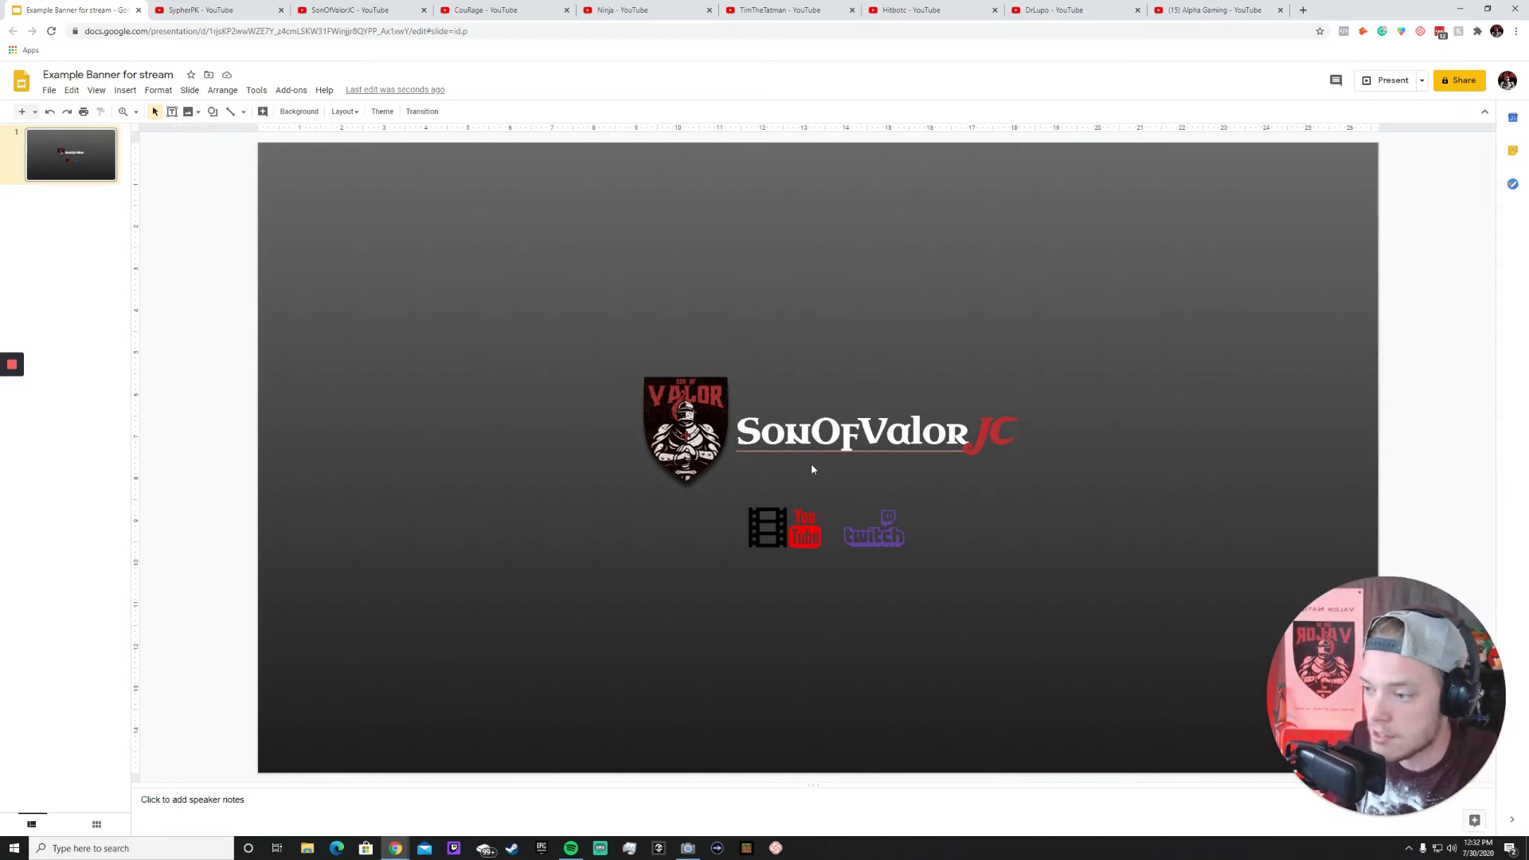
pyautogui.click(834, 444)
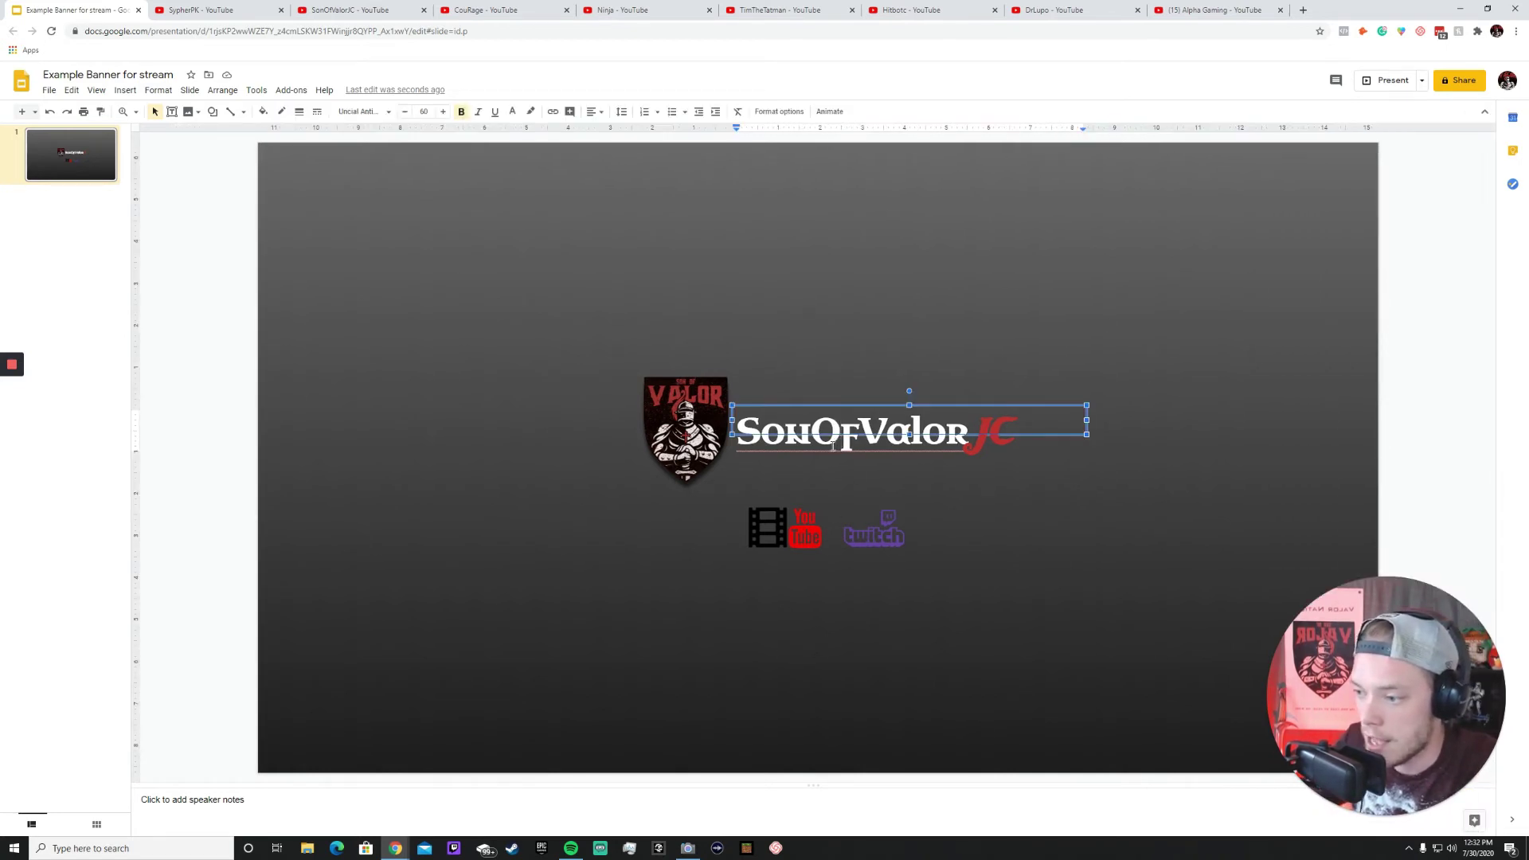
pyautogui.rightClick(833, 445)
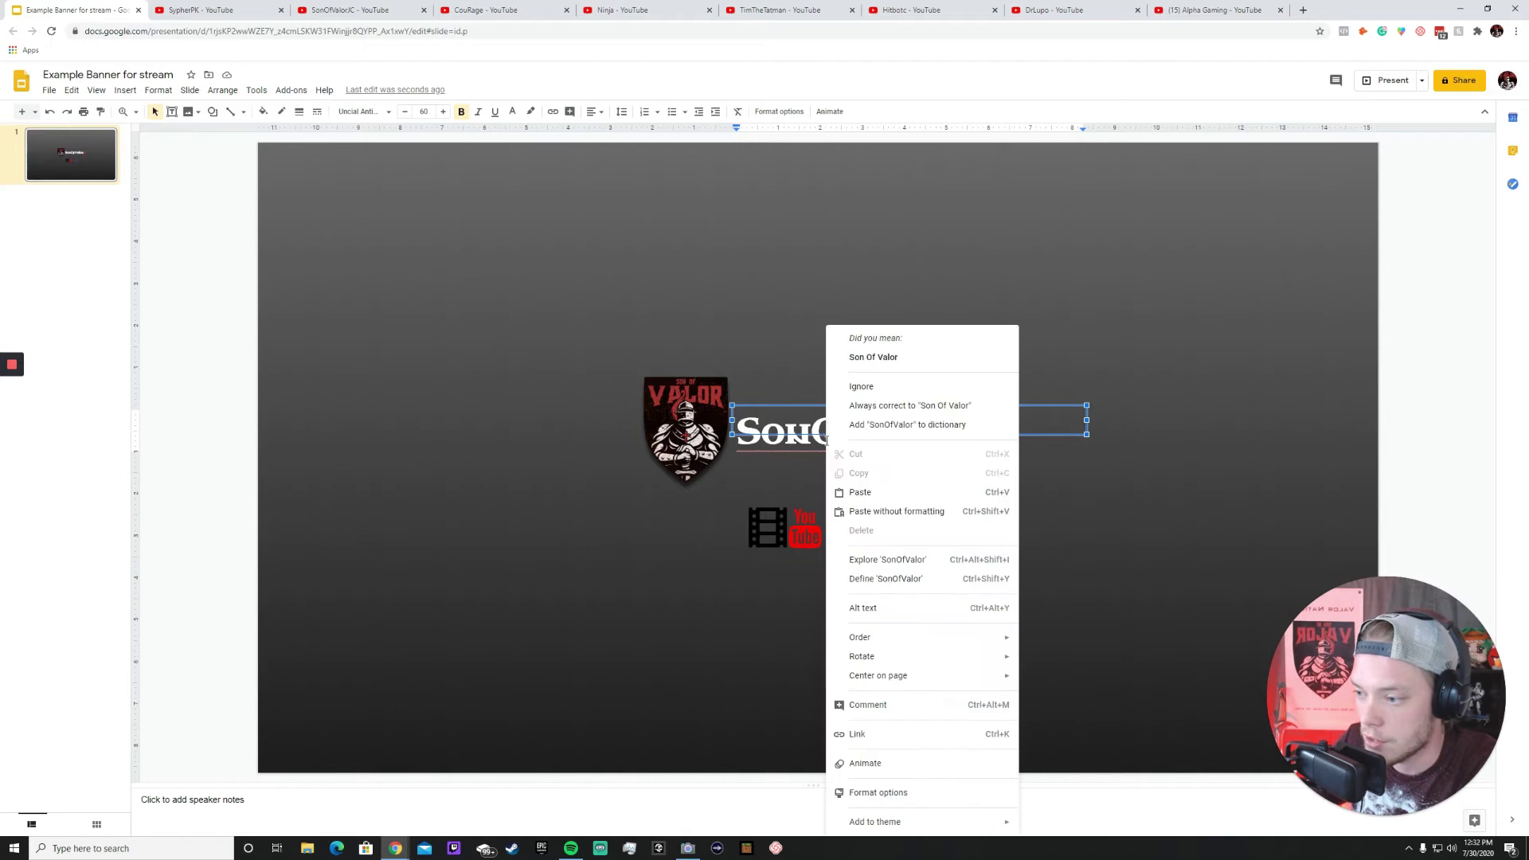
pyautogui.click(875, 356)
pyautogui.click(876, 431)
pyautogui.press('BackSpace')
pyautogui.press('Left')
pyautogui.press('Left')
pyautogui.press('BackSpace')
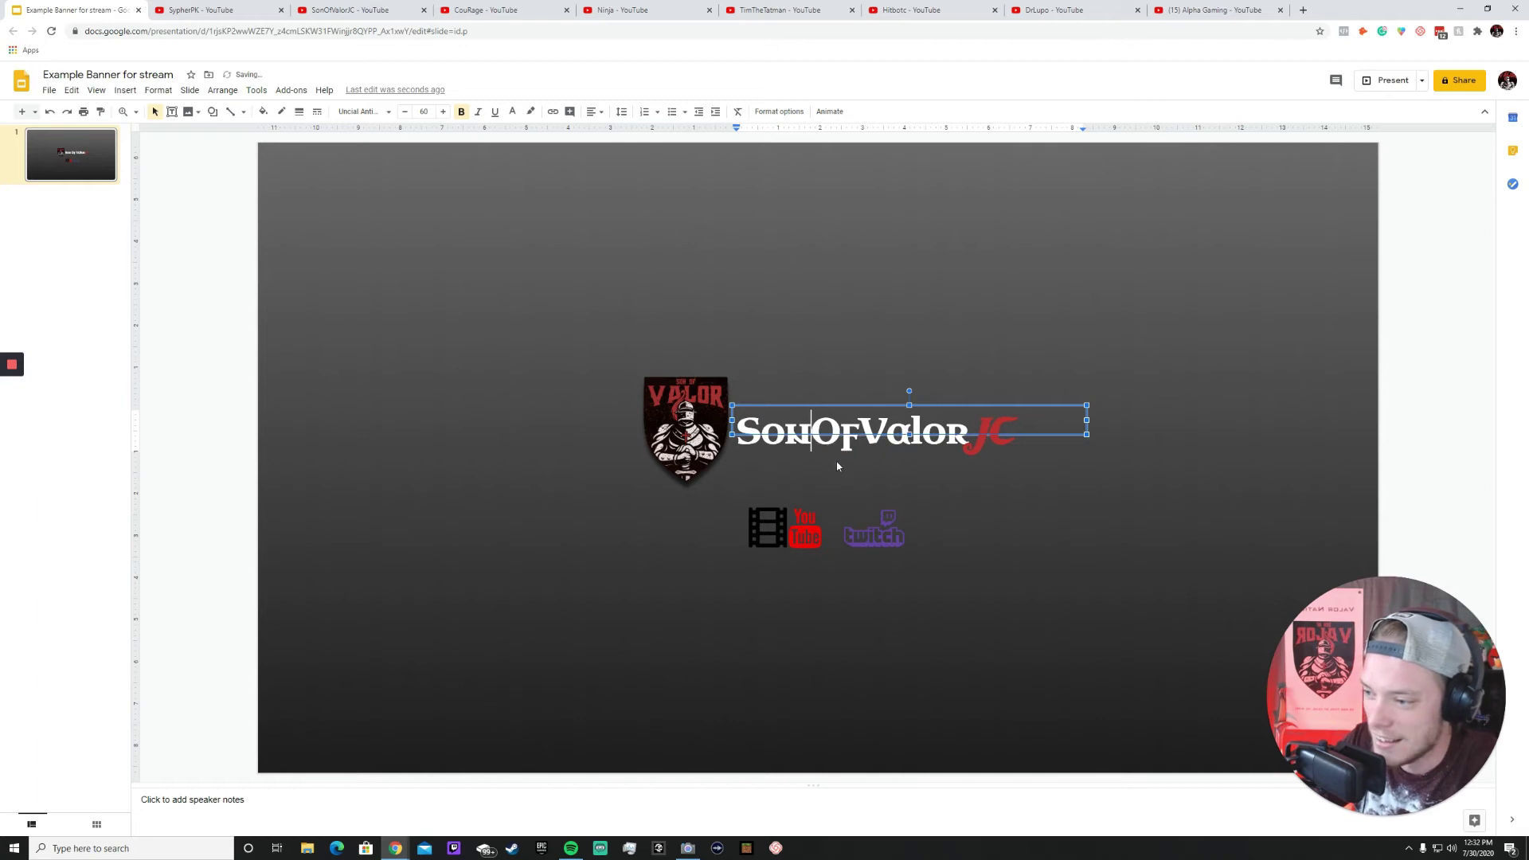
pyautogui.click(936, 562)
# Add "SonOfValor" to the personal dictionary to remove its spelling underline.
pyautogui.rightClick(882, 437)
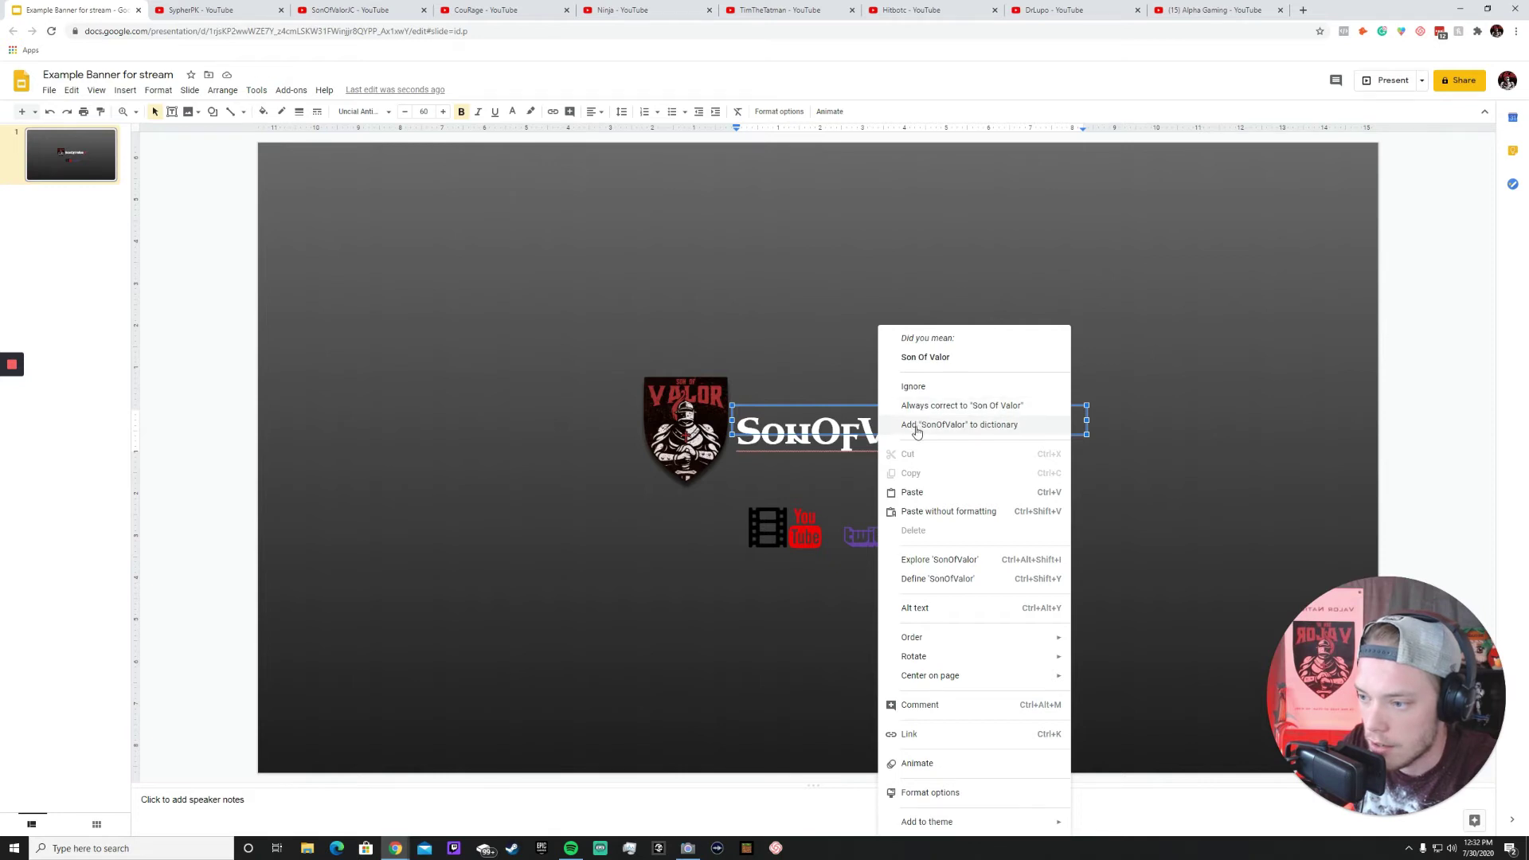
pyautogui.click(916, 427)
pyautogui.click(967, 542)
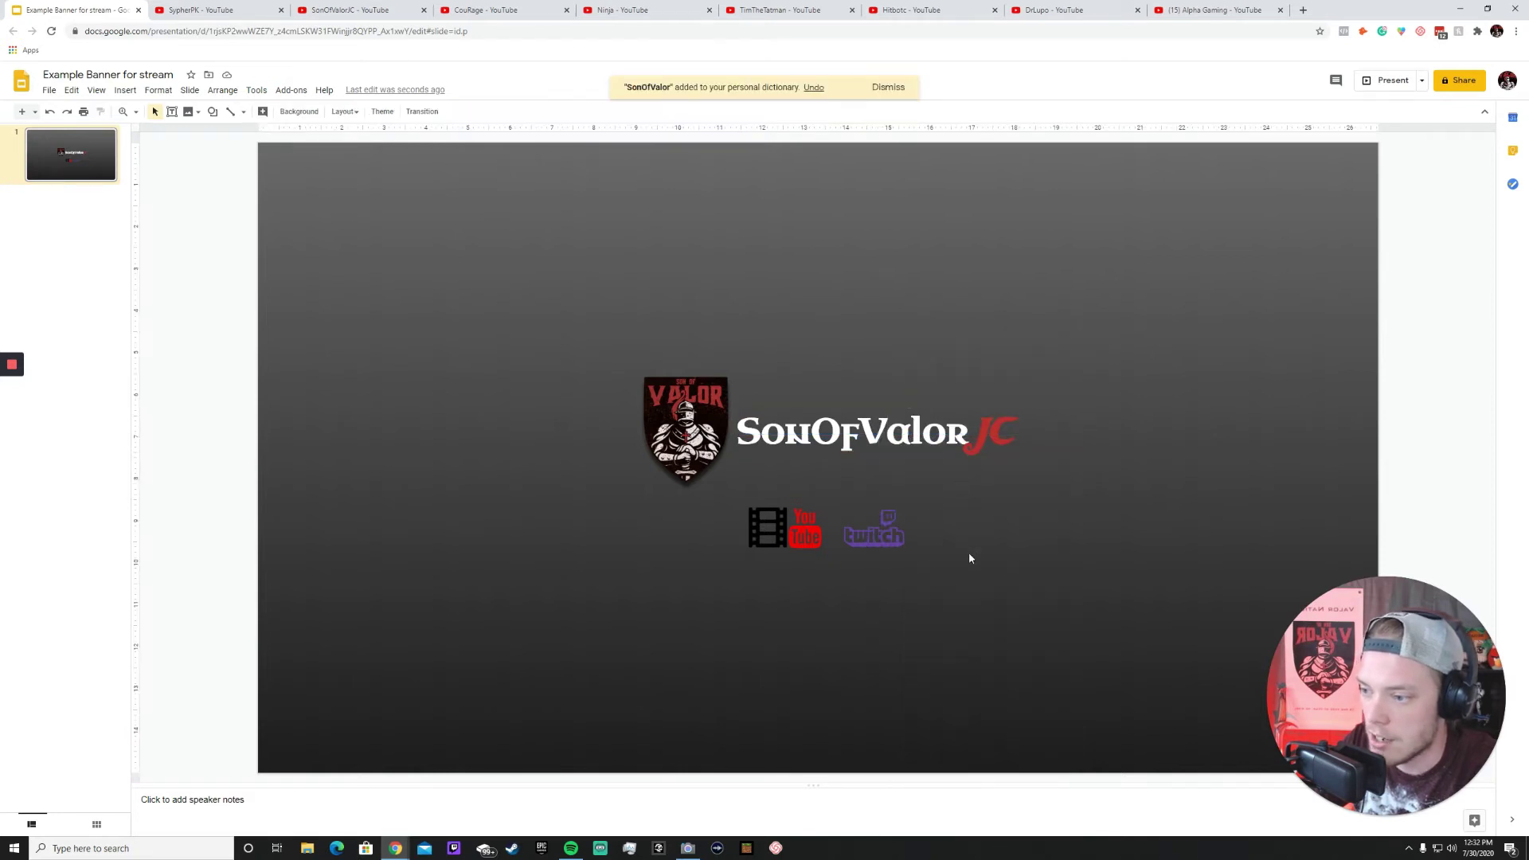
# Insert a space between "SonOfValor" and "JC" in the channel name.
pyautogui.click(966, 447)
pyautogui.press('BackSpace')
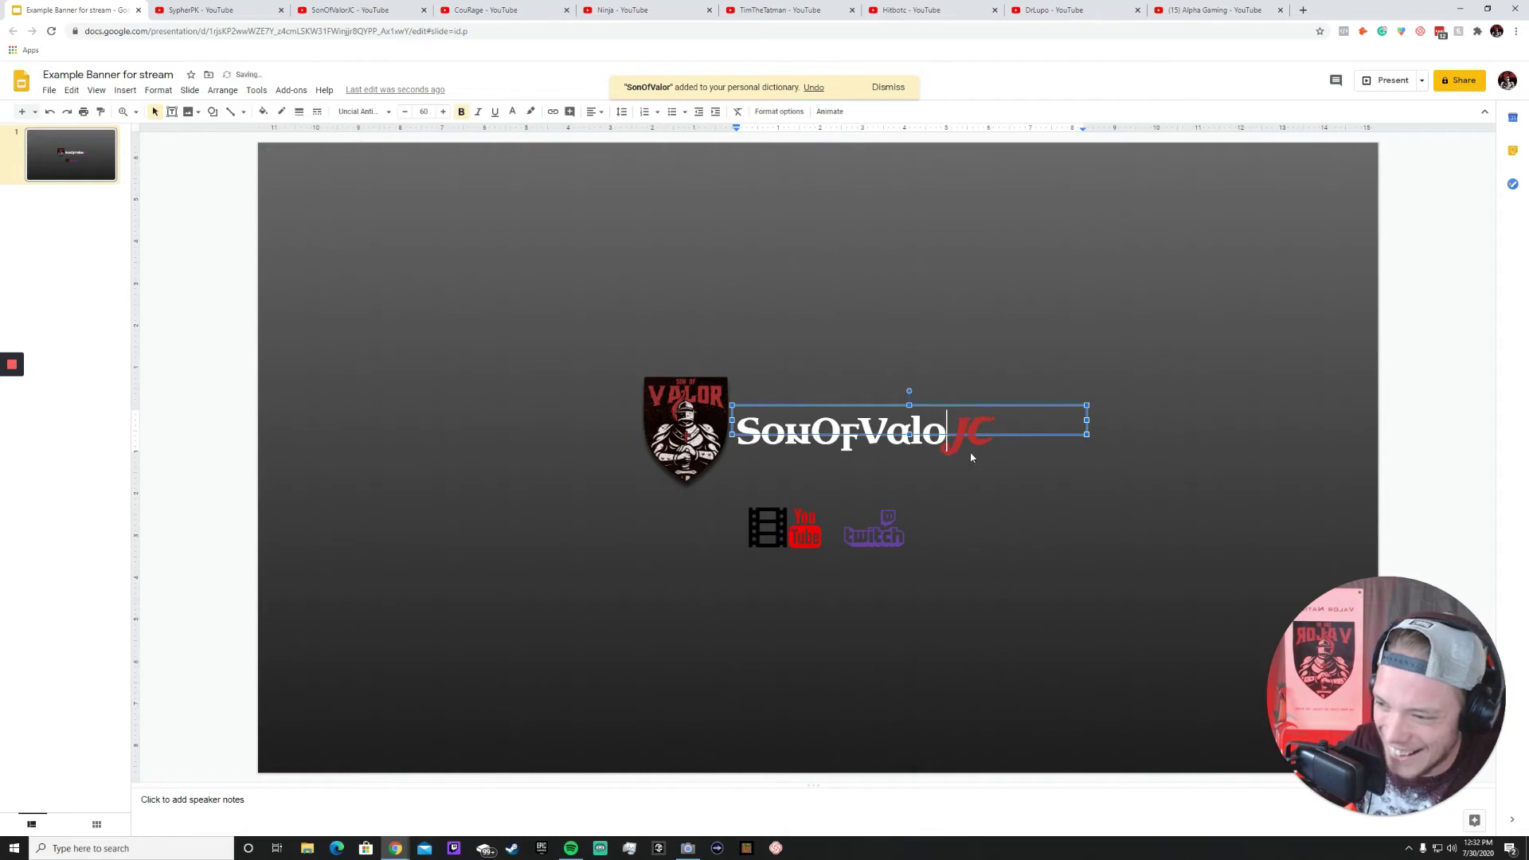
pyautogui.write('r')
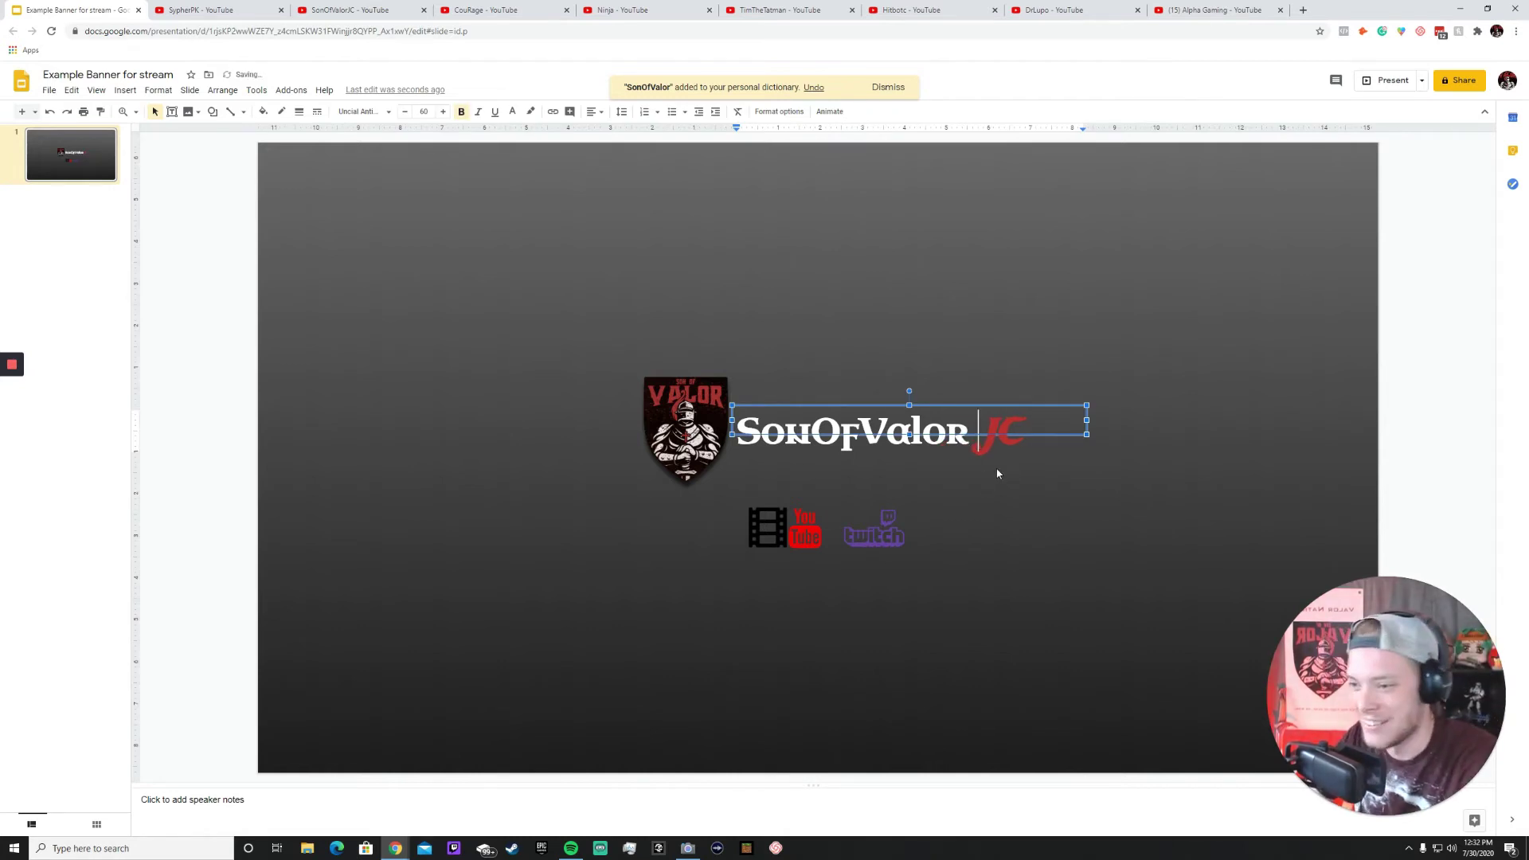
pyautogui.click(1052, 522)
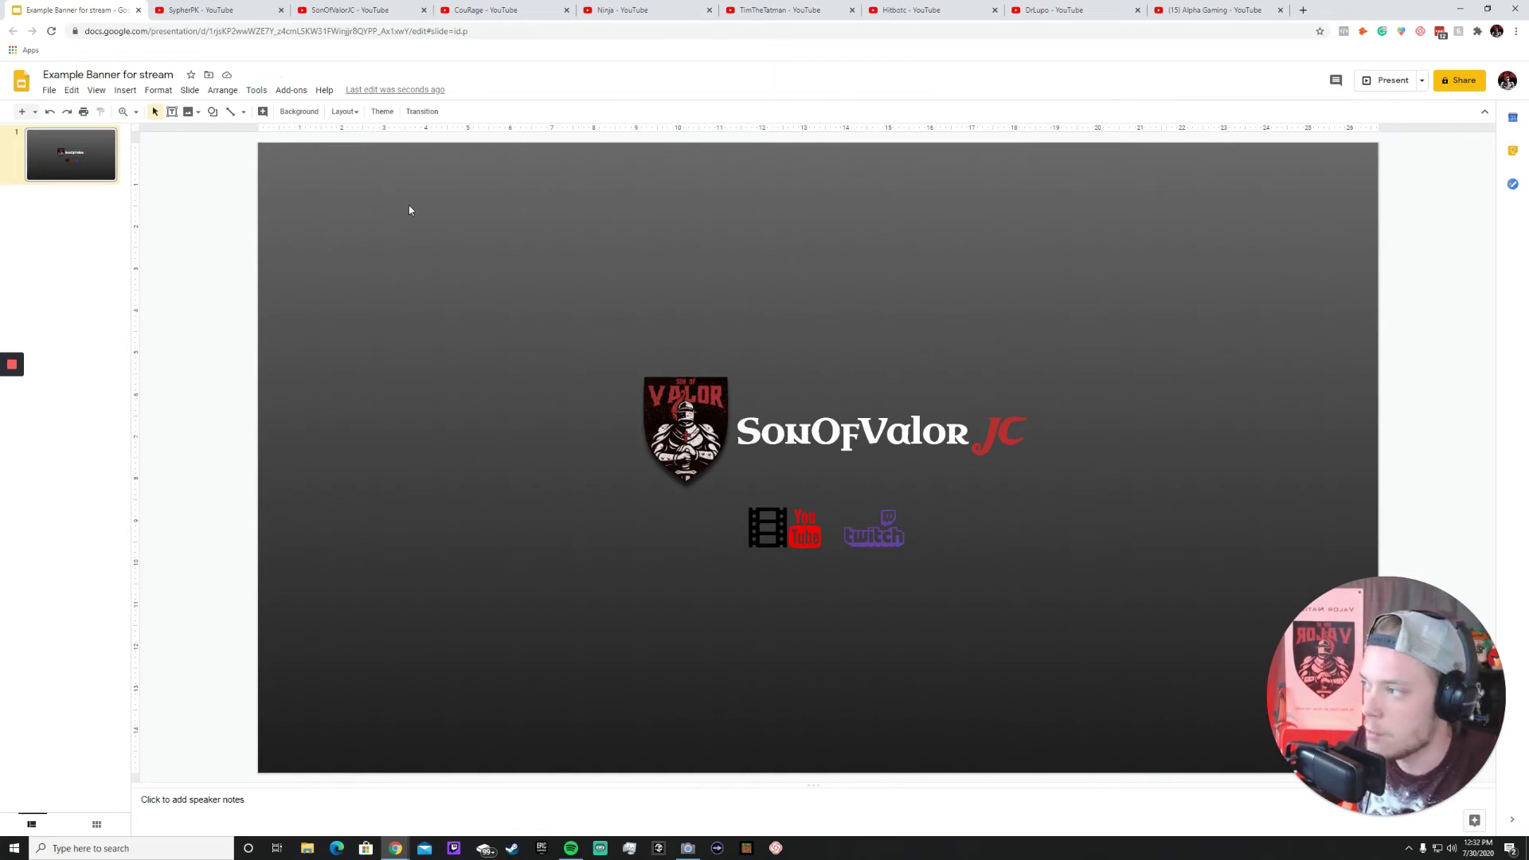
# Set the slide background to a darker grey-to-black linear gradient preset and compare it with the SypherPK channel banner.
pyautogui.click(200, 10)
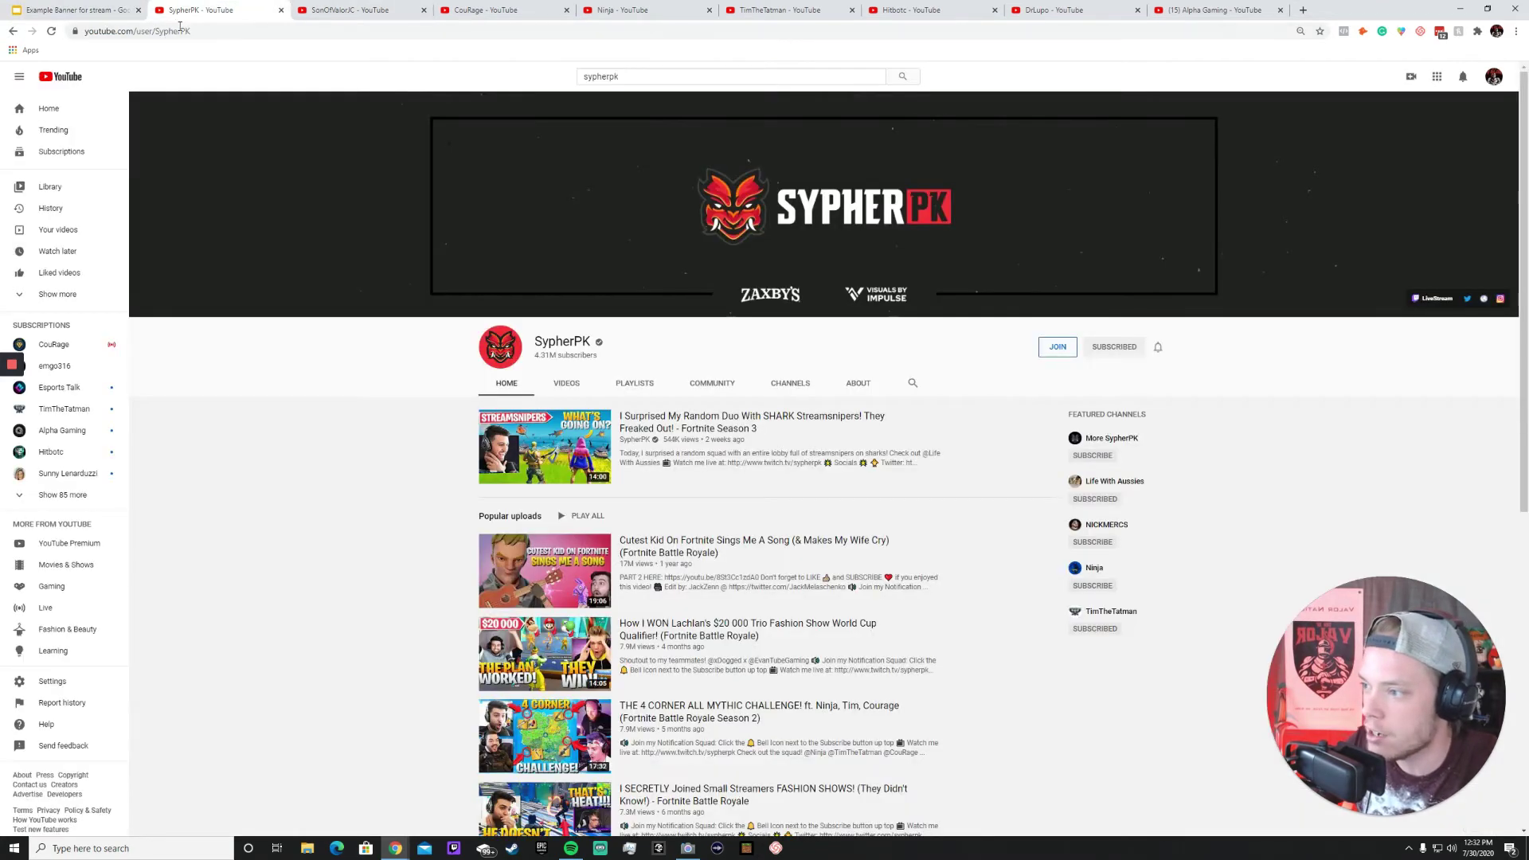
pyautogui.click(73, 10)
pyautogui.click(299, 112)
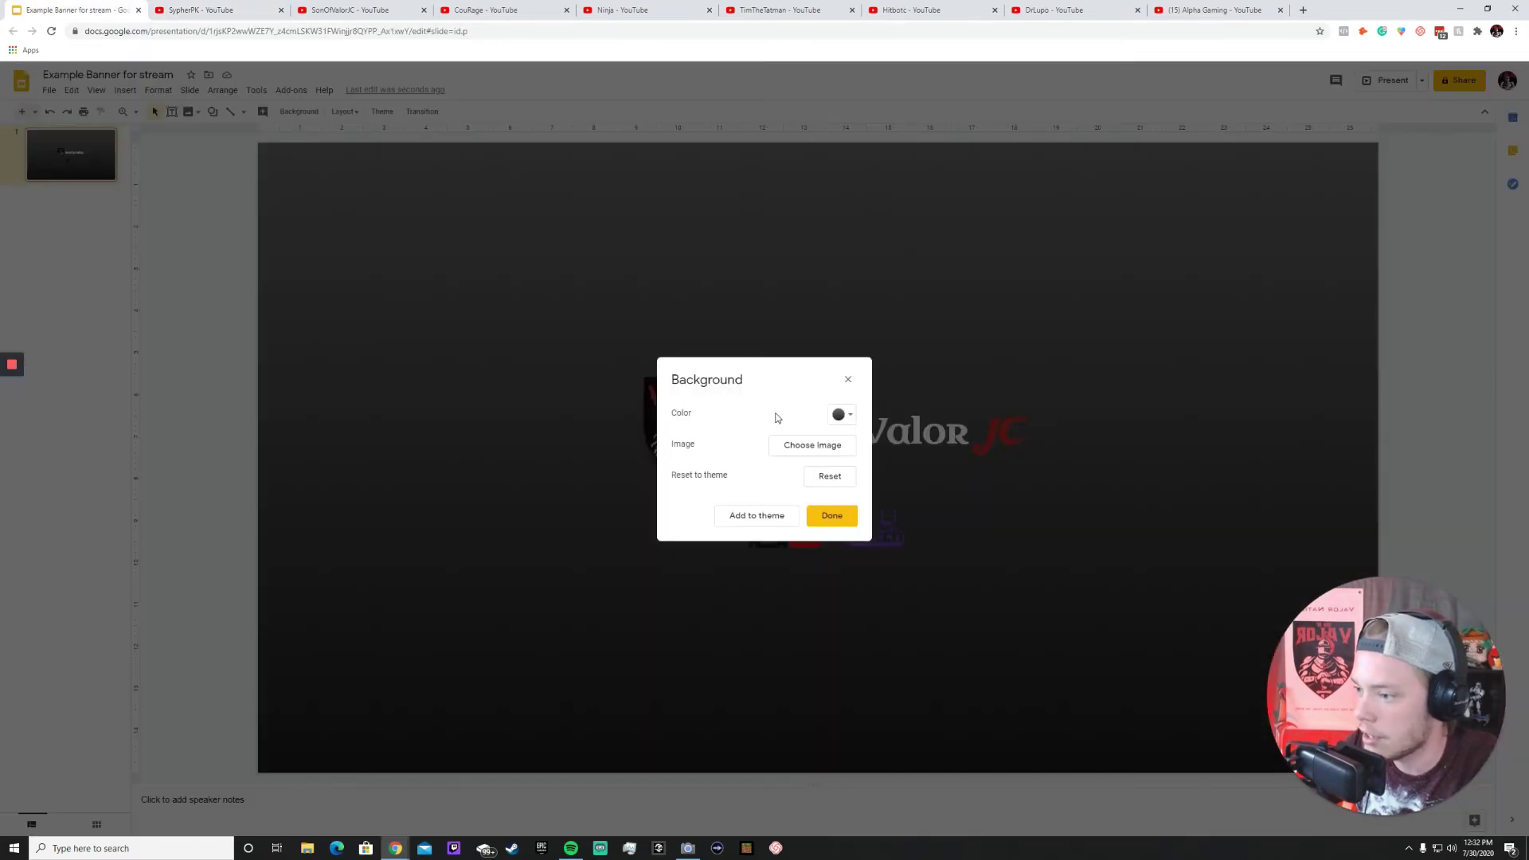
pyautogui.click(842, 414)
pyautogui.click(846, 471)
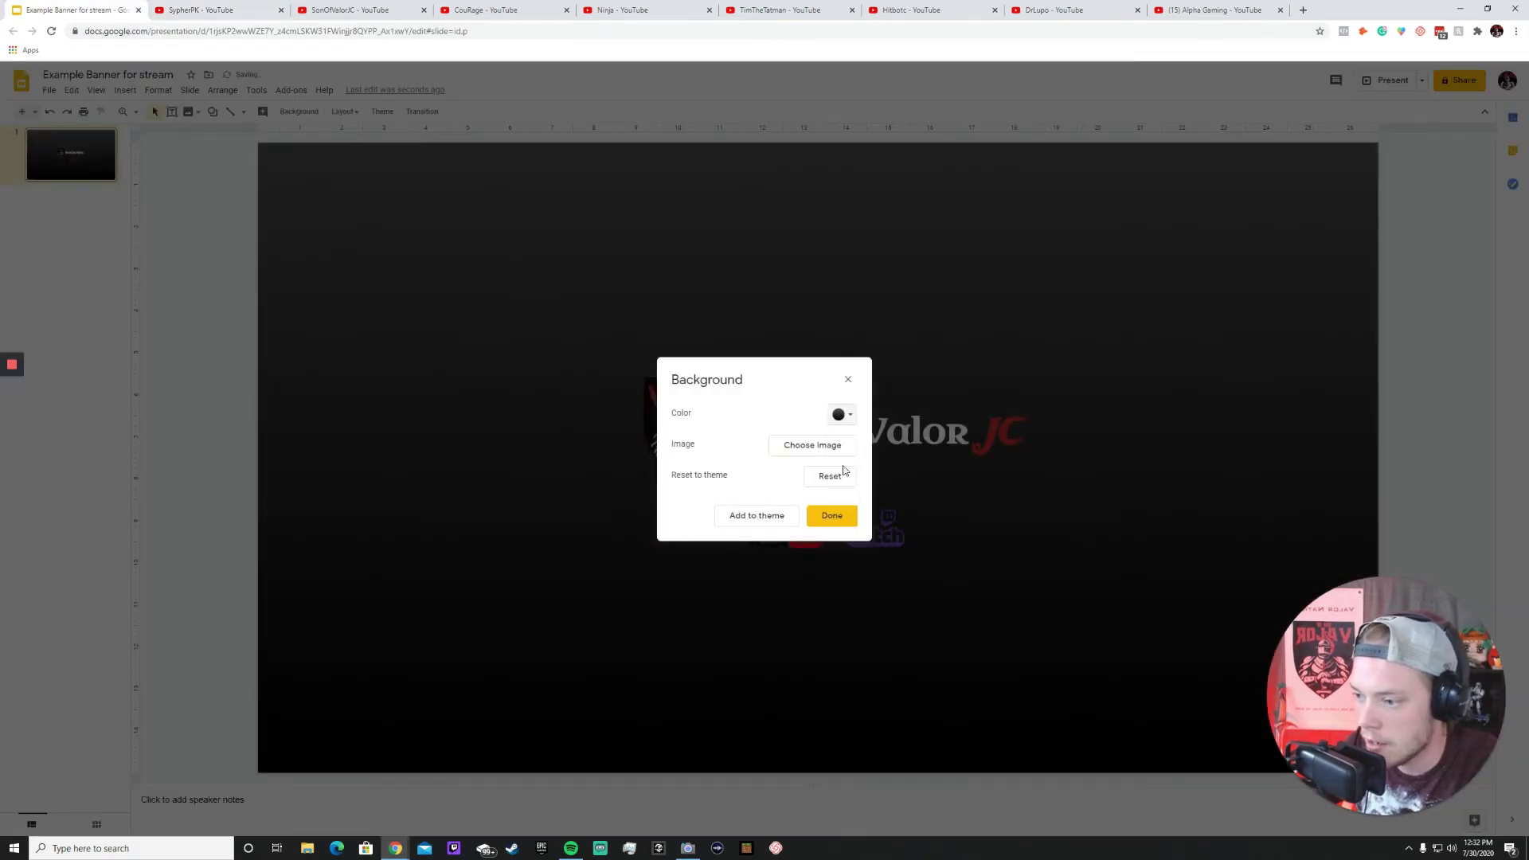
pyautogui.click(855, 516)
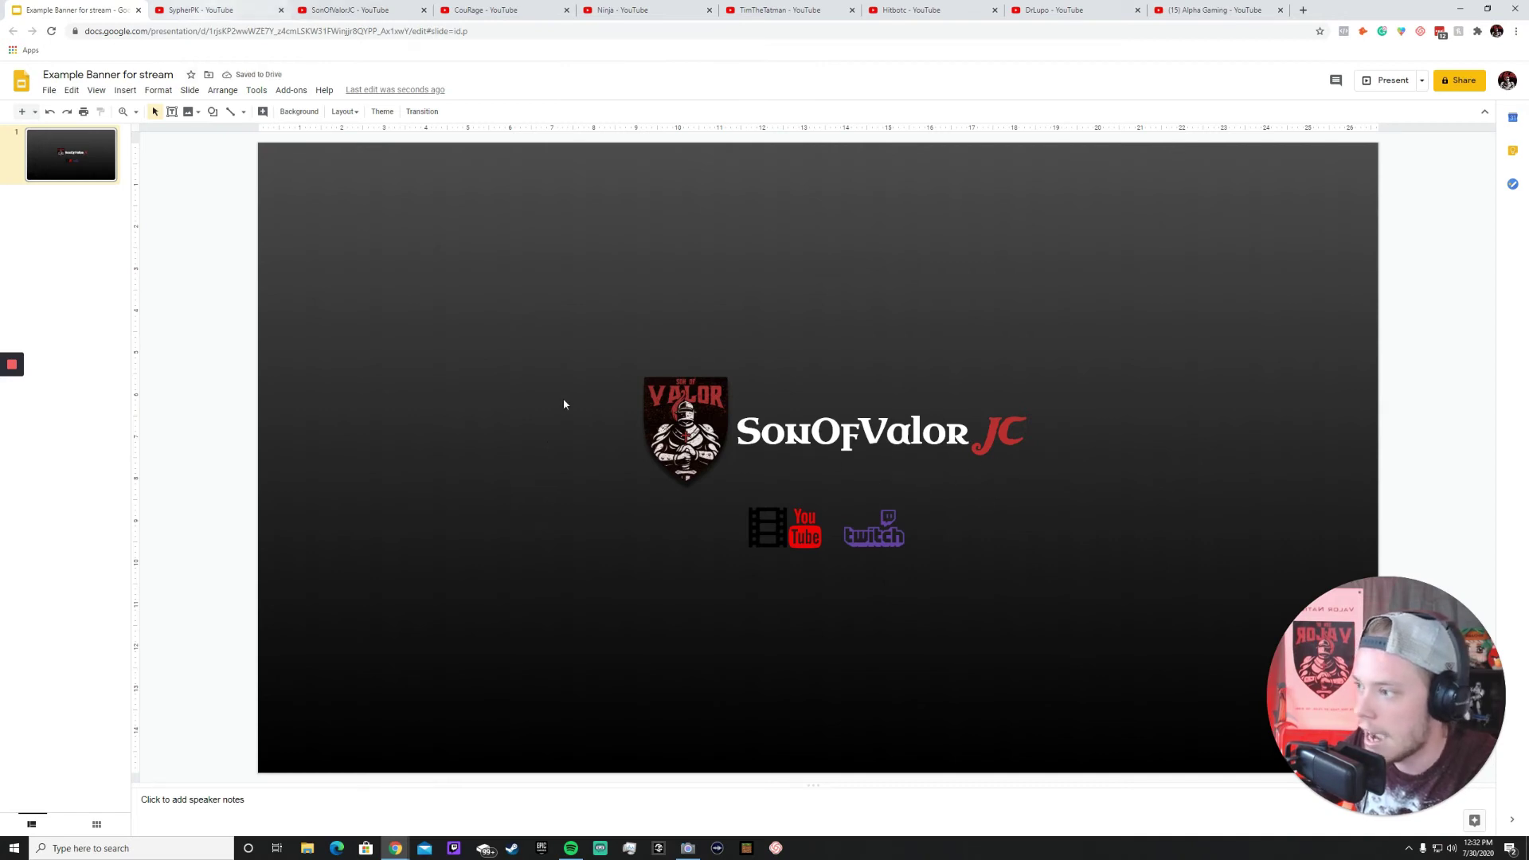
pyautogui.click(219, 9)
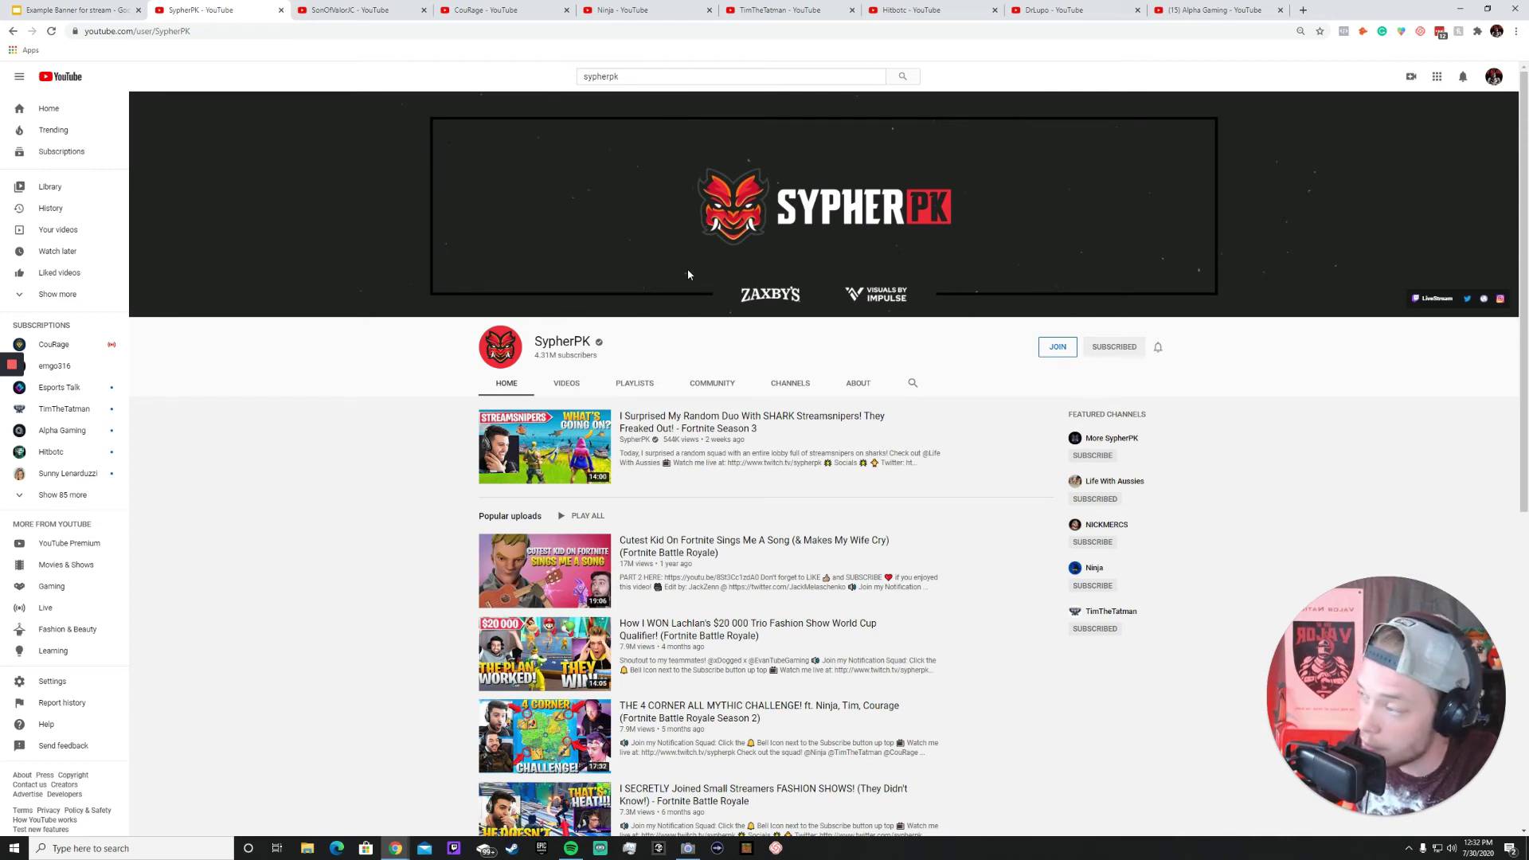
pyautogui.click(76, 9)
pyautogui.click(171, 111)
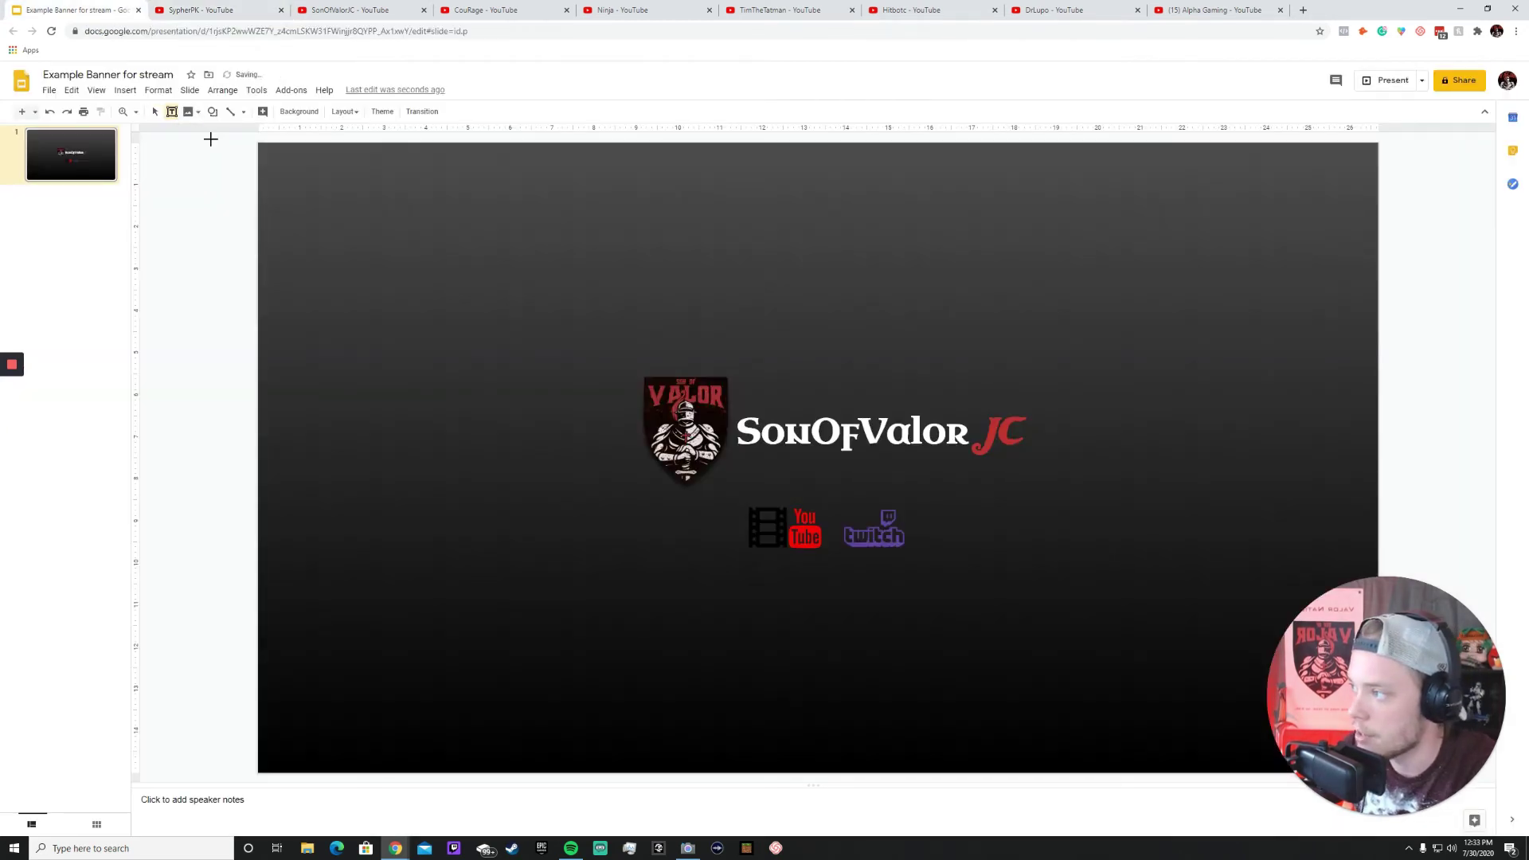
pyautogui.click(188, 112)
pyautogui.click(213, 111)
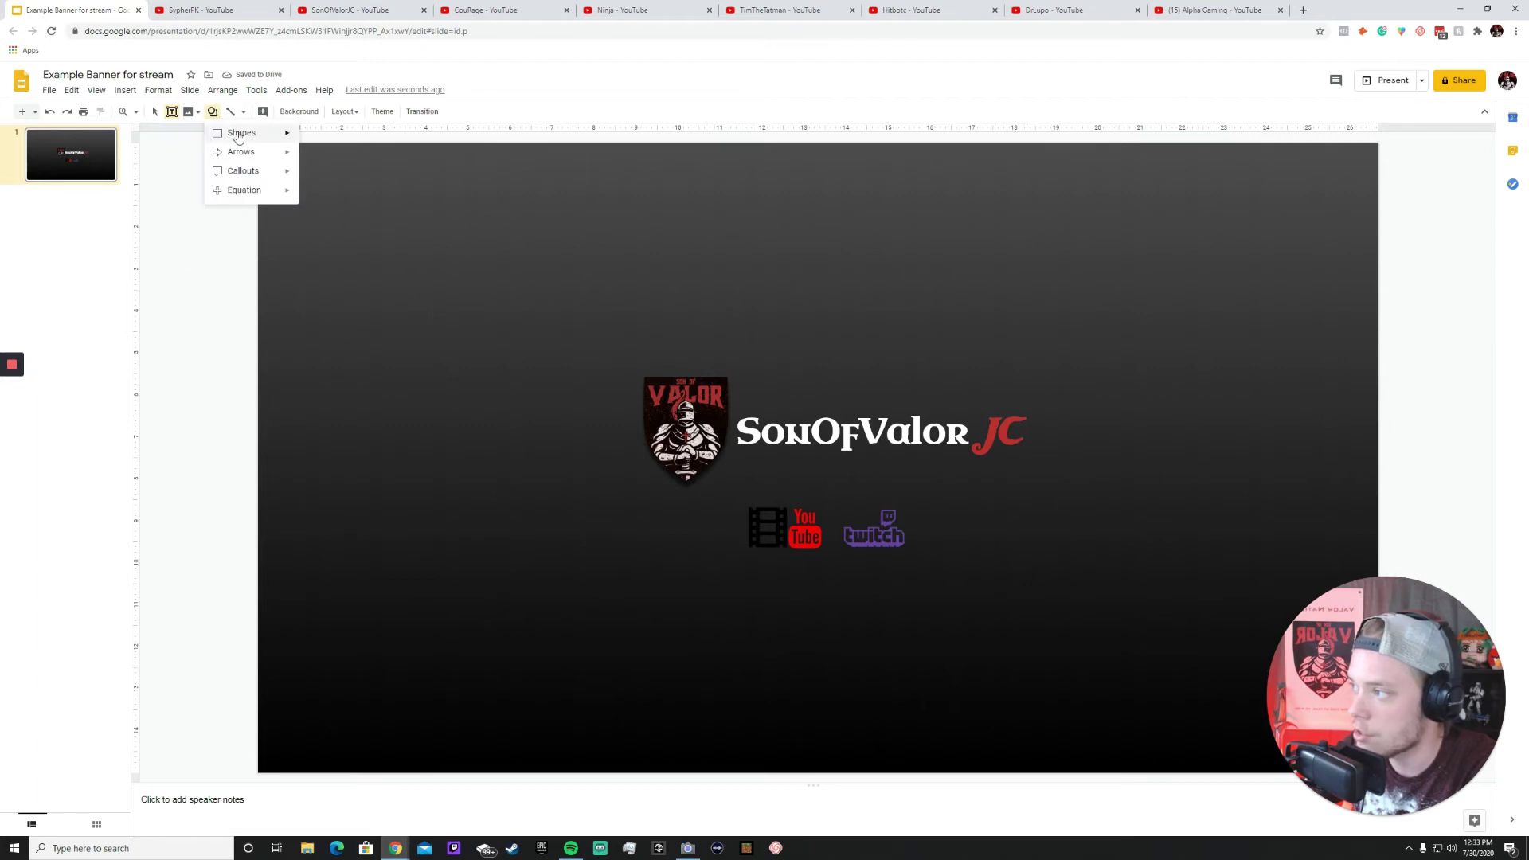
pyautogui.moveTo(239, 135)
pyautogui.click(312, 169)
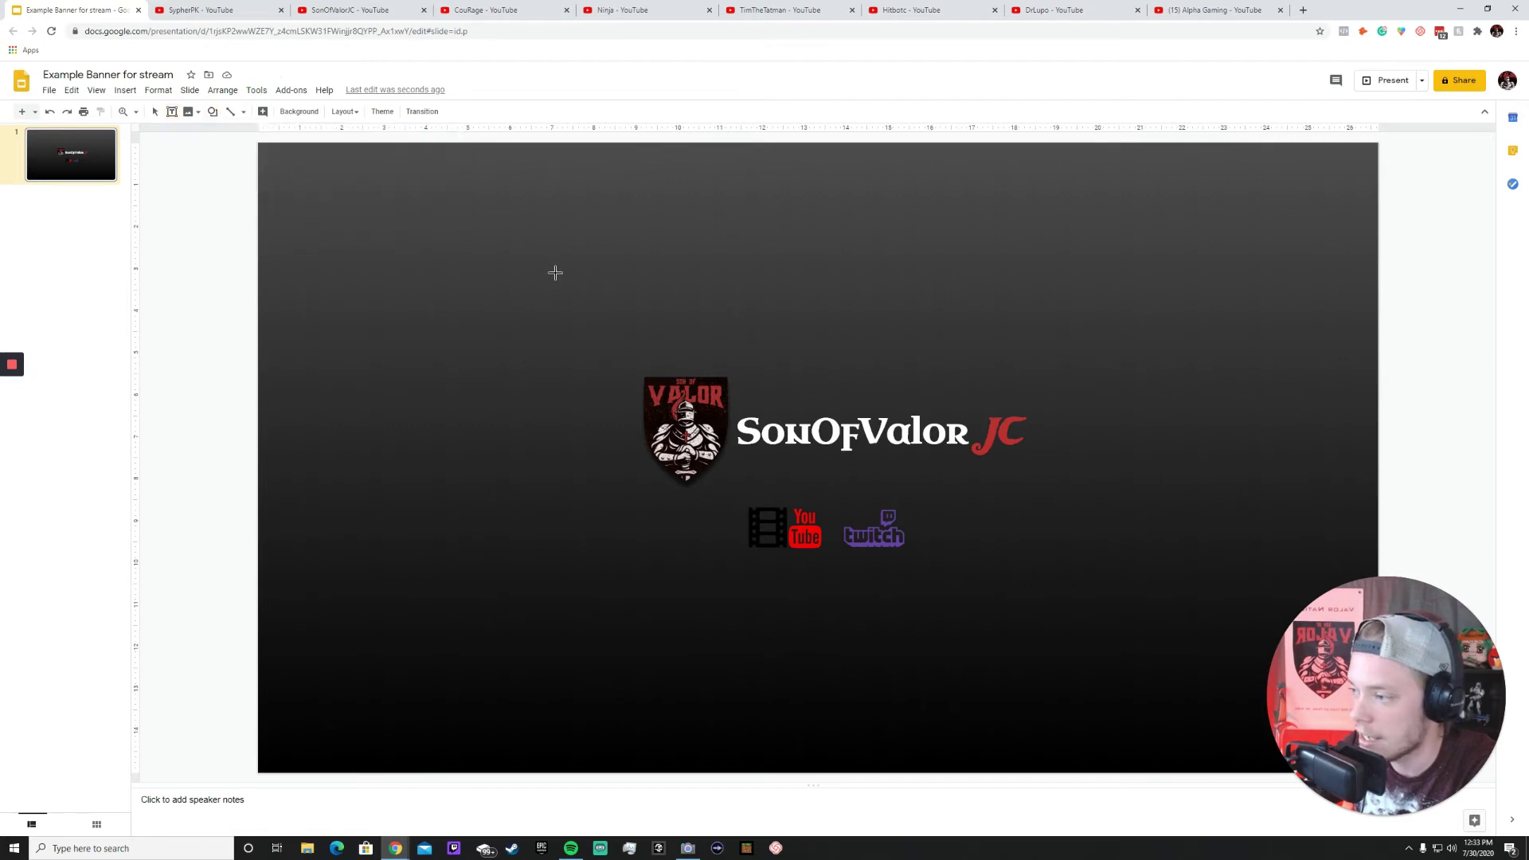
# Compare with the SypherPK channel banner and set the slide background to a custom solid dark brown-grey colour, #2f2828.
pyautogui.click(209, 15)
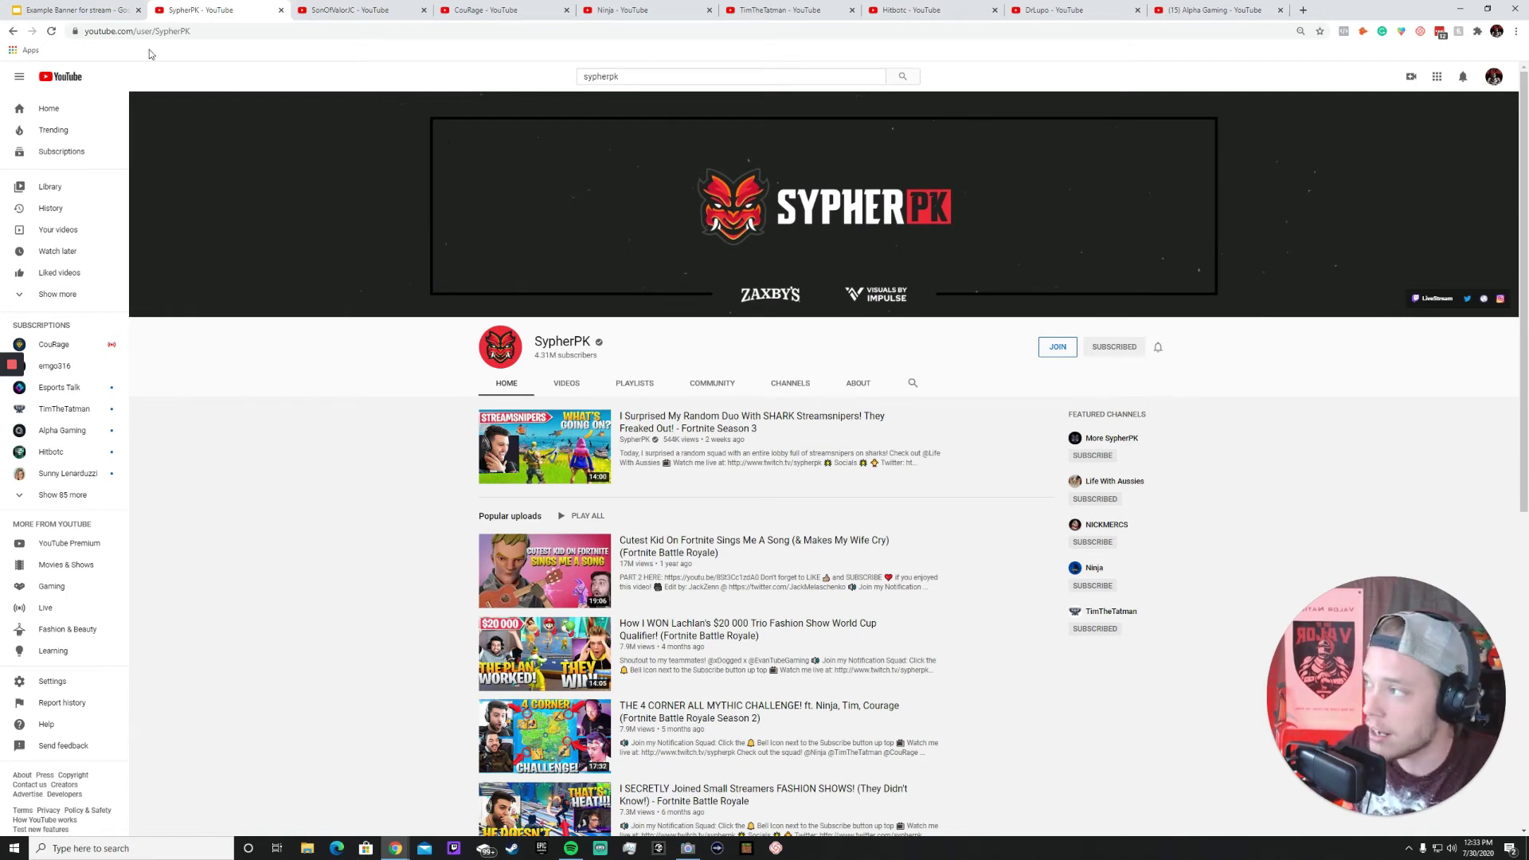
pyautogui.click(76, 10)
pyautogui.click(201, 12)
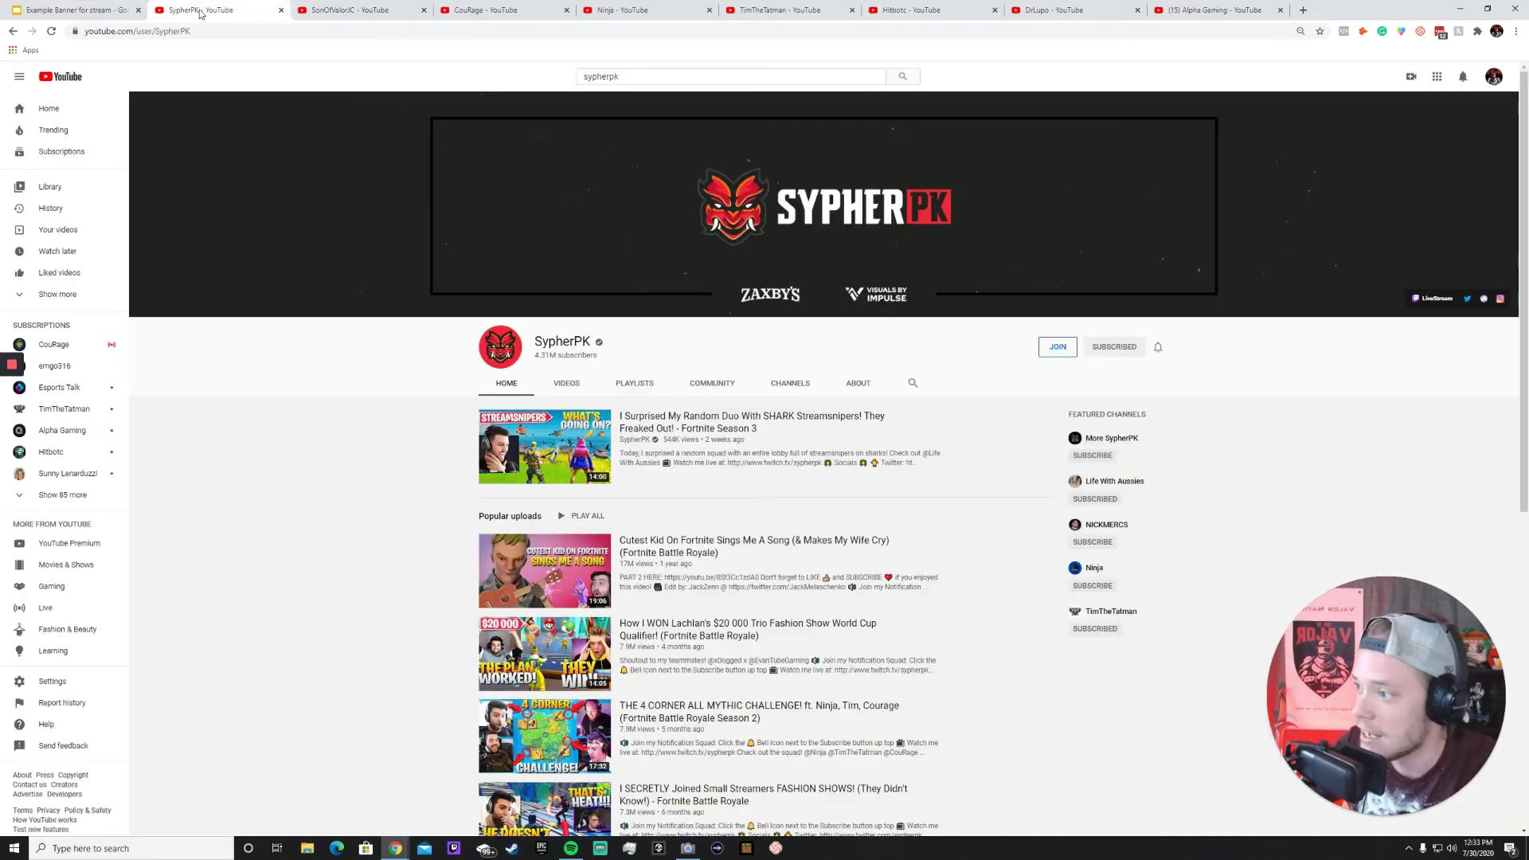
pyautogui.click(99, 16)
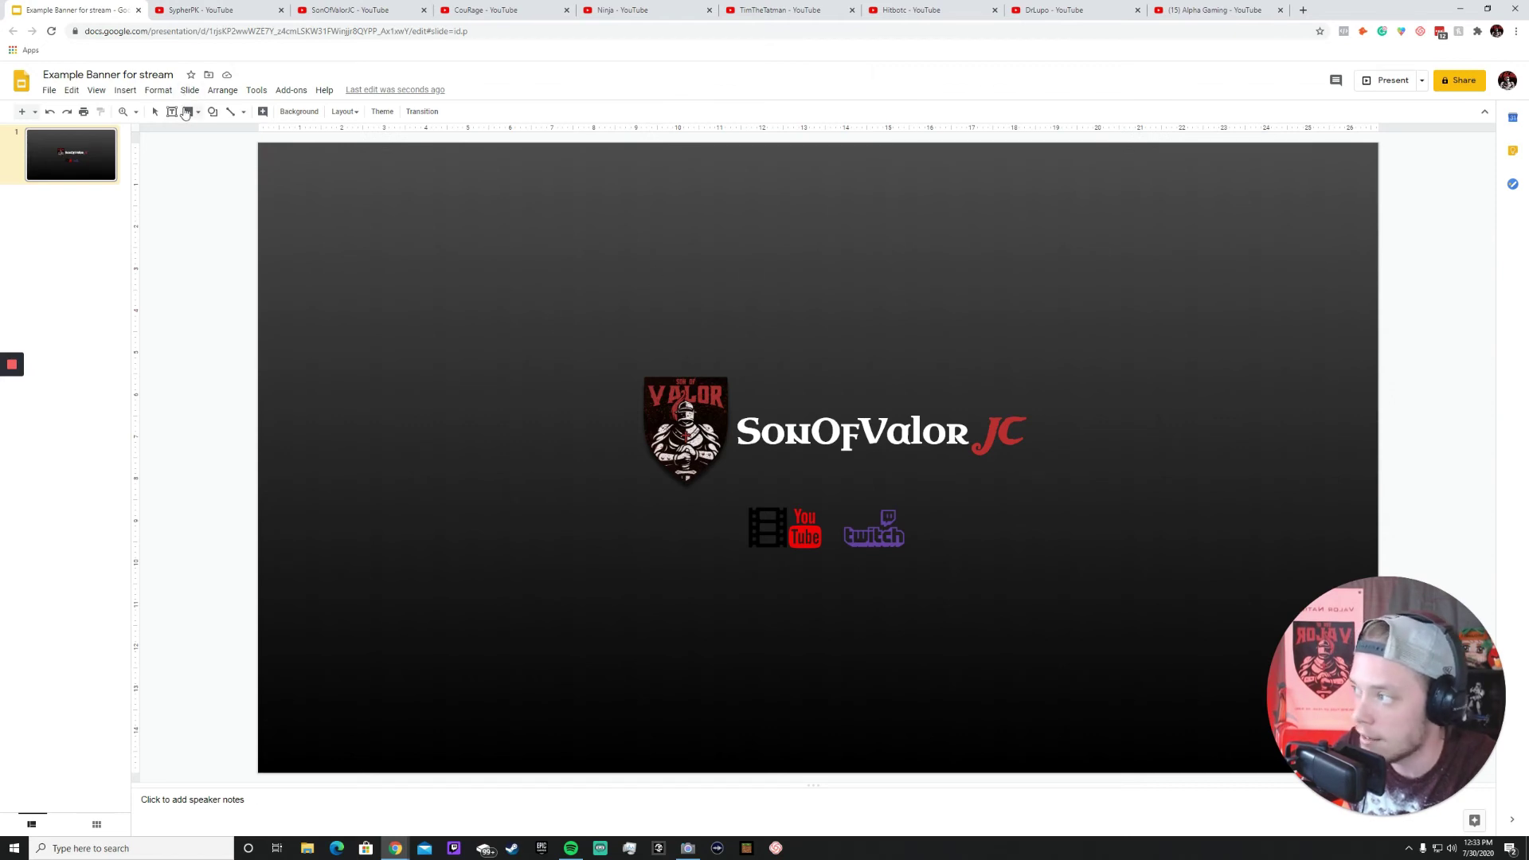
pyautogui.click(297, 112)
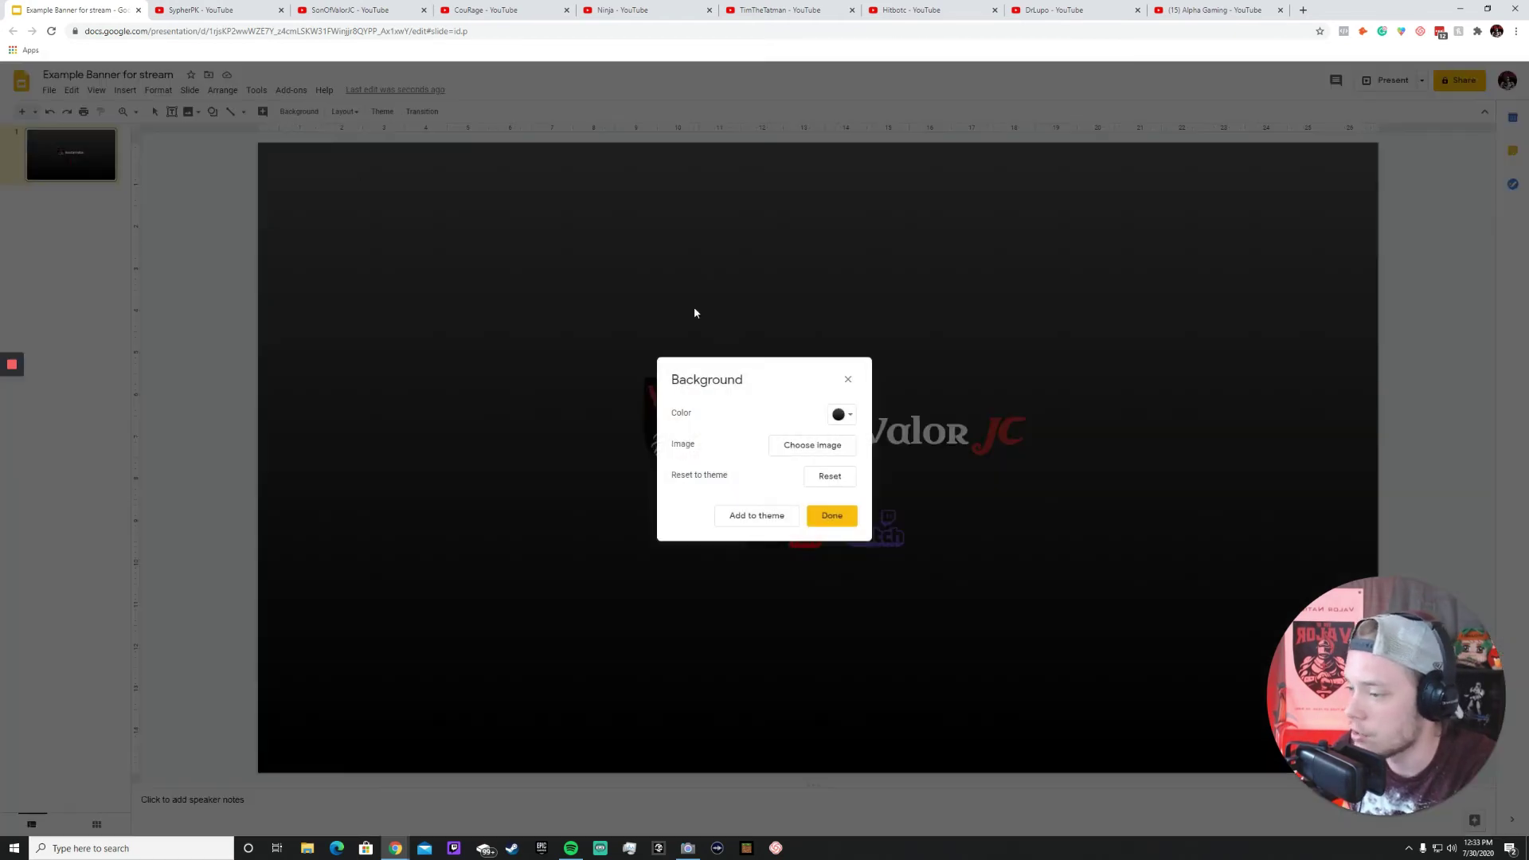
pyautogui.click(840, 421)
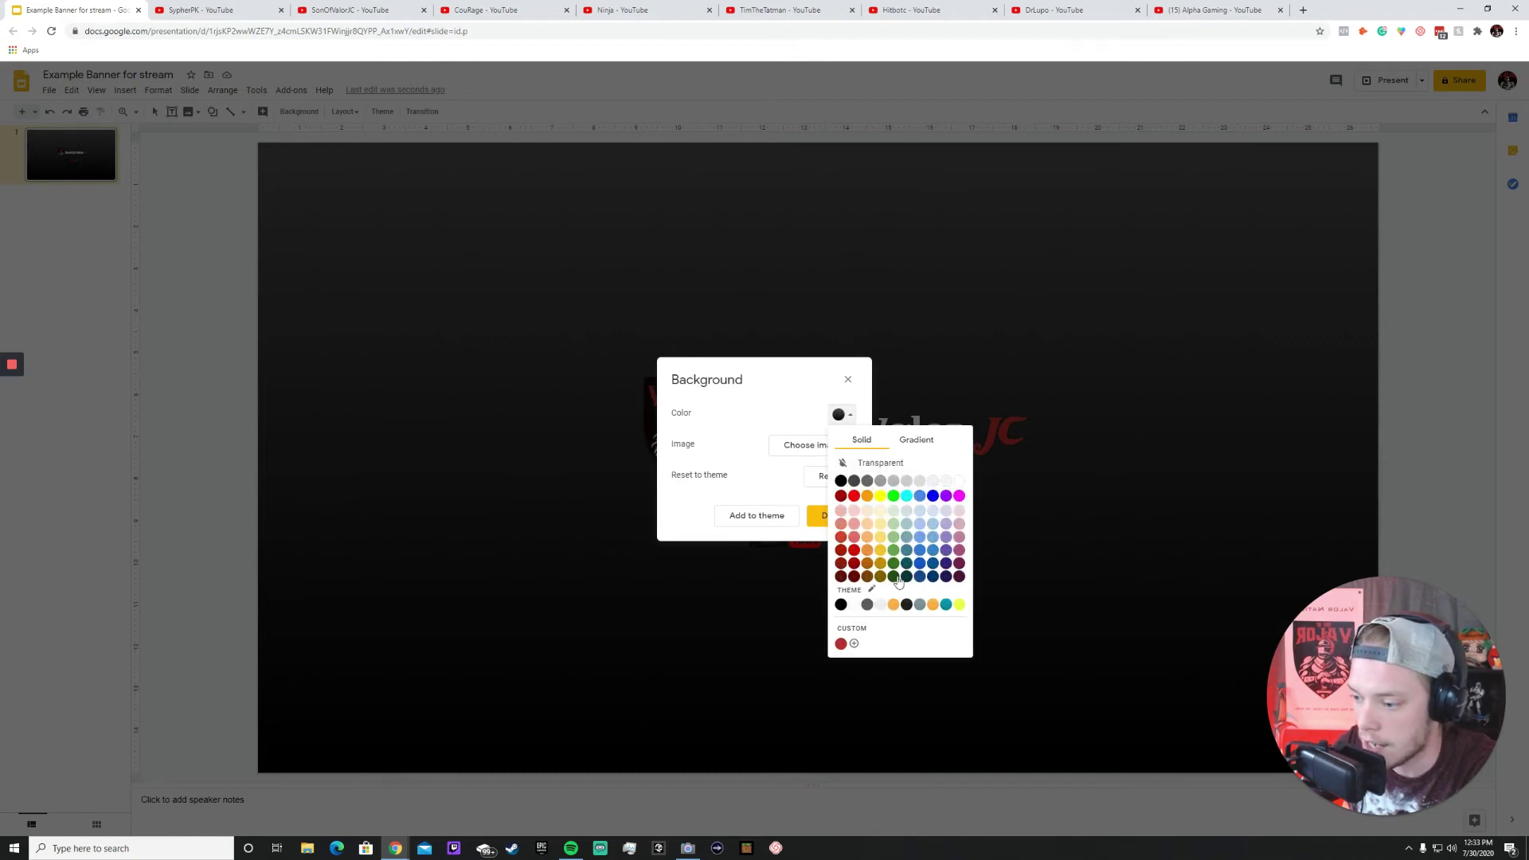
pyautogui.click(918, 445)
pyautogui.click(870, 440)
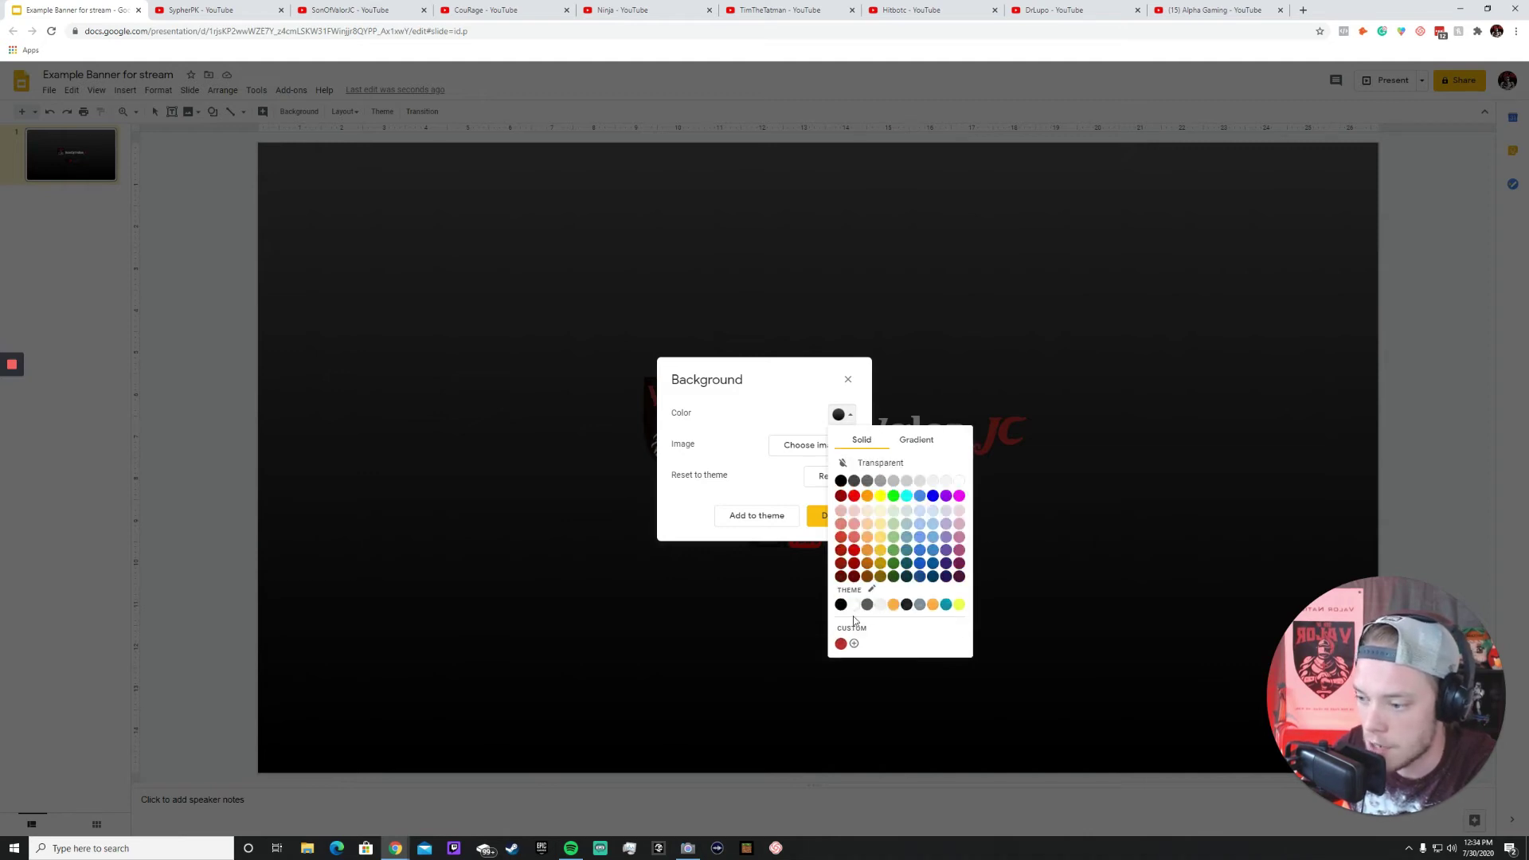
pyautogui.click(854, 644)
pyautogui.moveTo(821, 382); pyautogui.dragTo(725, 451)
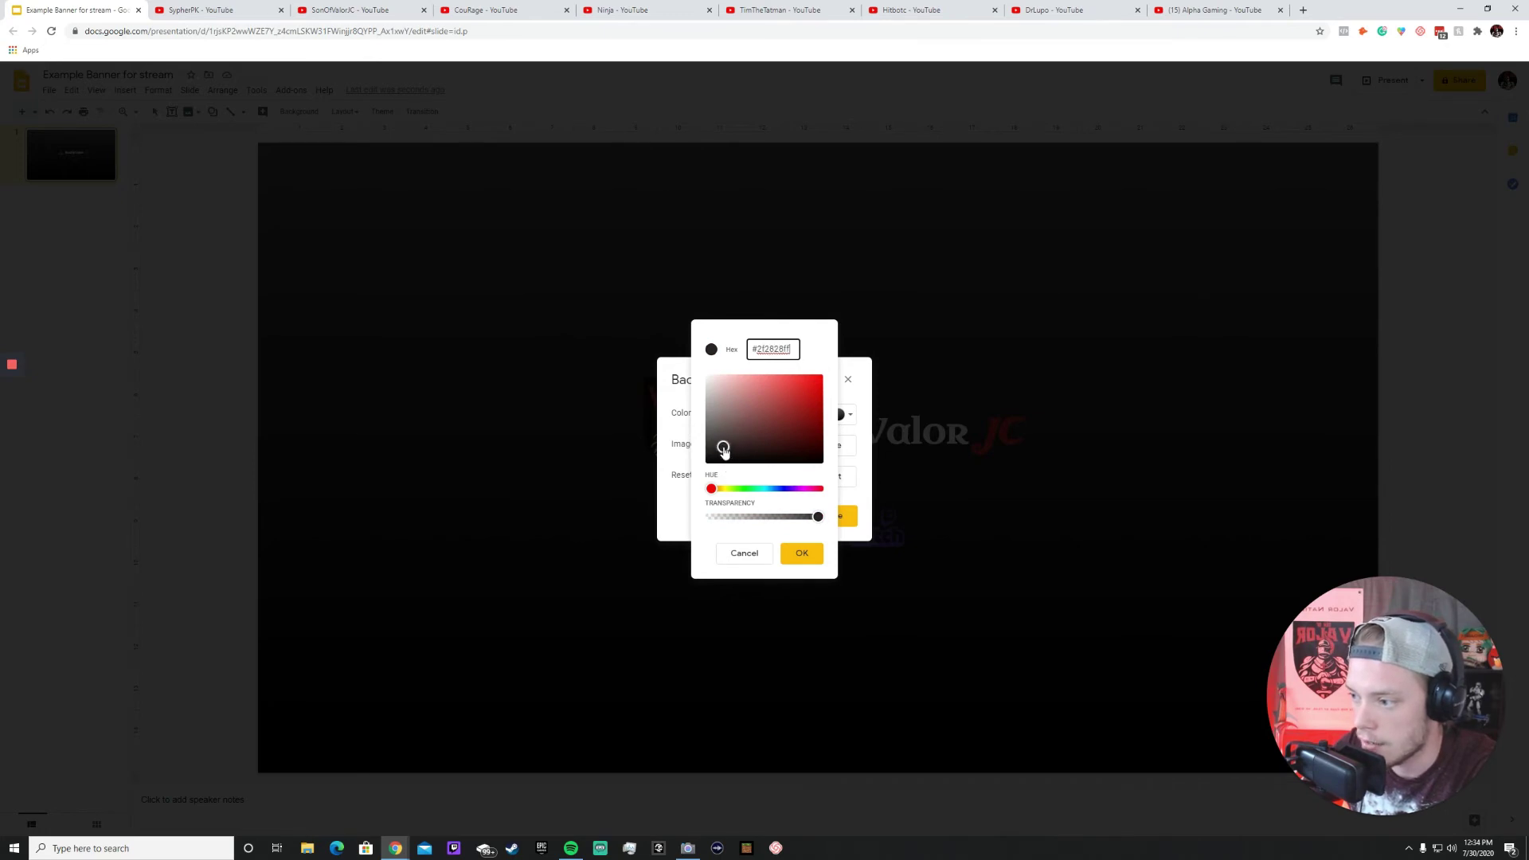
pyautogui.click(817, 557)
pyautogui.click(828, 529)
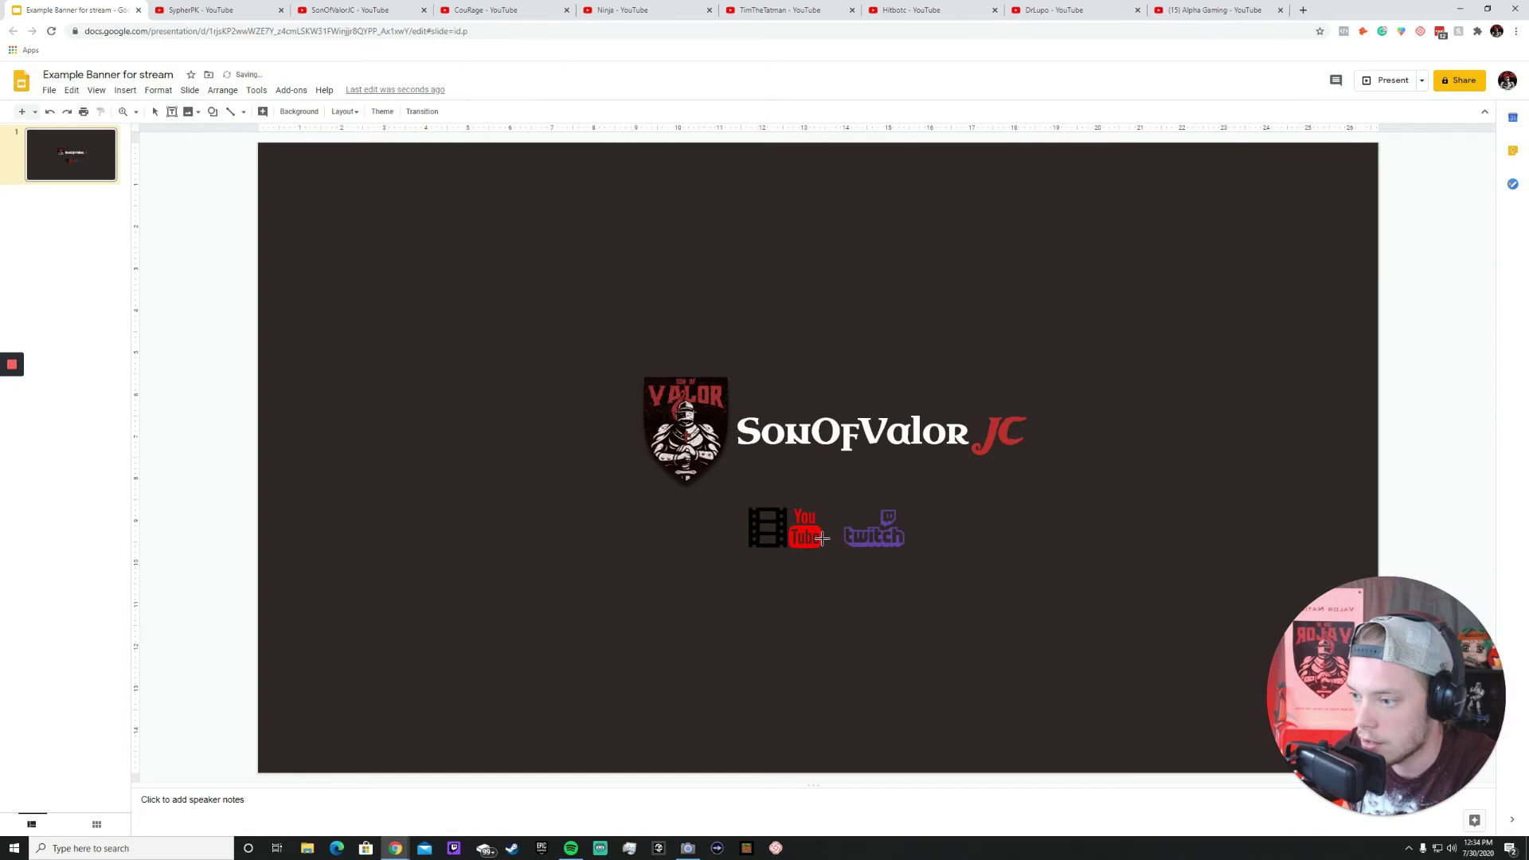
# Shrink the YouTube and Twitch logos and arrange them closely beneath the lowered channel name and shield, checking against SypherPK's banner.
pyautogui.click(239, 10)
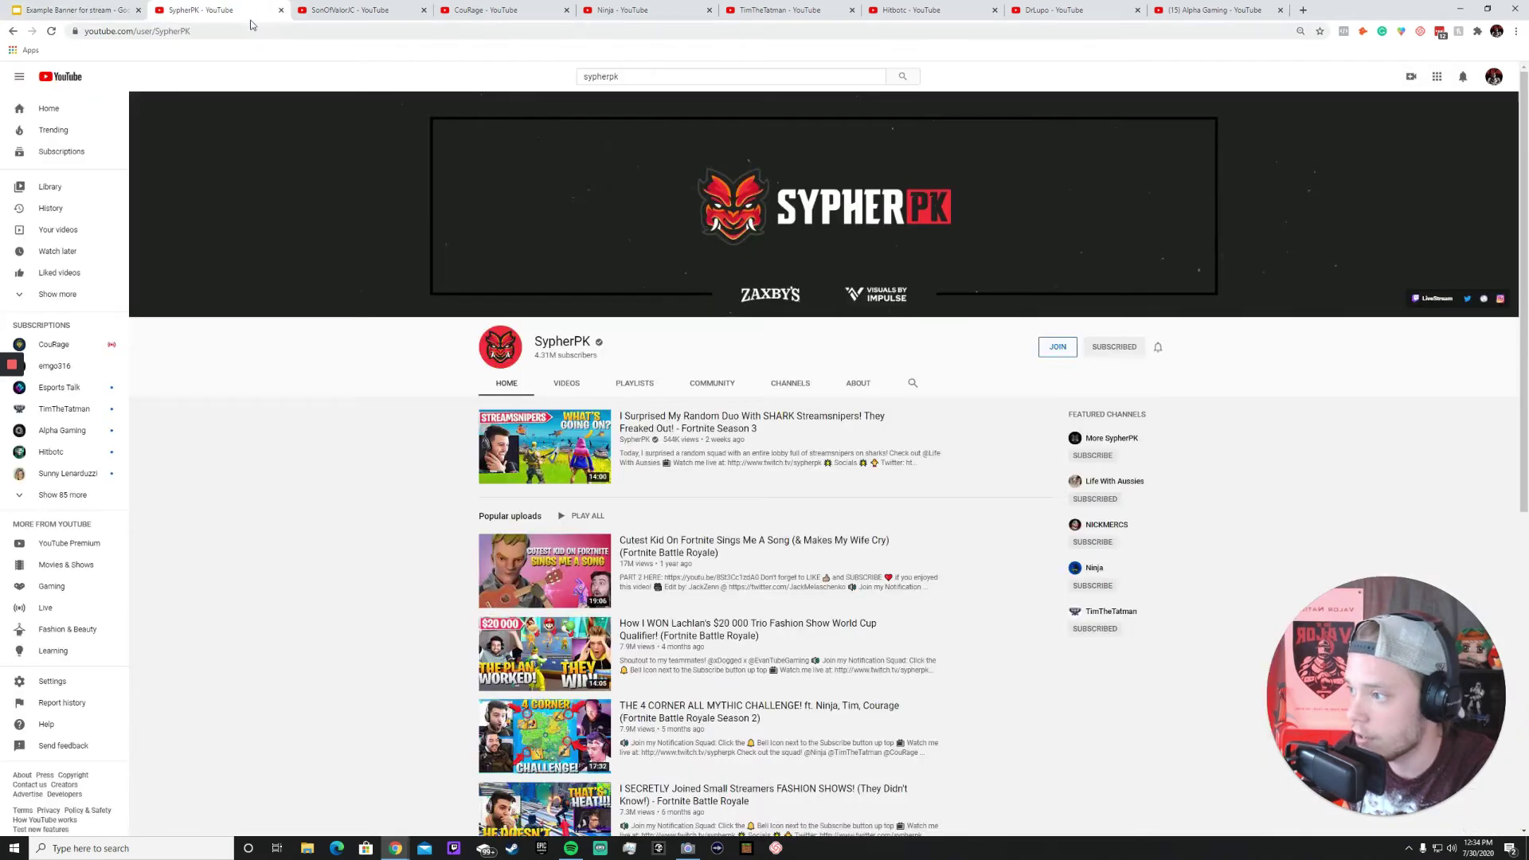
pyautogui.click(111, 10)
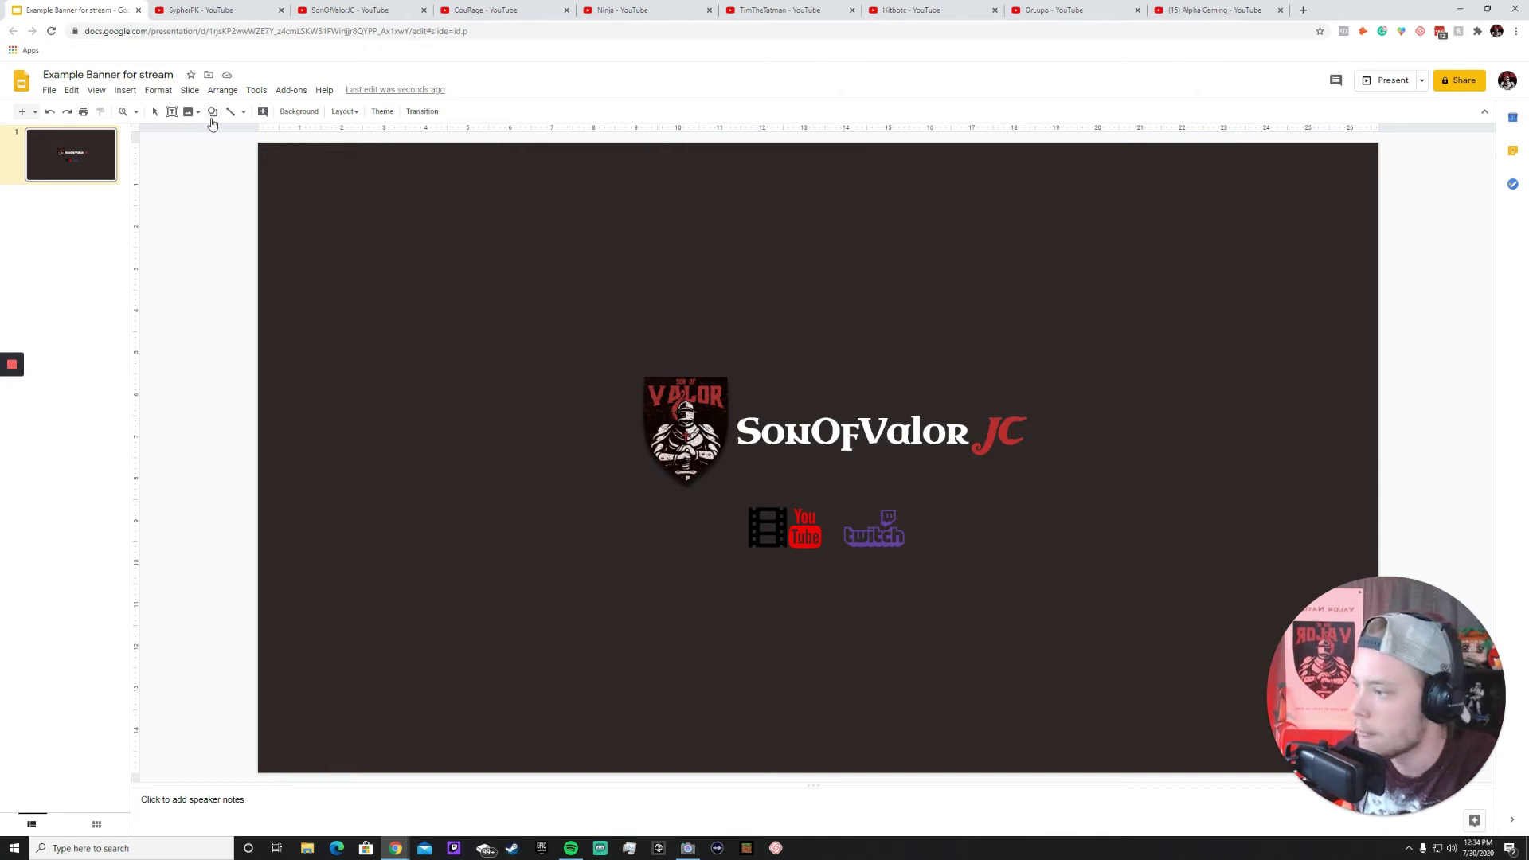
pyautogui.hotkey('ctrl', 'z')
pyautogui.click(890, 508)
pyautogui.moveTo(895, 503); pyautogui.dragTo(899, 503)
pyautogui.click(803, 389)
pyautogui.click(200, 10)
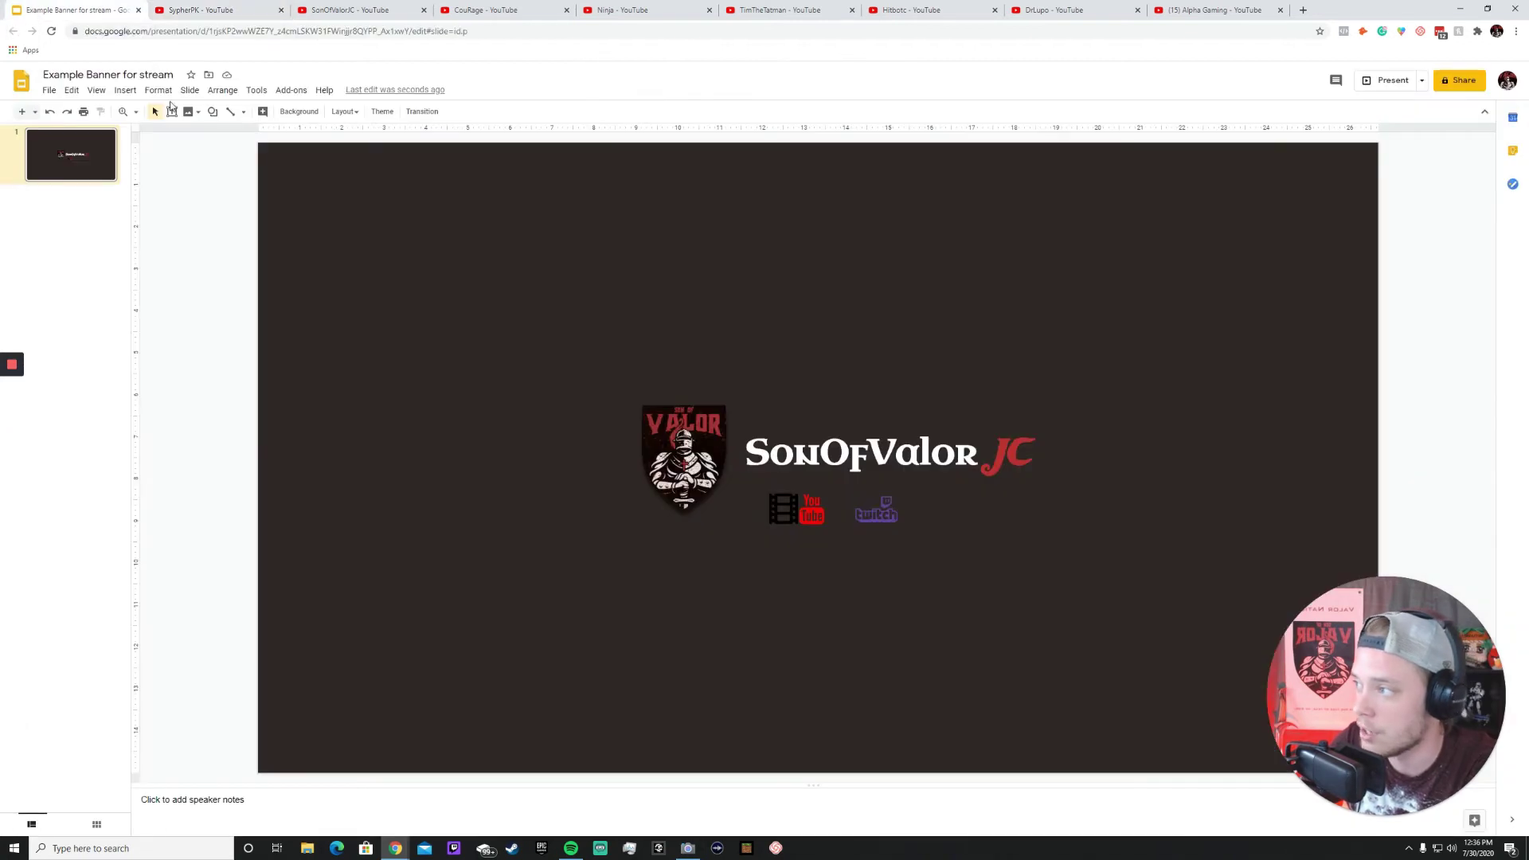
# Add a tiny oval dot in the empty area above and to the left of the shield and copy it.
pyautogui.click(213, 111)
pyautogui.moveTo(243, 133)
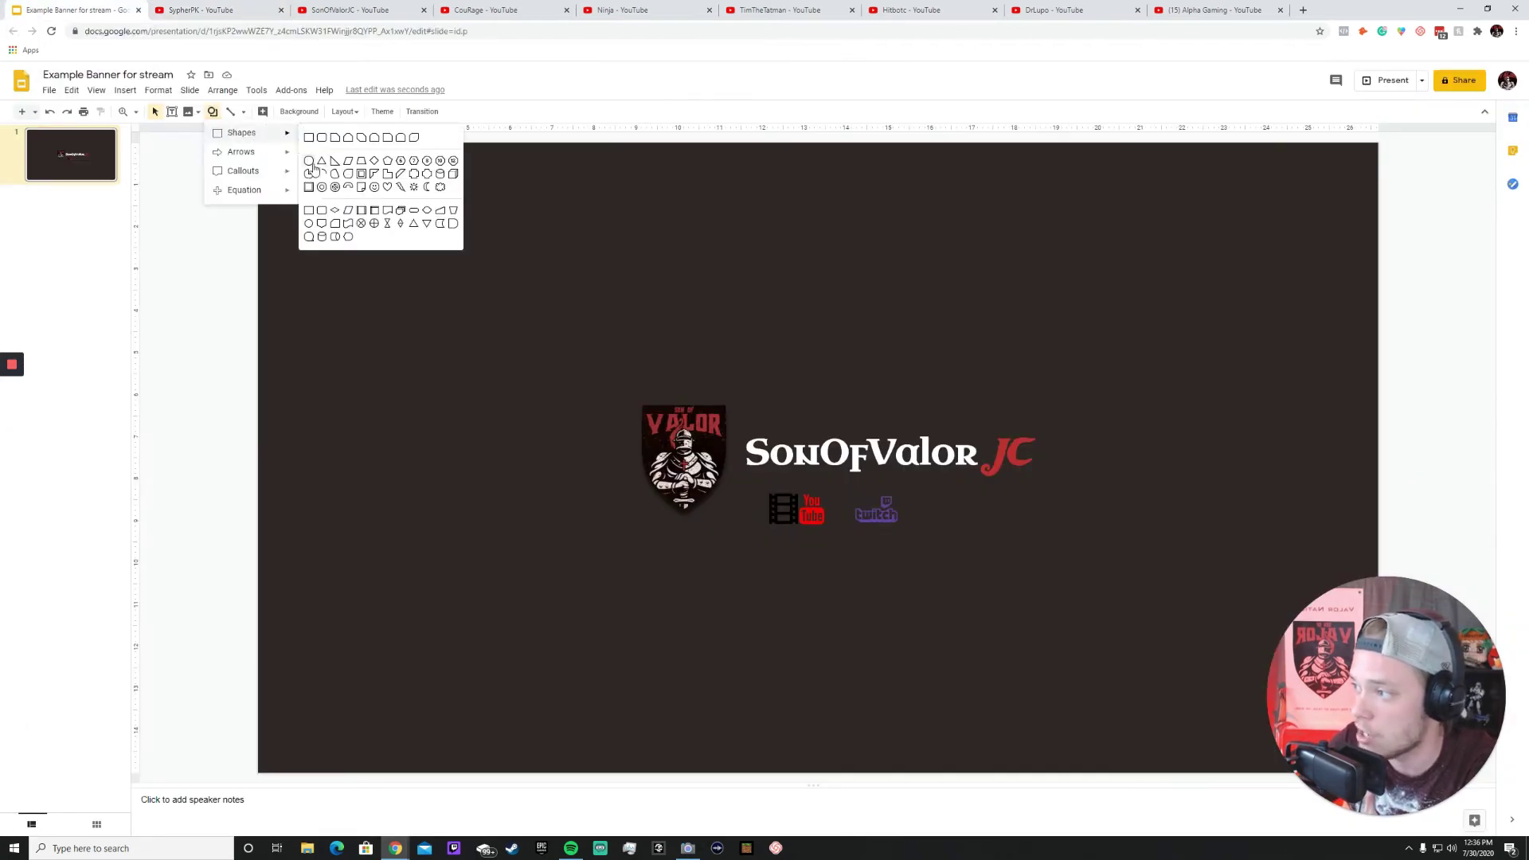
pyautogui.click(309, 161)
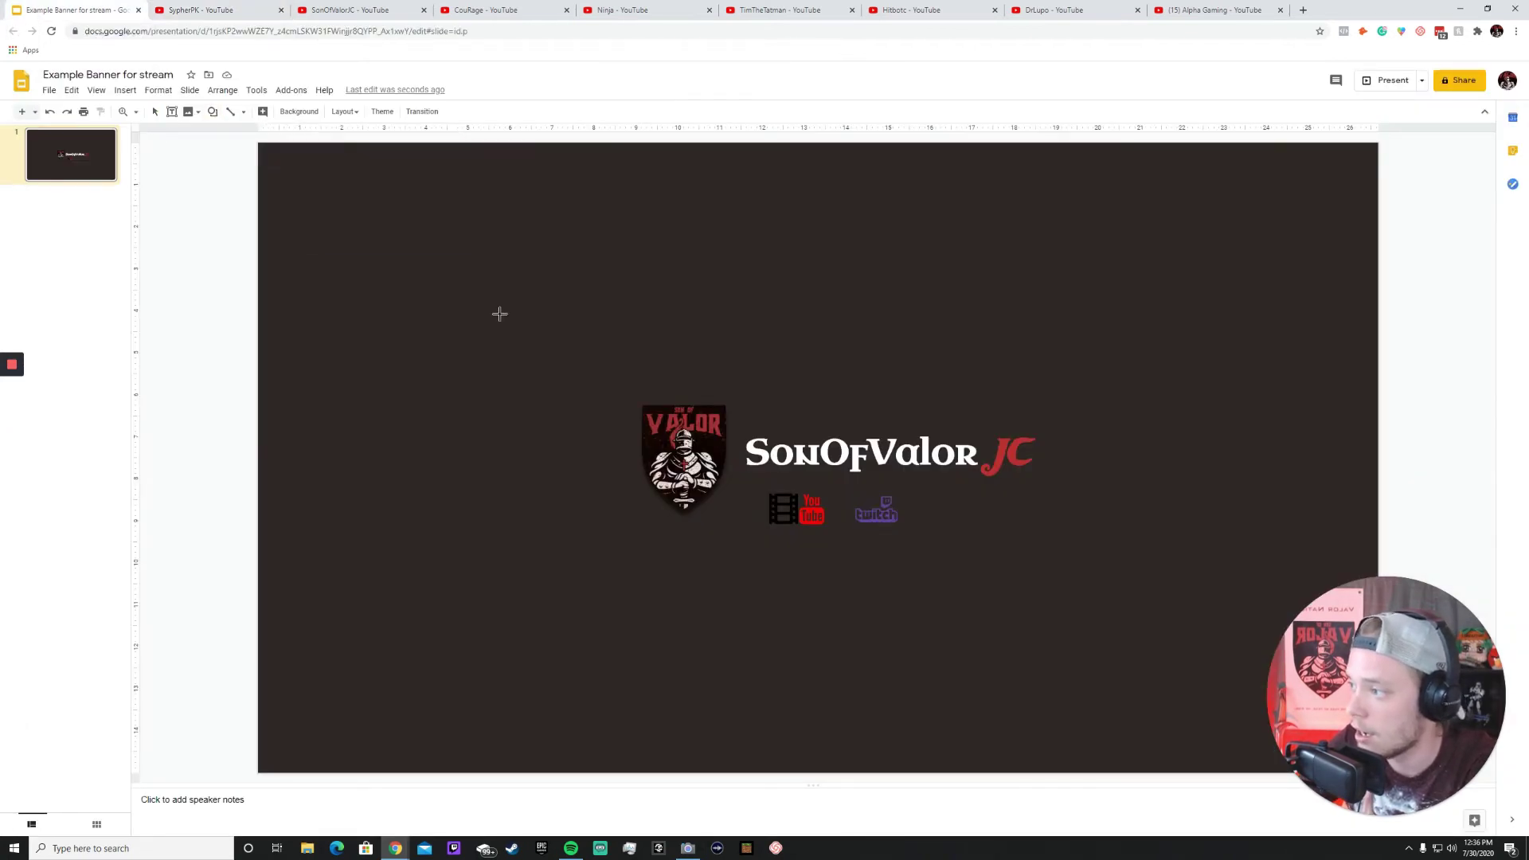
pyautogui.click(532, 265)
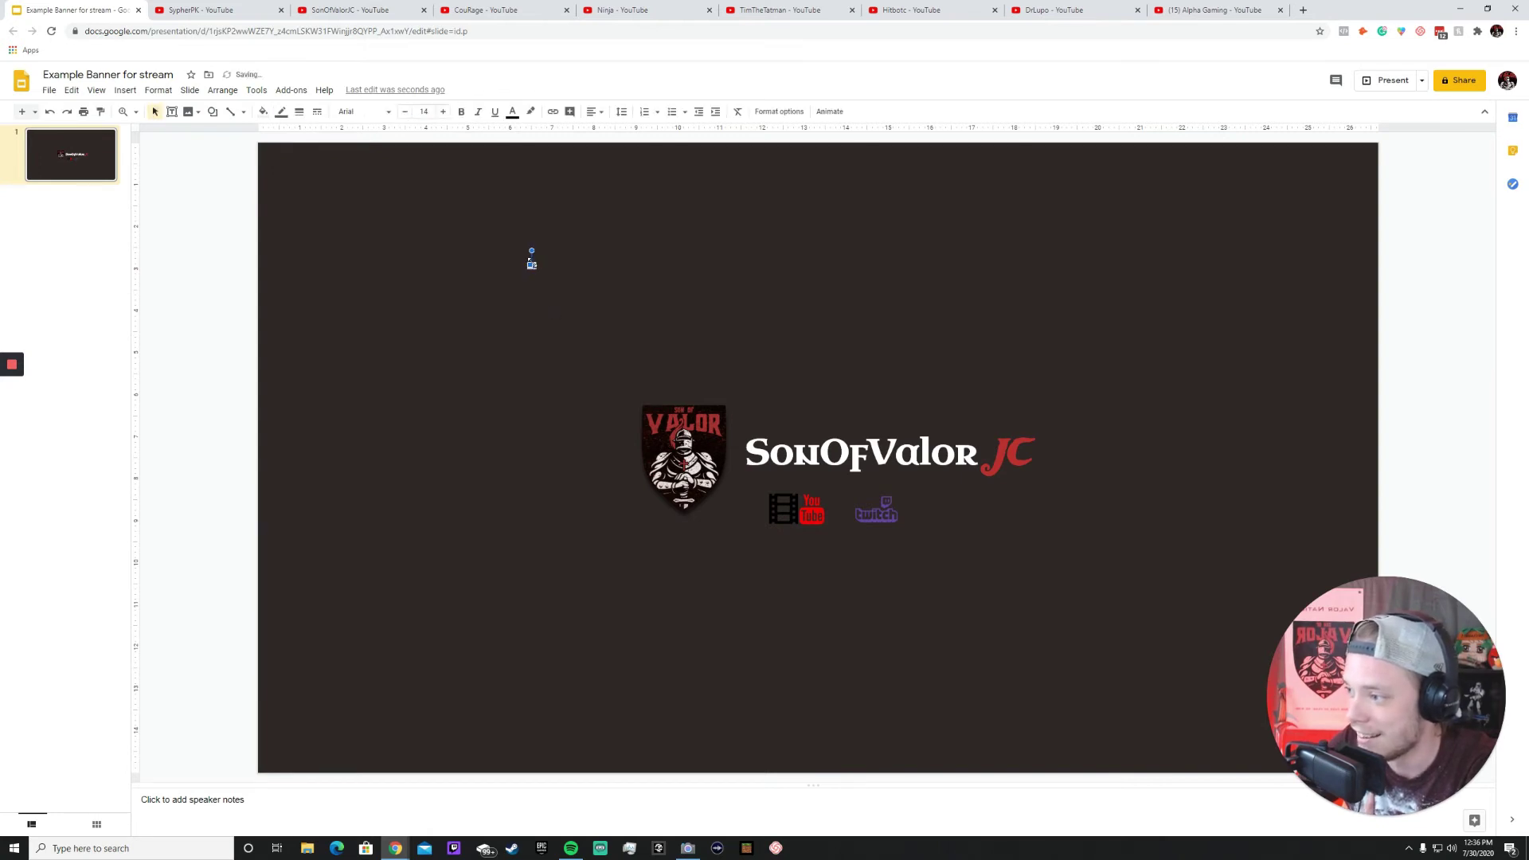
pyautogui.rightClick(532, 266)
pyautogui.click(590, 295)
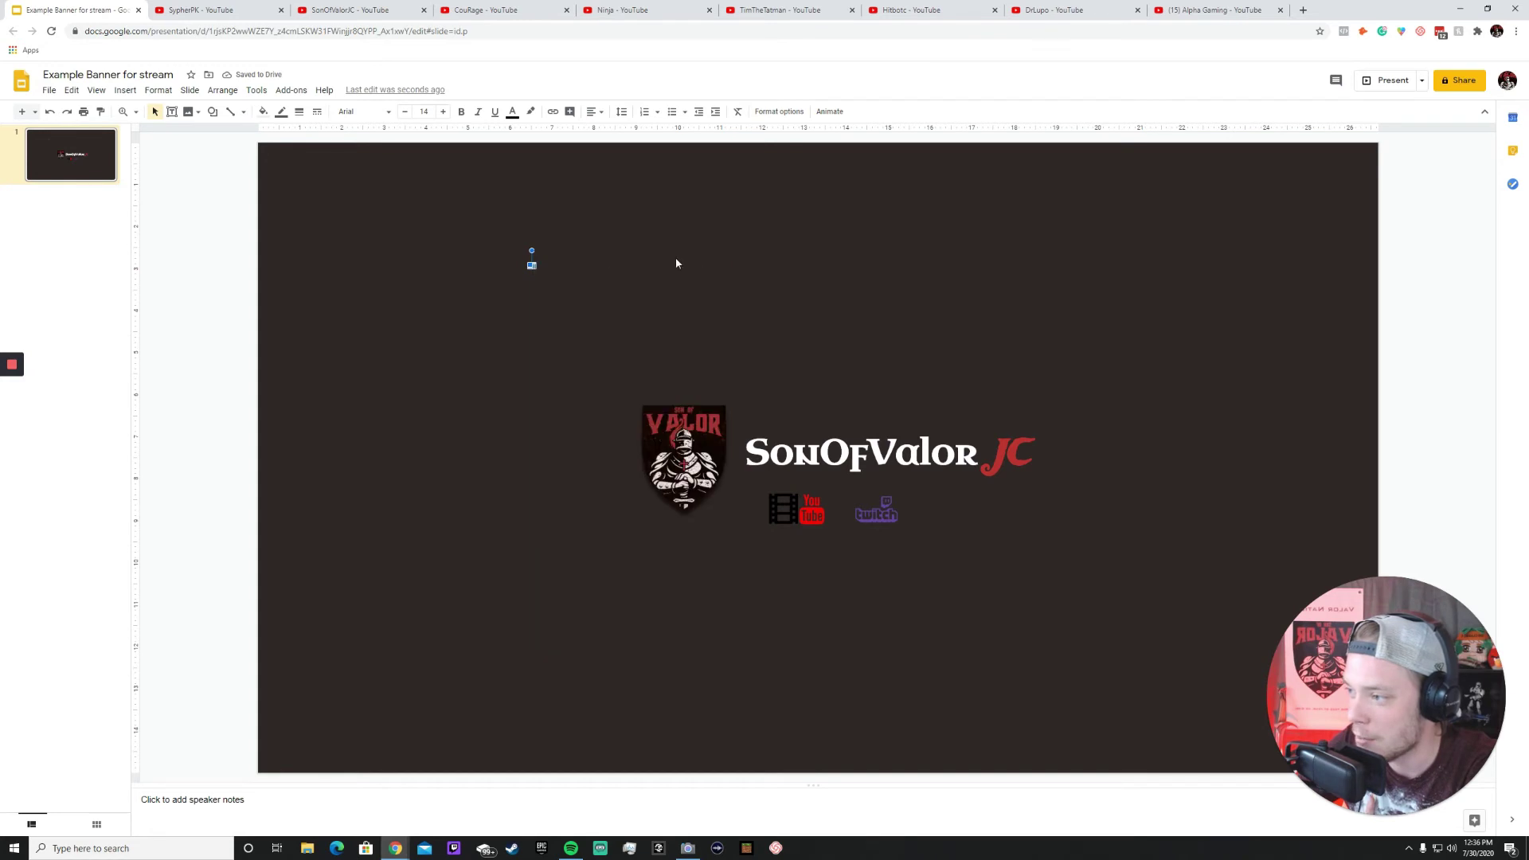
# Paste two copies of the dot and place one above "JC" and the other just above the shield's upper right edge.
pyautogui.rightClick(721, 342)
pyautogui.click(766, 393)
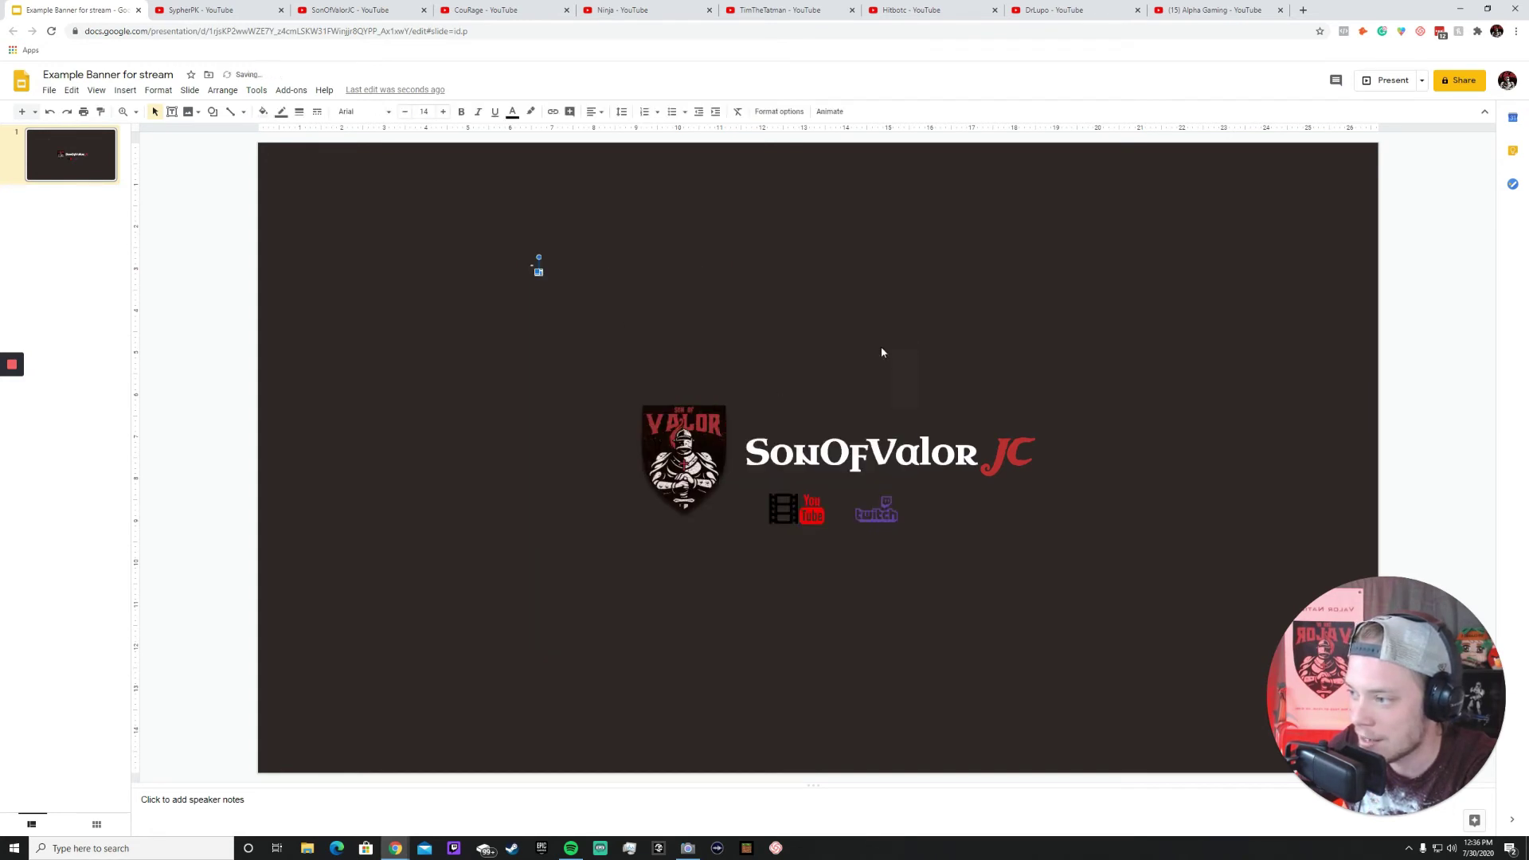
pyautogui.moveTo(538, 272); pyautogui.dragTo(603, 287)
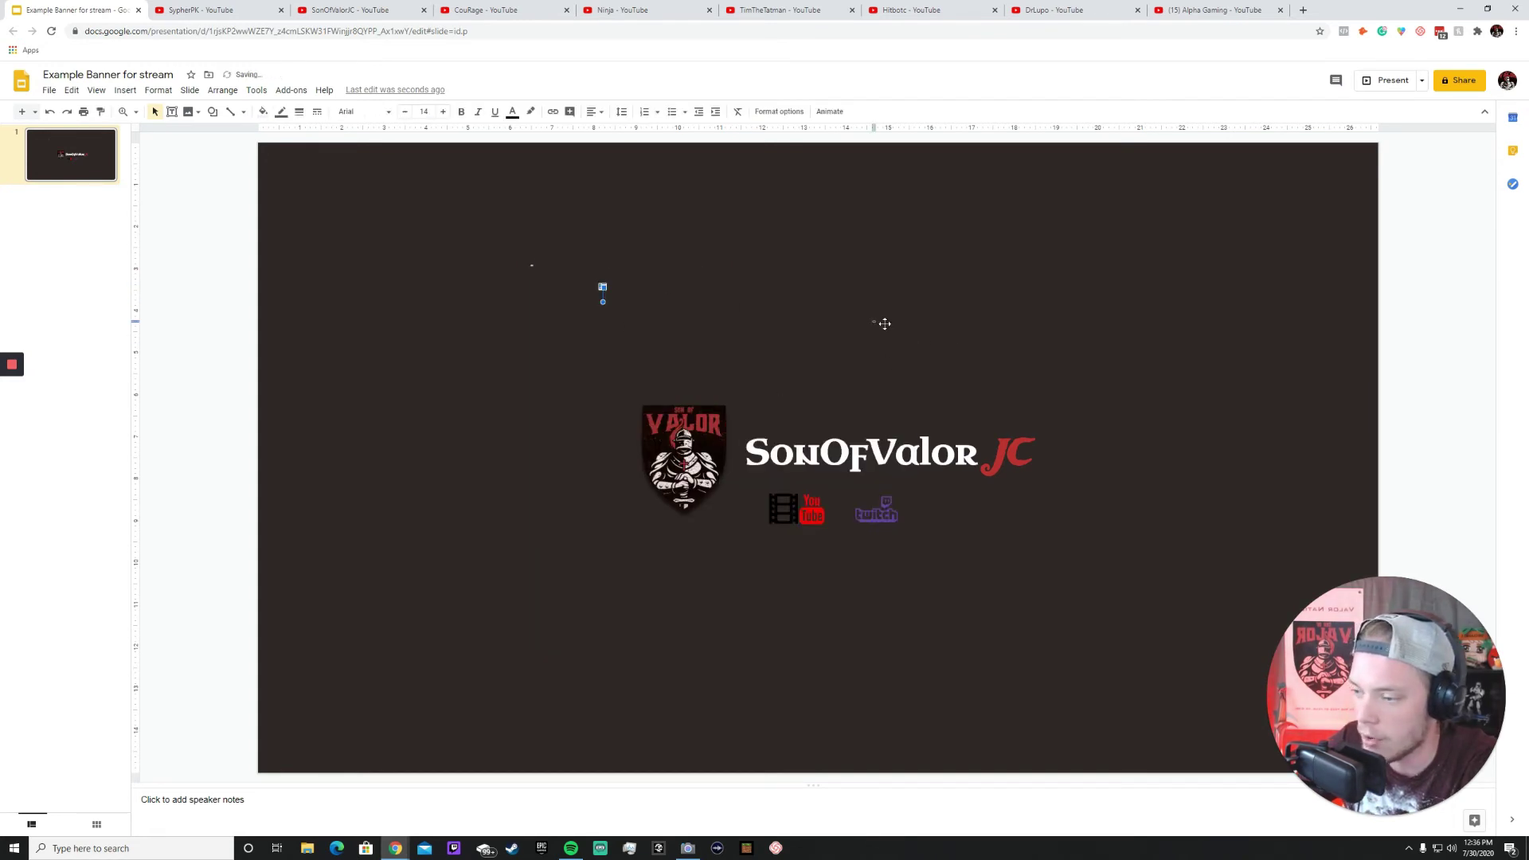
pyautogui.click(1009, 359)
pyautogui.rightClick(750, 315)
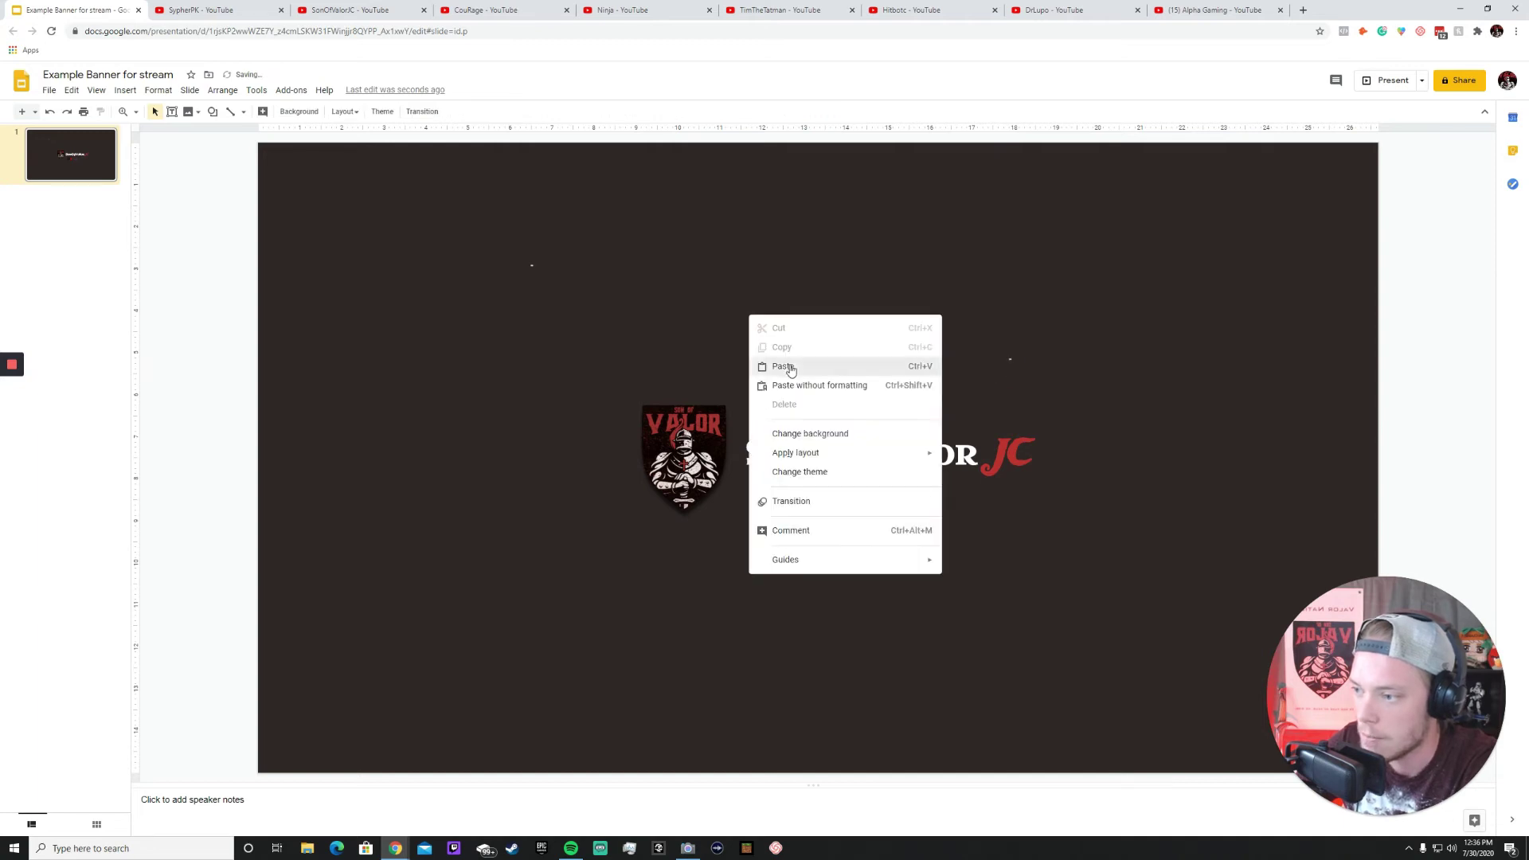
pyautogui.click(766, 367)
pyautogui.click(571, 283)
pyautogui.moveTo(546, 280); pyautogui.dragTo(718, 334)
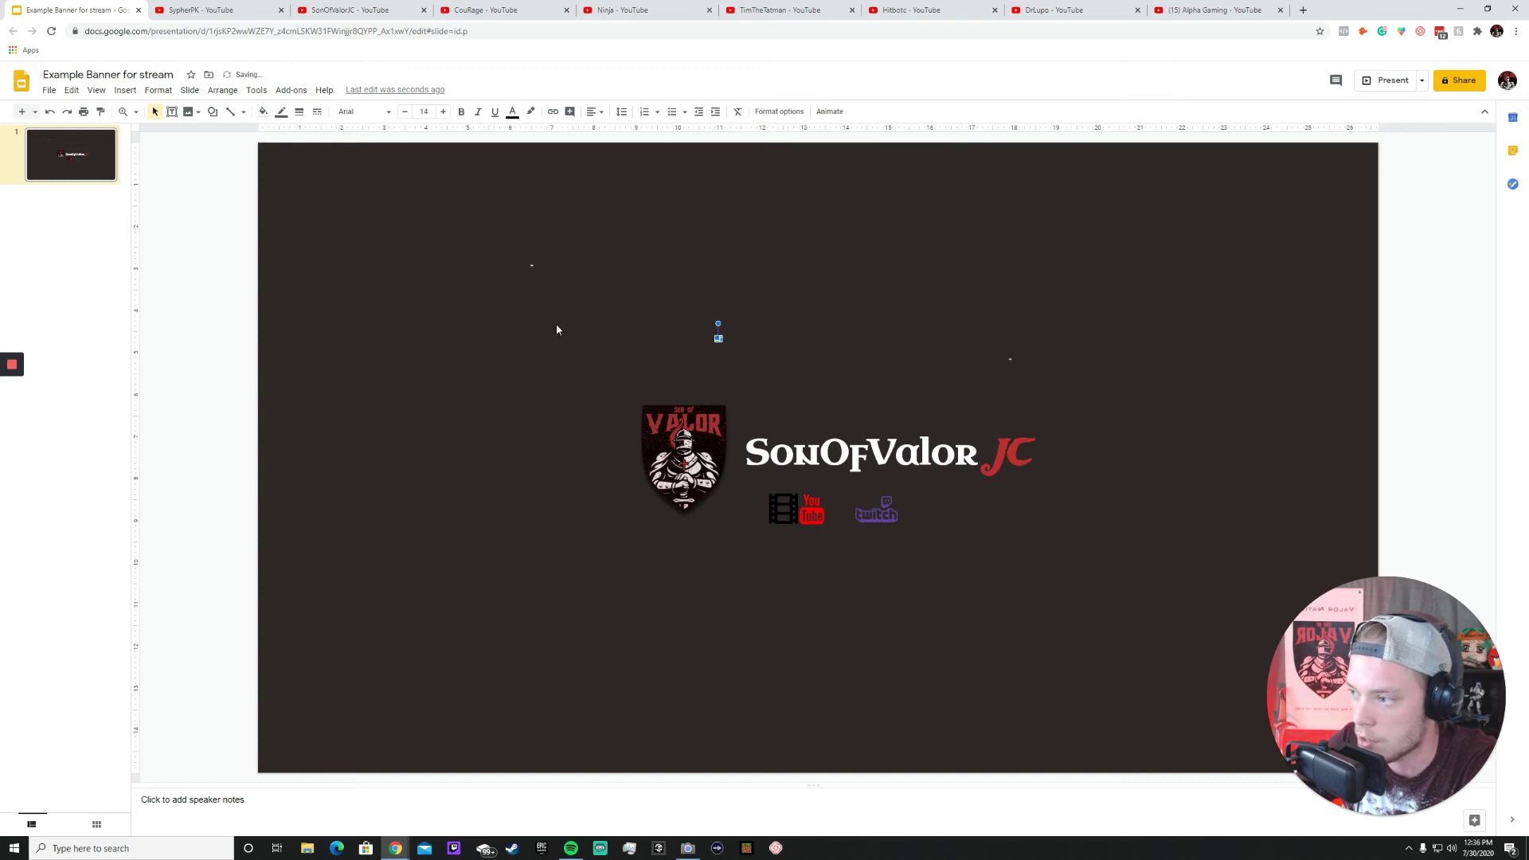
# Paste another copy of the dot and place it to the left of the shield, level with its lower part.
pyautogui.rightClick(584, 322)
pyautogui.click(615, 389)
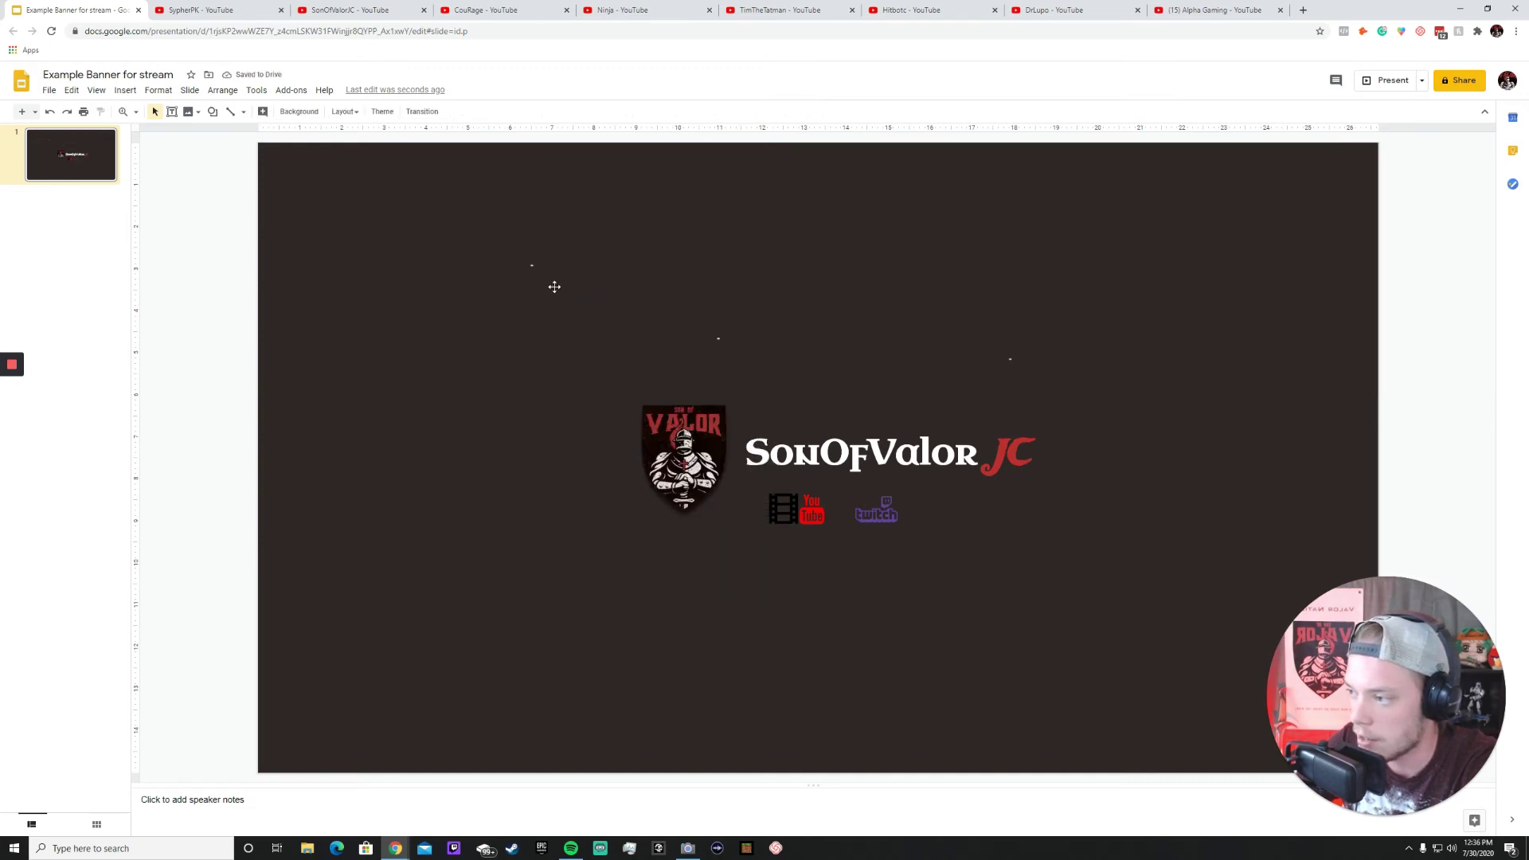
pyautogui.moveTo(550, 316); pyautogui.dragTo(556, 519)
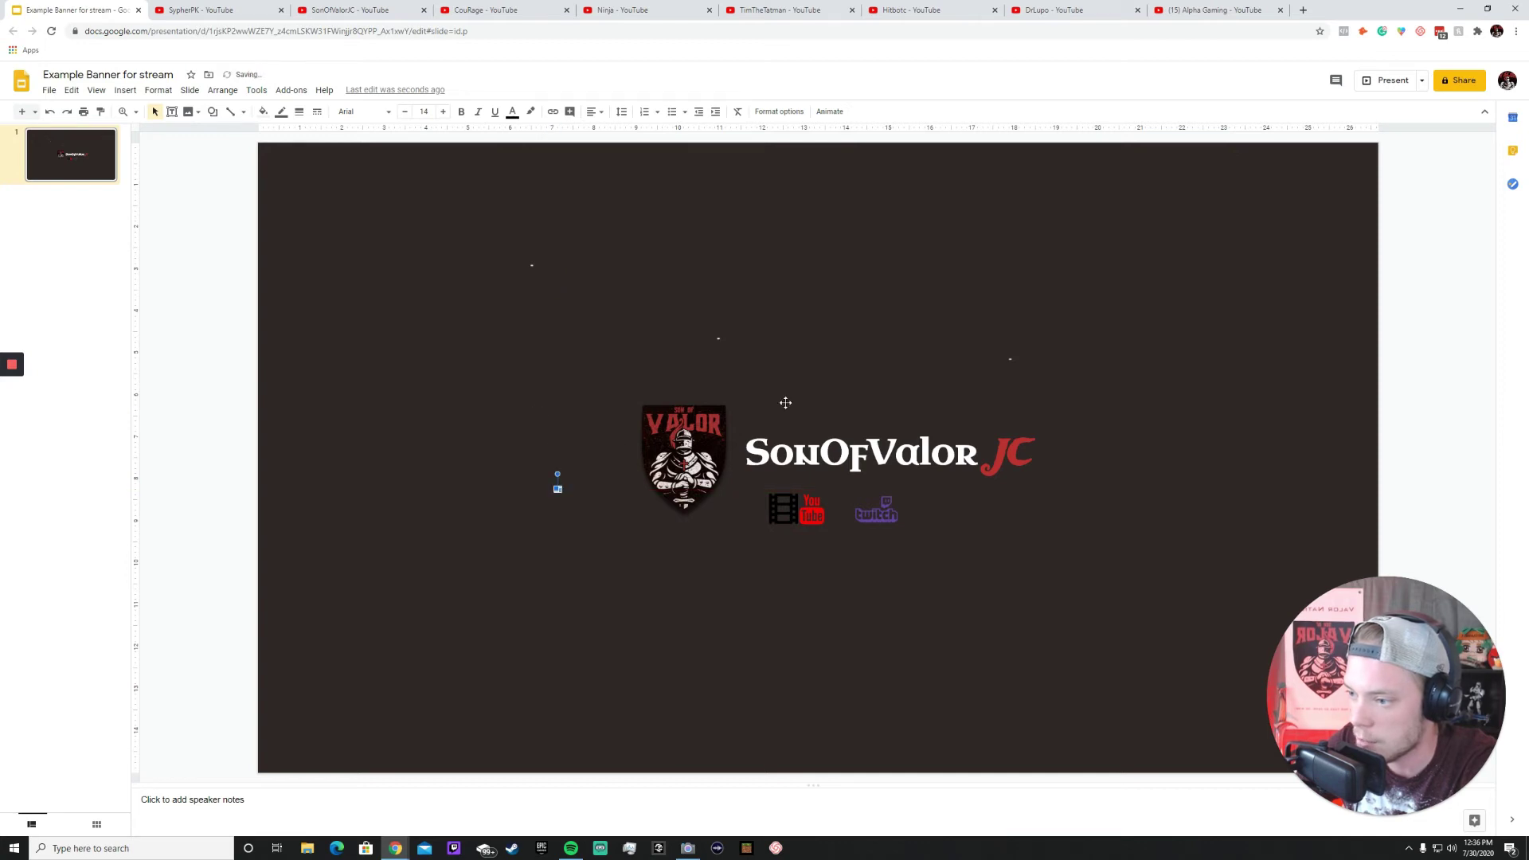
pyautogui.click(808, 358)
# Scatter the remaining dots by placing one right of "JC" near the logos' height and one just off the shield's upper left corner.
pyautogui.rightClick(610, 350)
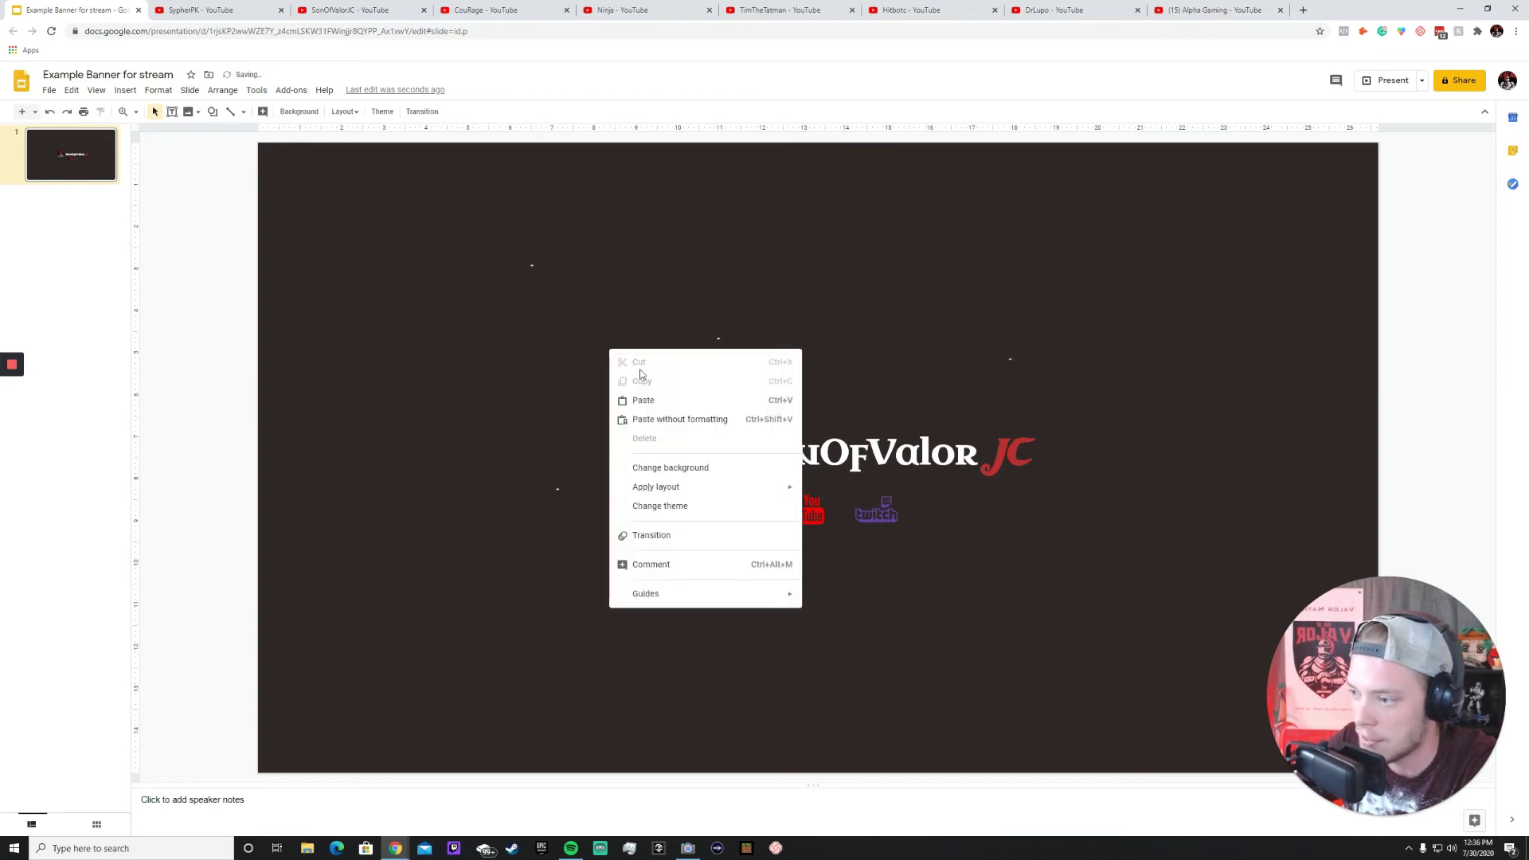
pyautogui.click(629, 398)
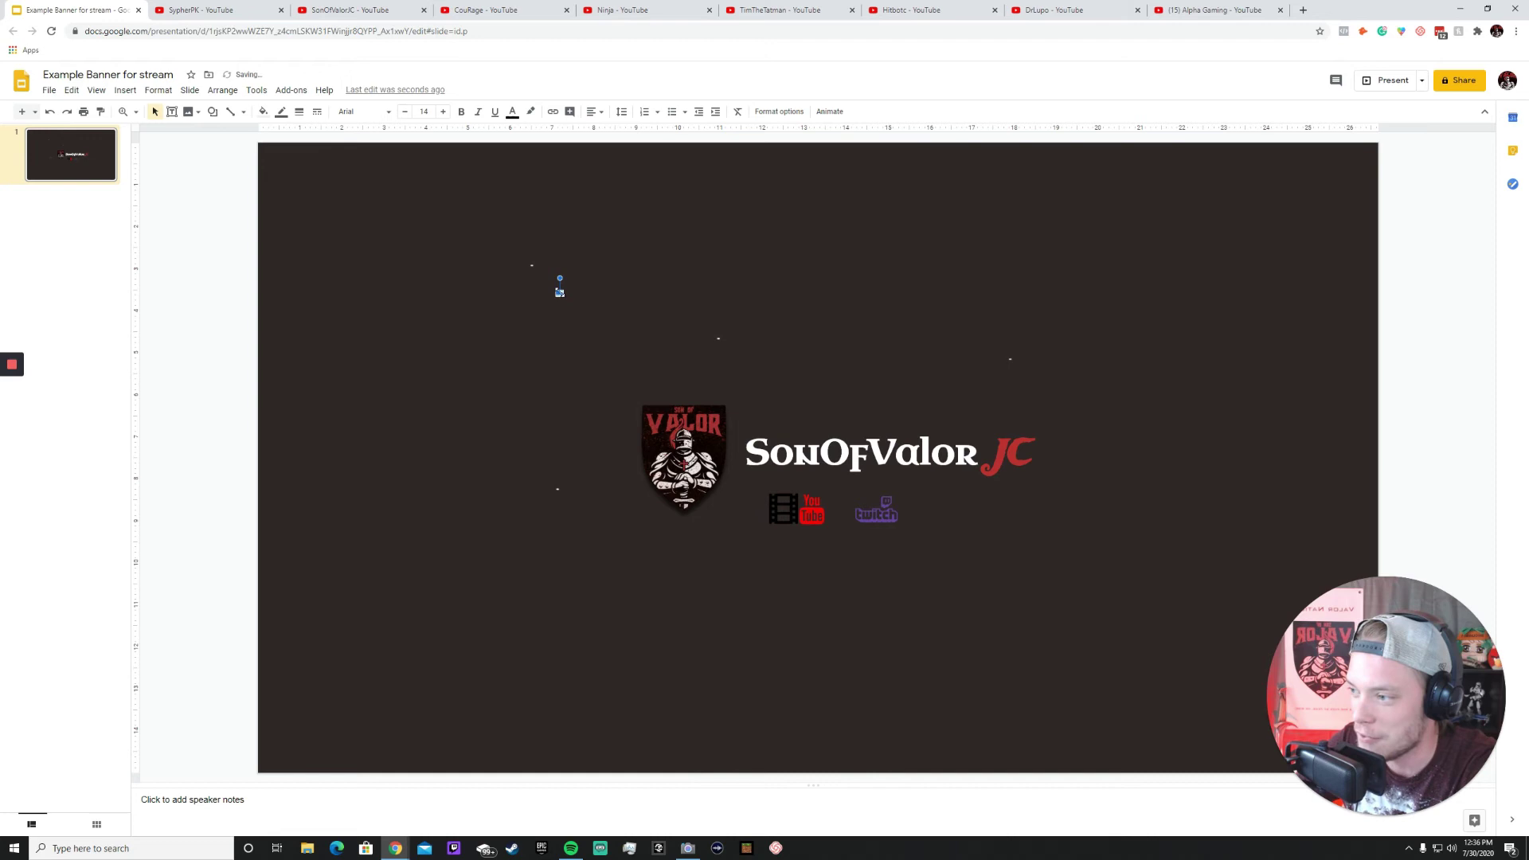
pyautogui.click(562, 300)
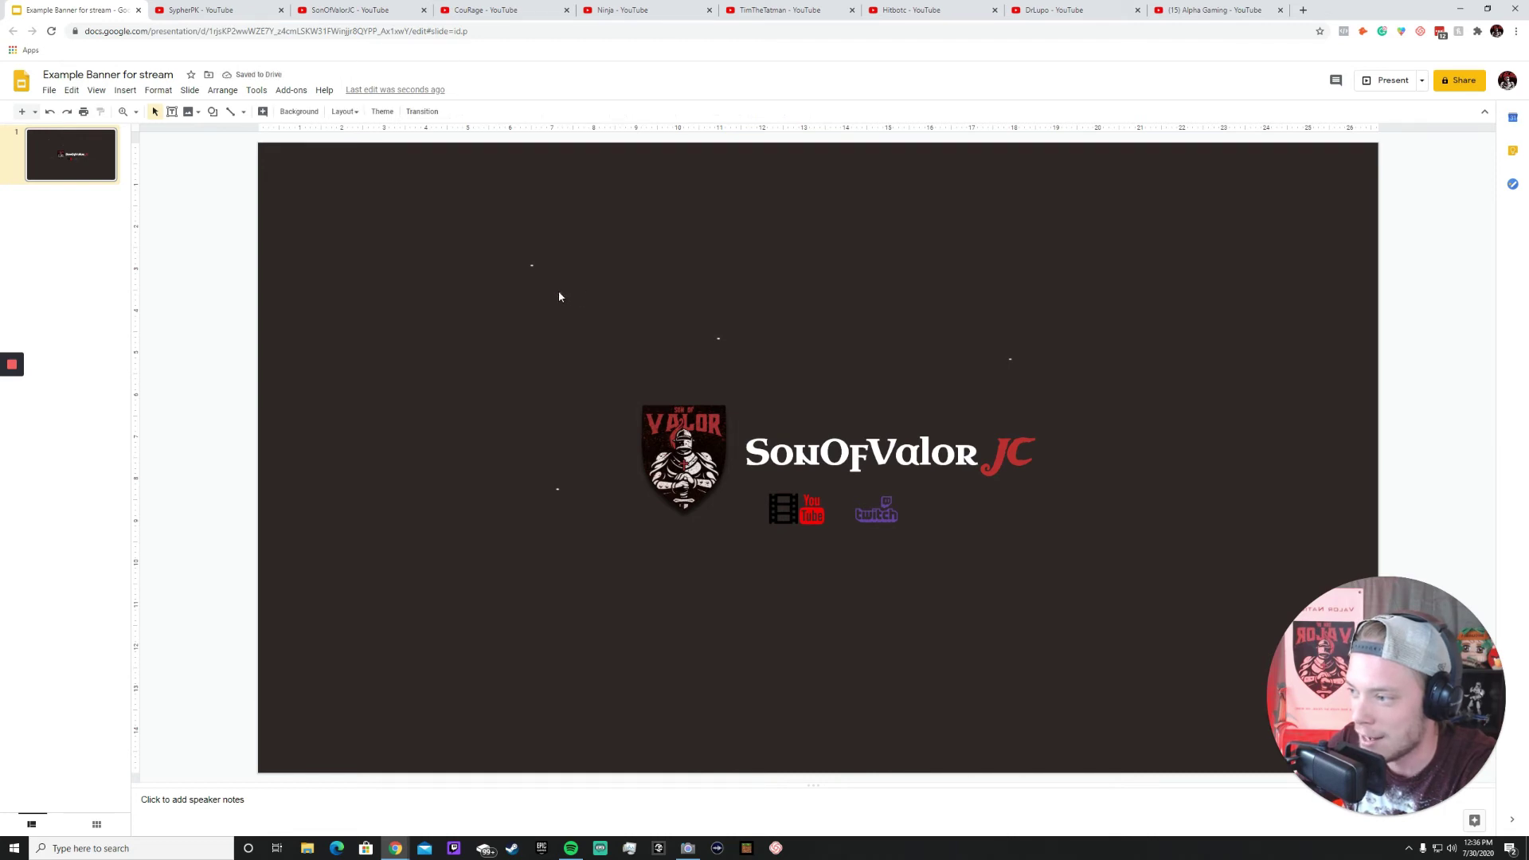
pyautogui.moveTo(559, 297); pyautogui.dragTo(623, 423)
pyautogui.click(954, 361)
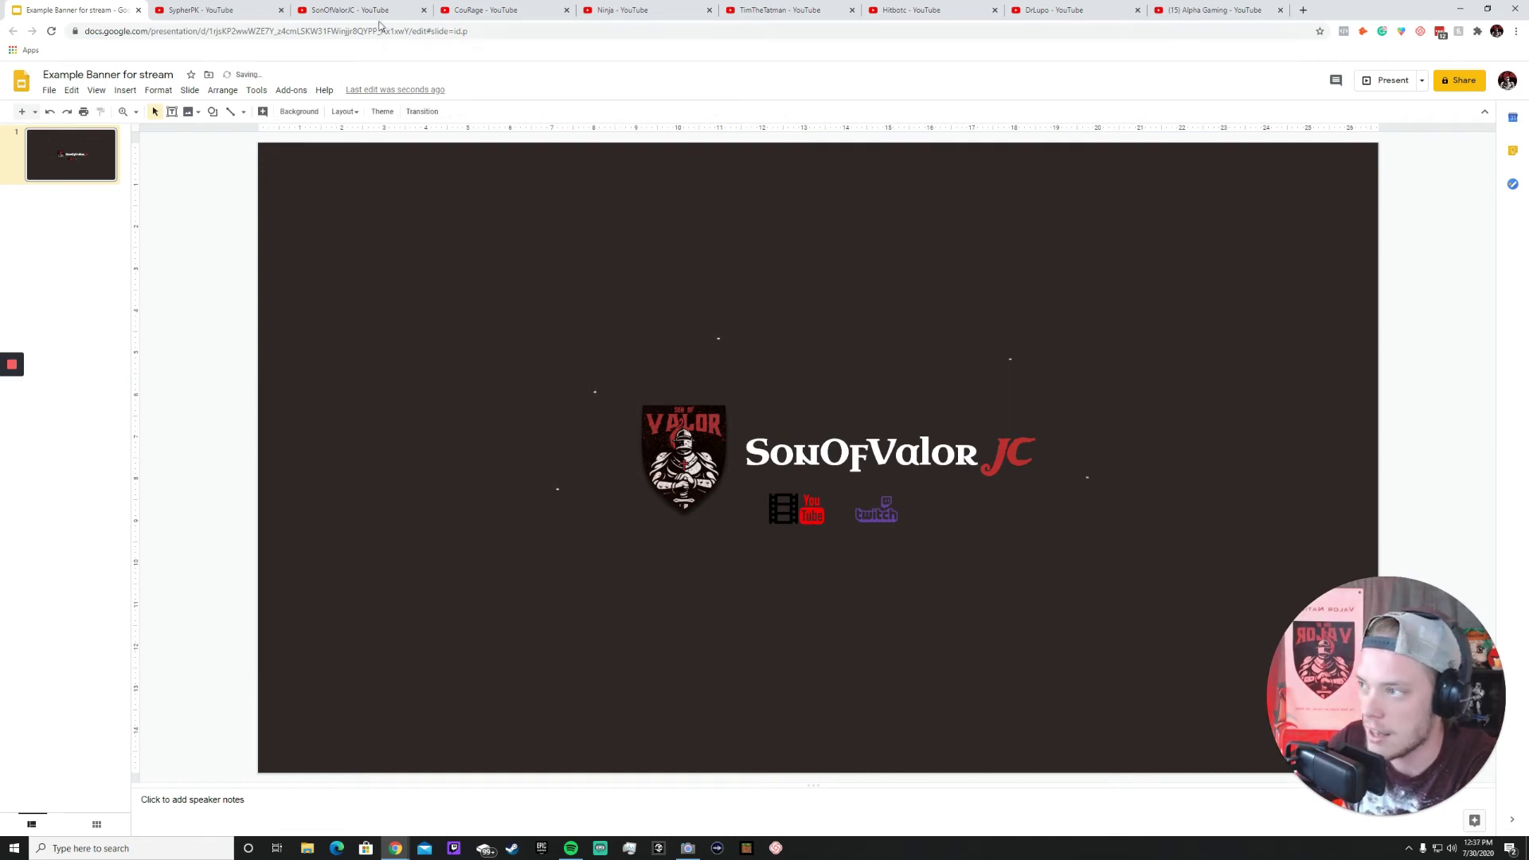
# Compare the scattered dots with SypherPK's channel banner and inspect the fill colour options of the dot above the shield.
pyautogui.click(212, 10)
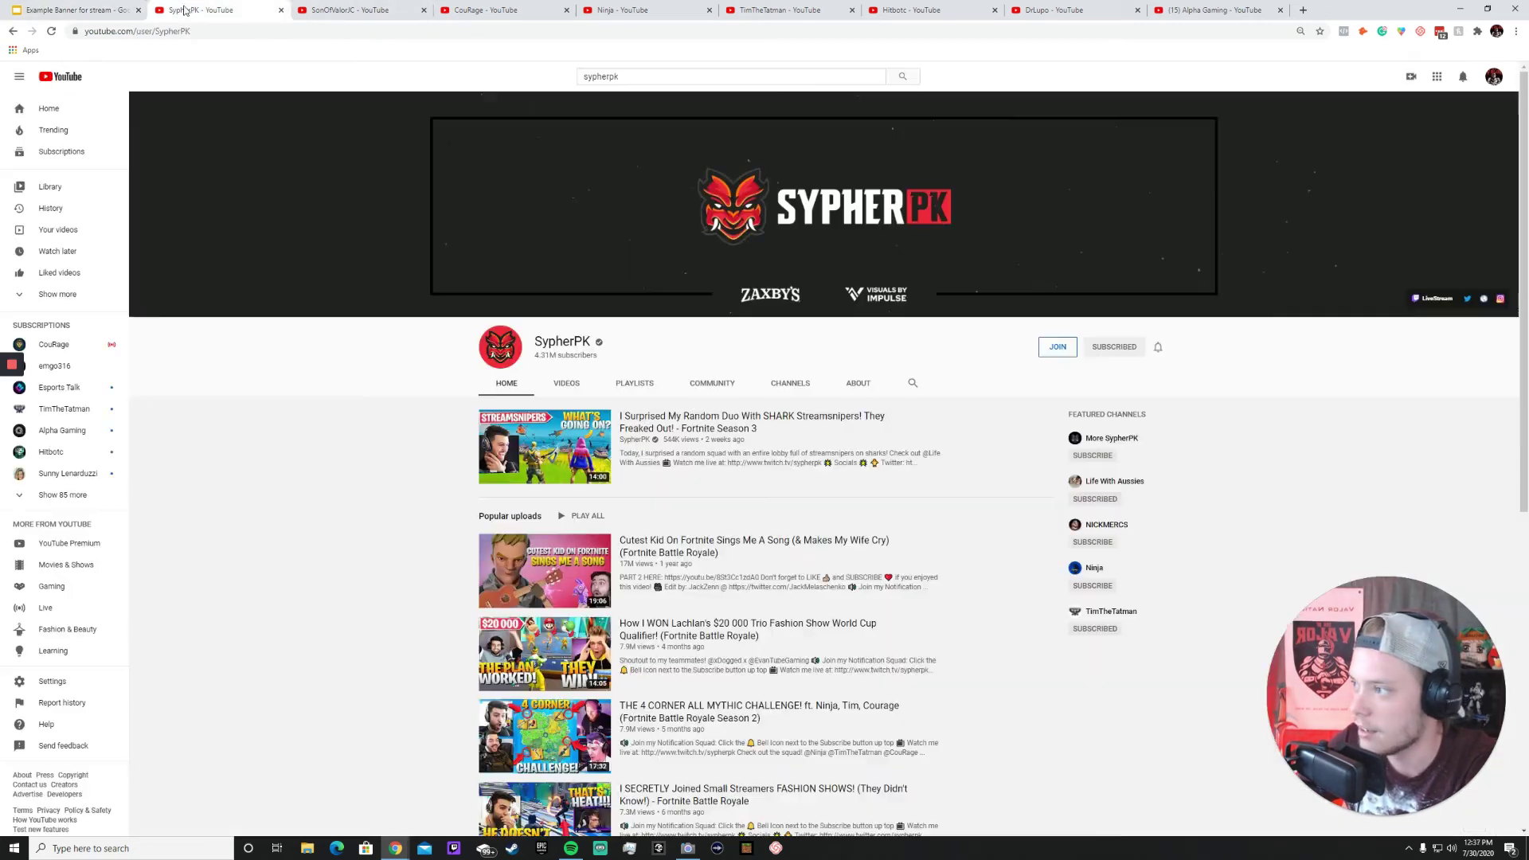
pyautogui.click(49, 14)
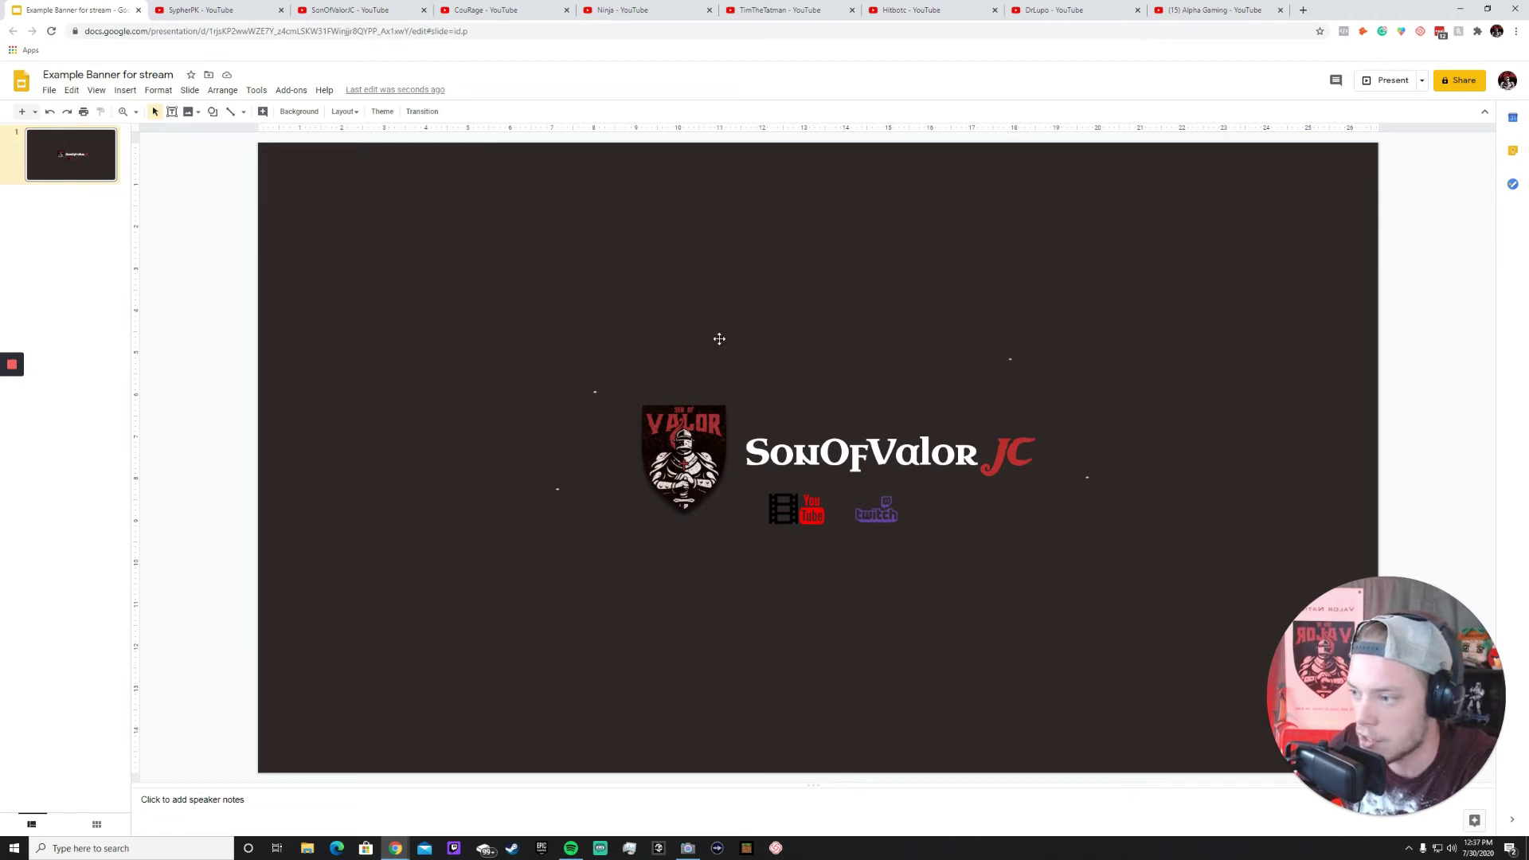
pyautogui.click(719, 339)
pyautogui.click(263, 111)
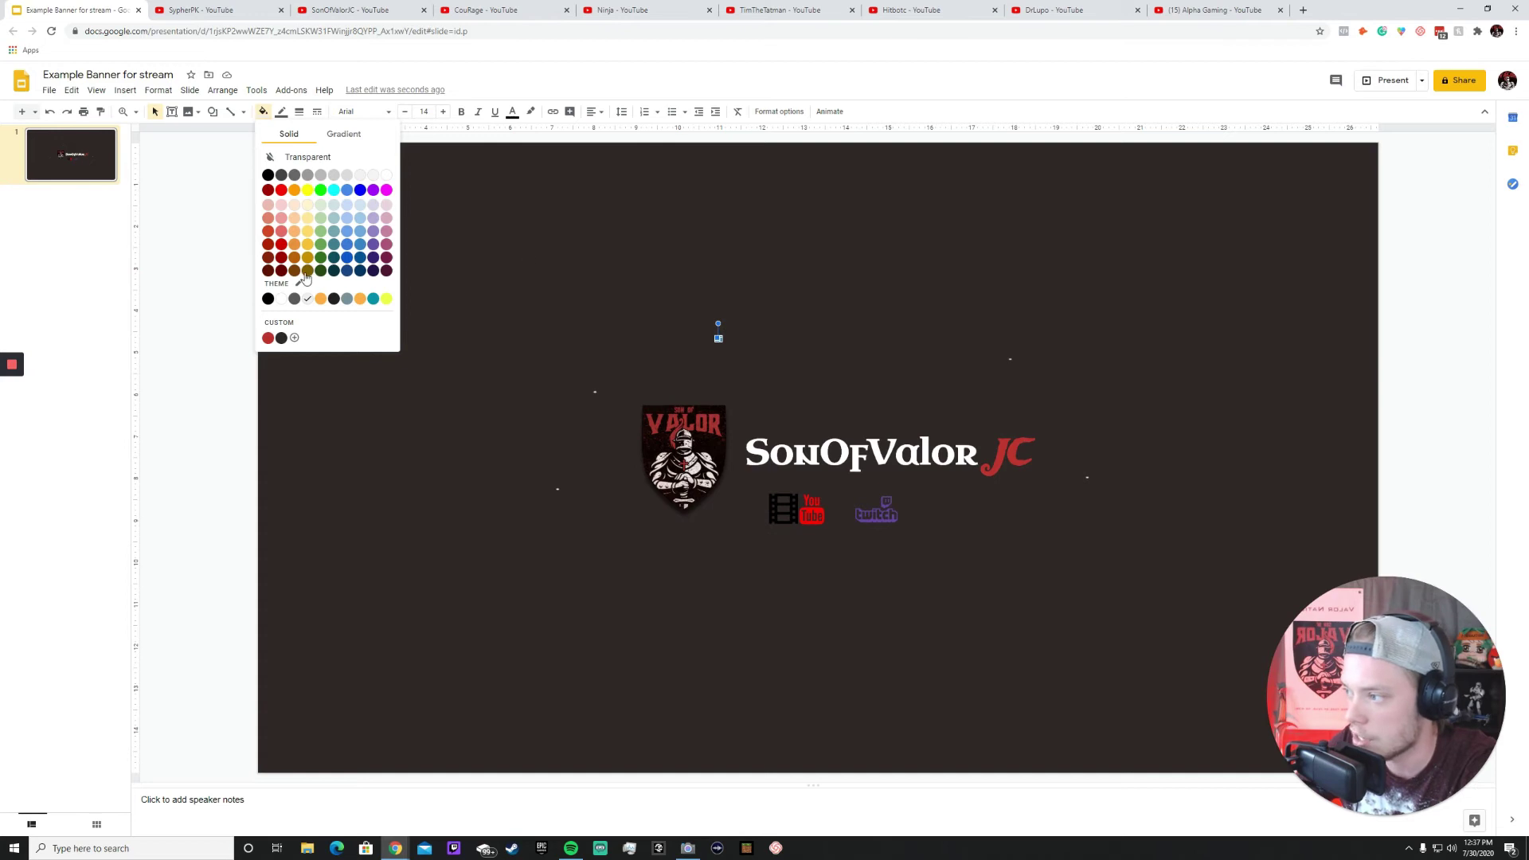
pyautogui.click(462, 179)
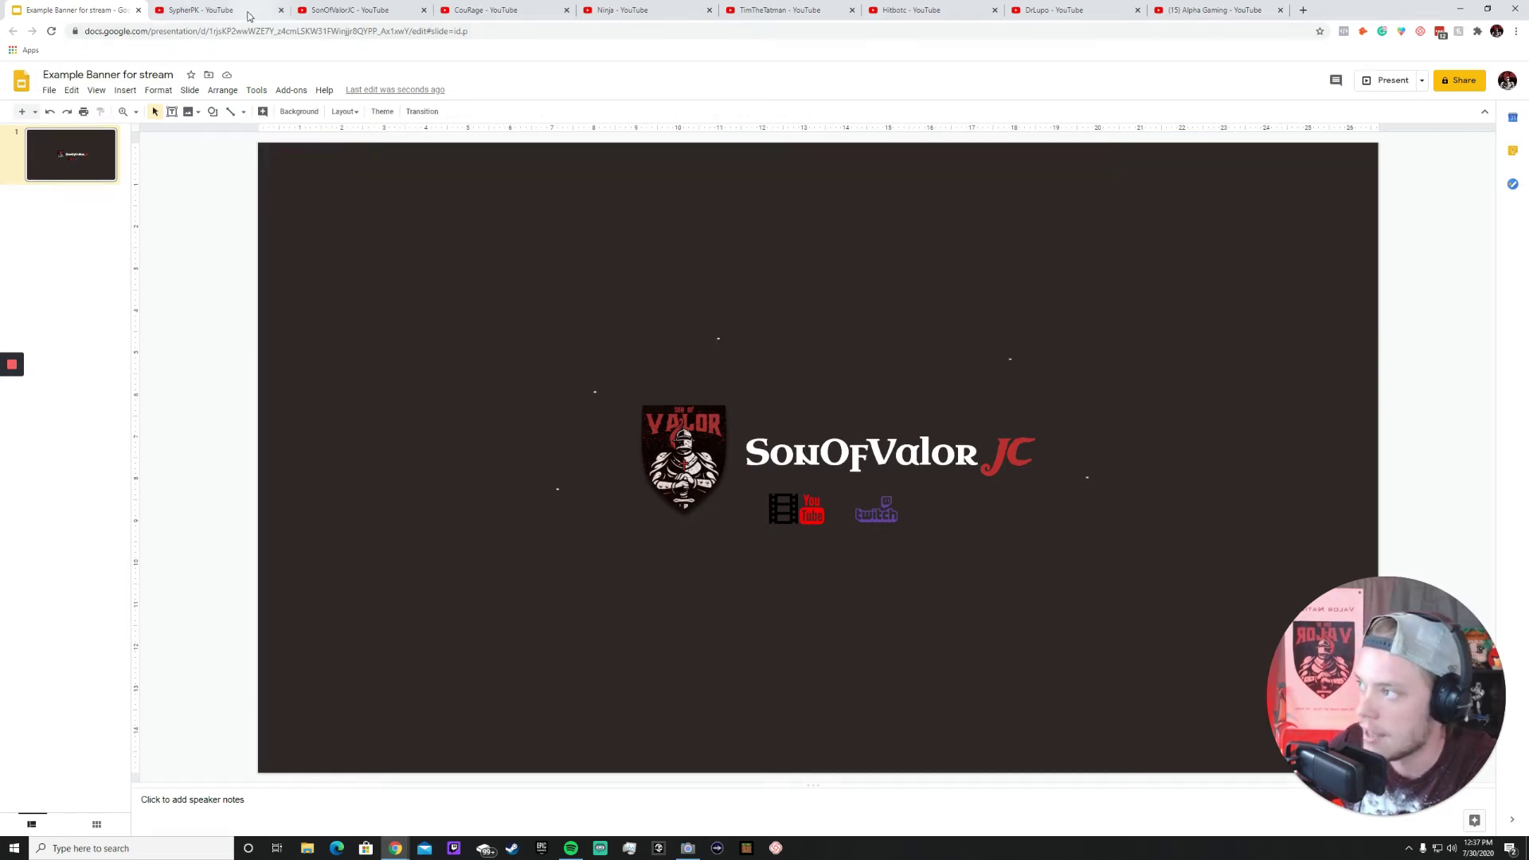
pyautogui.click(208, 9)
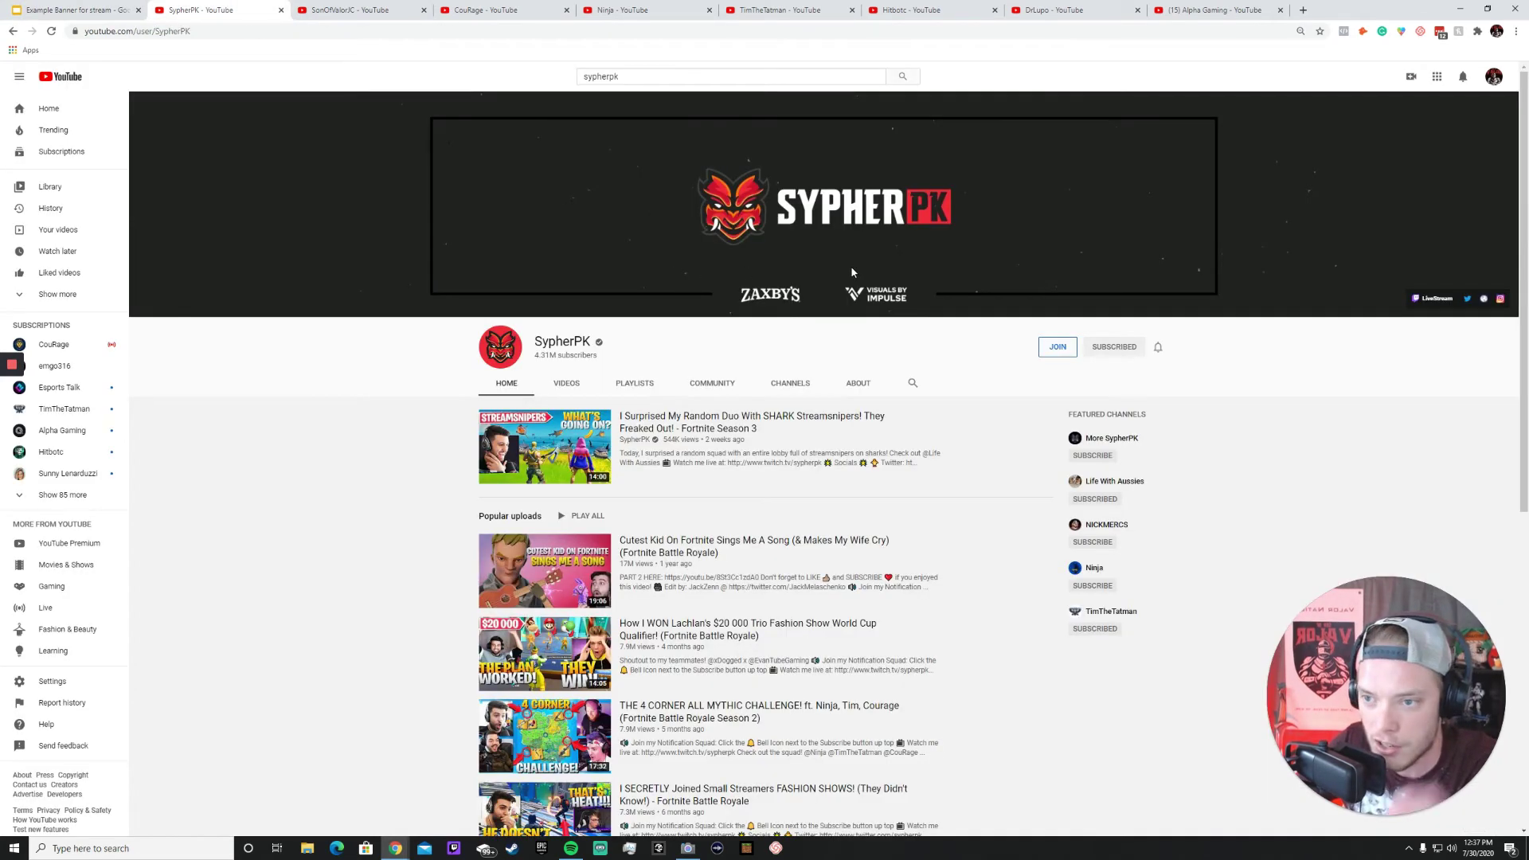
pyautogui.hotkey('ctrl', 'pageup')
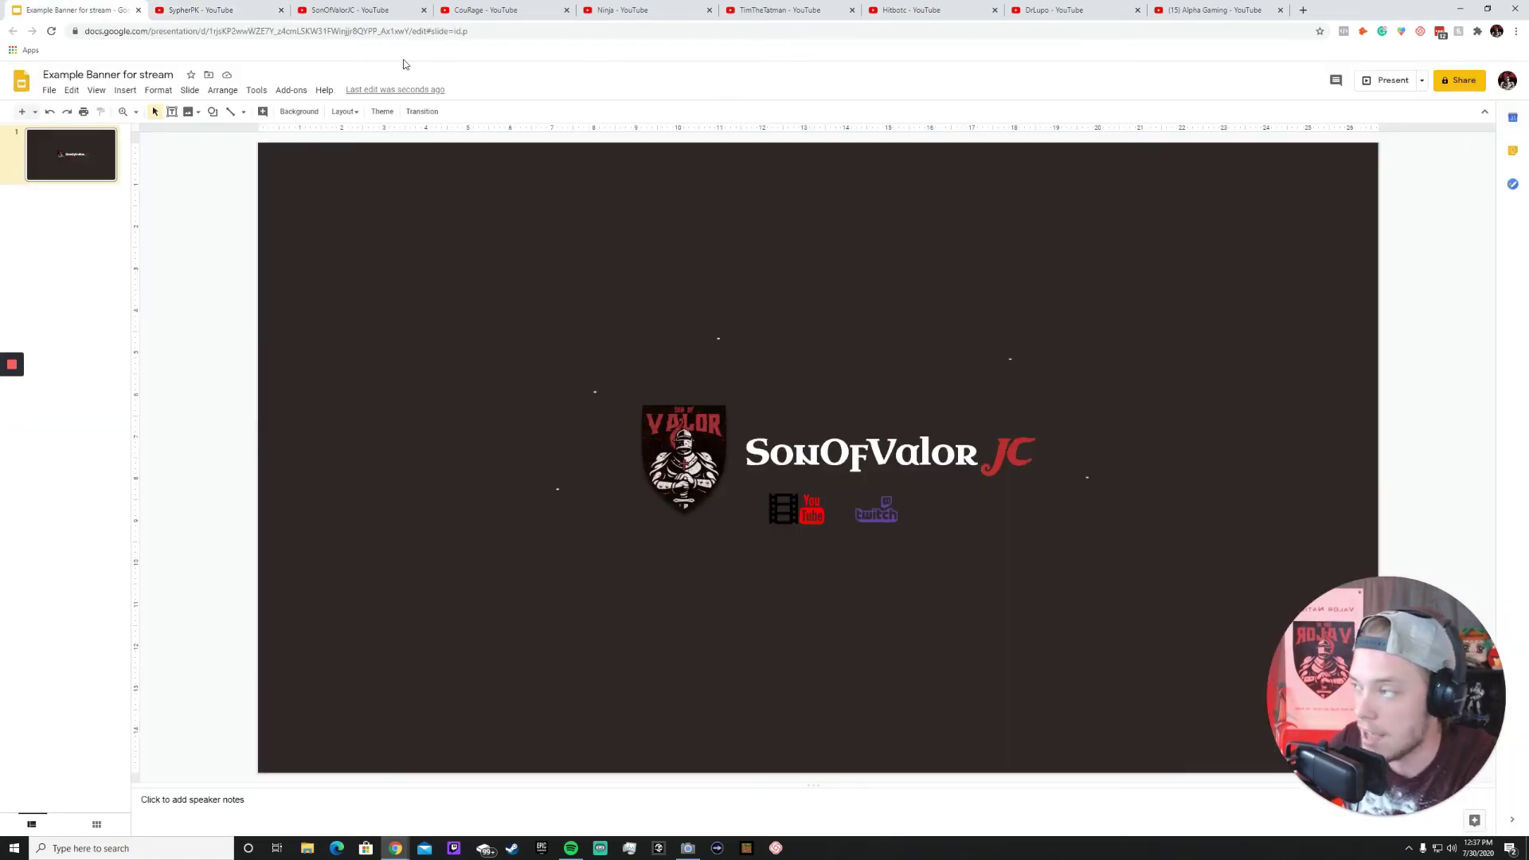
pyautogui.click(215, 11)
pyautogui.hotkey('ctrl', 'pageup')
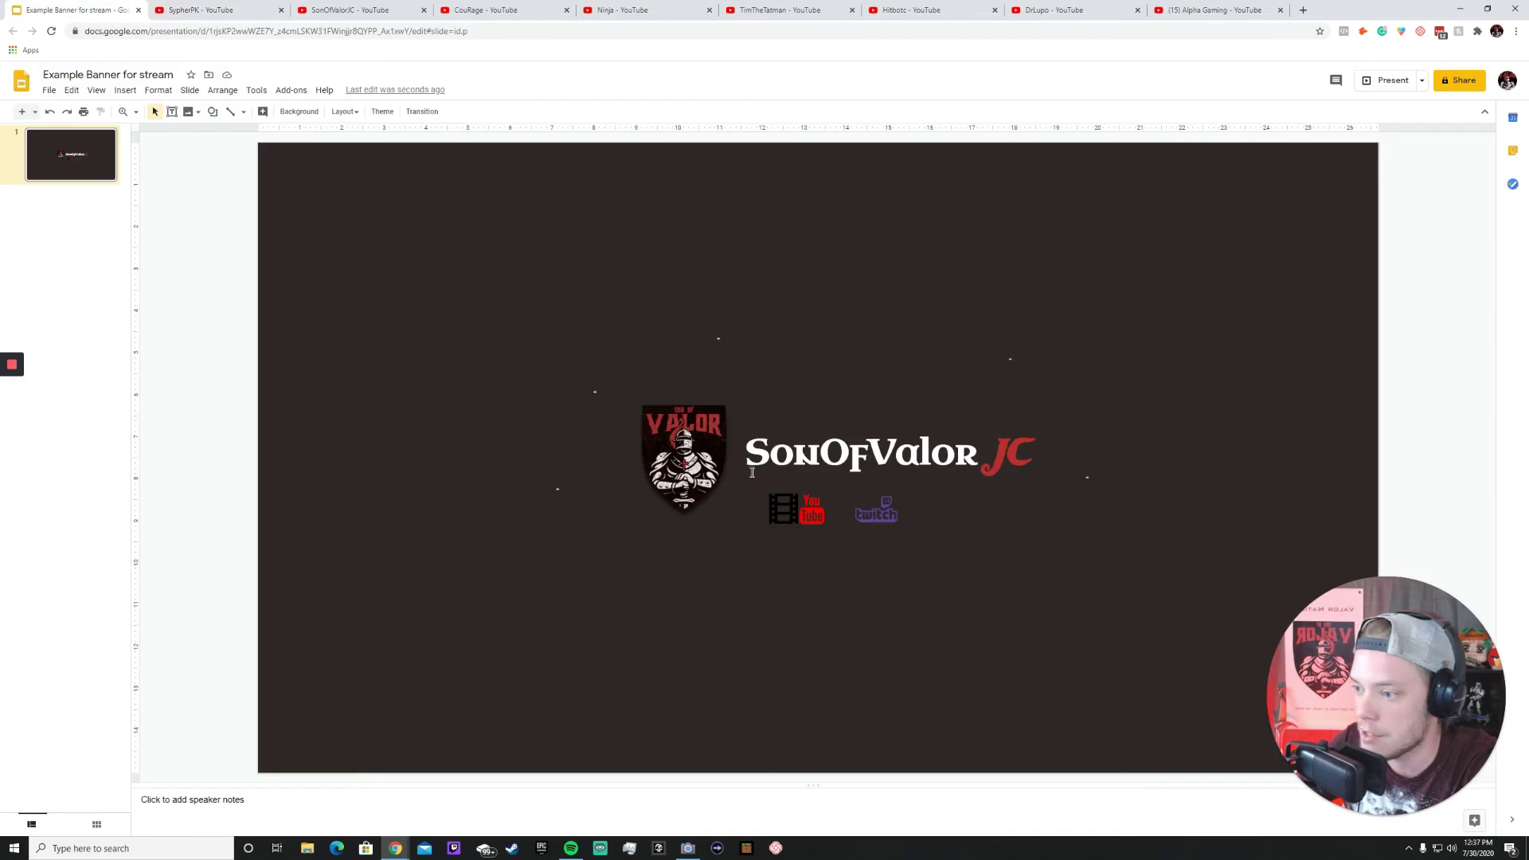
# Check the channel name text against SypherPK's channel banner and examine the rectangular frame around its logo.
pyautogui.doubleClick(786, 454)
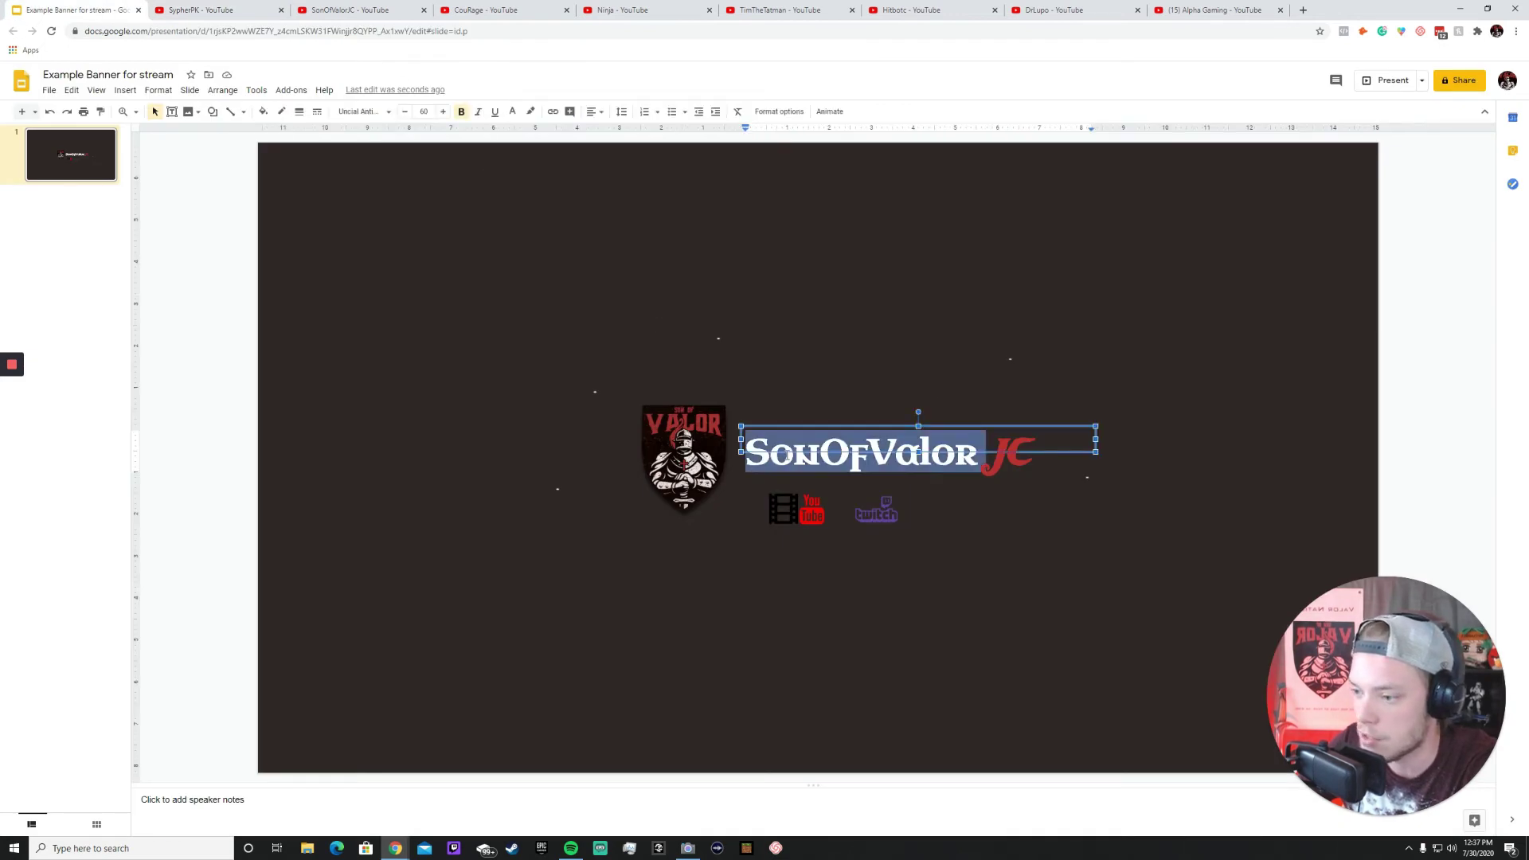
pyautogui.click(898, 452)
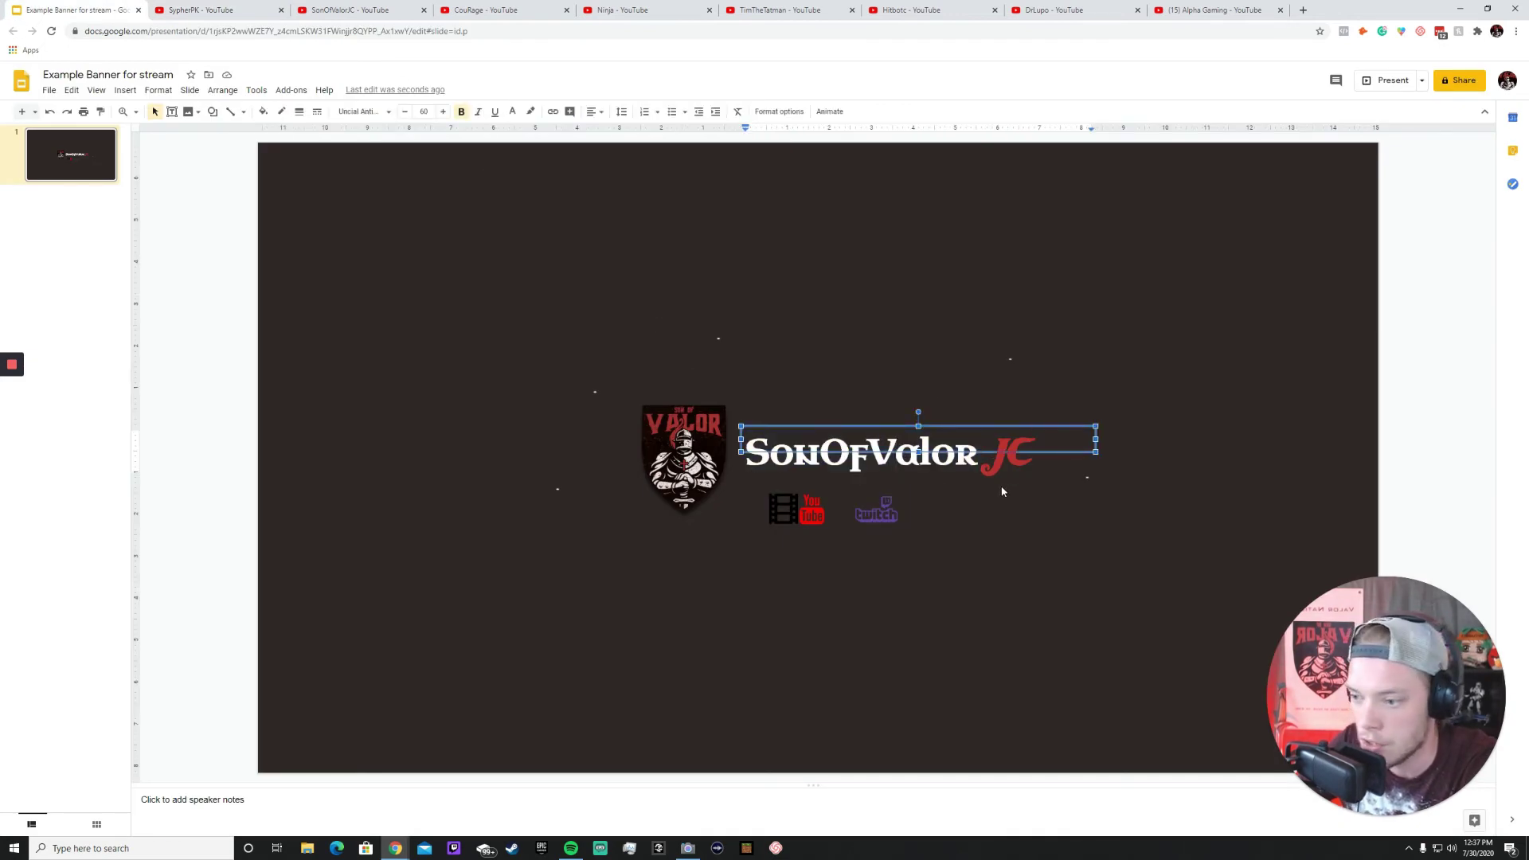
pyautogui.click(1001, 535)
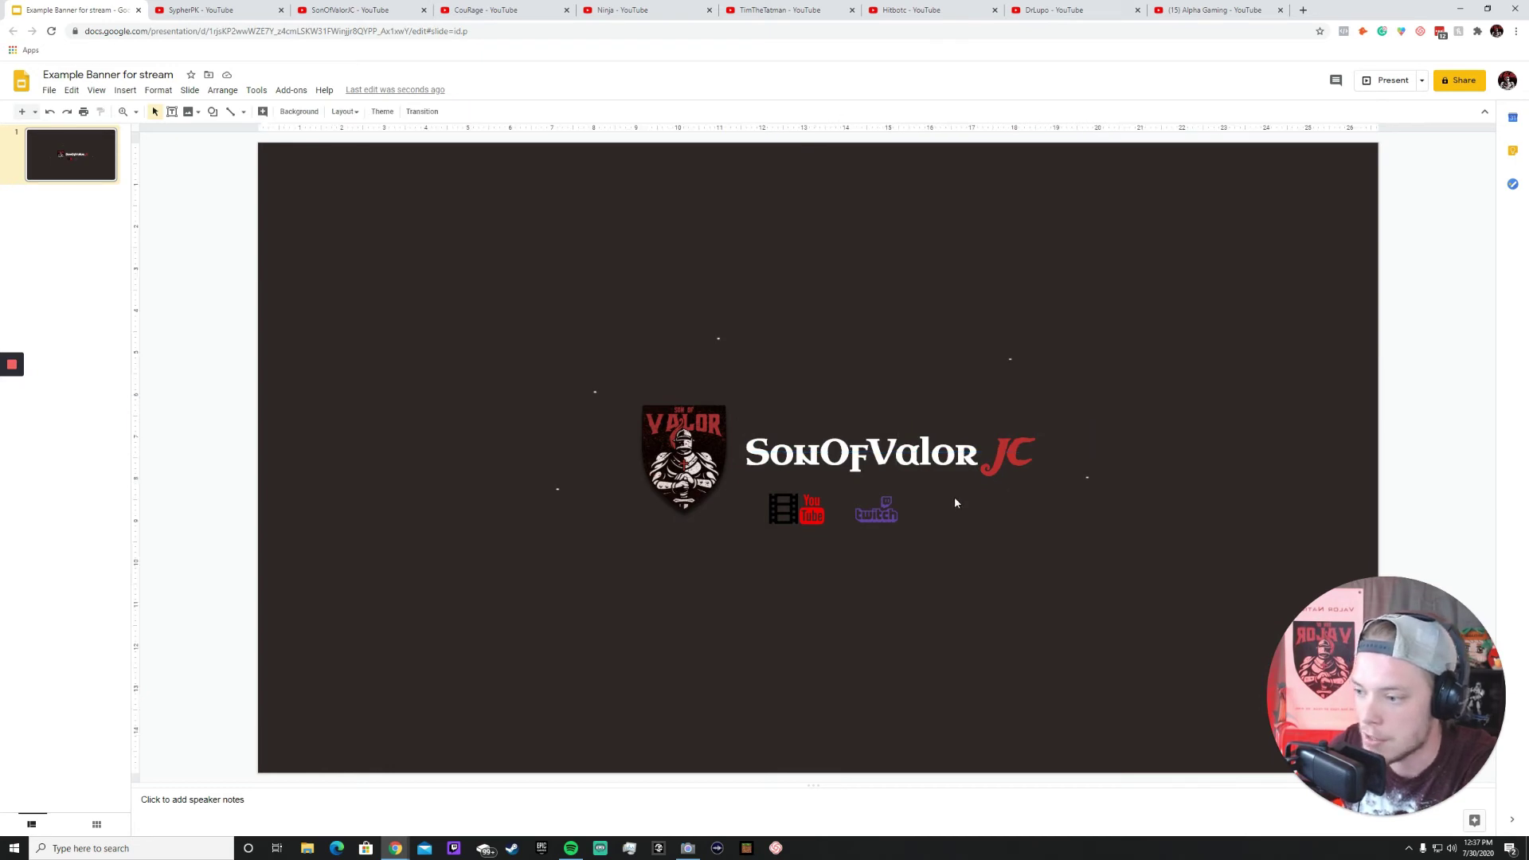
pyautogui.click(239, 10)
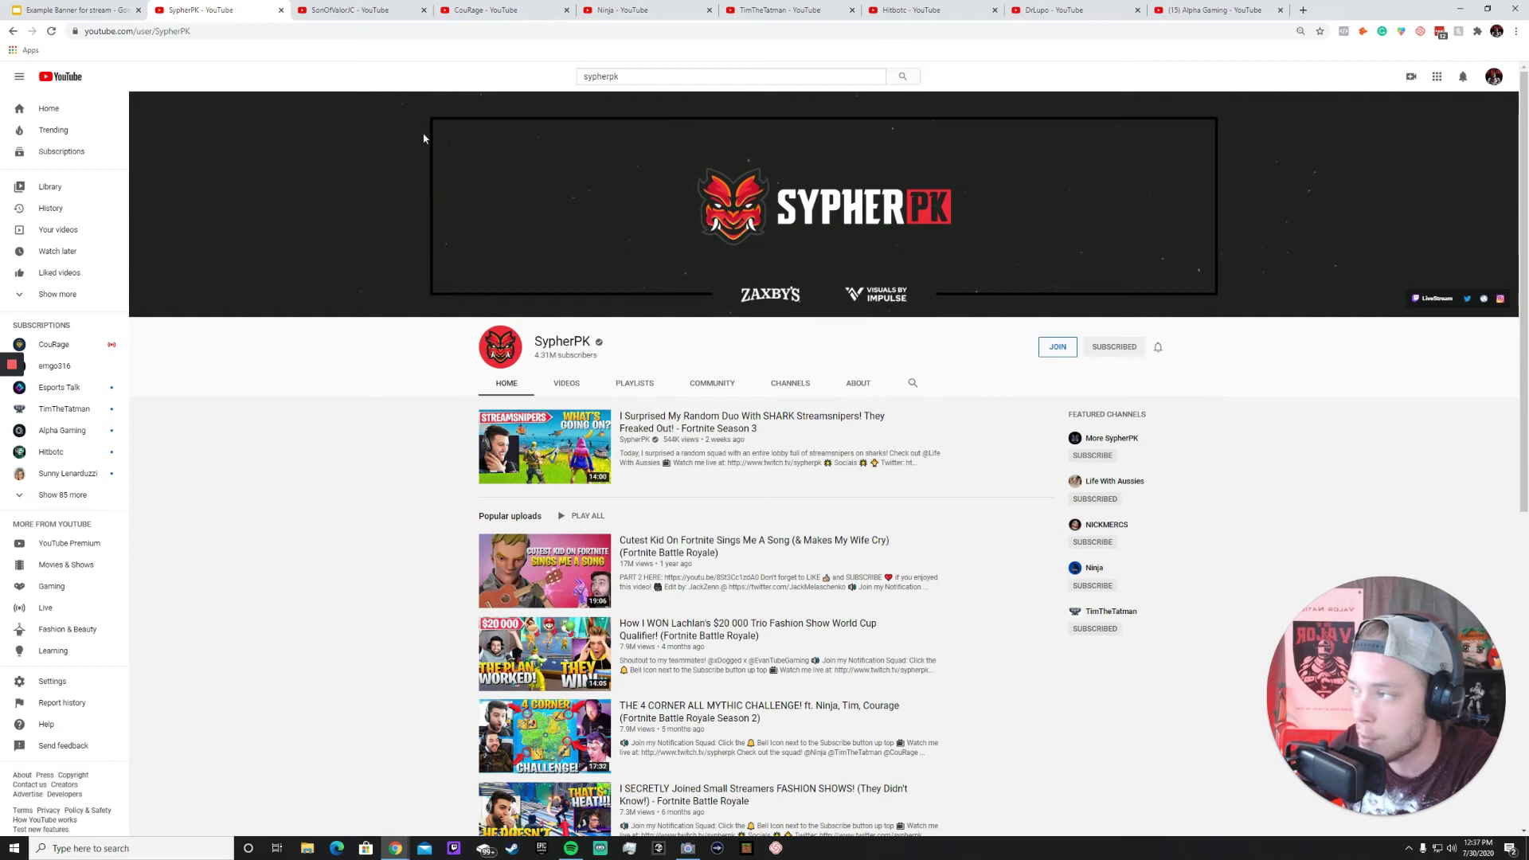
pyautogui.click(75, 10)
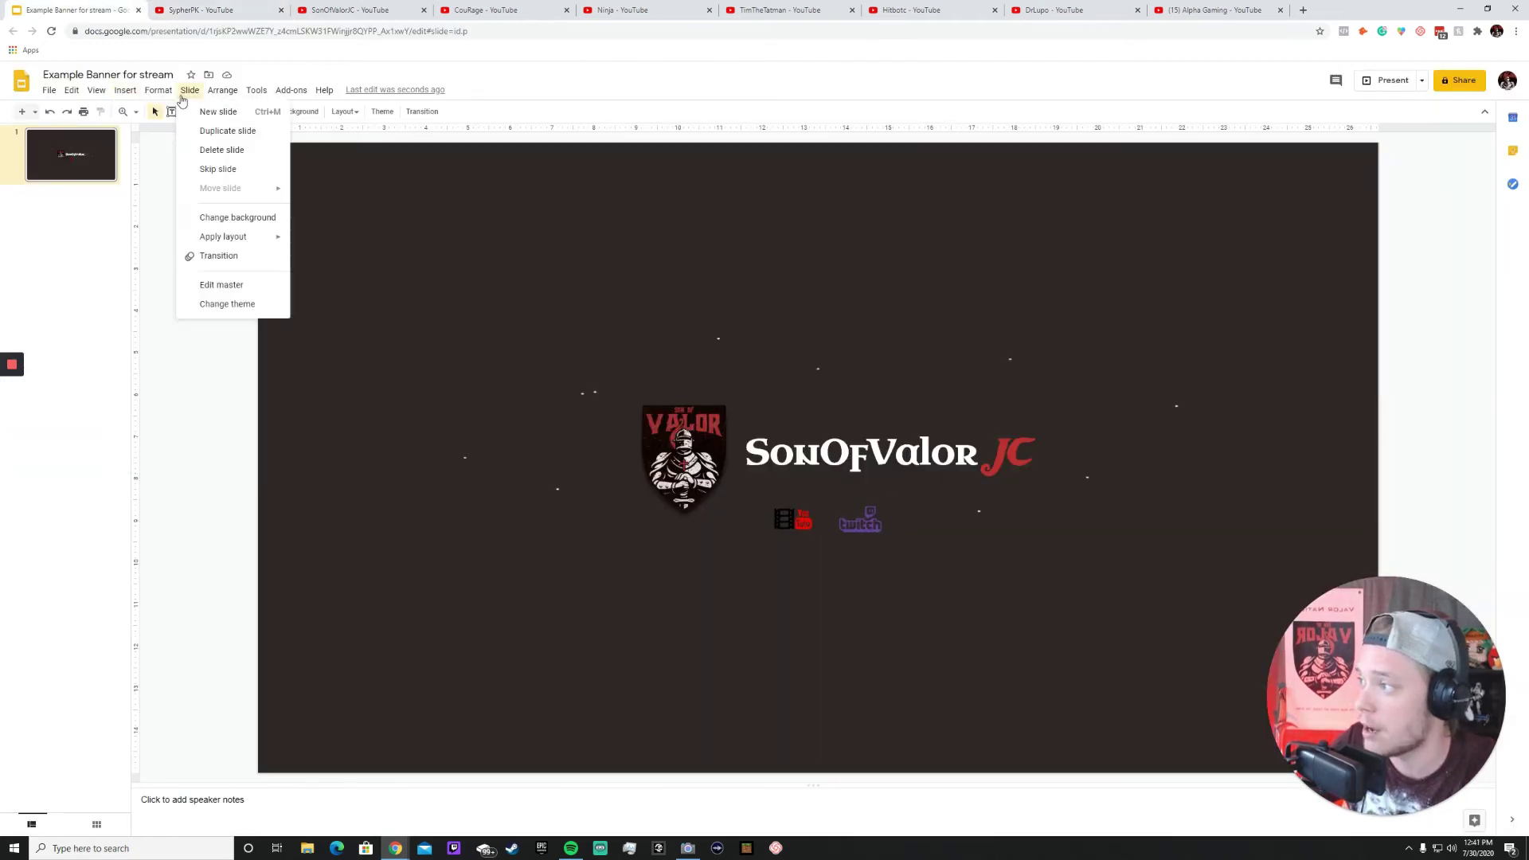
# Draw a thin, wide horizontal rectangle as a bar above the shield and channel name, level with the highest dot.
pyautogui.click(222, 90)
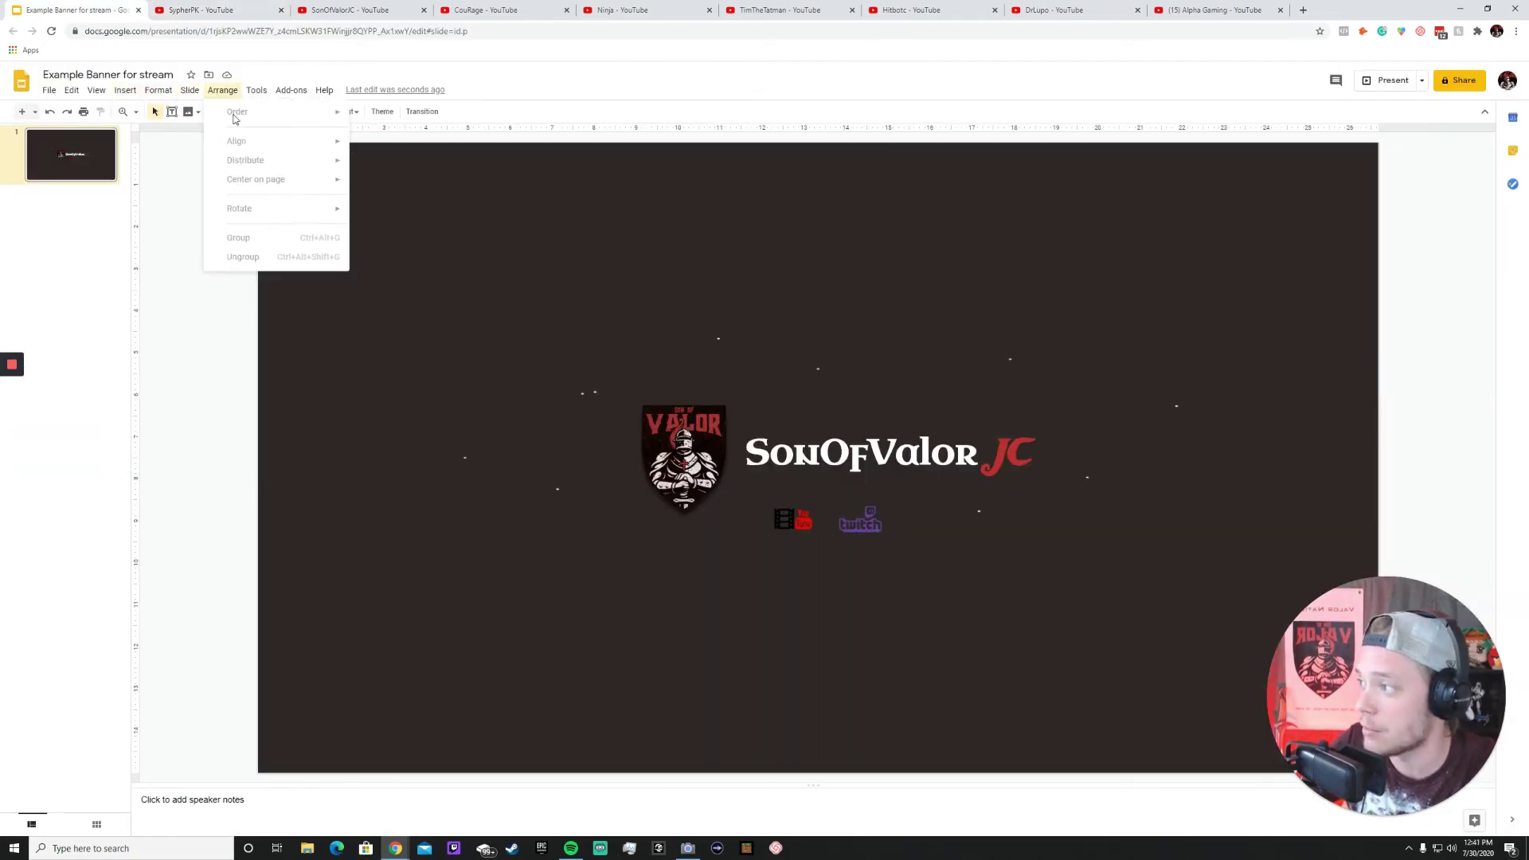
pyautogui.moveTo(89, 93)
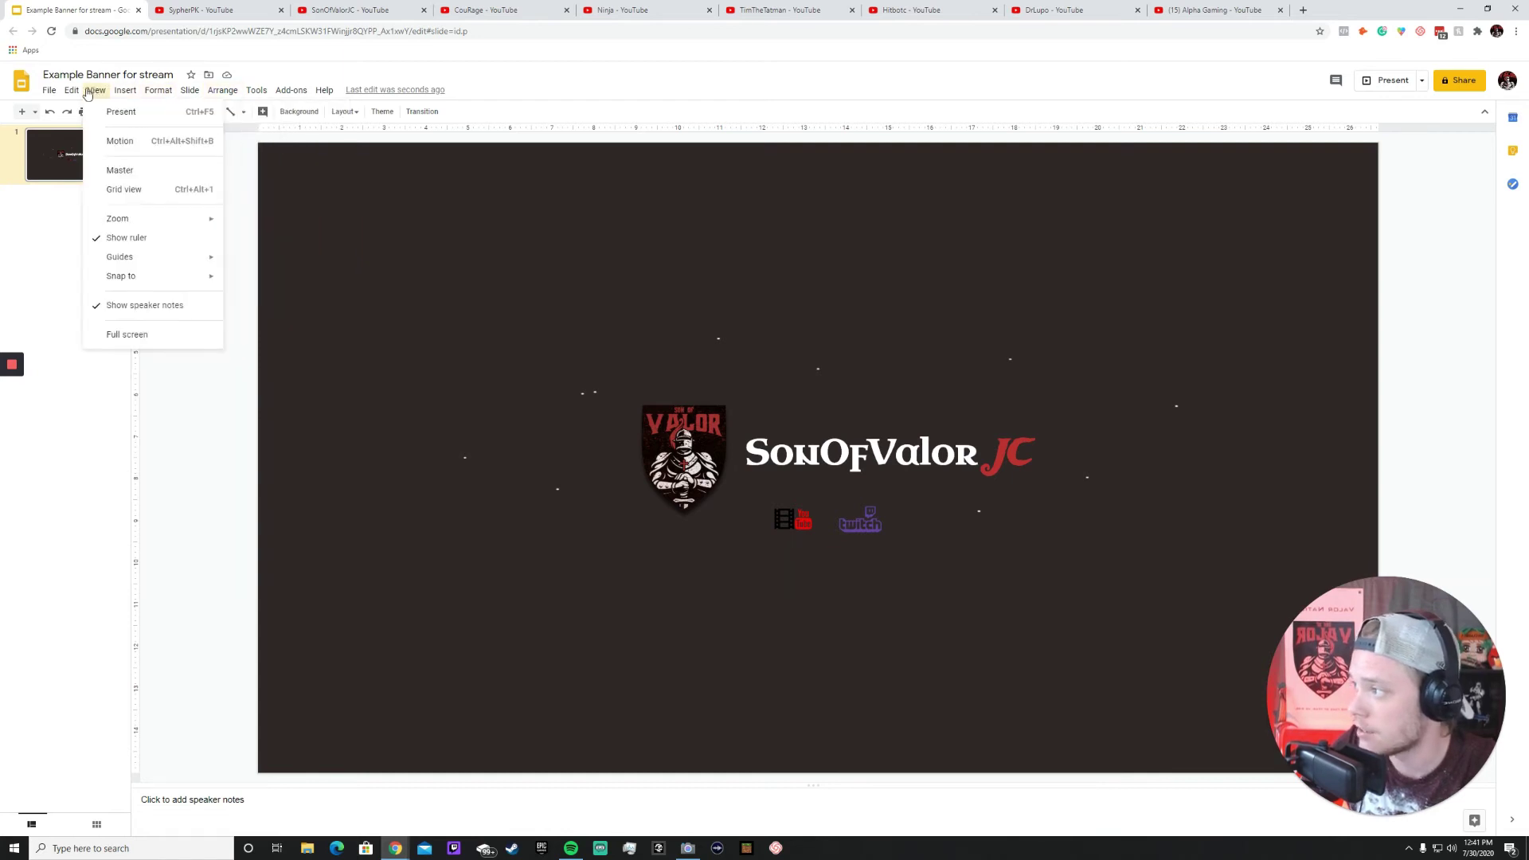
pyautogui.click(213, 111)
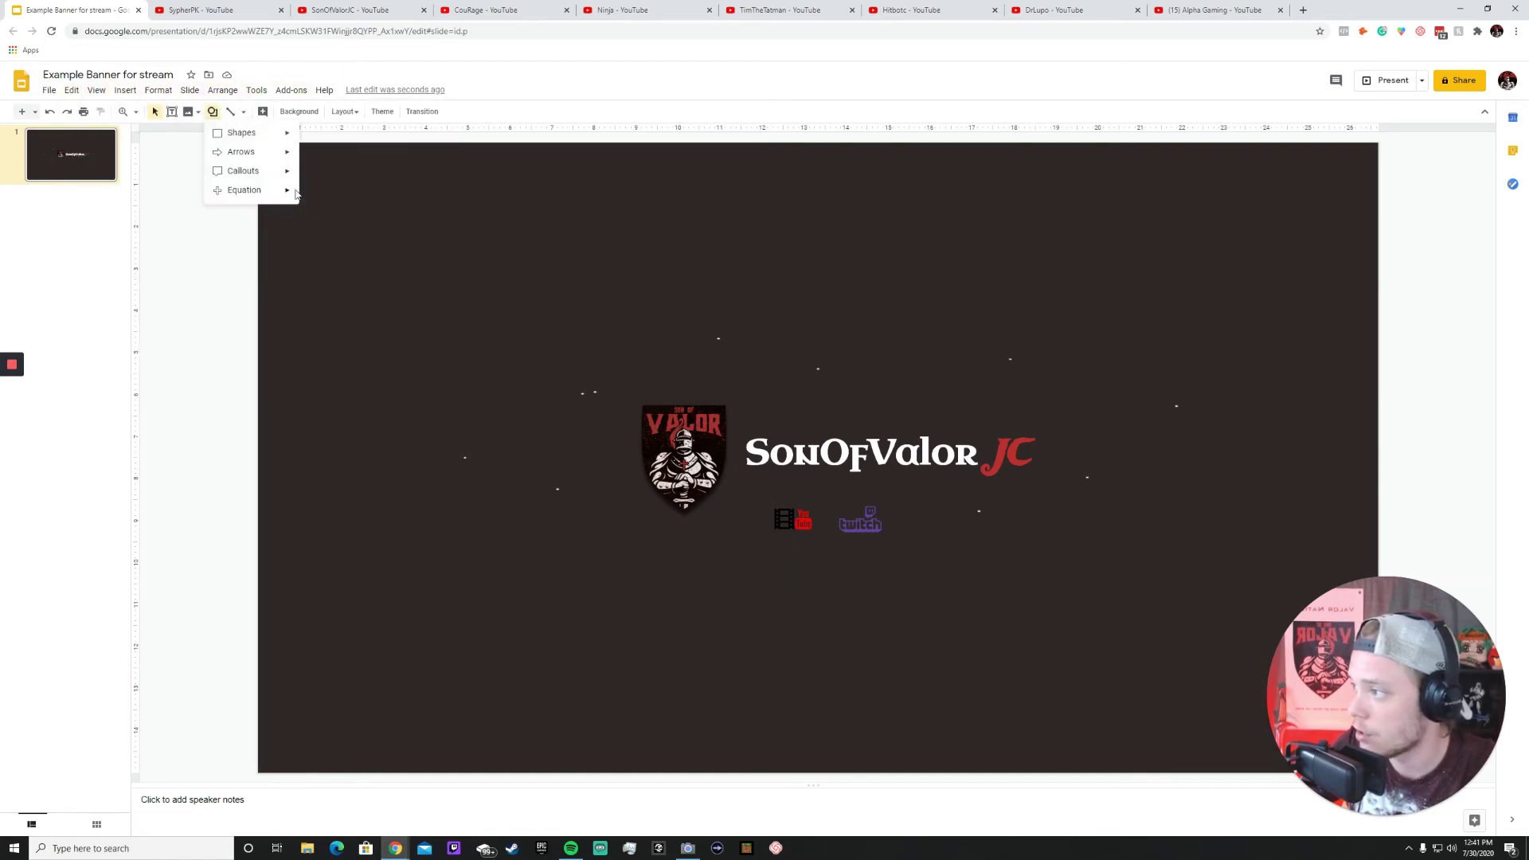
pyautogui.moveTo(239, 135)
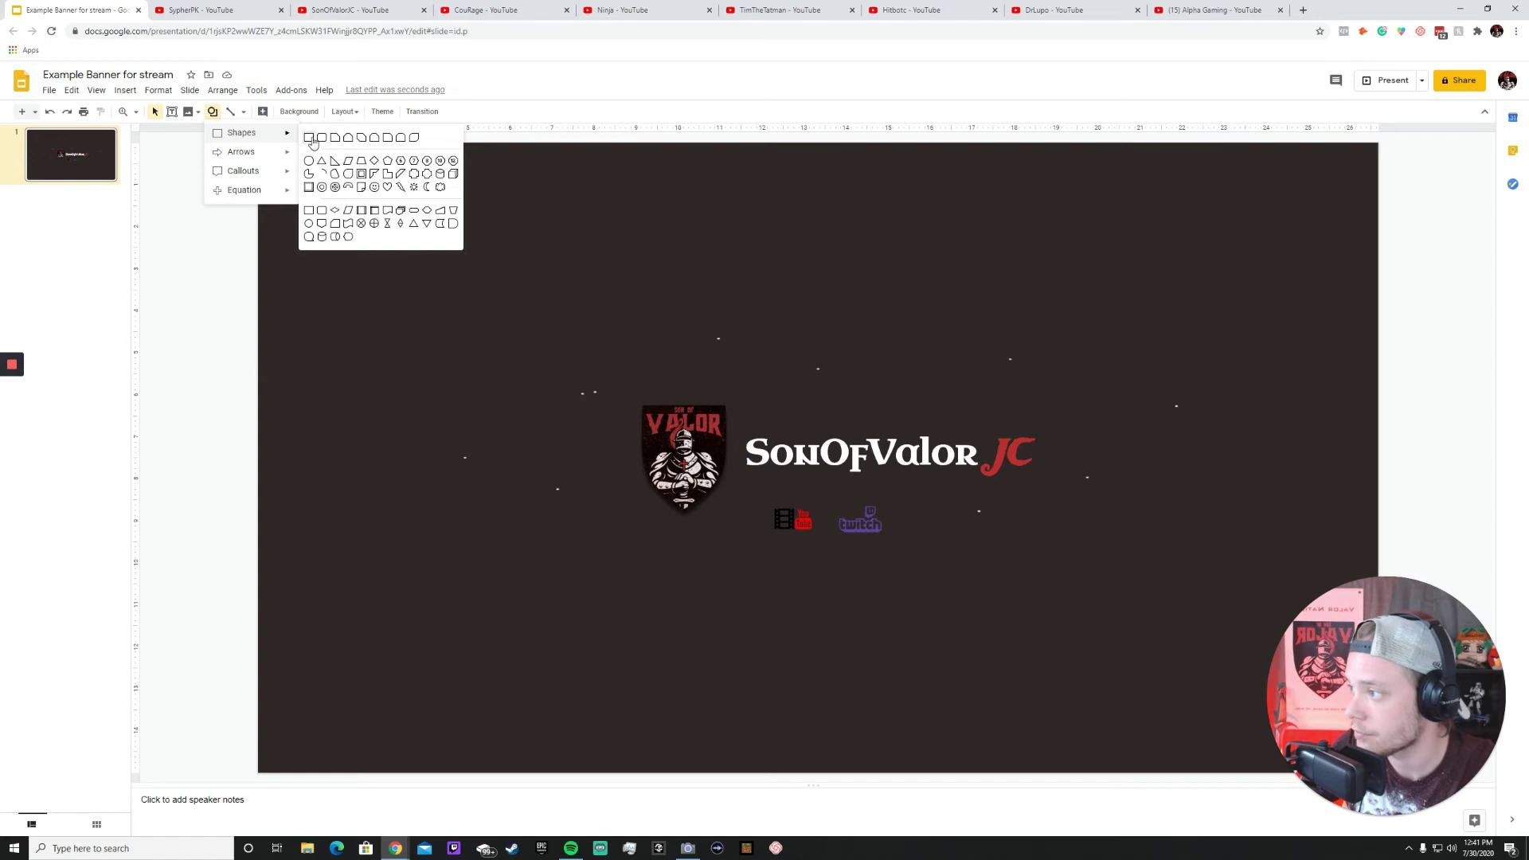
pyautogui.click(310, 138)
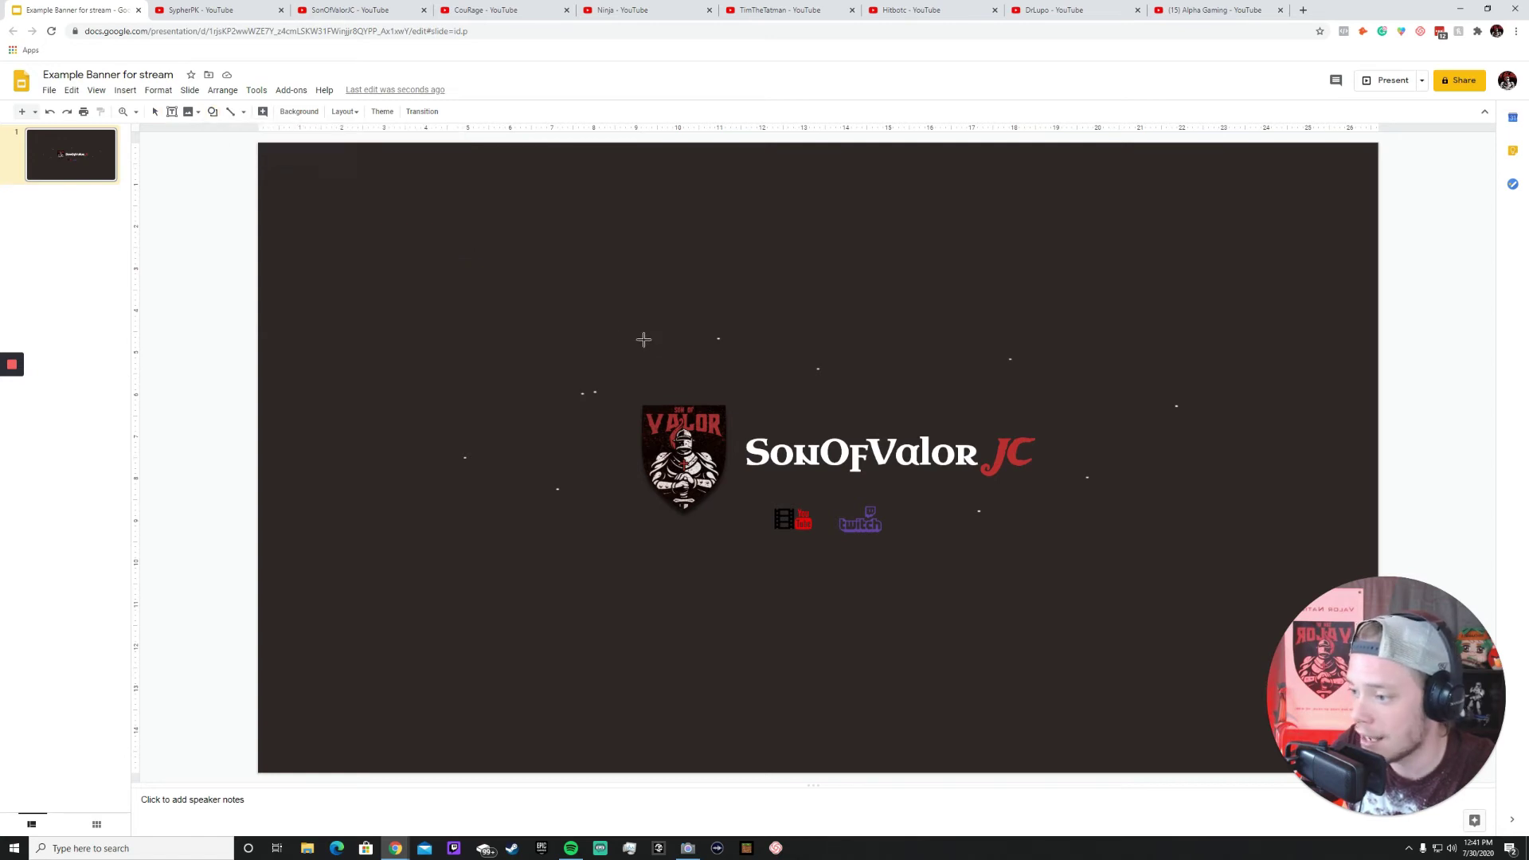
pyautogui.moveTo(541, 333); pyautogui.dragTo(1119, 336)
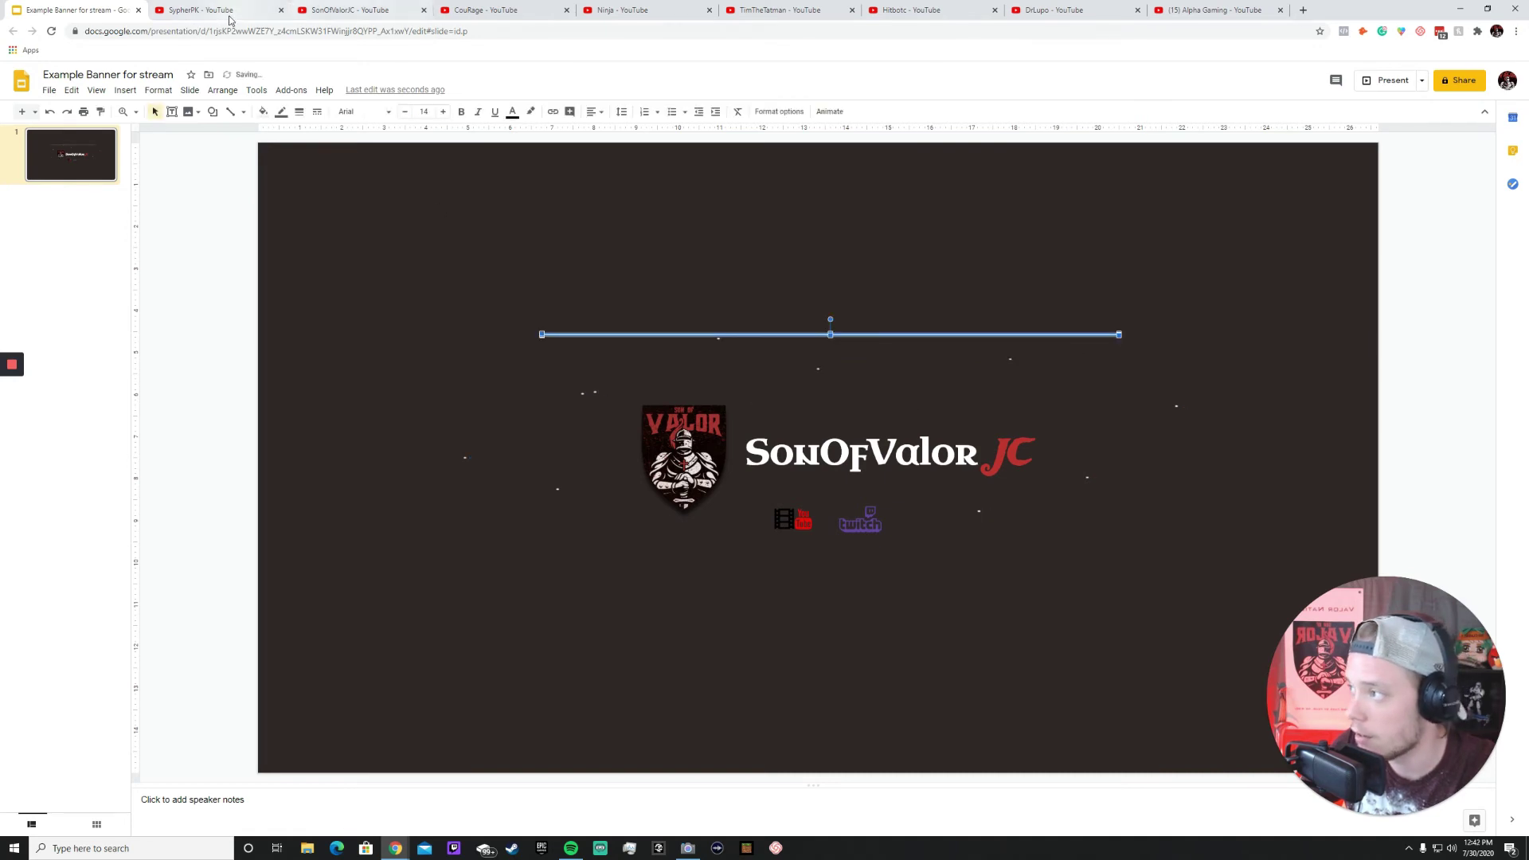
# Move the thin bar down to sit just above the shield, using the frame in SypherPK's banner as reference.
pyautogui.click(203, 10)
pyautogui.click(114, 11)
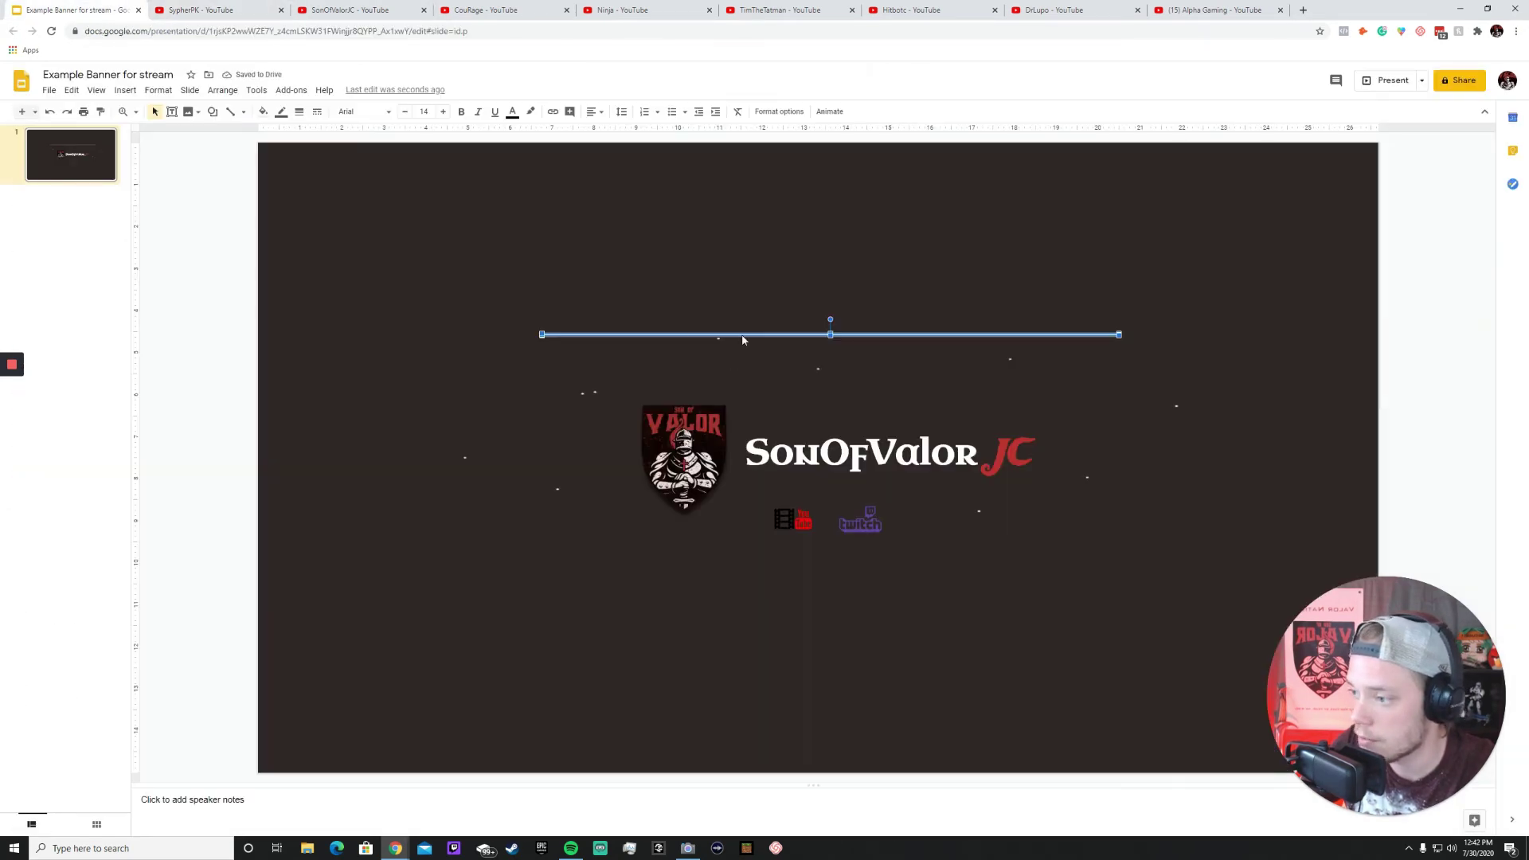
pyautogui.moveTo(775, 334); pyautogui.dragTo(772, 385)
pyautogui.click(199, 11)
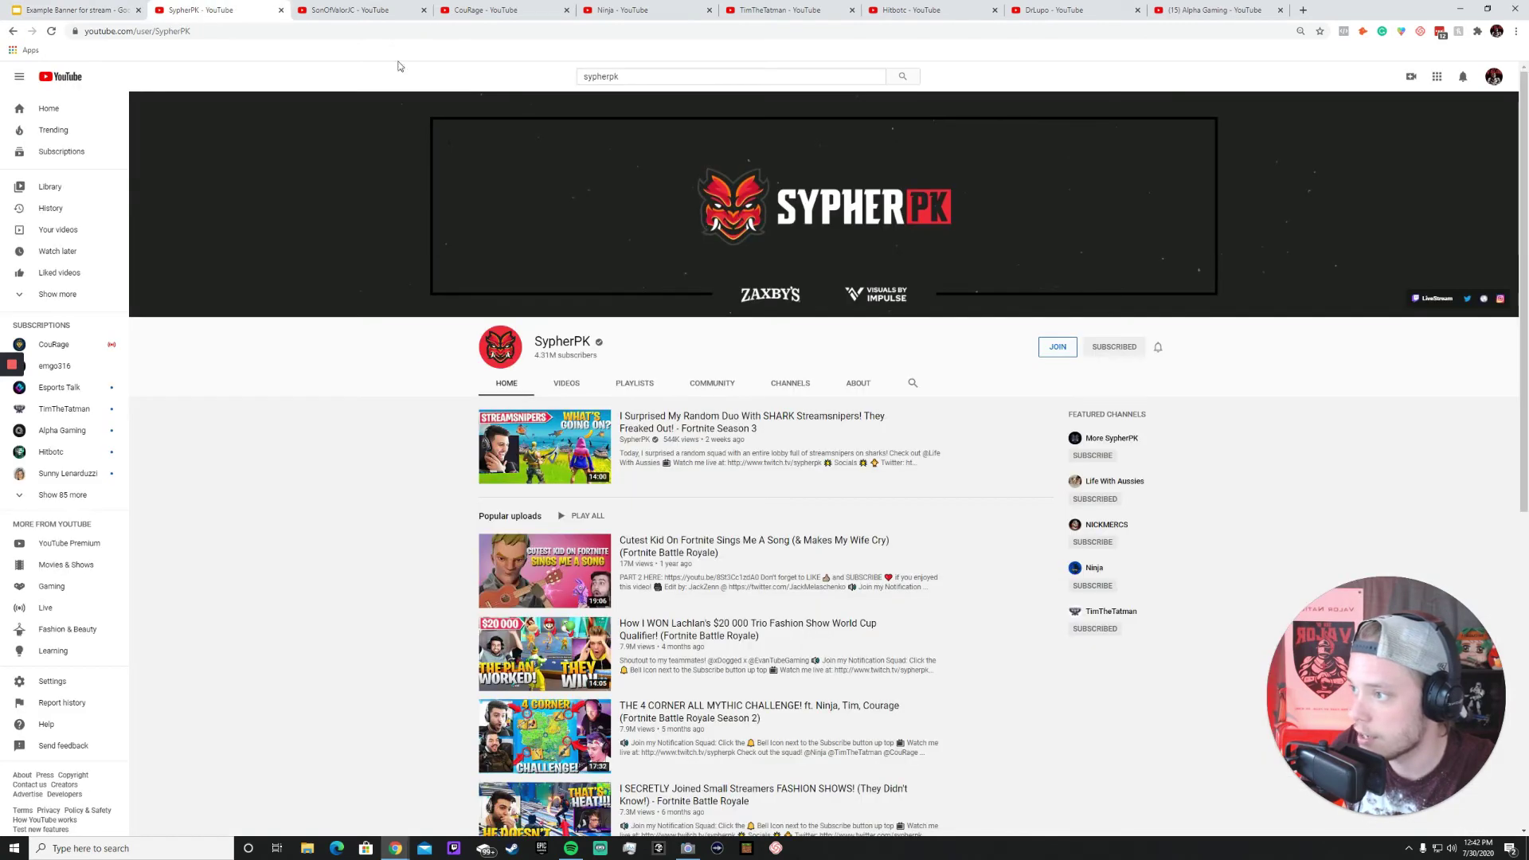
pyautogui.click(64, 12)
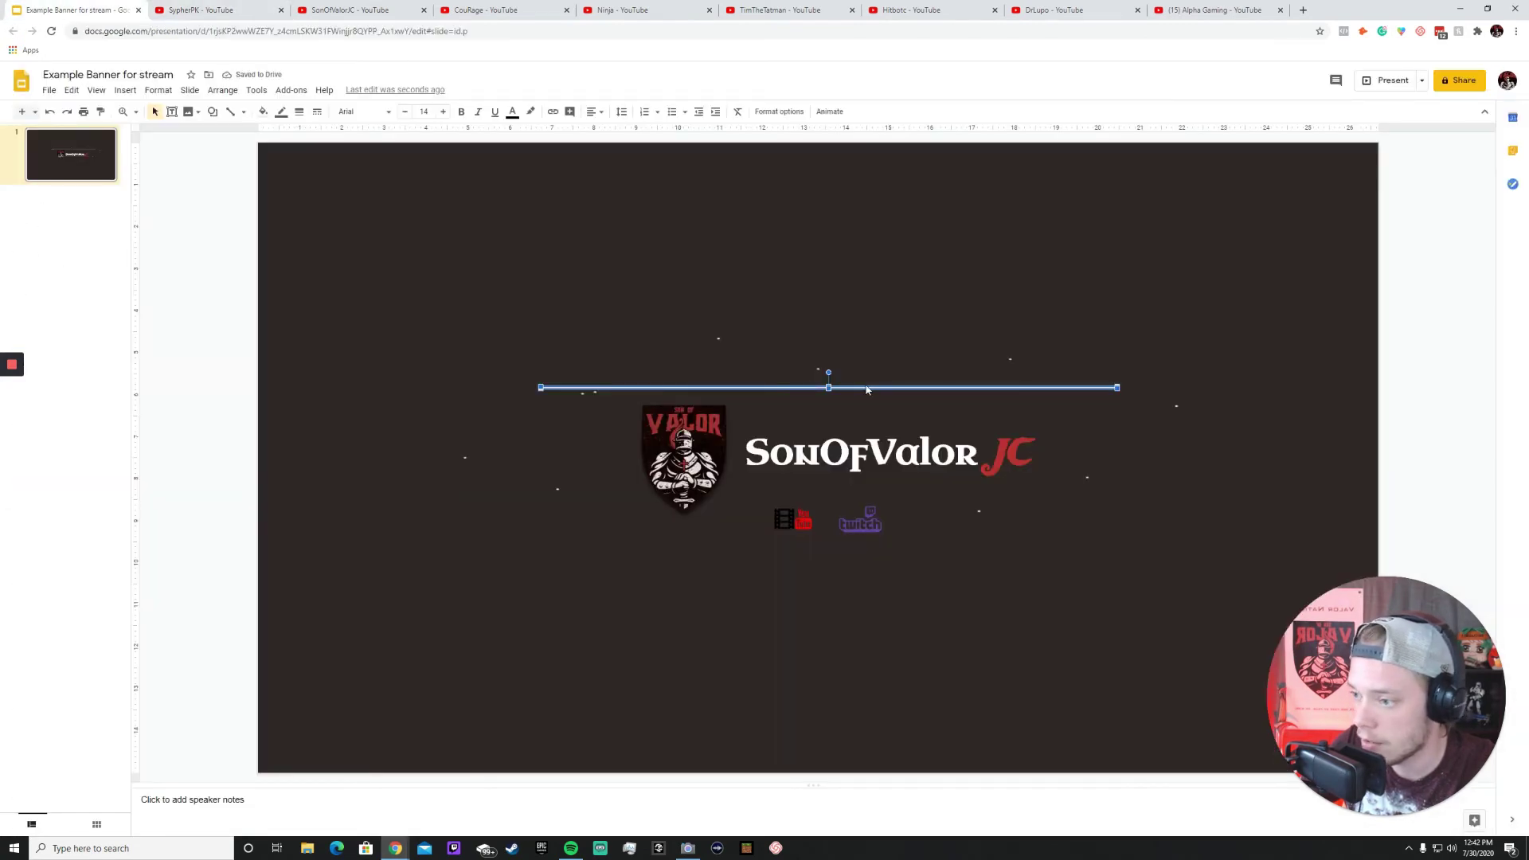
pyautogui.moveTo(868, 390); pyautogui.dragTo(865, 378)
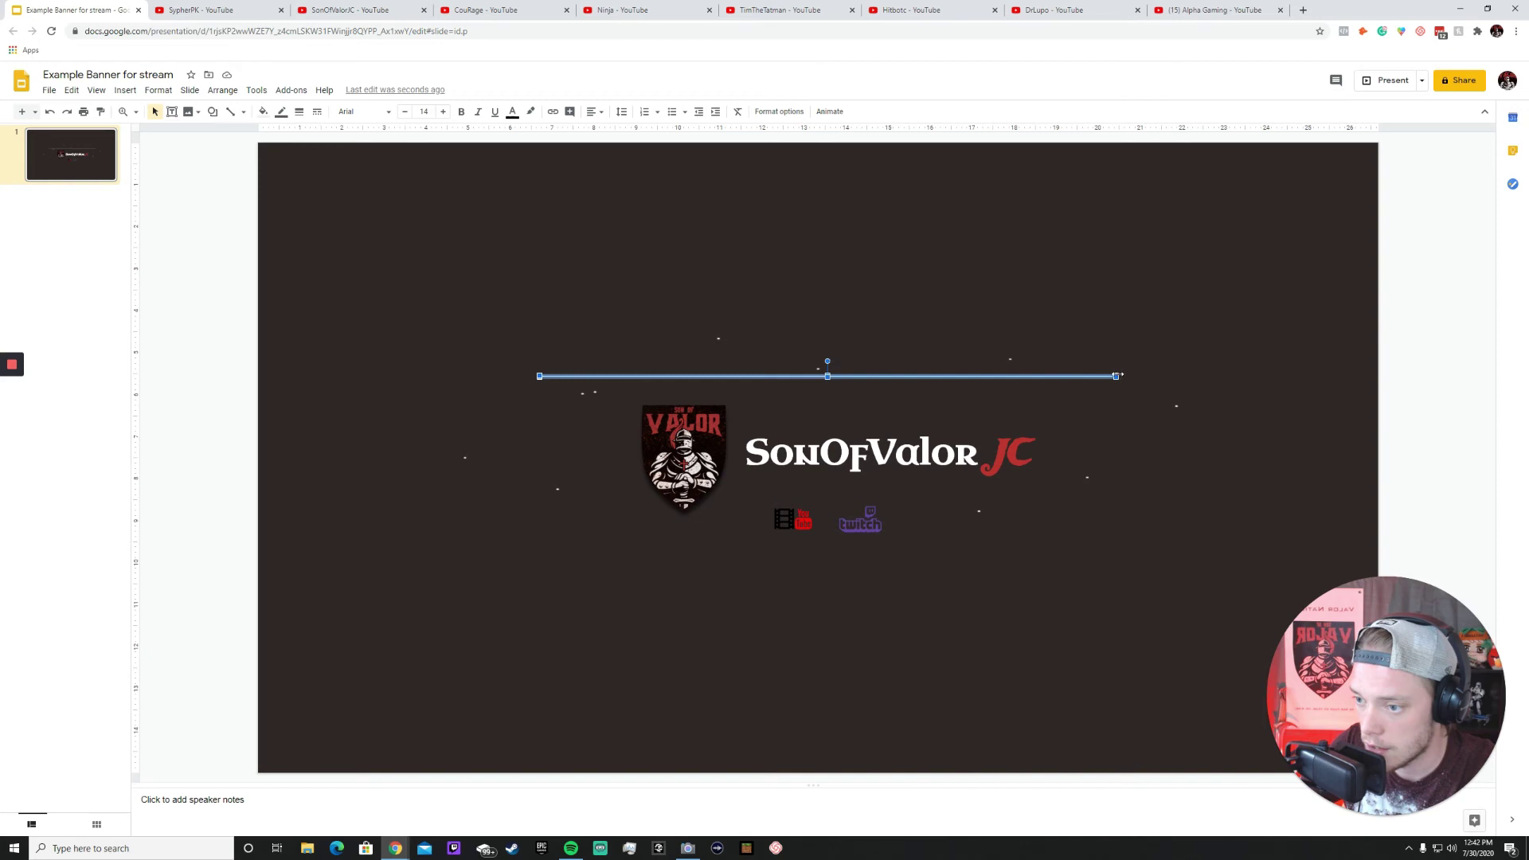
# Lengthen the bar and centre it horizontally on the slide, comparing its proportions with the frame in SypherPK's banner.
pyautogui.moveTo(1116, 376); pyautogui.dragTo(1195, 376)
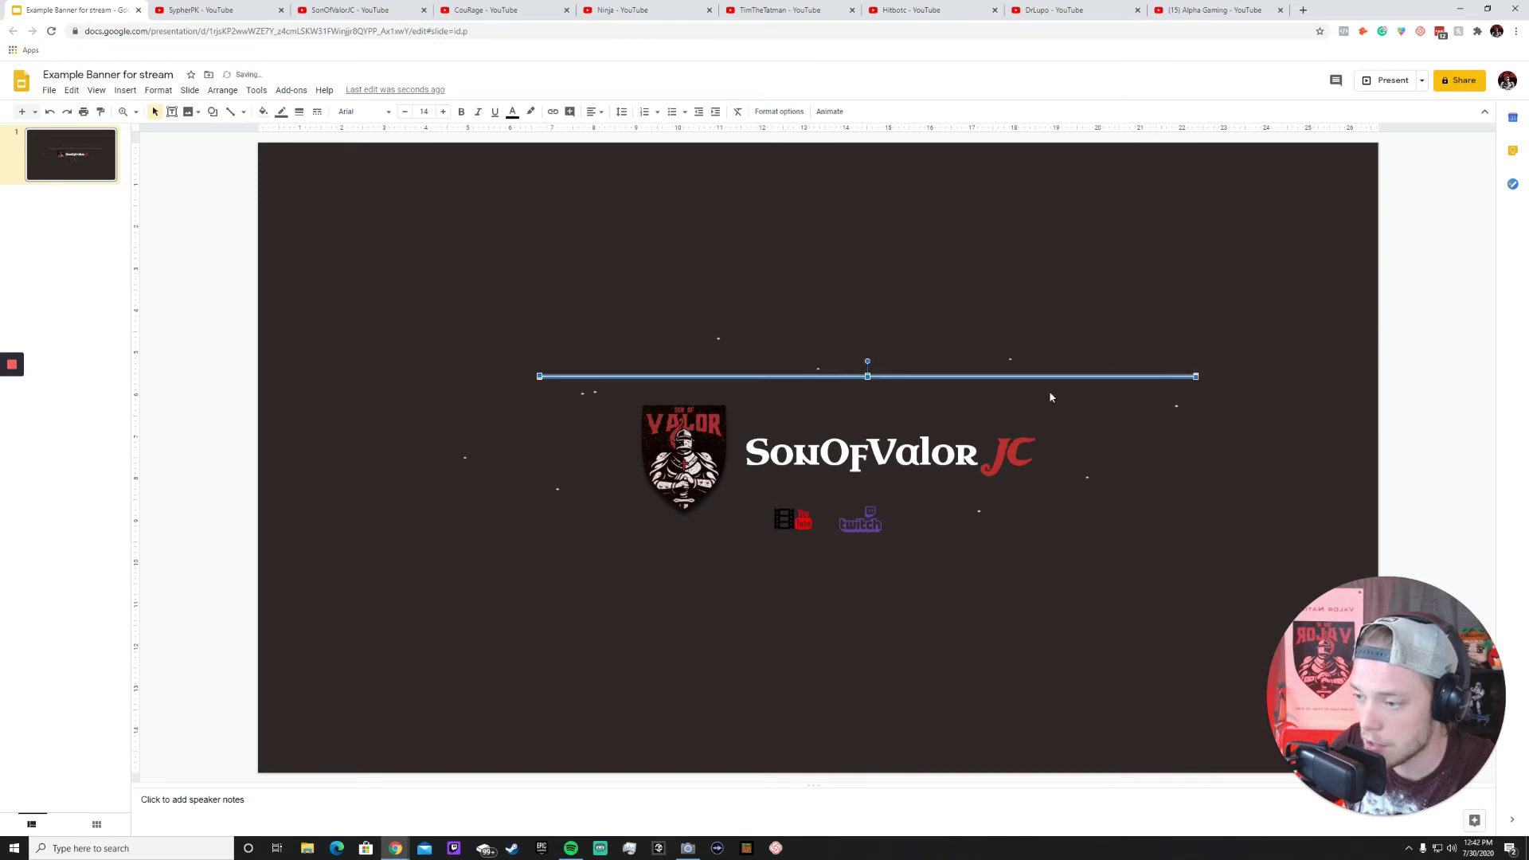
pyautogui.moveTo(967, 376); pyautogui.dragTo(924, 375)
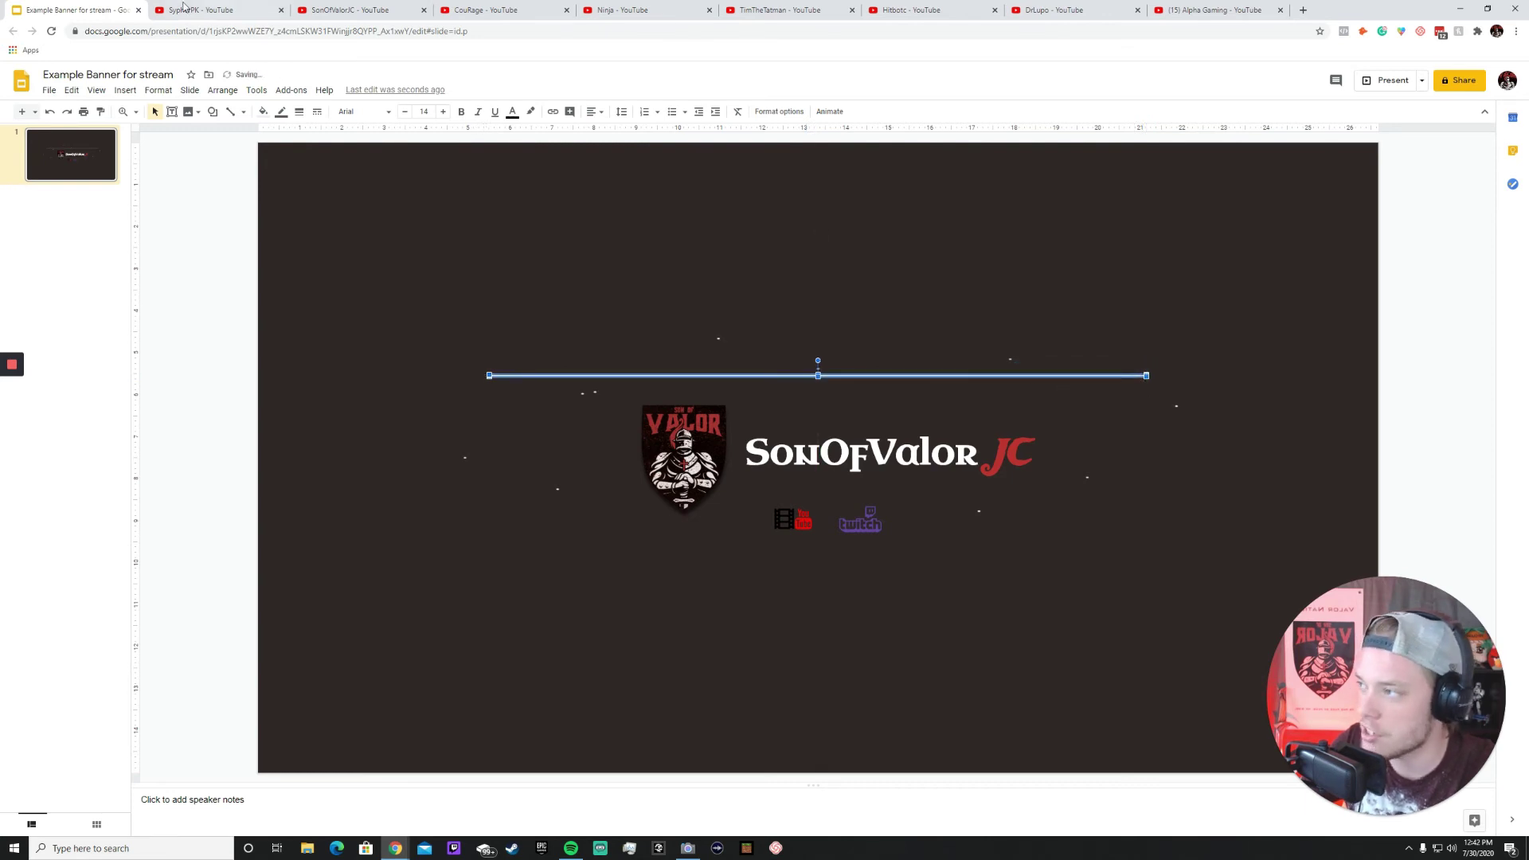
pyautogui.click(183, 8)
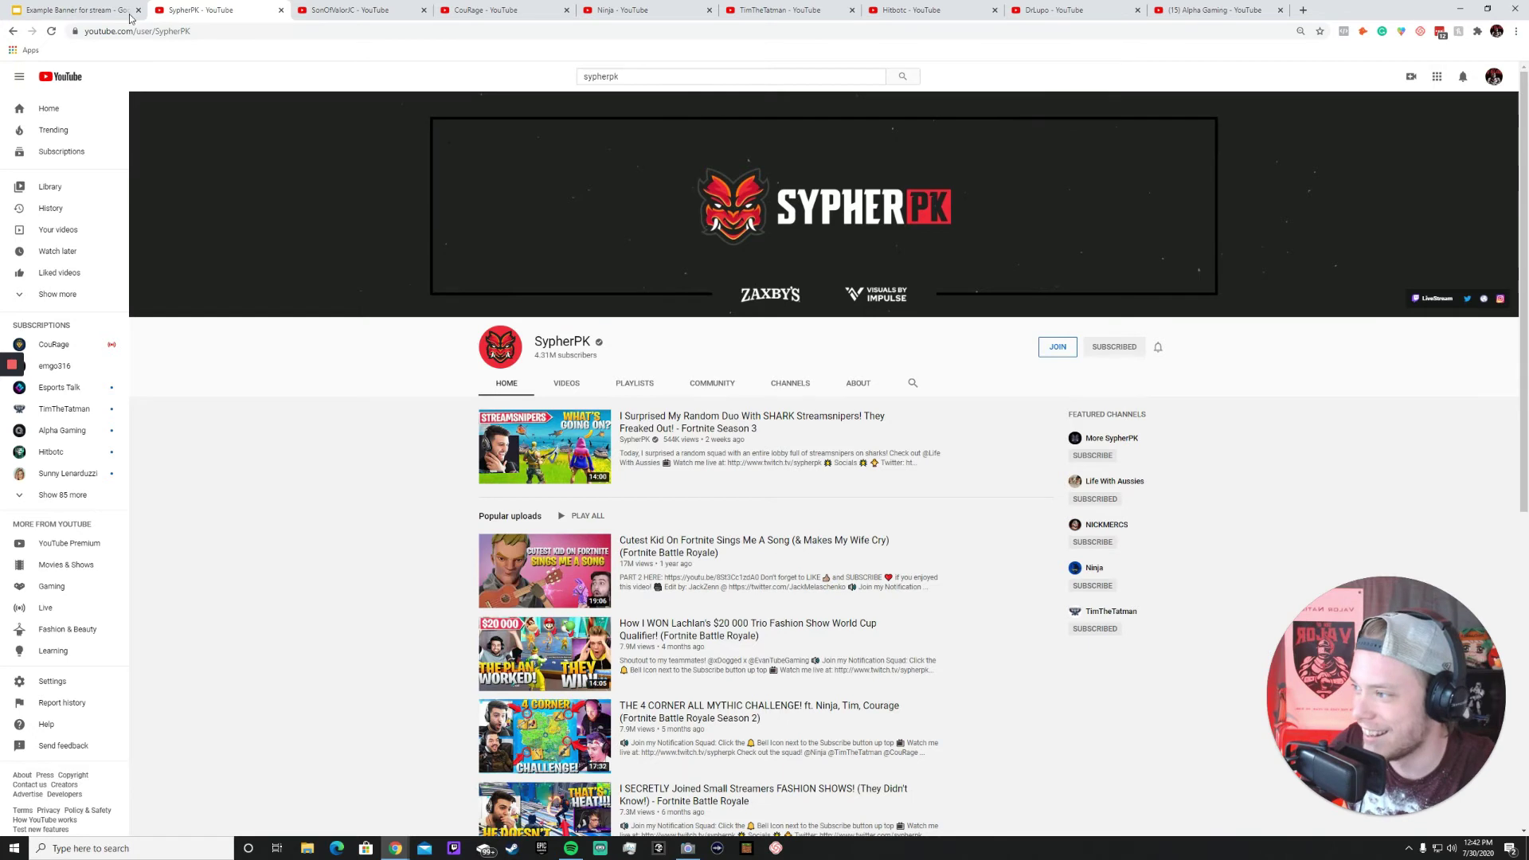
pyautogui.click(128, 12)
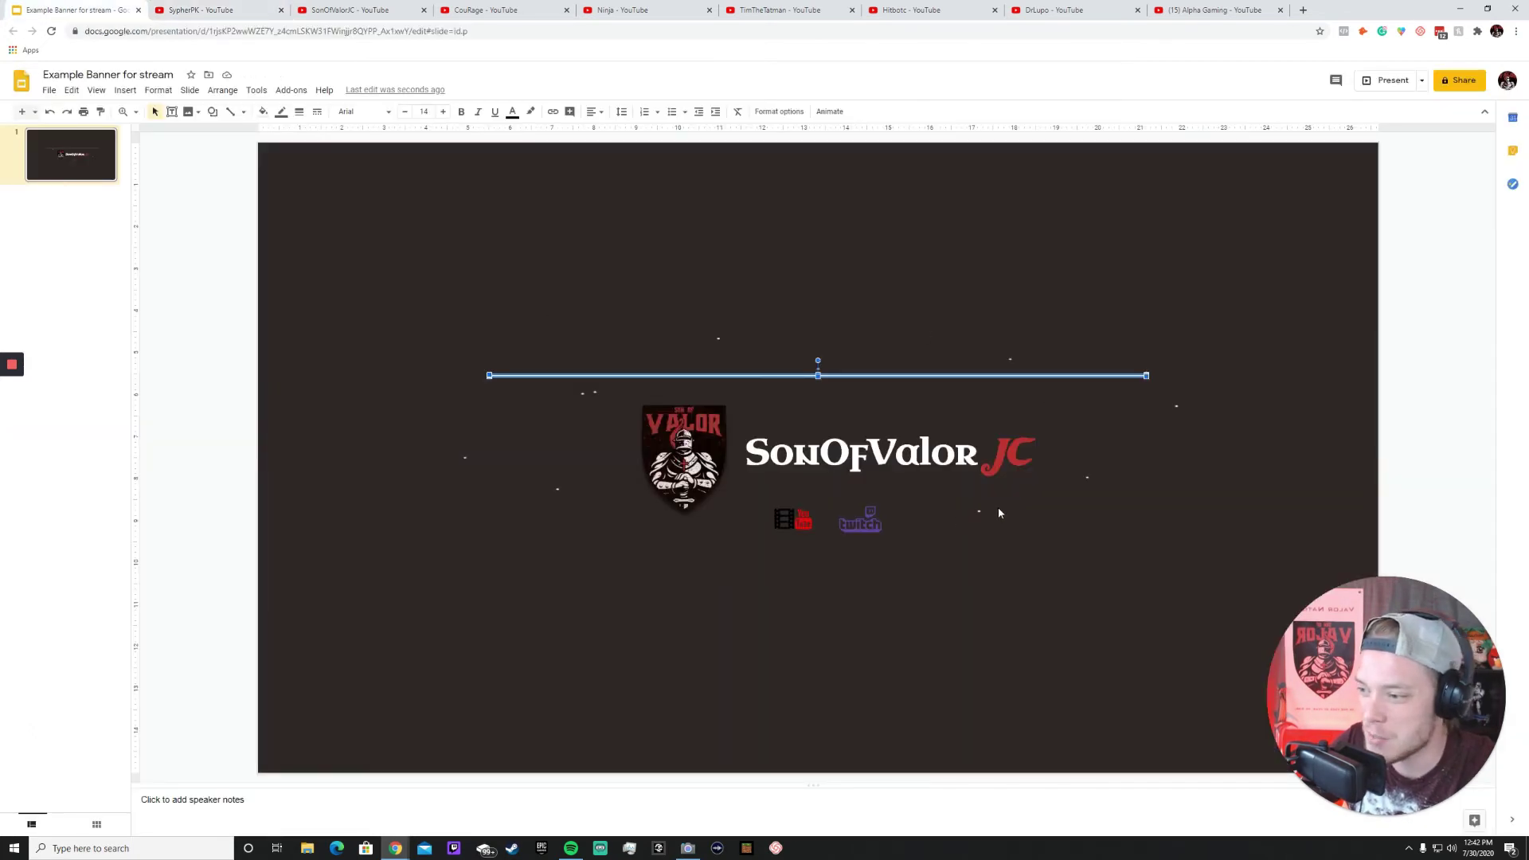
pyautogui.click(1140, 468)
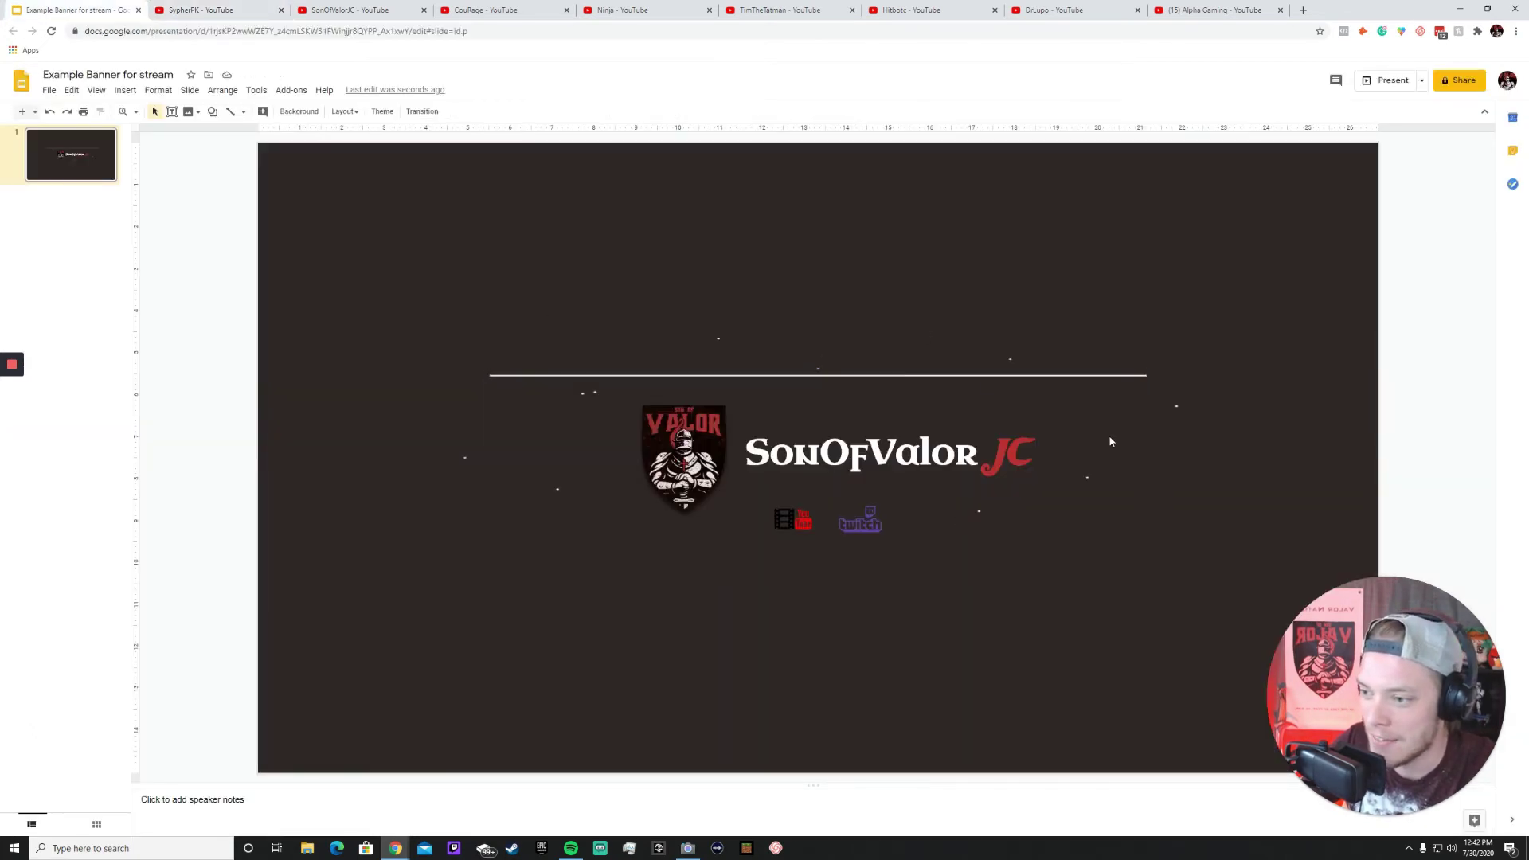
# Fill the thin bar above the shield with black.
pyautogui.click(894, 376)
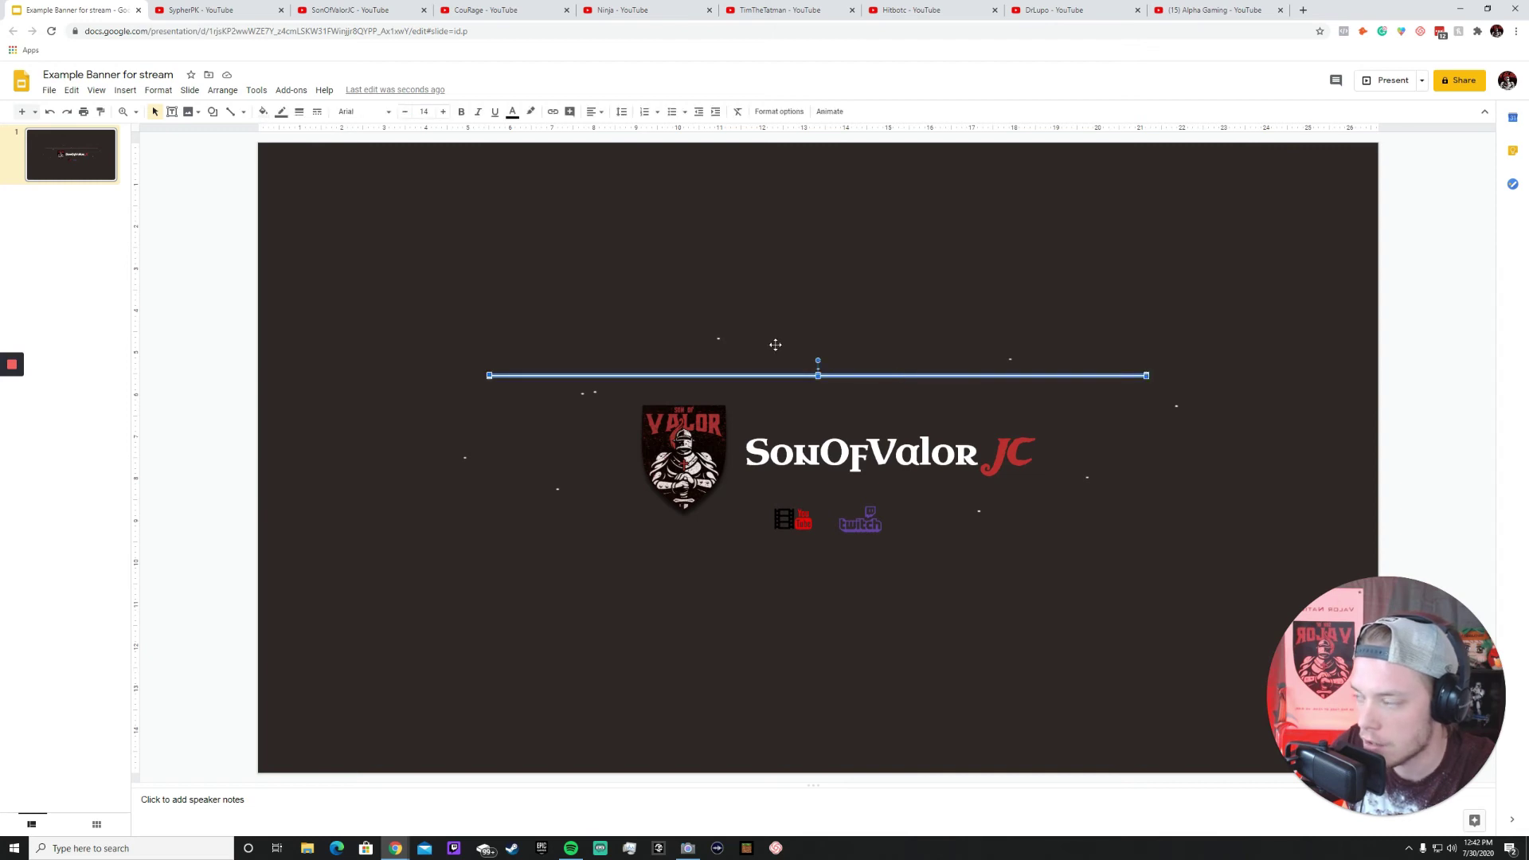
pyautogui.click(281, 113)
pyautogui.click(274, 177)
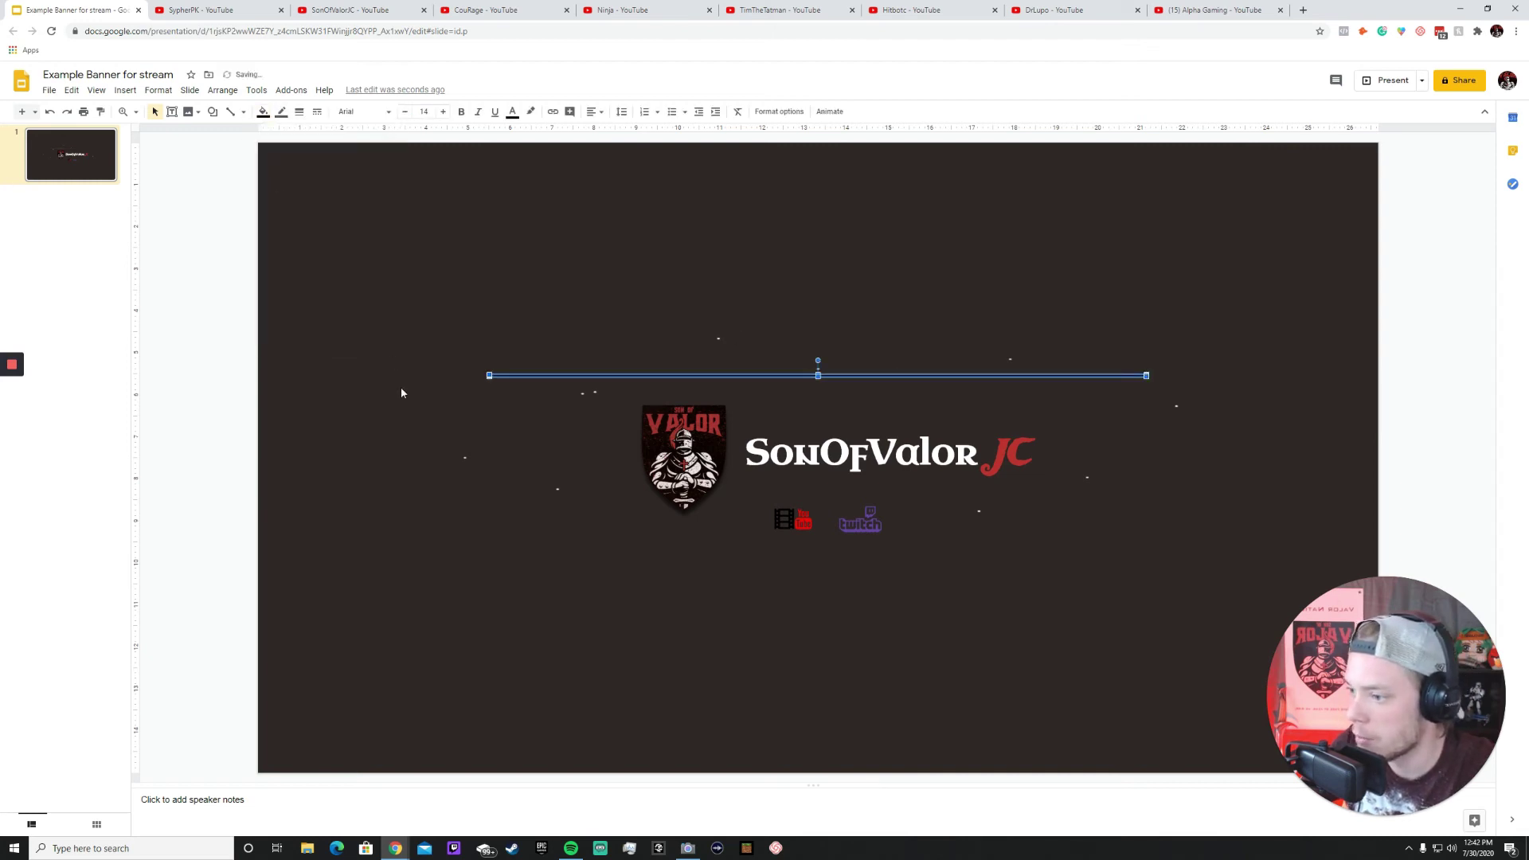
pyautogui.click(403, 388)
pyautogui.click(561, 375)
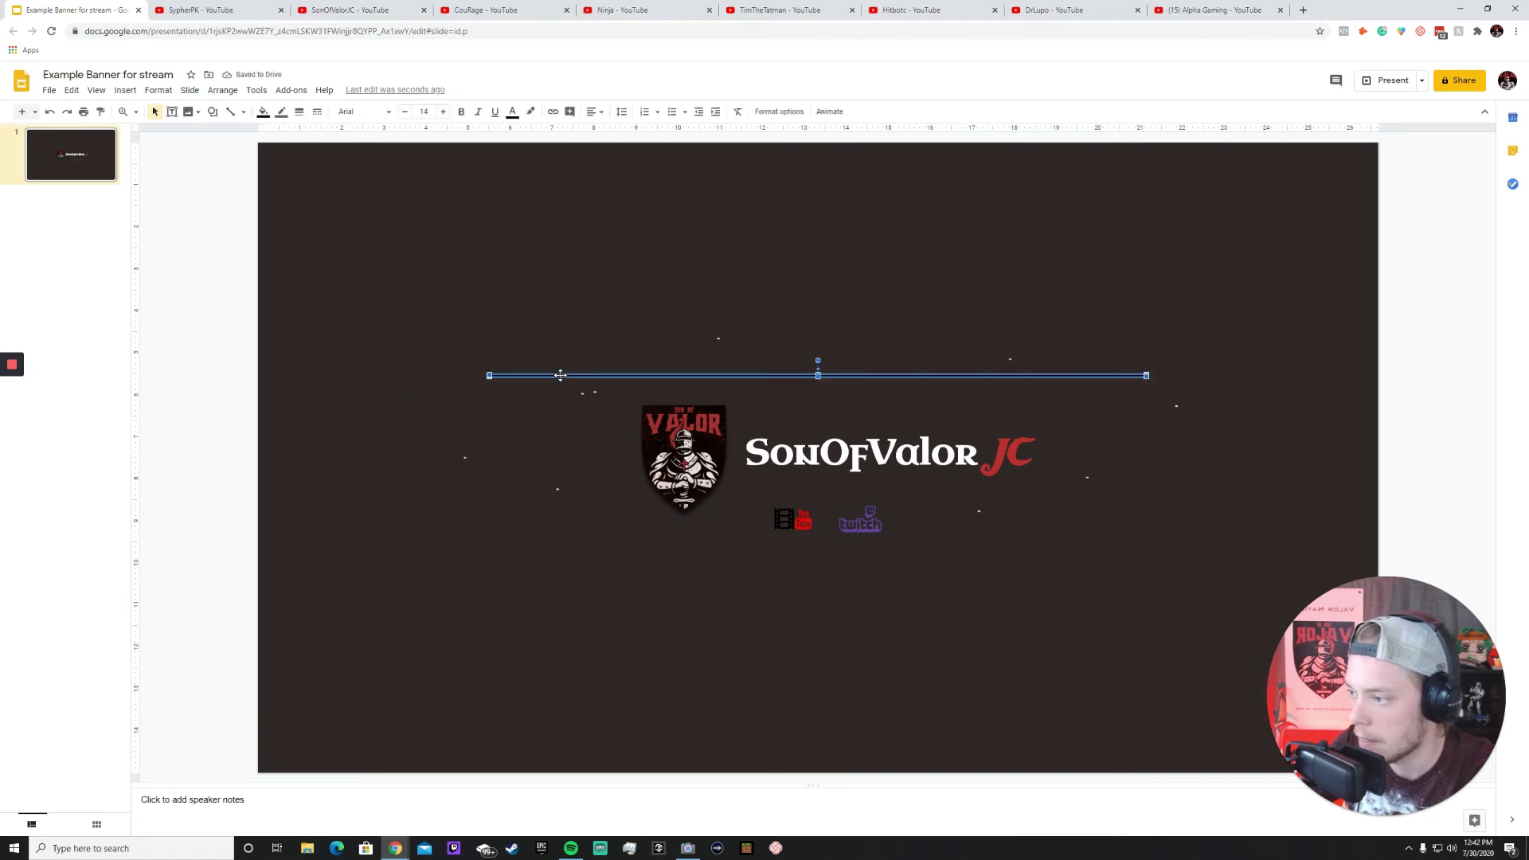
pyautogui.click(280, 114)
pyautogui.click(286, 153)
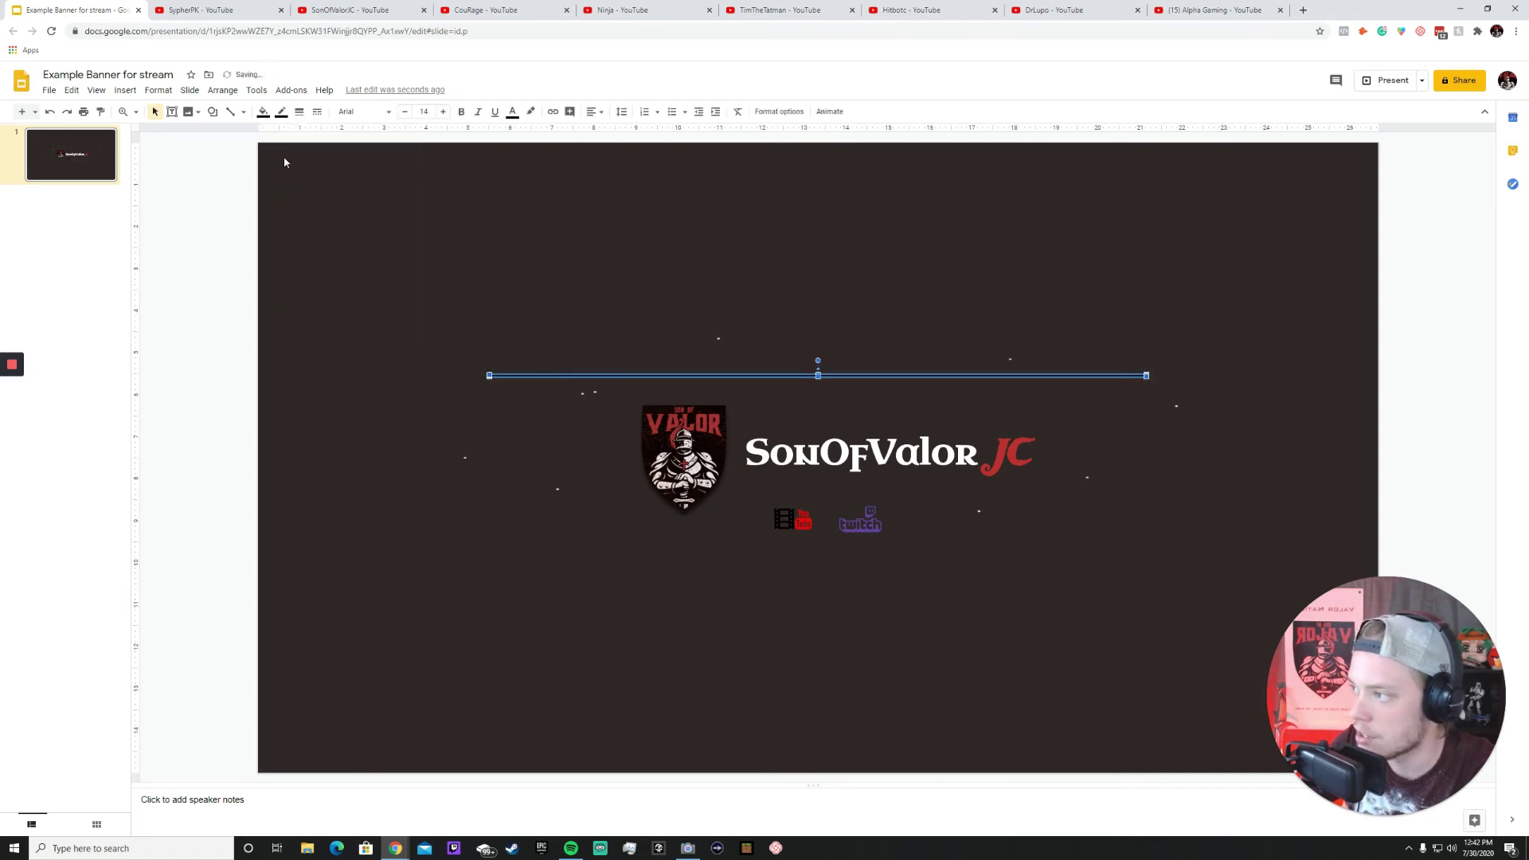
pyautogui.click(427, 283)
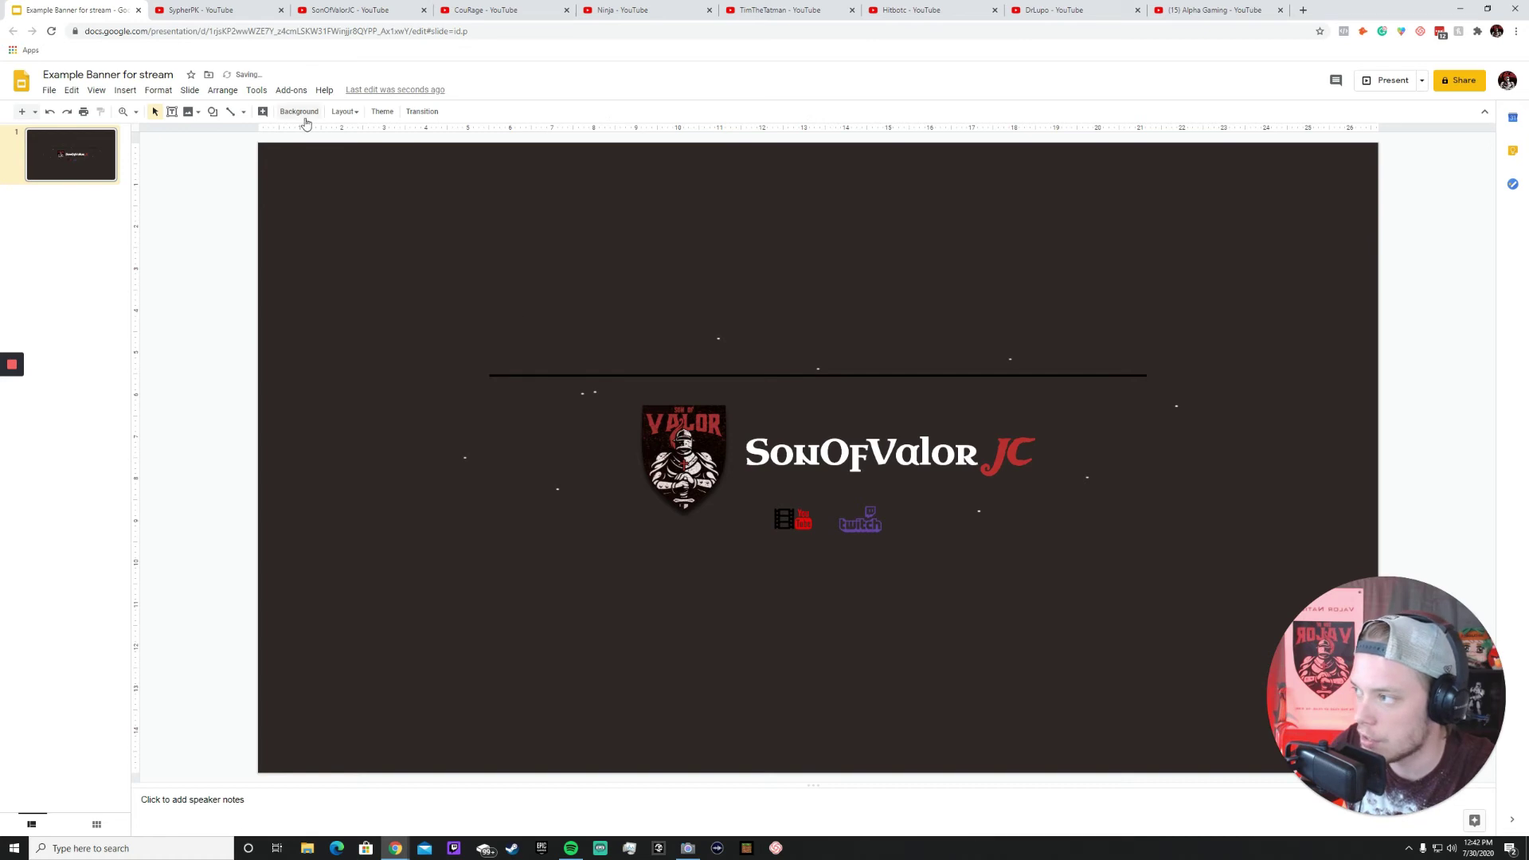
pyautogui.click(36, 114)
pyautogui.click(50, 114)
pyautogui.click(464, 304)
# Set the outline colour of the thin bar above the shield to black.
pyautogui.click(627, 376)
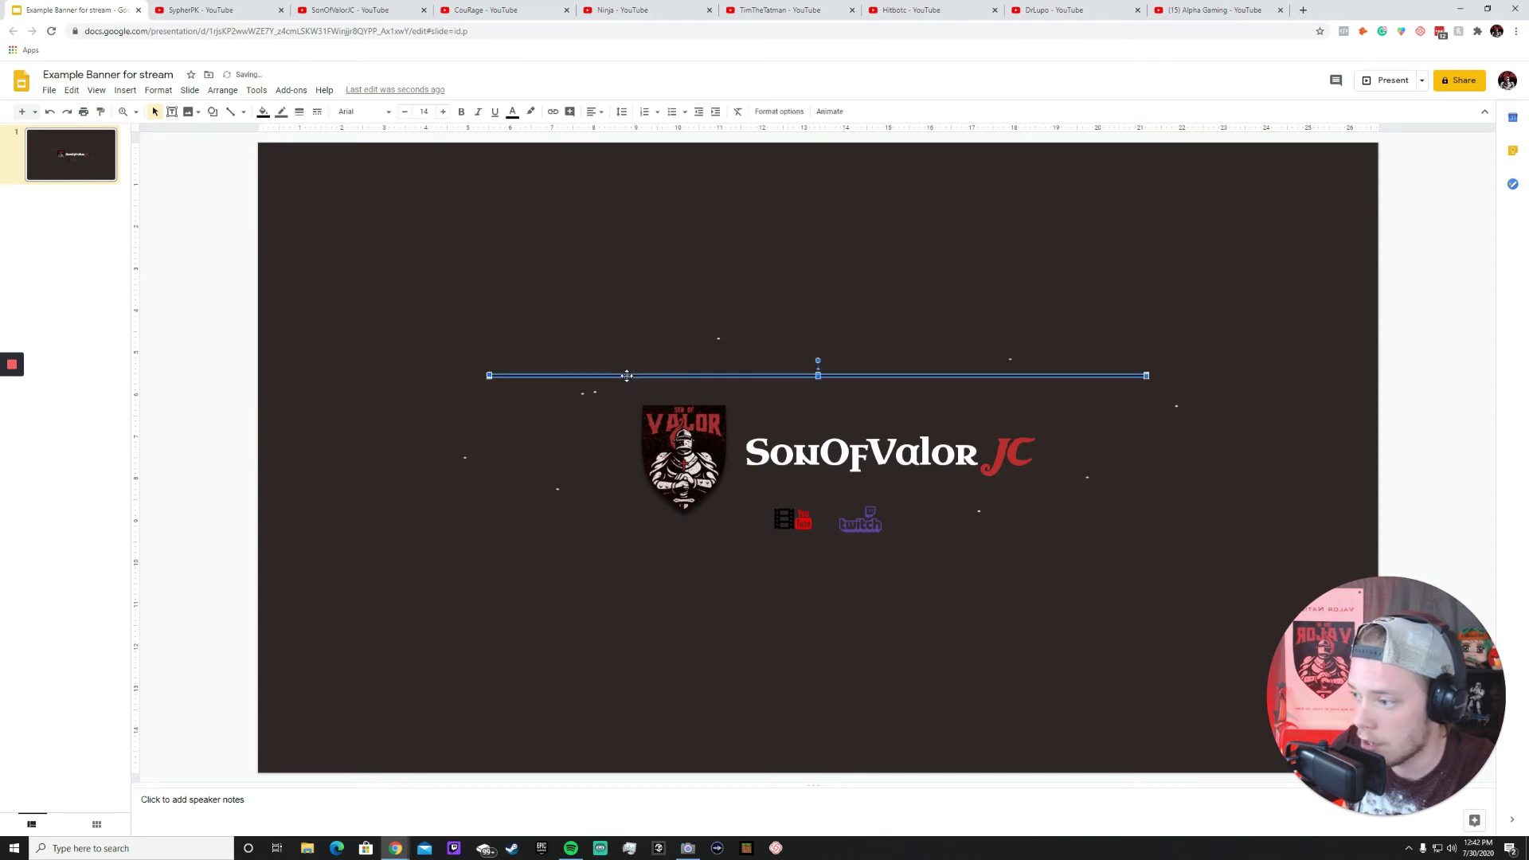
pyautogui.click(281, 111)
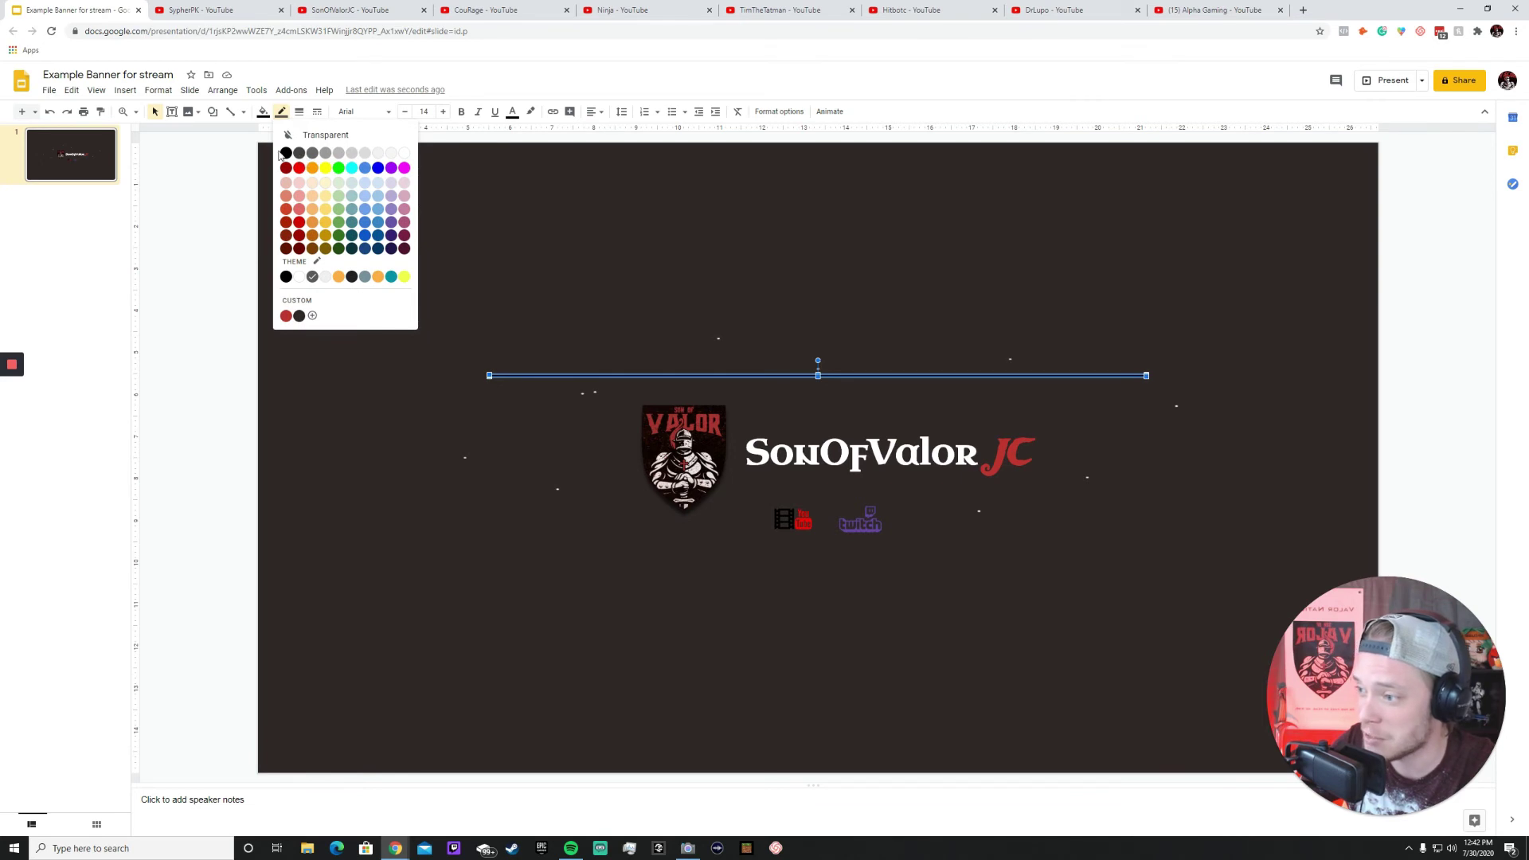
pyautogui.click(286, 154)
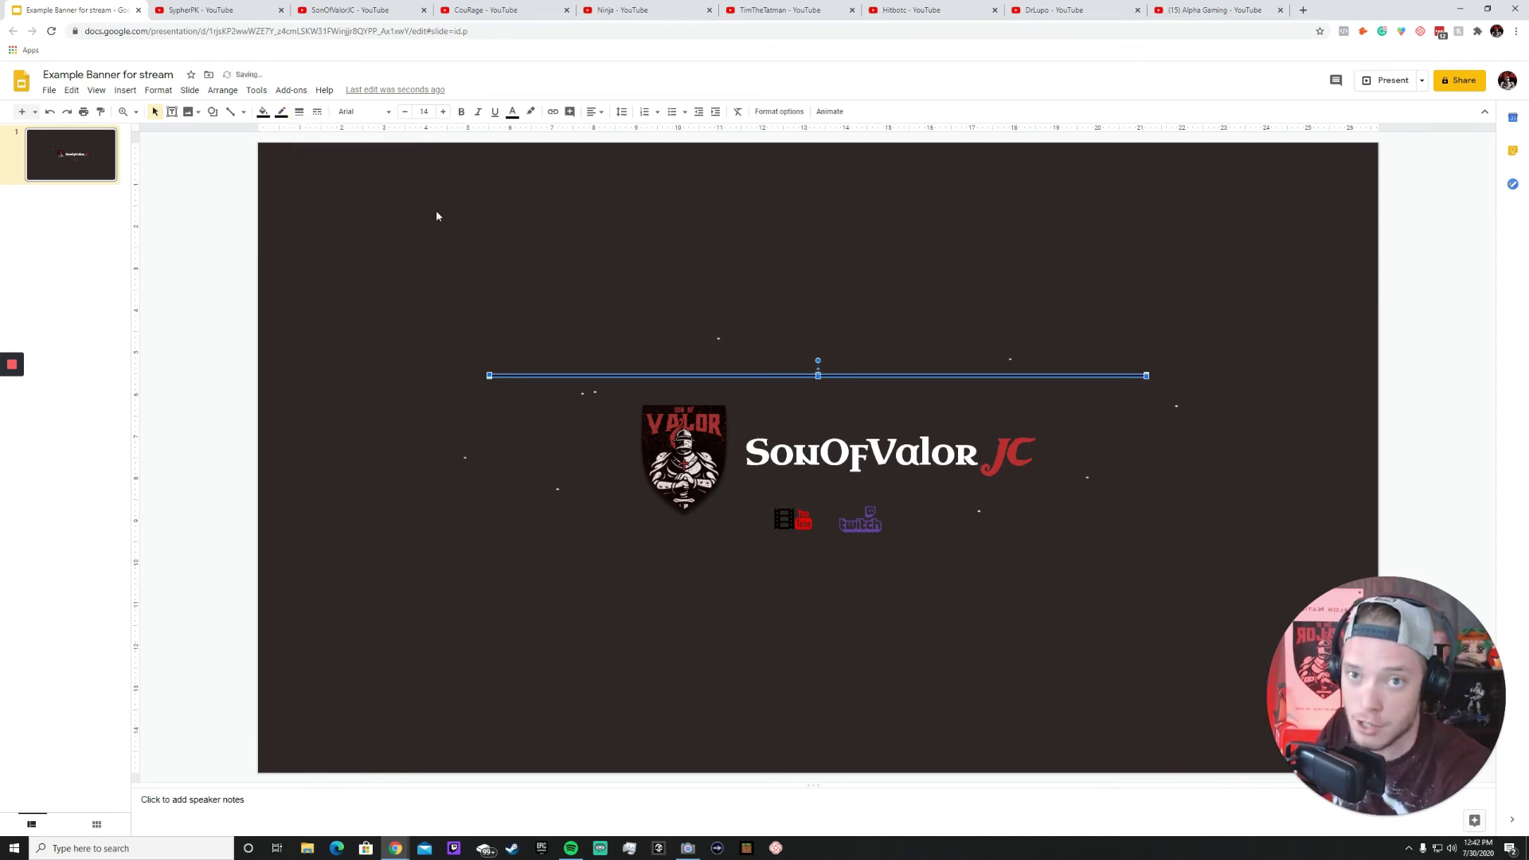
pyautogui.click(592, 301)
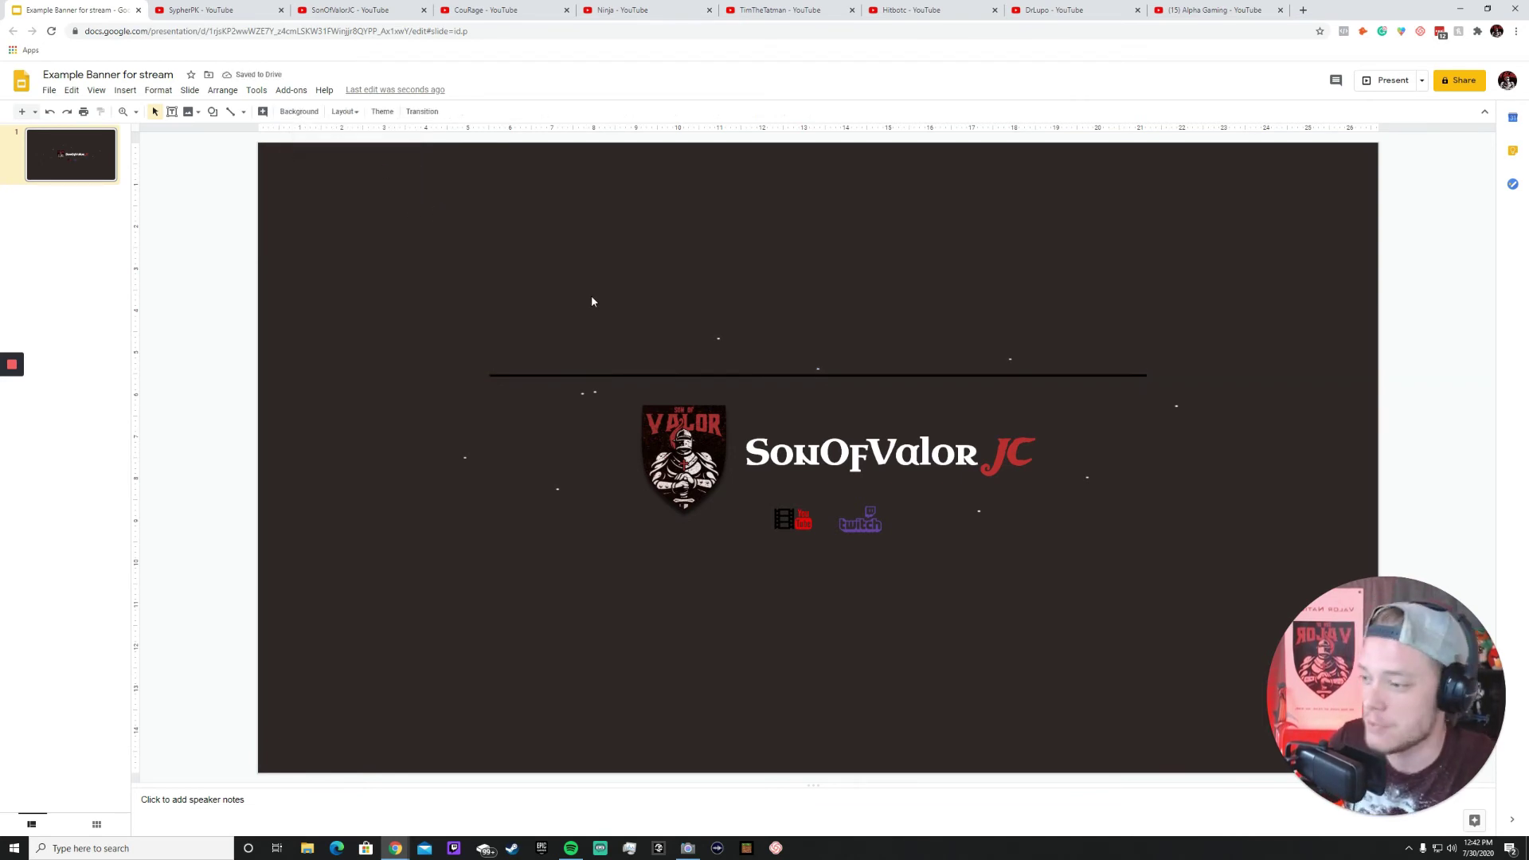
# Make a copy of the black bar and place it horizontally below the social logos.
pyautogui.click(539, 376)
pyautogui.rightClick(546, 376)
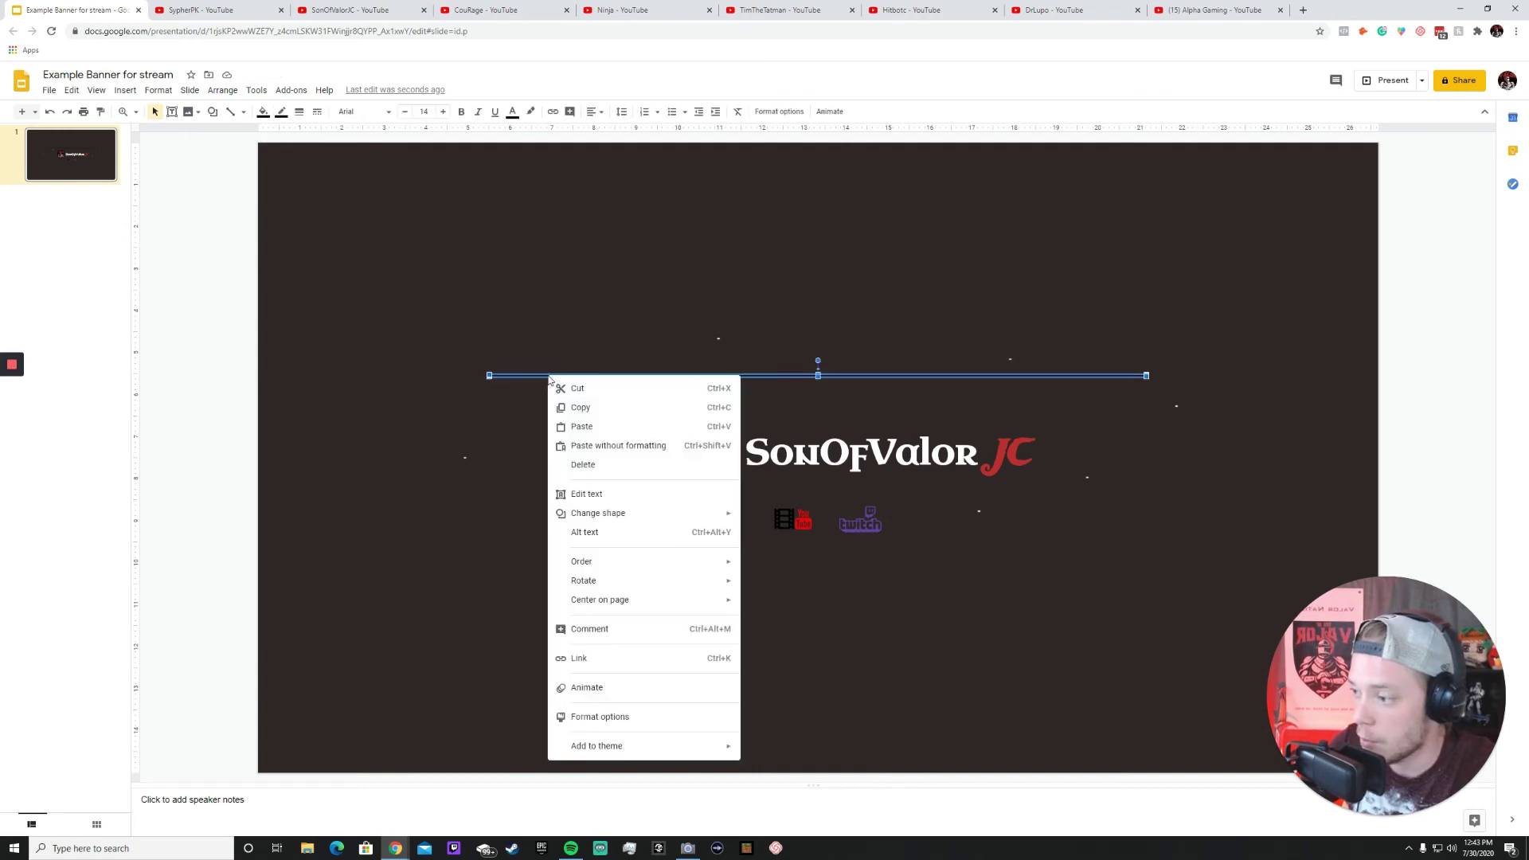
pyautogui.click(586, 427)
pyautogui.rightClick(831, 307)
pyautogui.click(877, 341)
pyautogui.moveTo(828, 383); pyautogui.dragTo(899, 617)
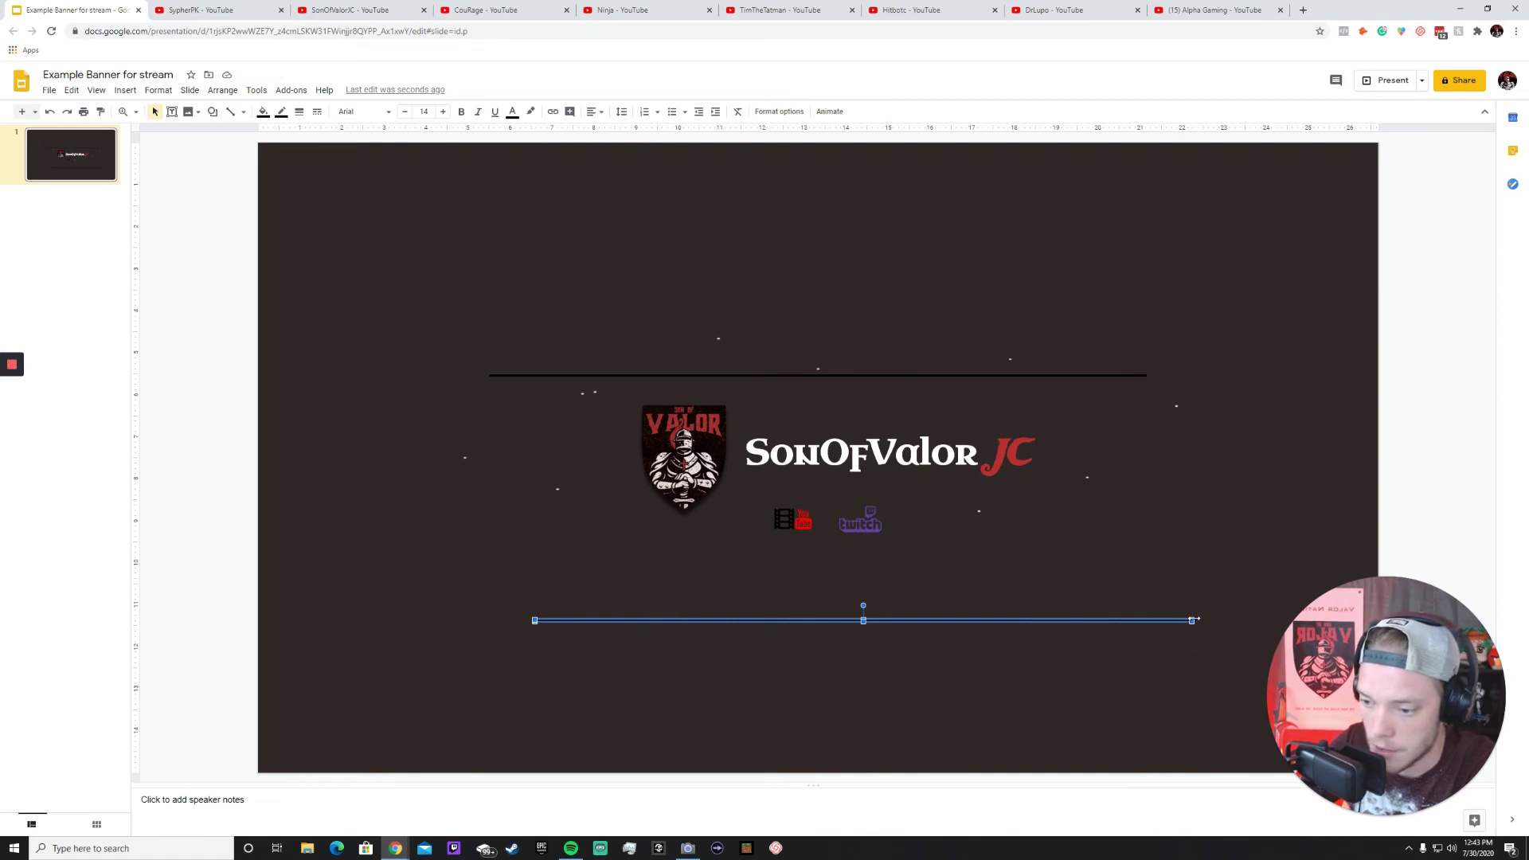
# Rotate the copied bar 90 degrees to vertical and move it to the right end of the upper bar.
pyautogui.moveTo(849, 624); pyautogui.dragTo(835, 626)
pyautogui.moveTo(683, 604); pyautogui.dragTo(582, 617)
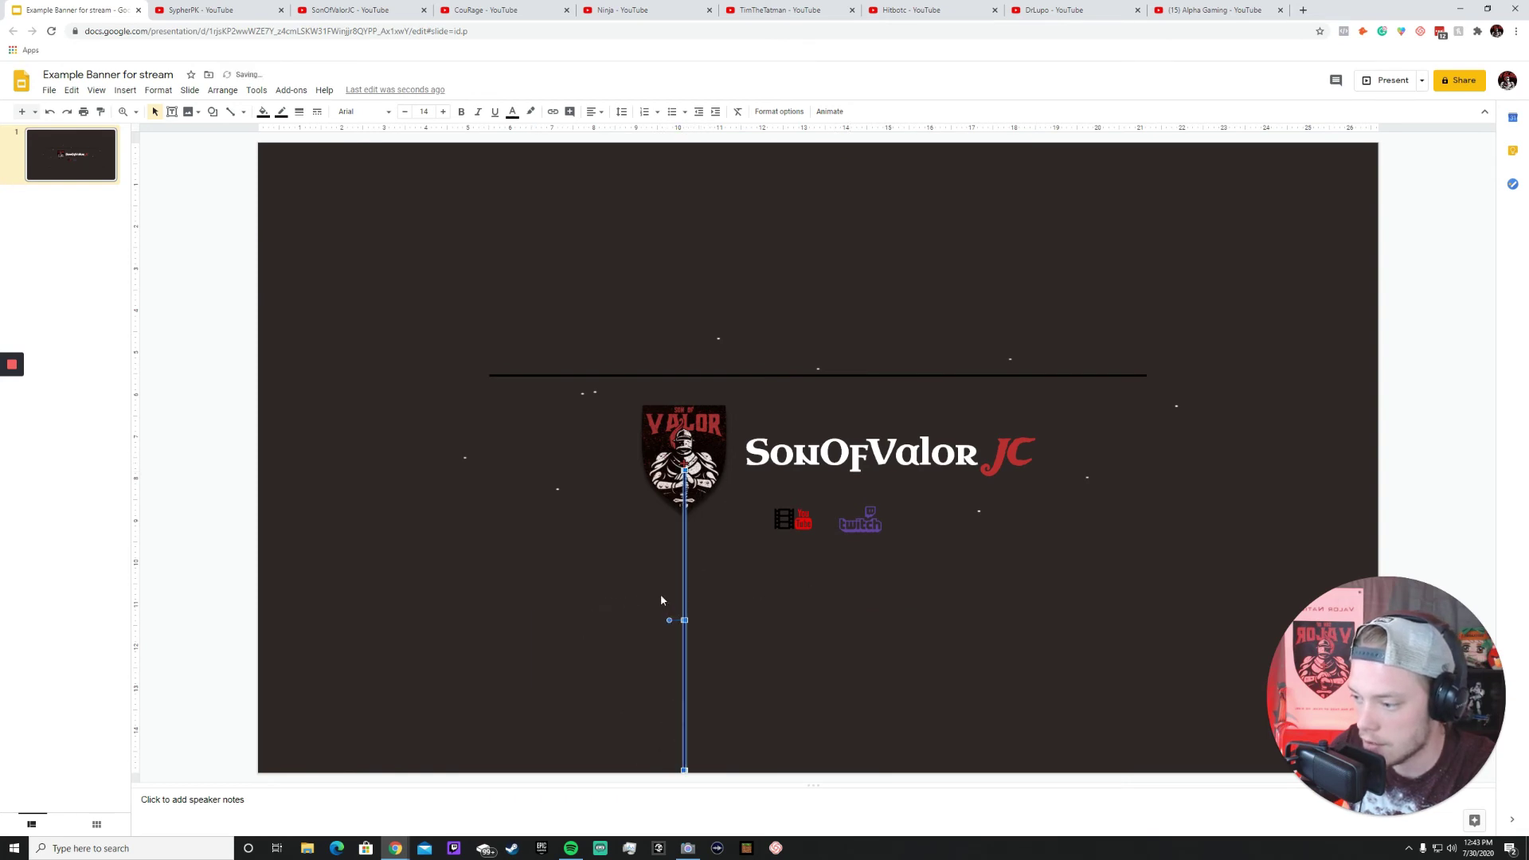
pyautogui.moveTo(686, 592); pyautogui.dragTo(1146, 503)
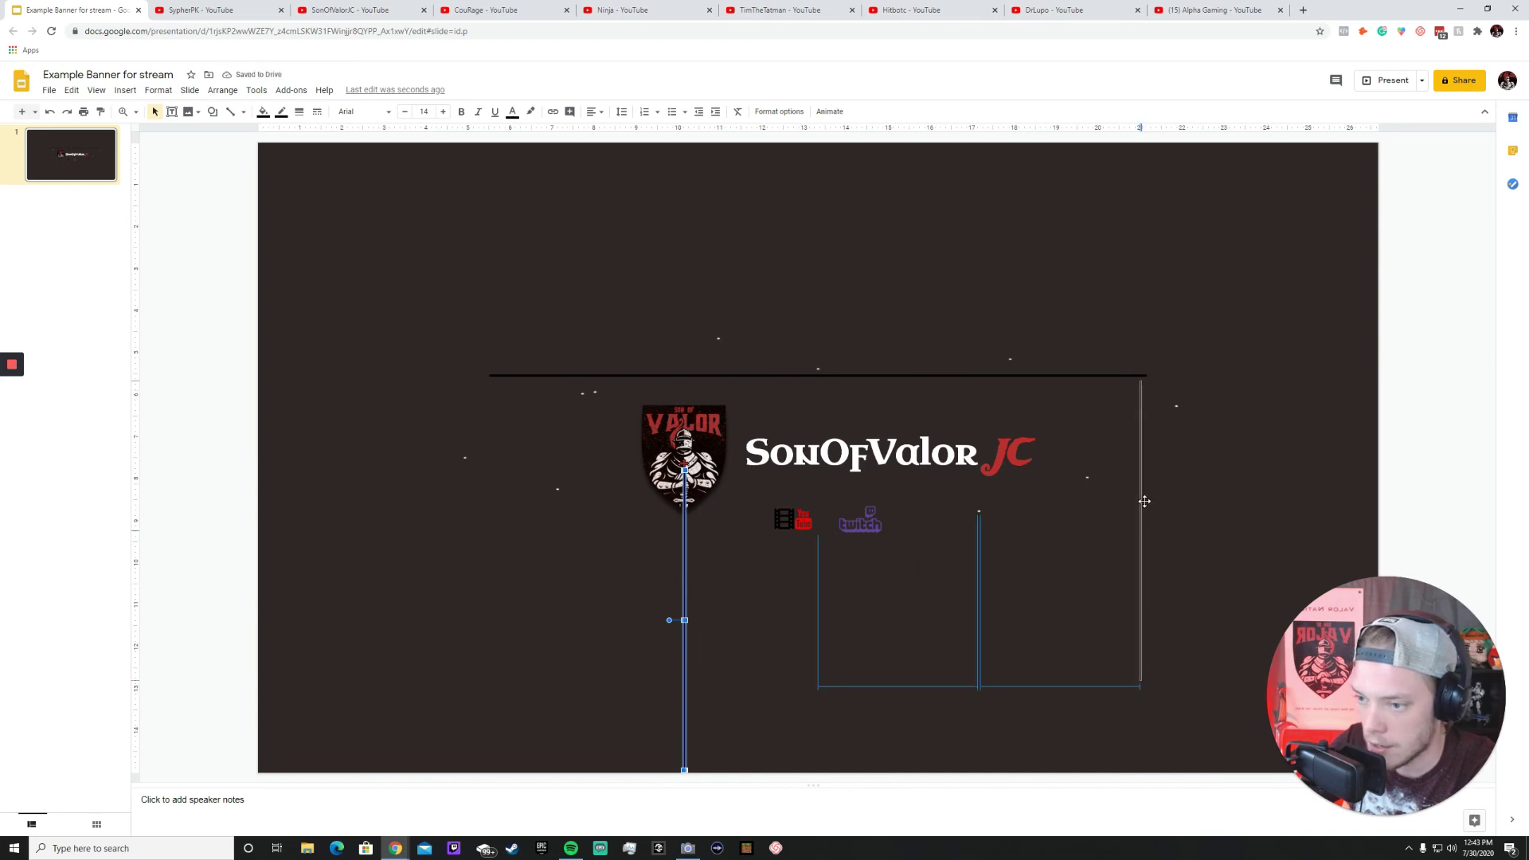
# Shorten the vertical bar at the right end of the upper bar so it ends just below the social logos.
pyautogui.click(1187, 575)
pyautogui.click(1145, 647)
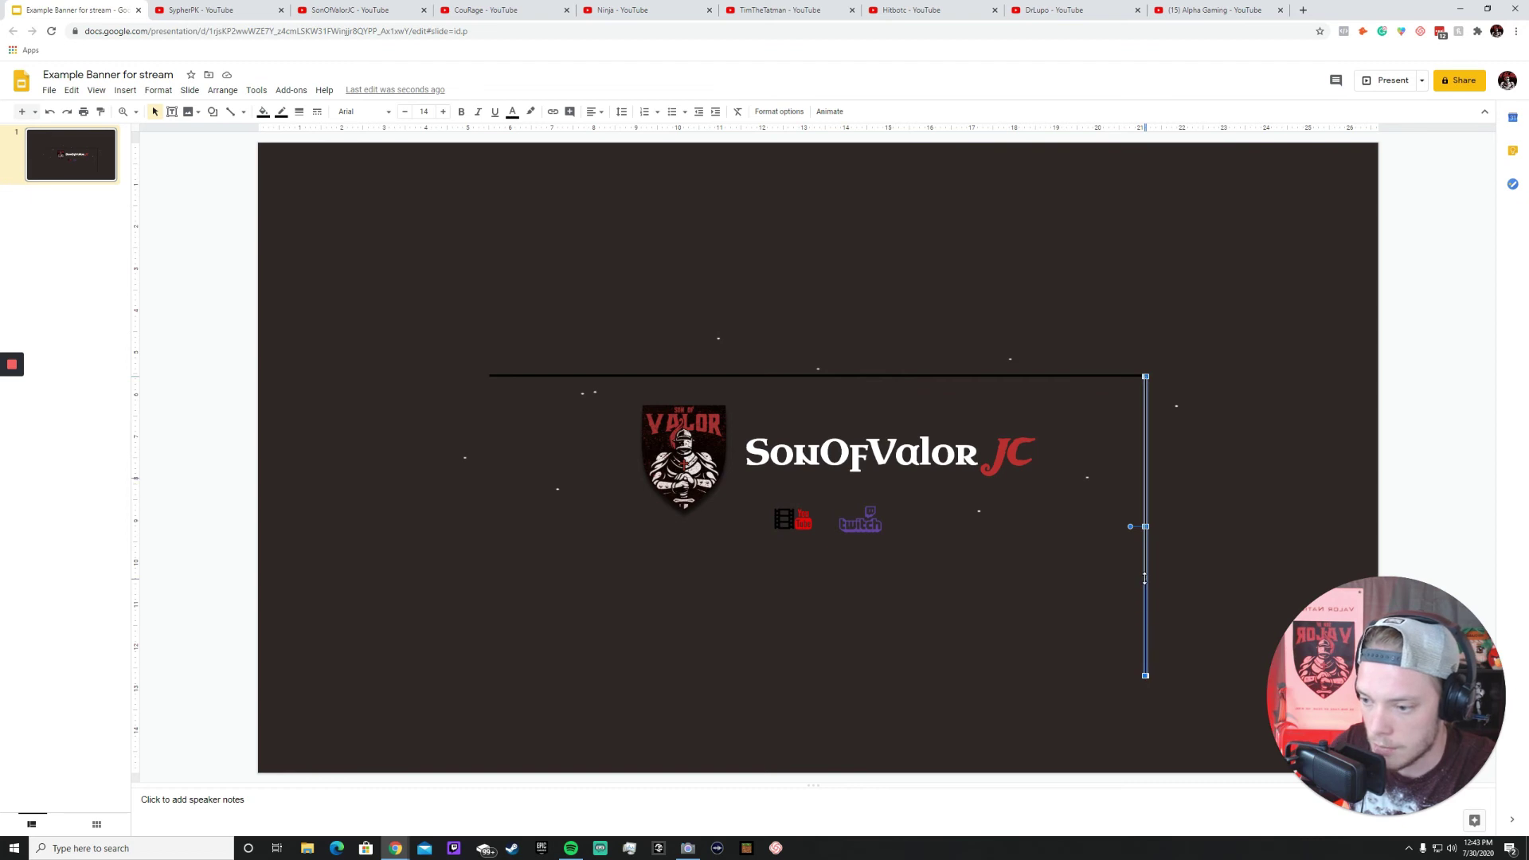
pyautogui.moveTo(1146, 579); pyautogui.dragTo(1146, 577)
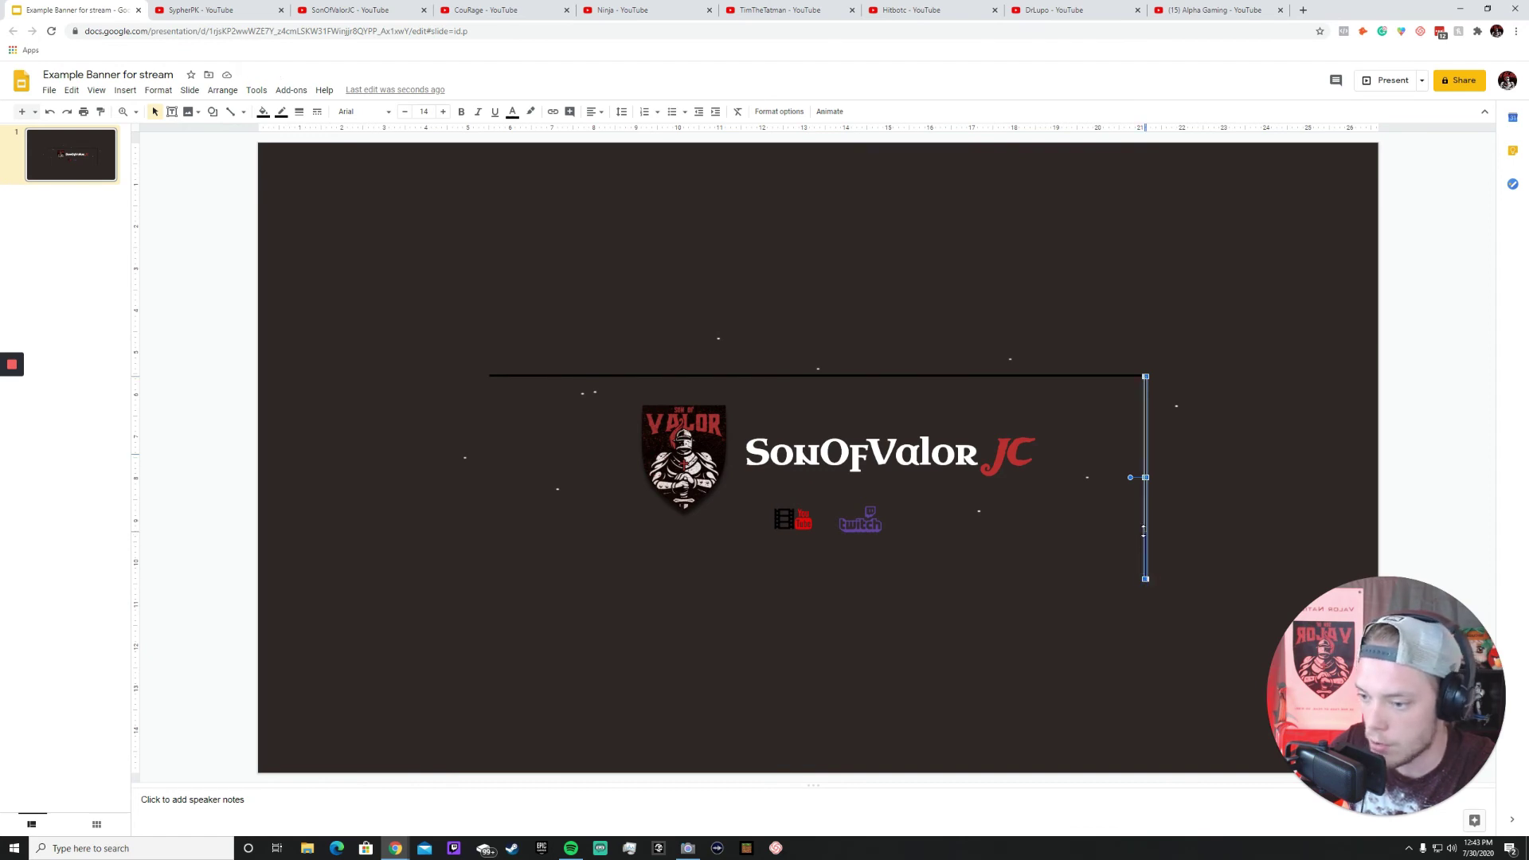
pyautogui.moveTo(1144, 532); pyautogui.dragTo(1145, 532)
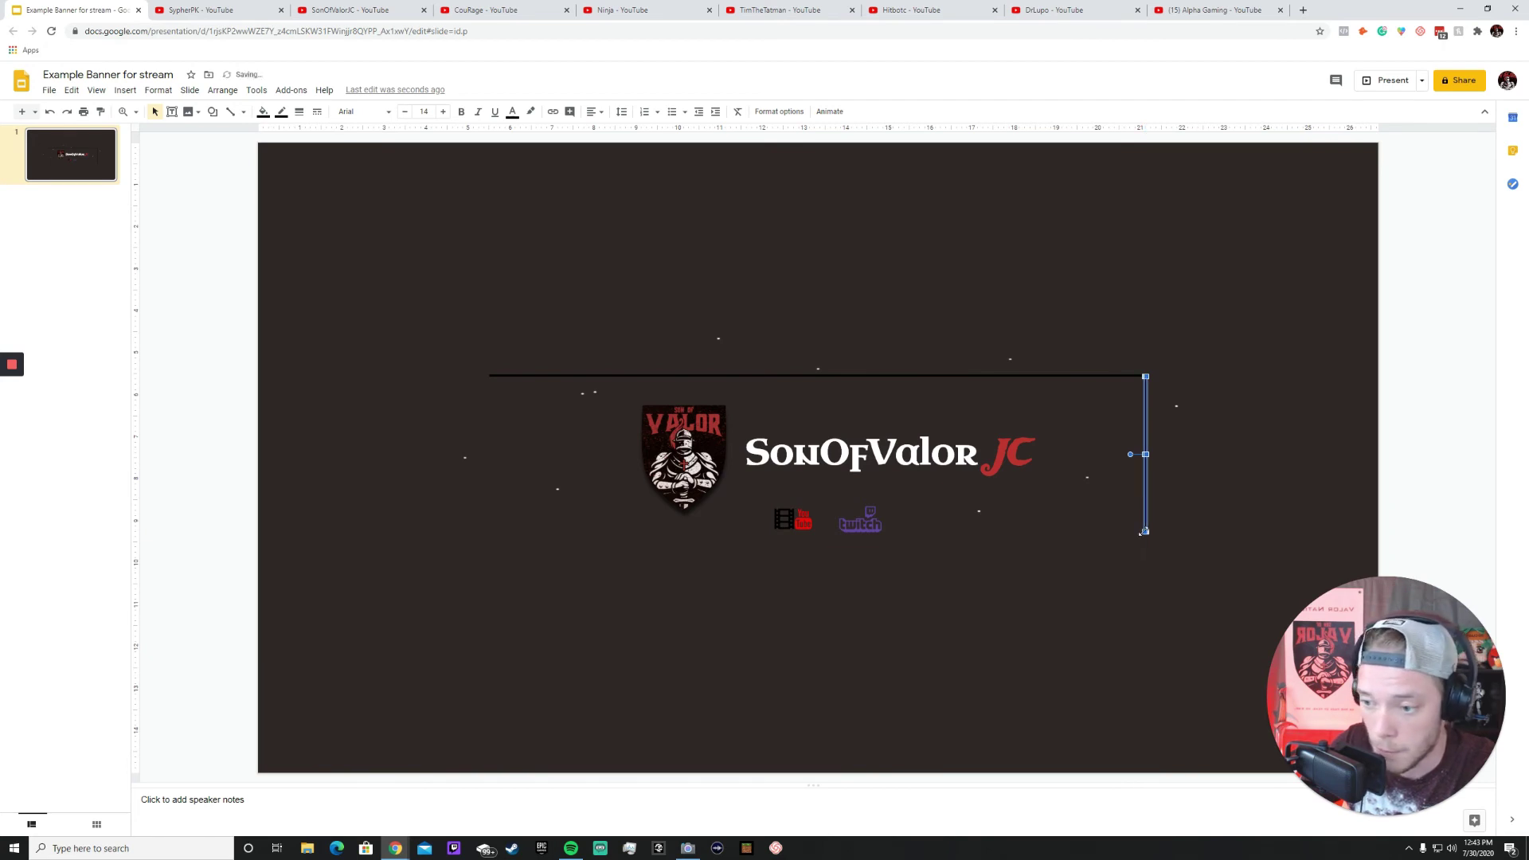
pyautogui.click(1139, 545)
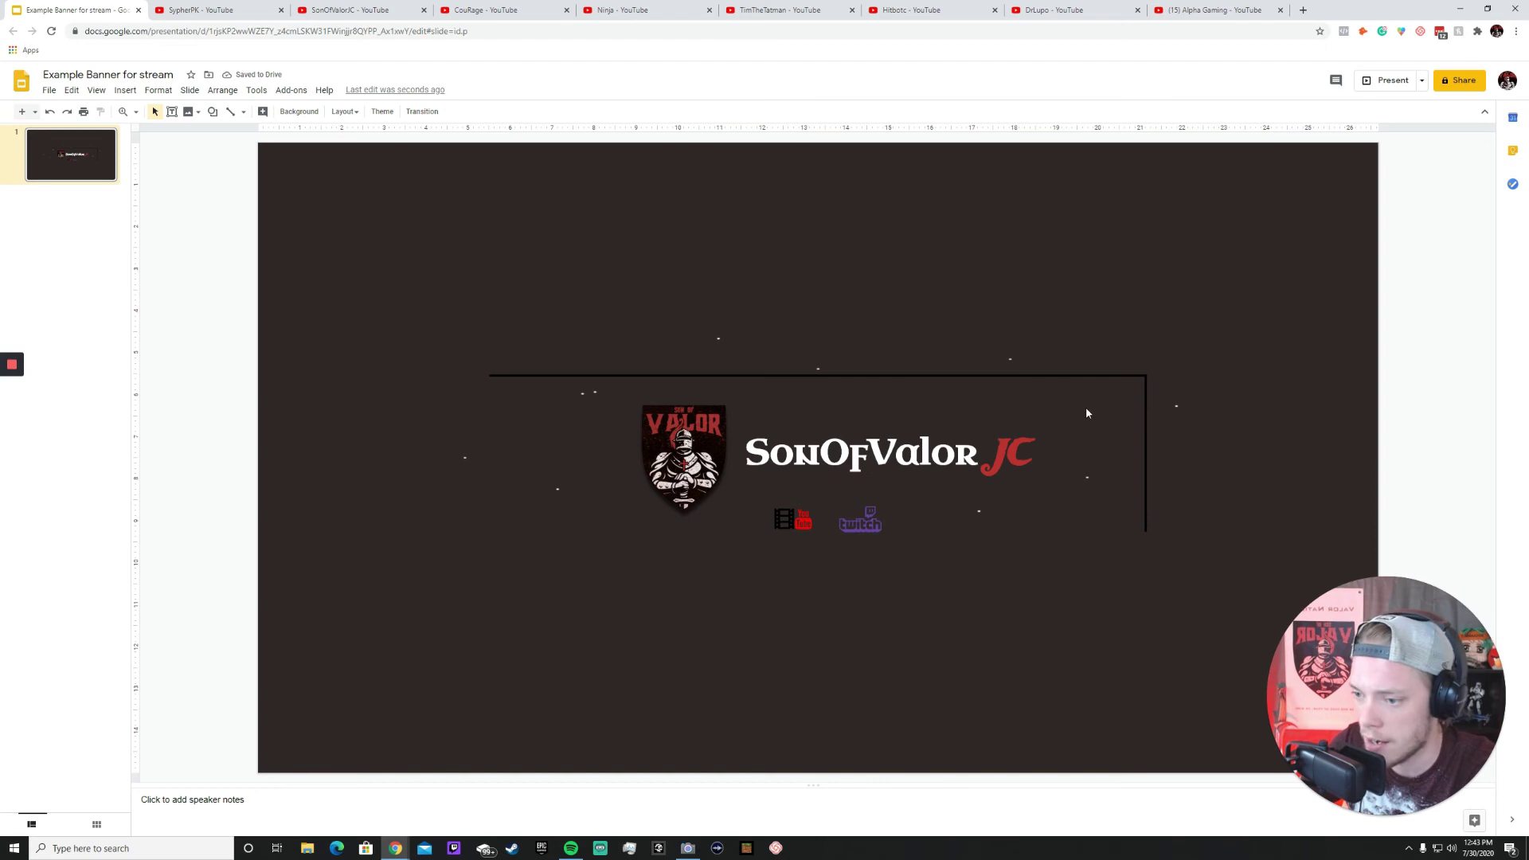
# Copy the right vertical bar and place the copy at the left end of the upper bar as the frame's left side.
pyautogui.click(1147, 445)
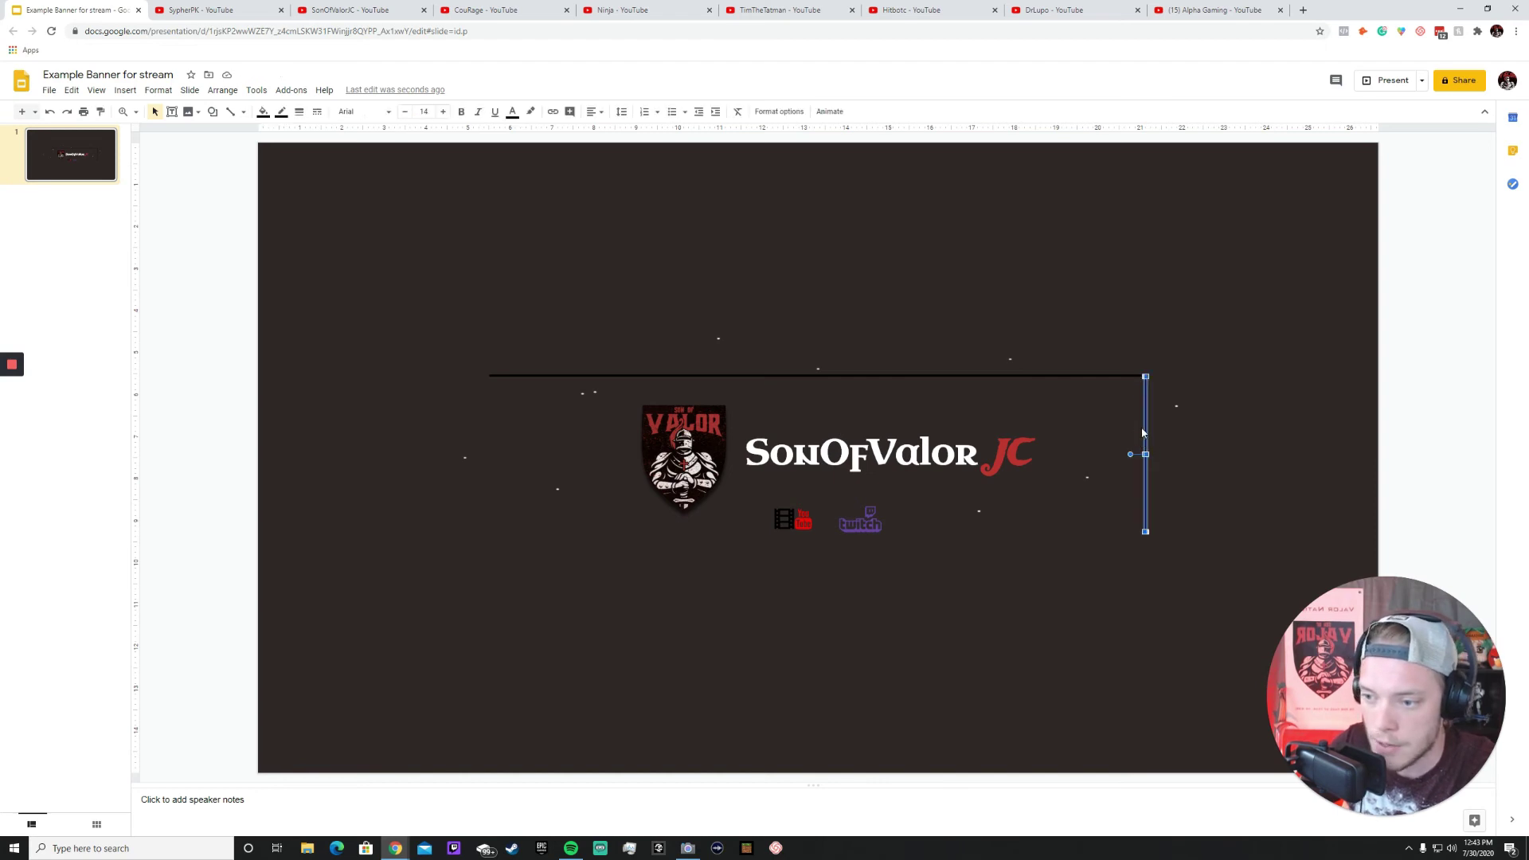
pyautogui.rightClick(1151, 428)
pyautogui.click(1145, 427)
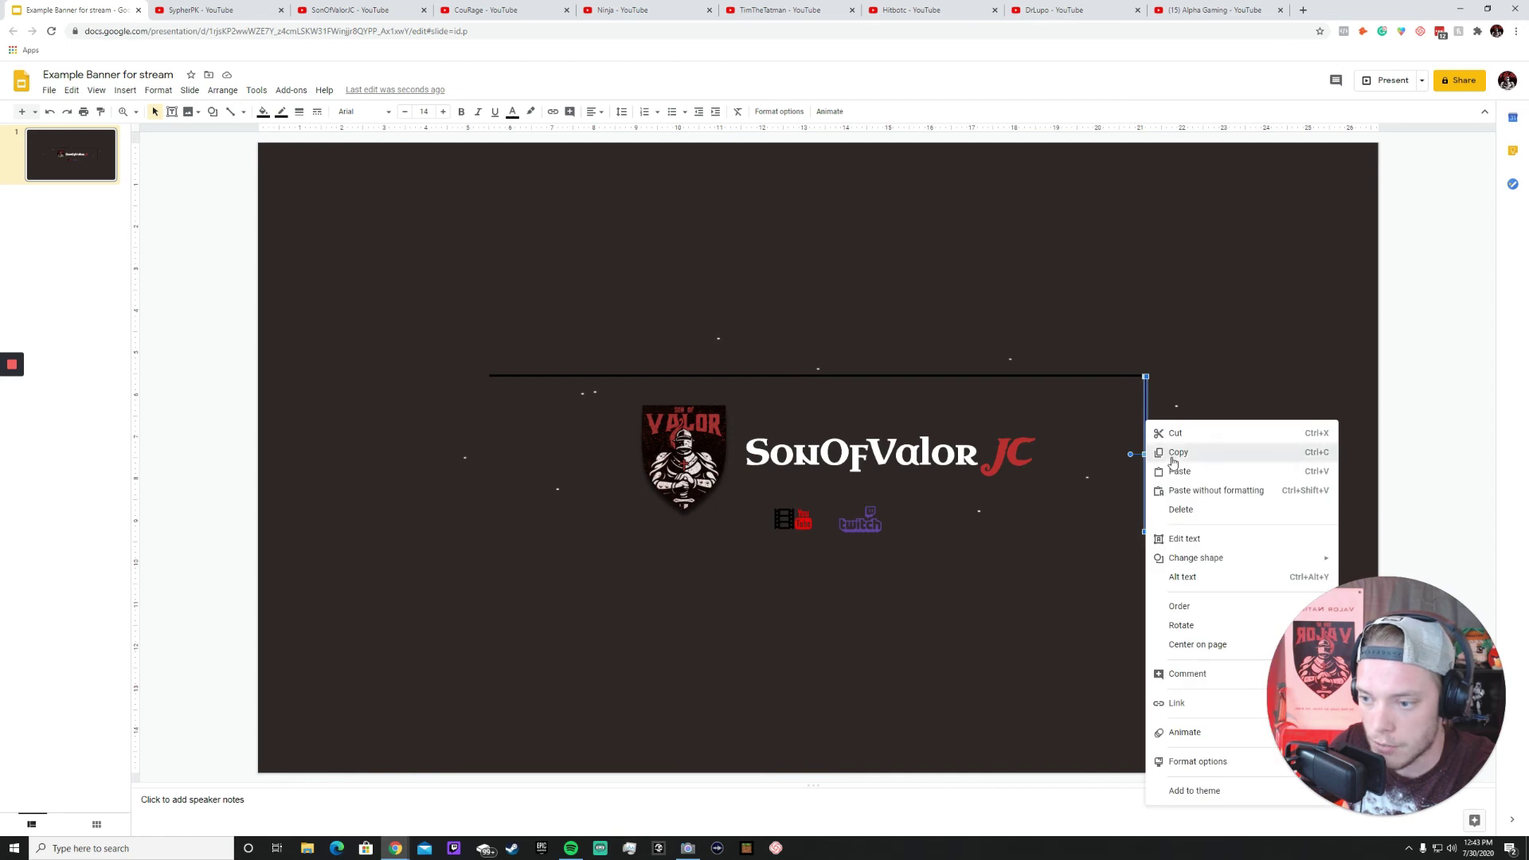
pyautogui.click(1171, 454)
pyautogui.rightClick(1177, 444)
pyautogui.click(1187, 488)
pyautogui.moveTo(1156, 421); pyautogui.dragTo(487, 398)
pyautogui.click(568, 566)
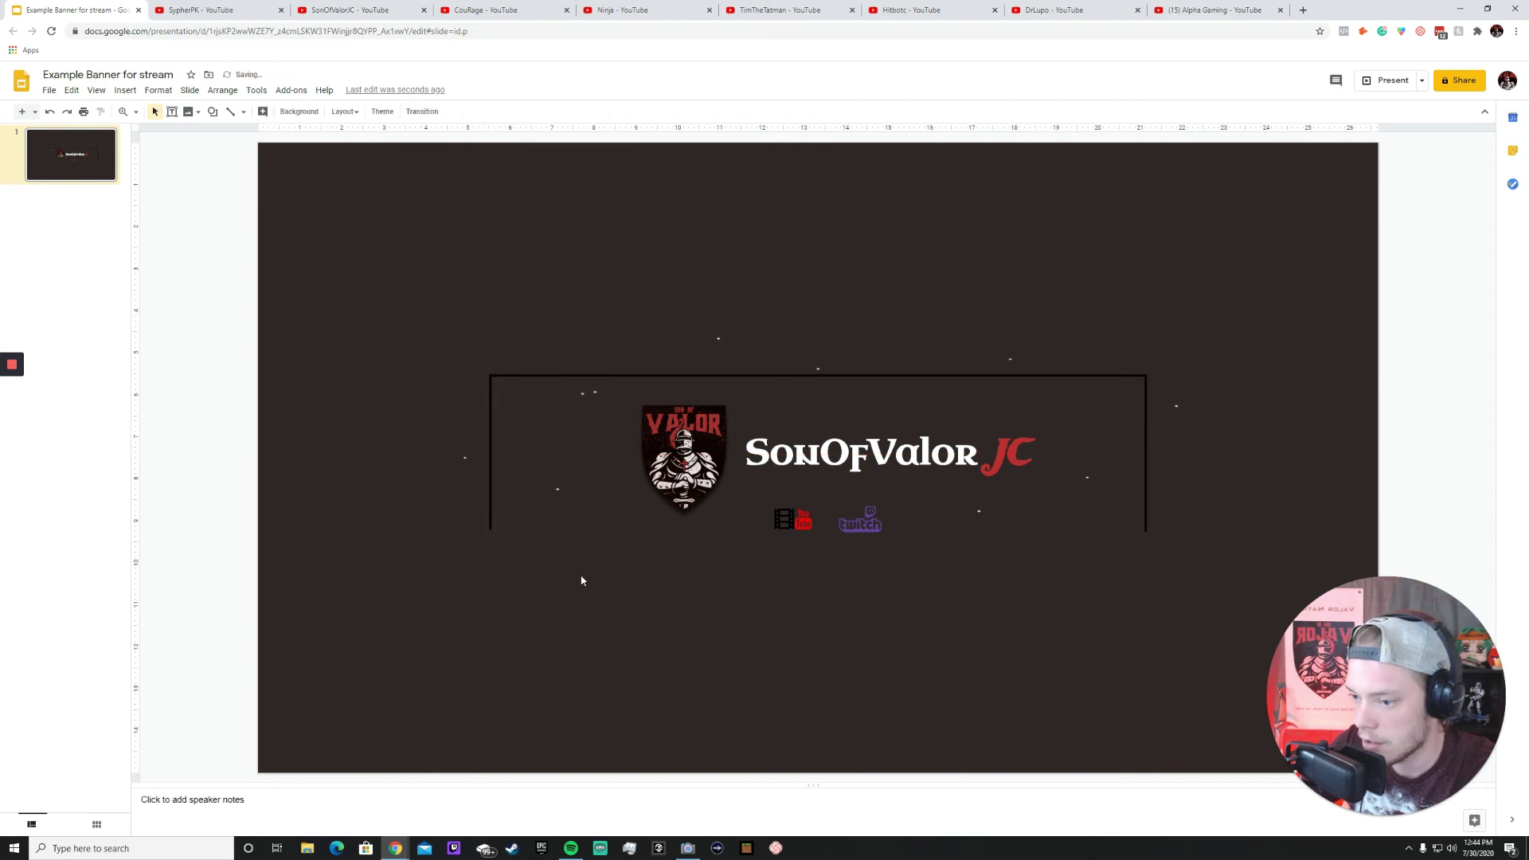
pyautogui.click(490, 522)
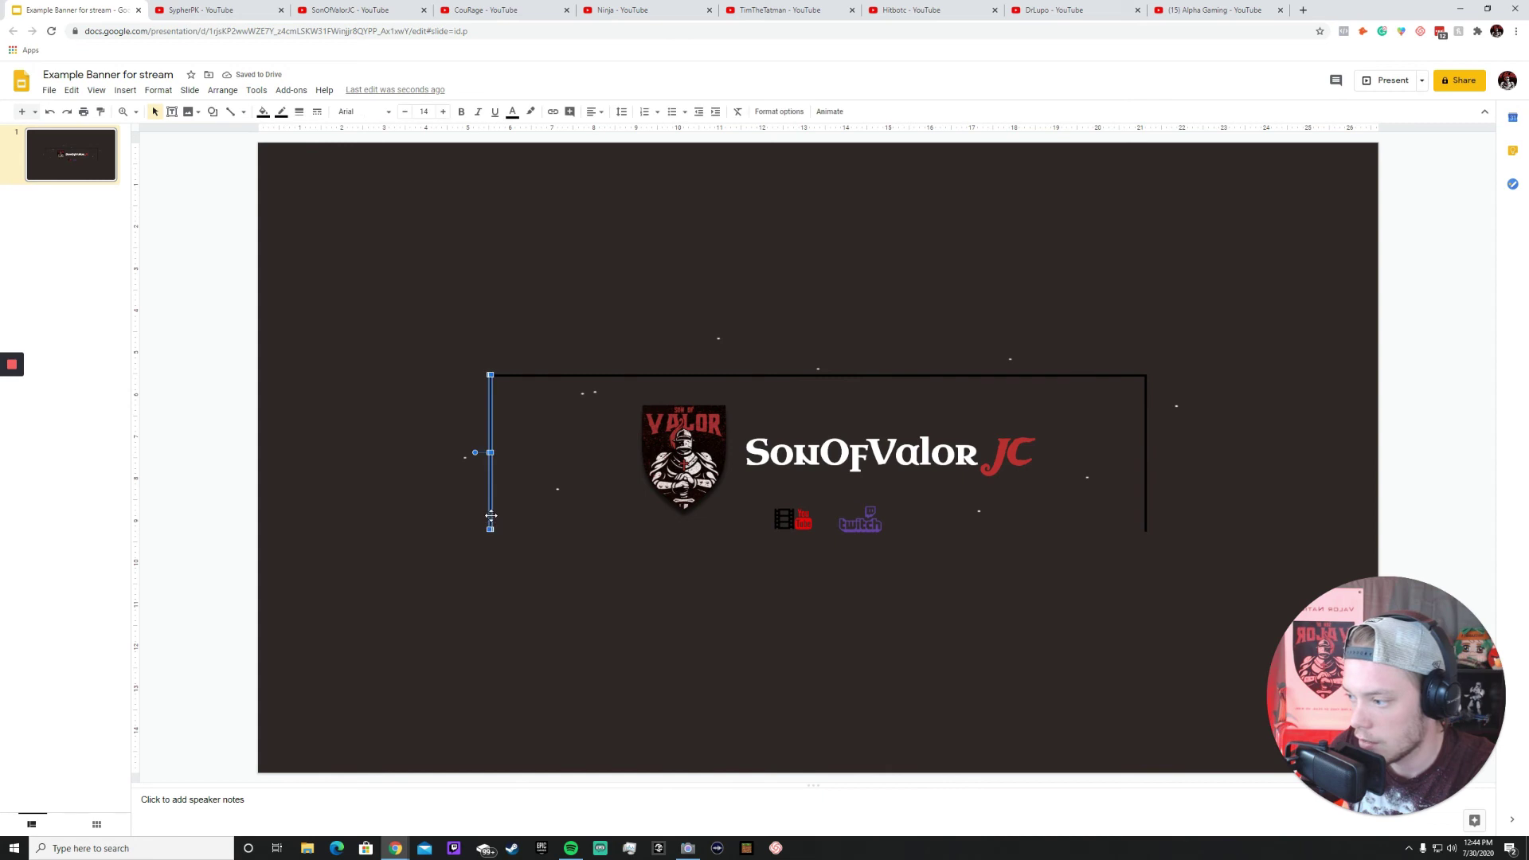
# Copy the upper bar to the bottom of the frame and shorten the copy from its right end to stop just before the social logos.
pyautogui.click(558, 375)
pyautogui.rightClick(614, 375)
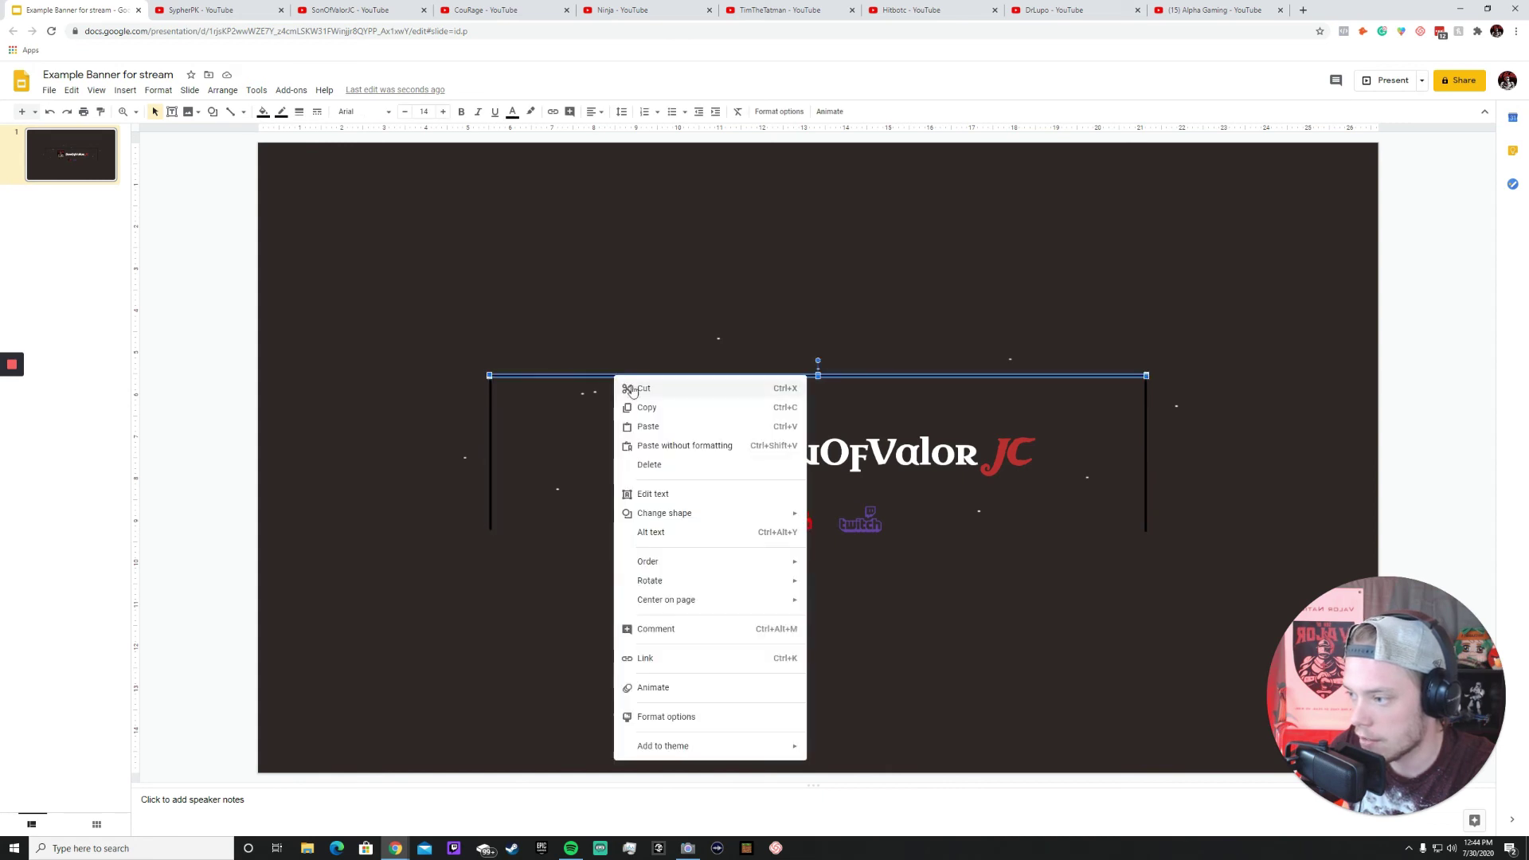
pyautogui.click(647, 408)
pyautogui.rightClick(622, 555)
pyautogui.click(625, 600)
pyautogui.moveTo(680, 386); pyautogui.dragTo(674, 529)
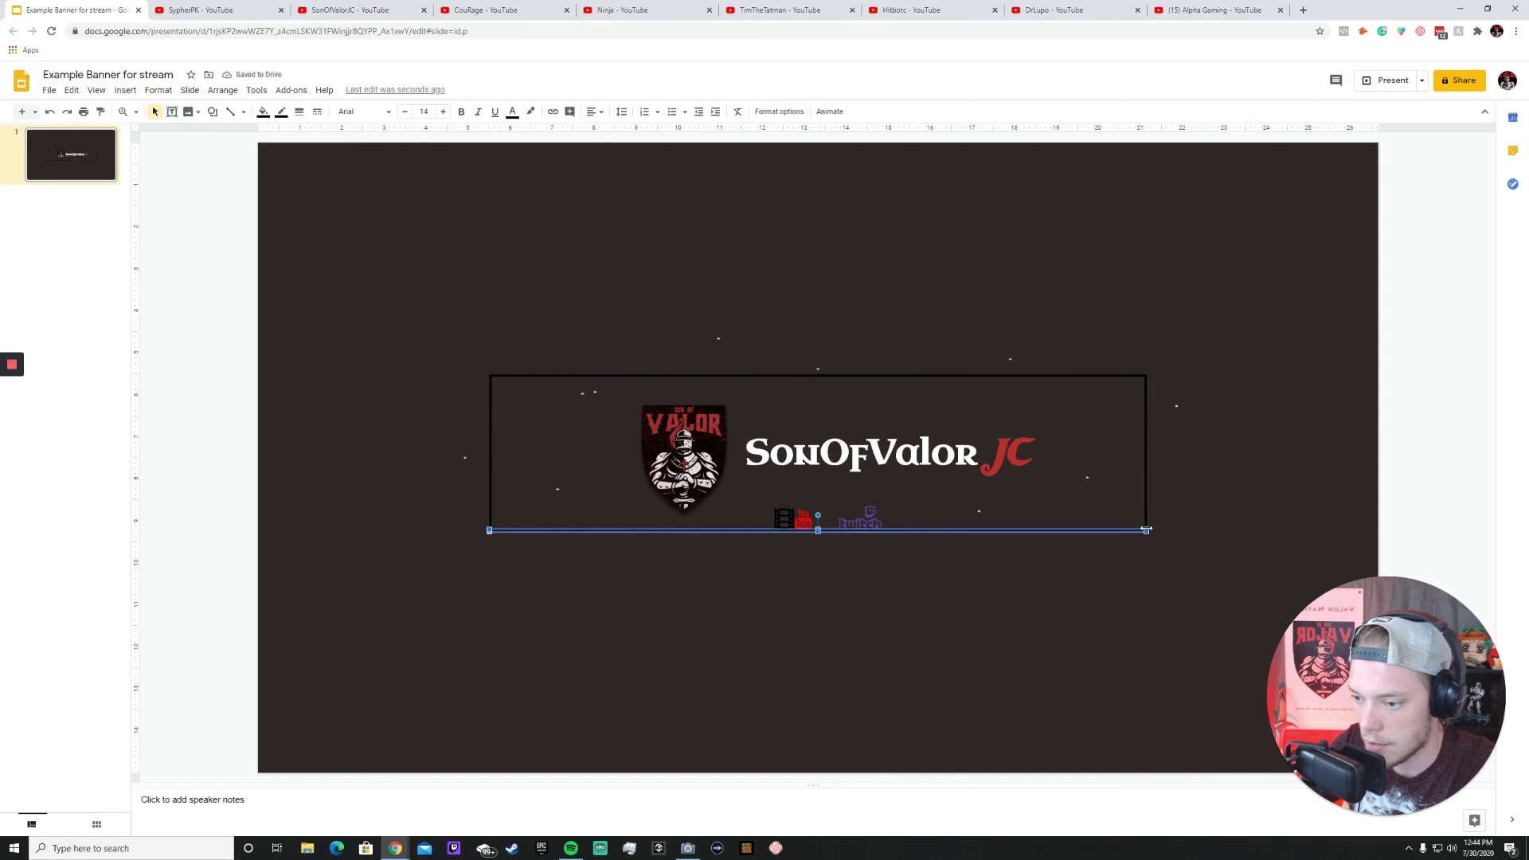
pyautogui.moveTo(1147, 529); pyautogui.dragTo(758, 530)
pyautogui.click(768, 562)
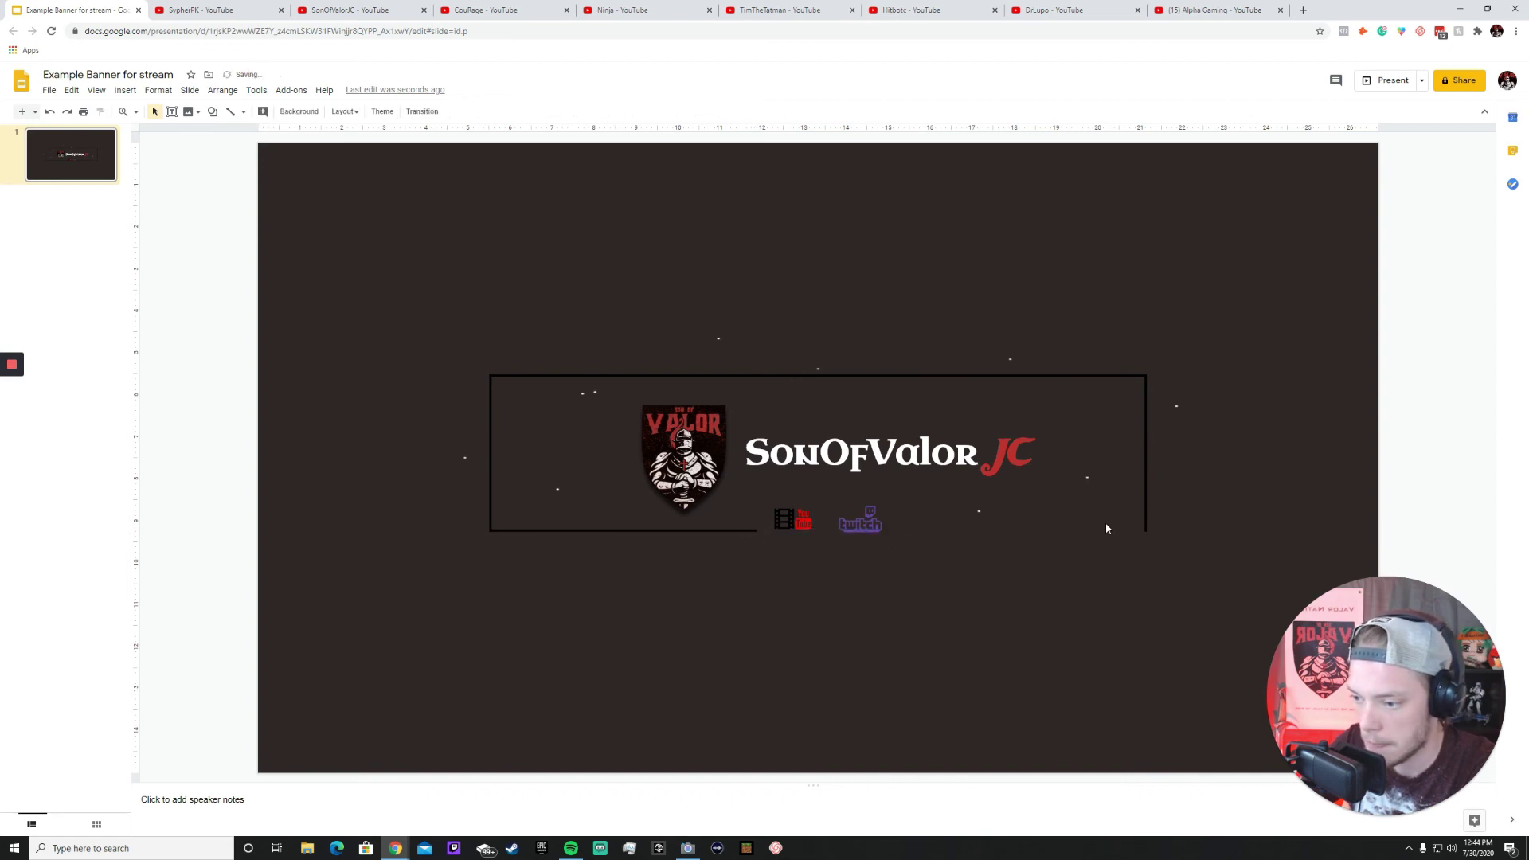
# Copy the short lower-left bar and place the copy along the frame's lower edge, between the social logos and the right side.
pyautogui.rightClick(1082, 527)
pyautogui.click(713, 530)
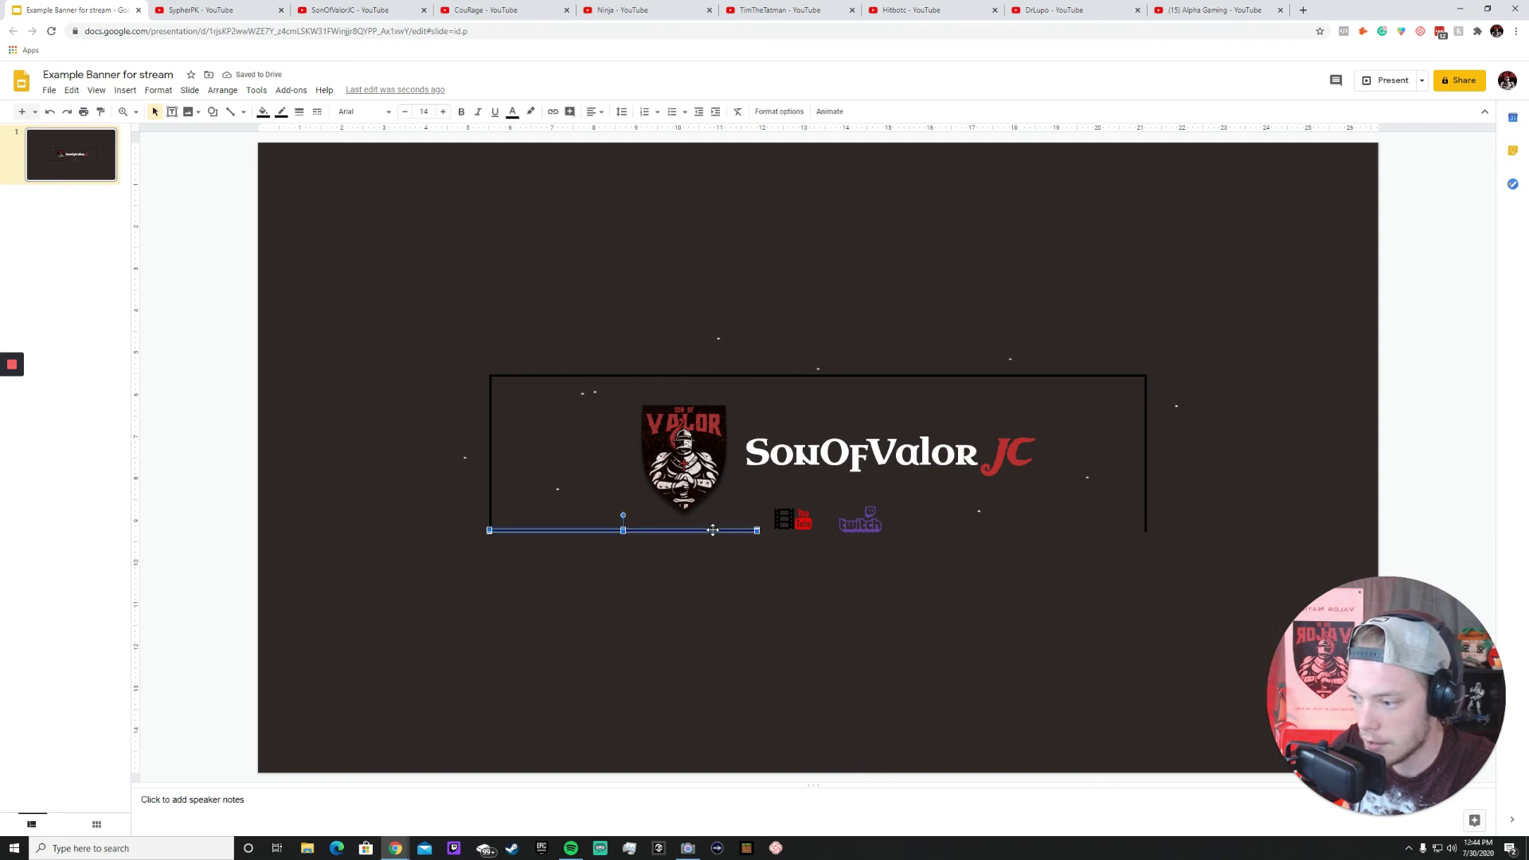
pyautogui.rightClick(714, 529)
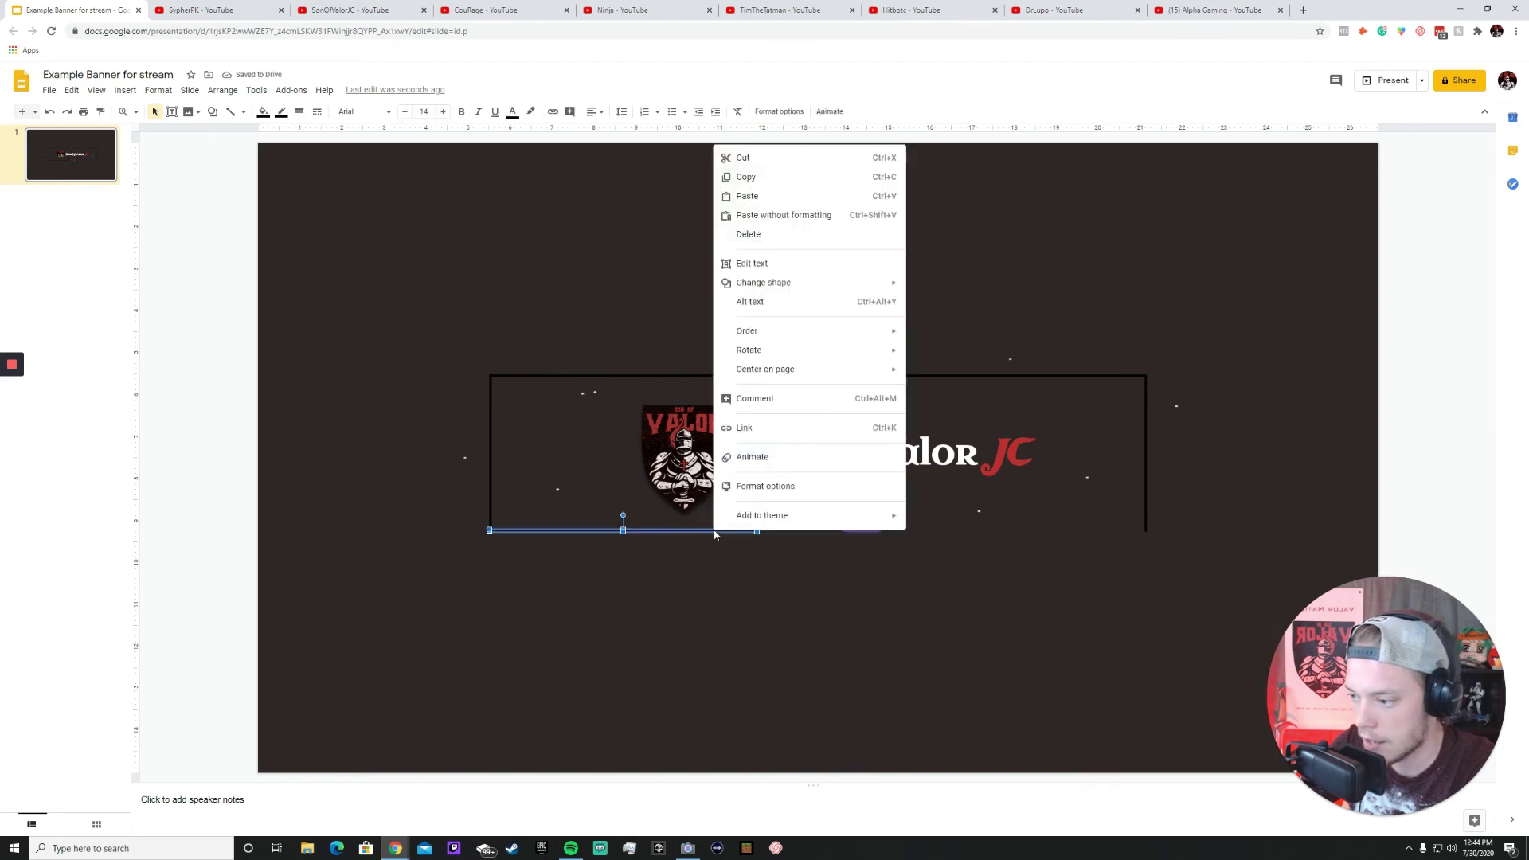
pyautogui.click(741, 177)
pyautogui.rightClick(988, 525)
pyautogui.click(1036, 591)
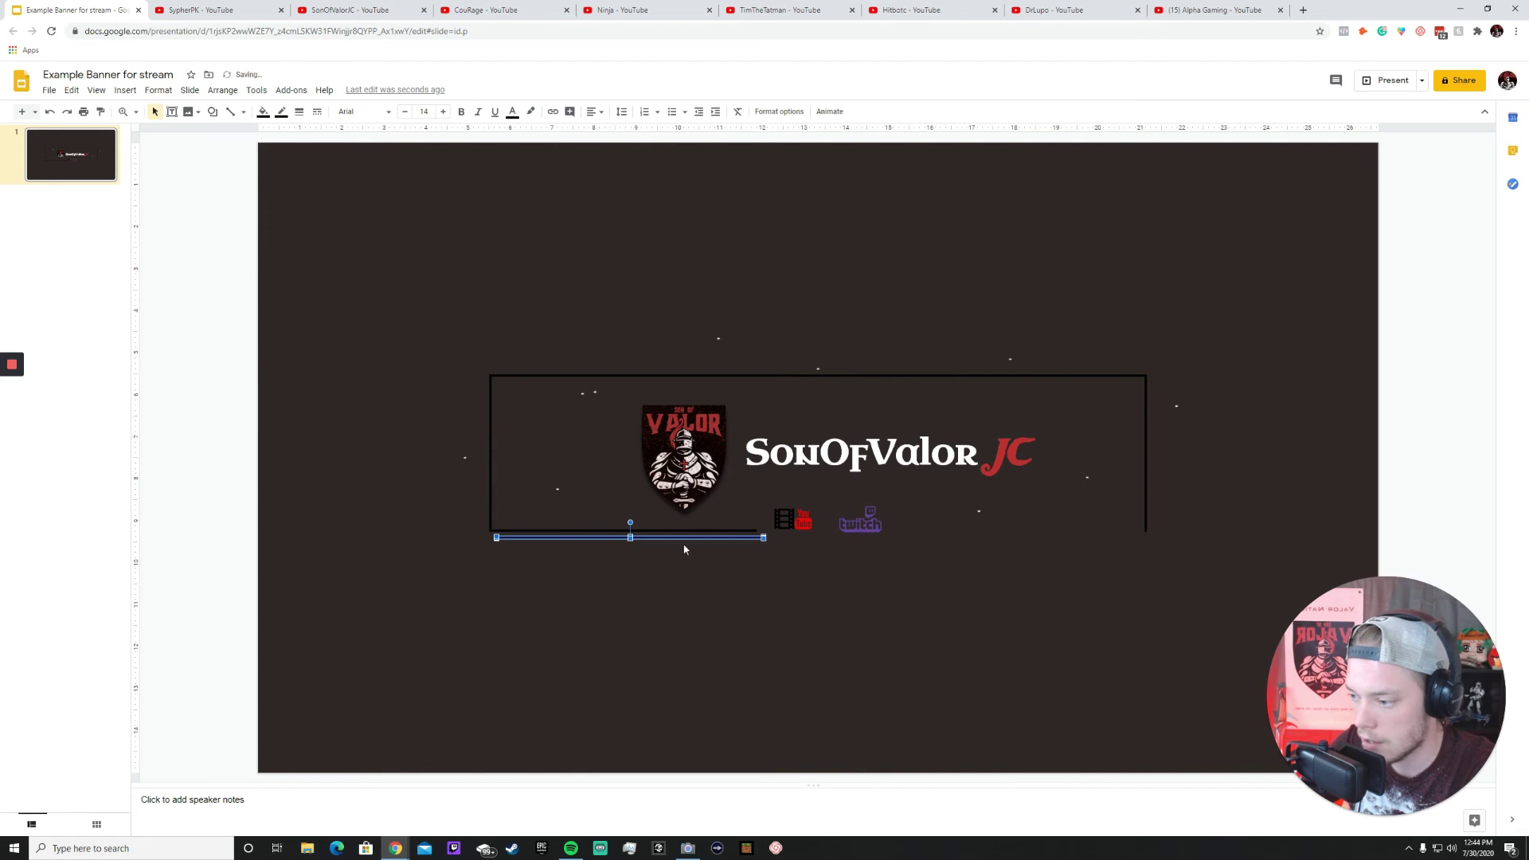
pyautogui.moveTo(688, 538); pyautogui.dragTo(1070, 533)
pyautogui.click(1063, 566)
# Move the social logos down into the gap in the frame's lower edge and bring the Twitch logo closer to the YouTube logo.
pyautogui.moveTo(865, 540); pyautogui.dragTo(782, 537)
pyautogui.click(866, 567)
pyautogui.click(863, 534)
pyautogui.click(863, 561)
pyautogui.click(809, 556)
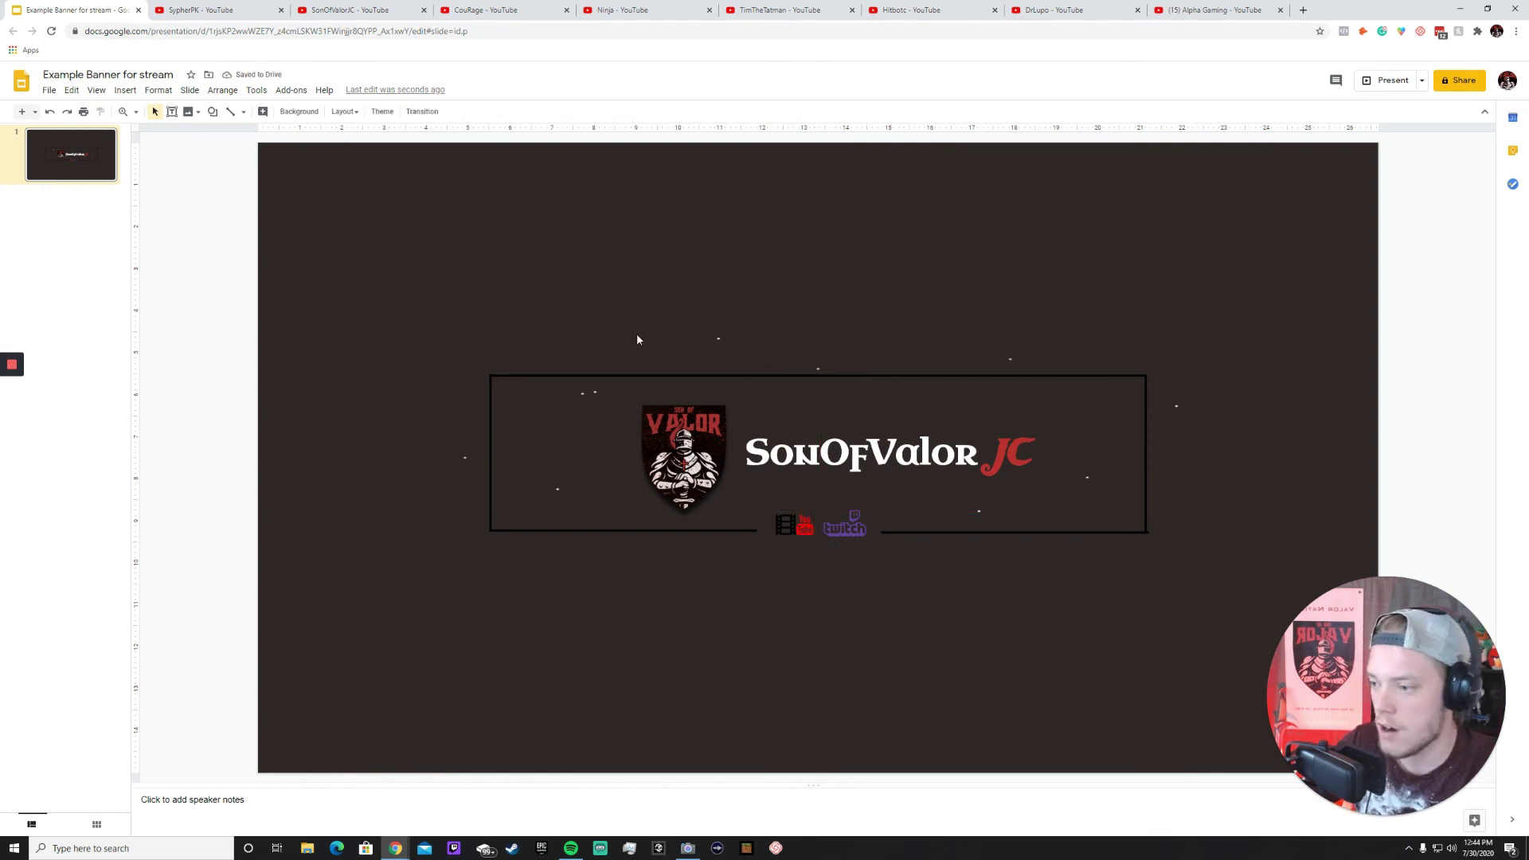
# Using SypherPK's channel banner as reference, shrink the shield logo slightly and place it closer to the channel name.
pyautogui.click(199, 9)
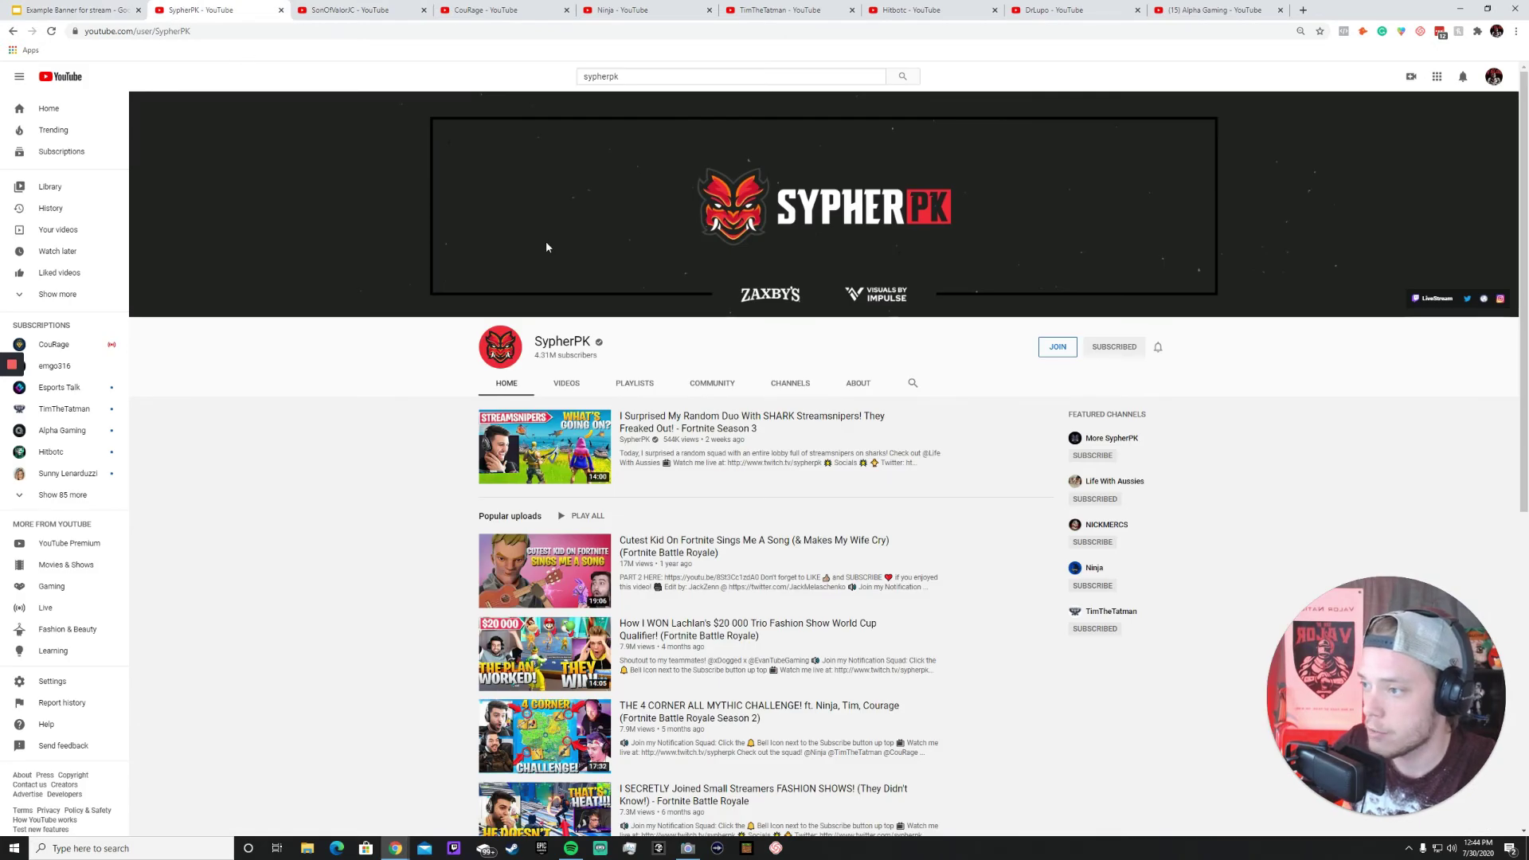
pyautogui.hotkey('ctrl', 'shift', 'Tab')
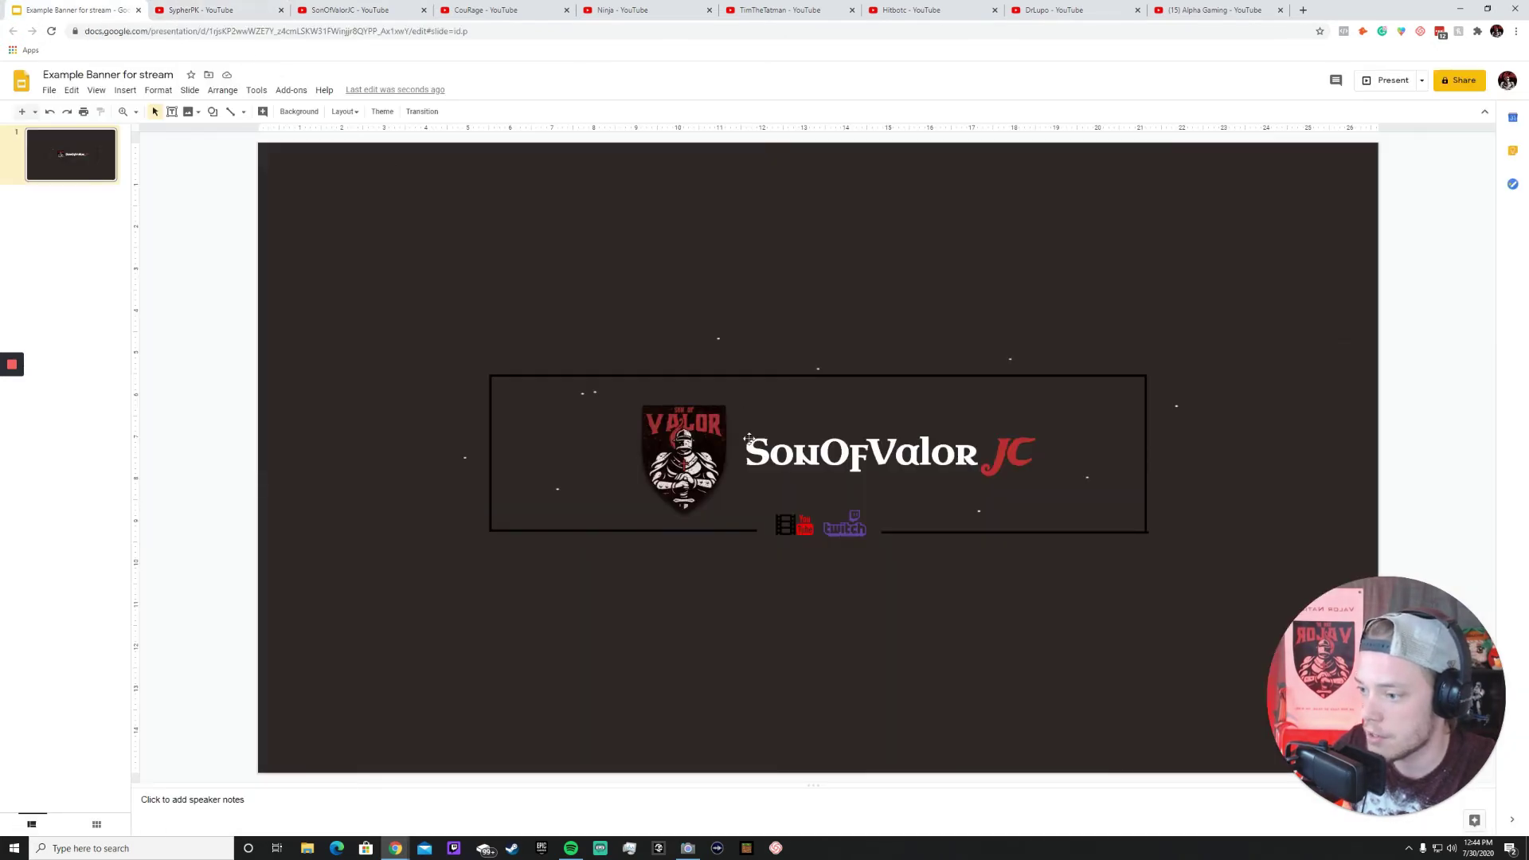
pyautogui.hotkey('ctrl', 'Tab')
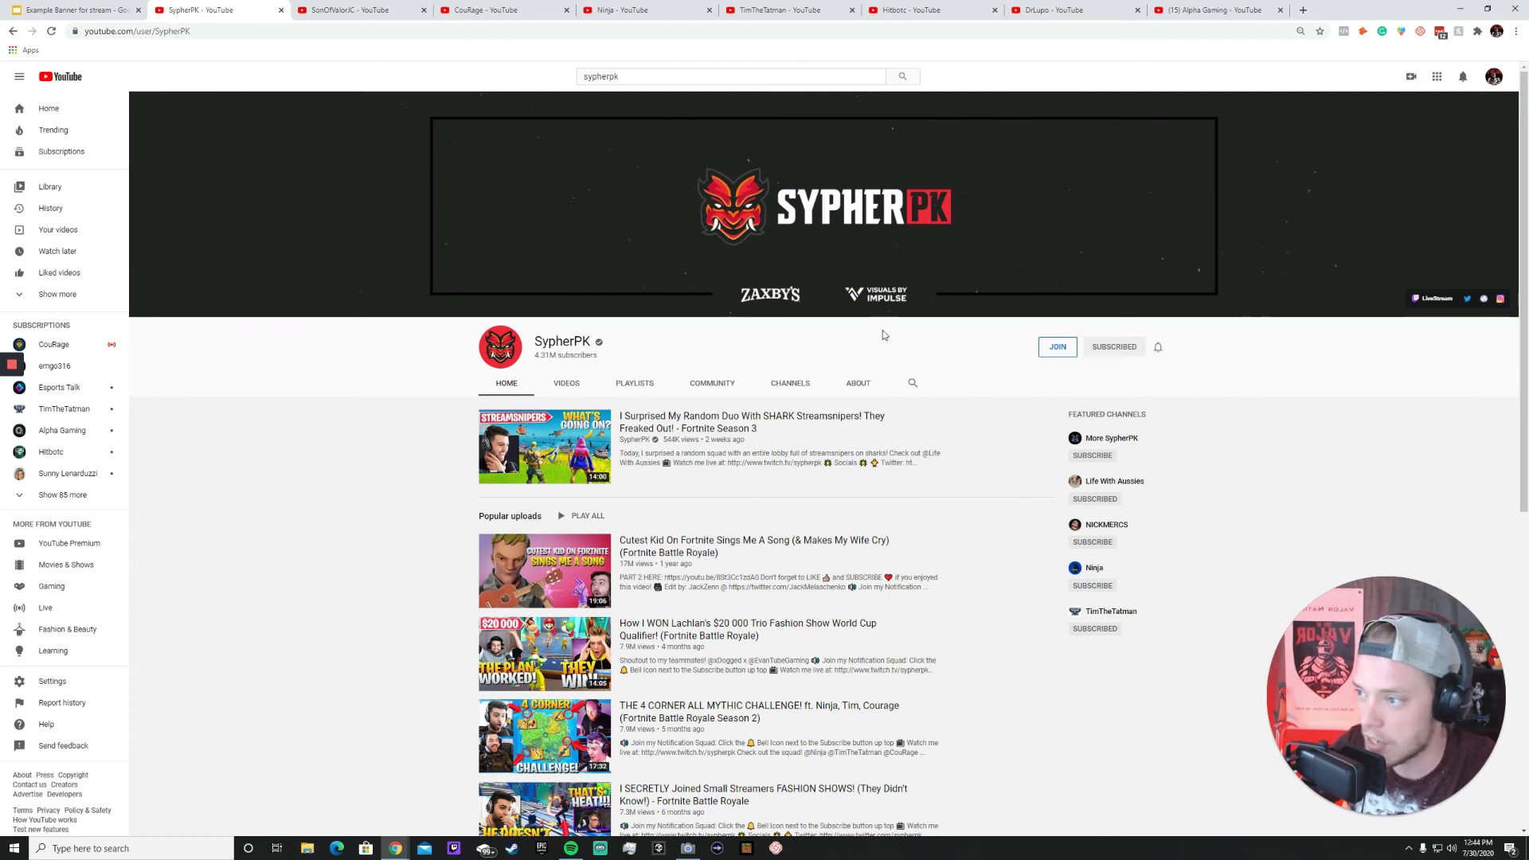
pyautogui.click(60, 10)
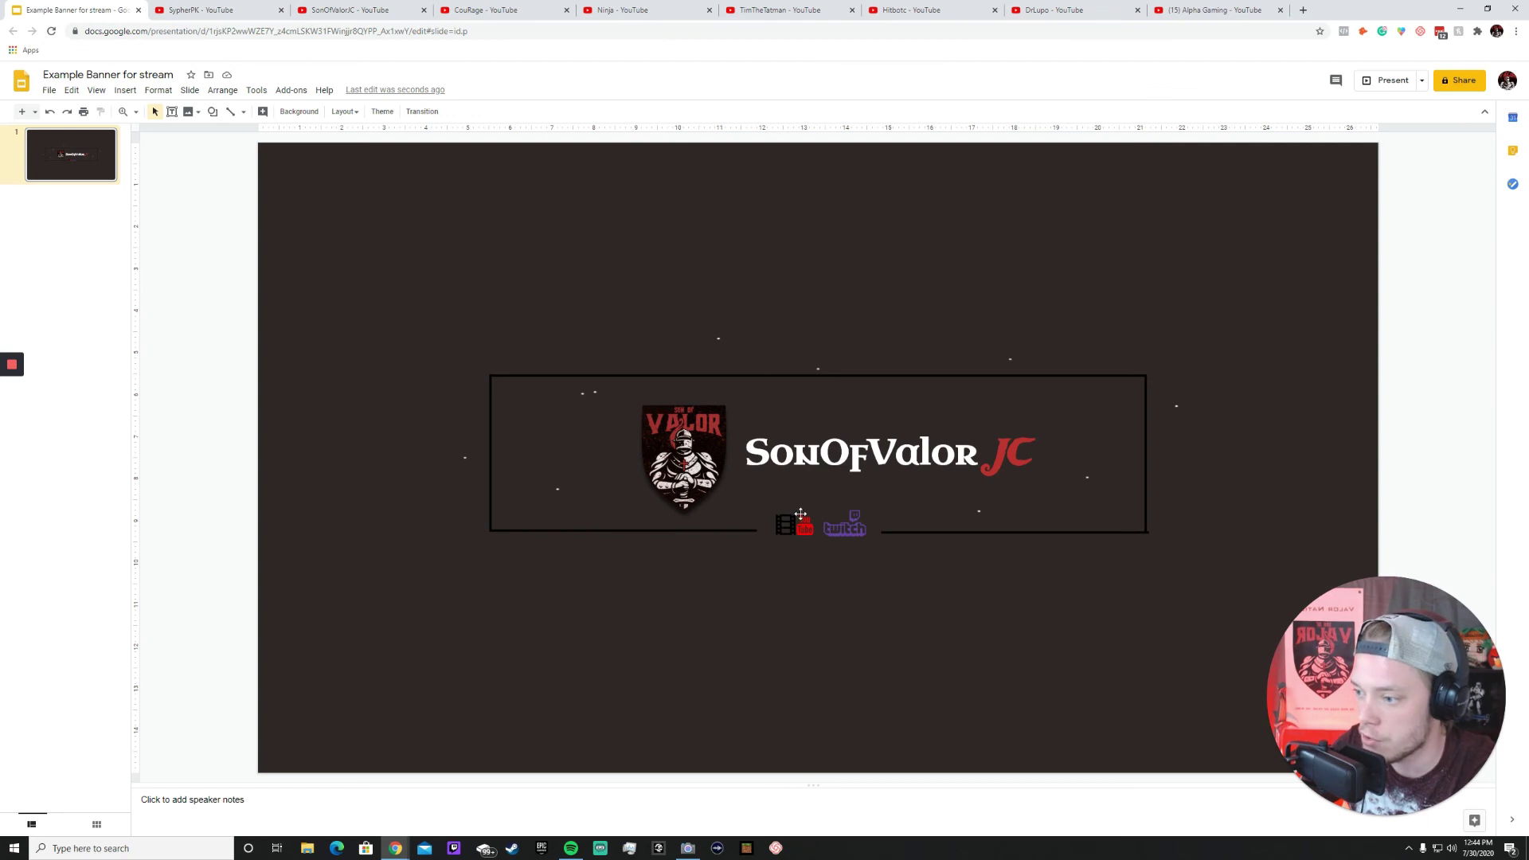
pyautogui.click(721, 418)
pyautogui.moveTo(717, 406); pyautogui.dragTo(695, 458)
pyautogui.click(456, 460)
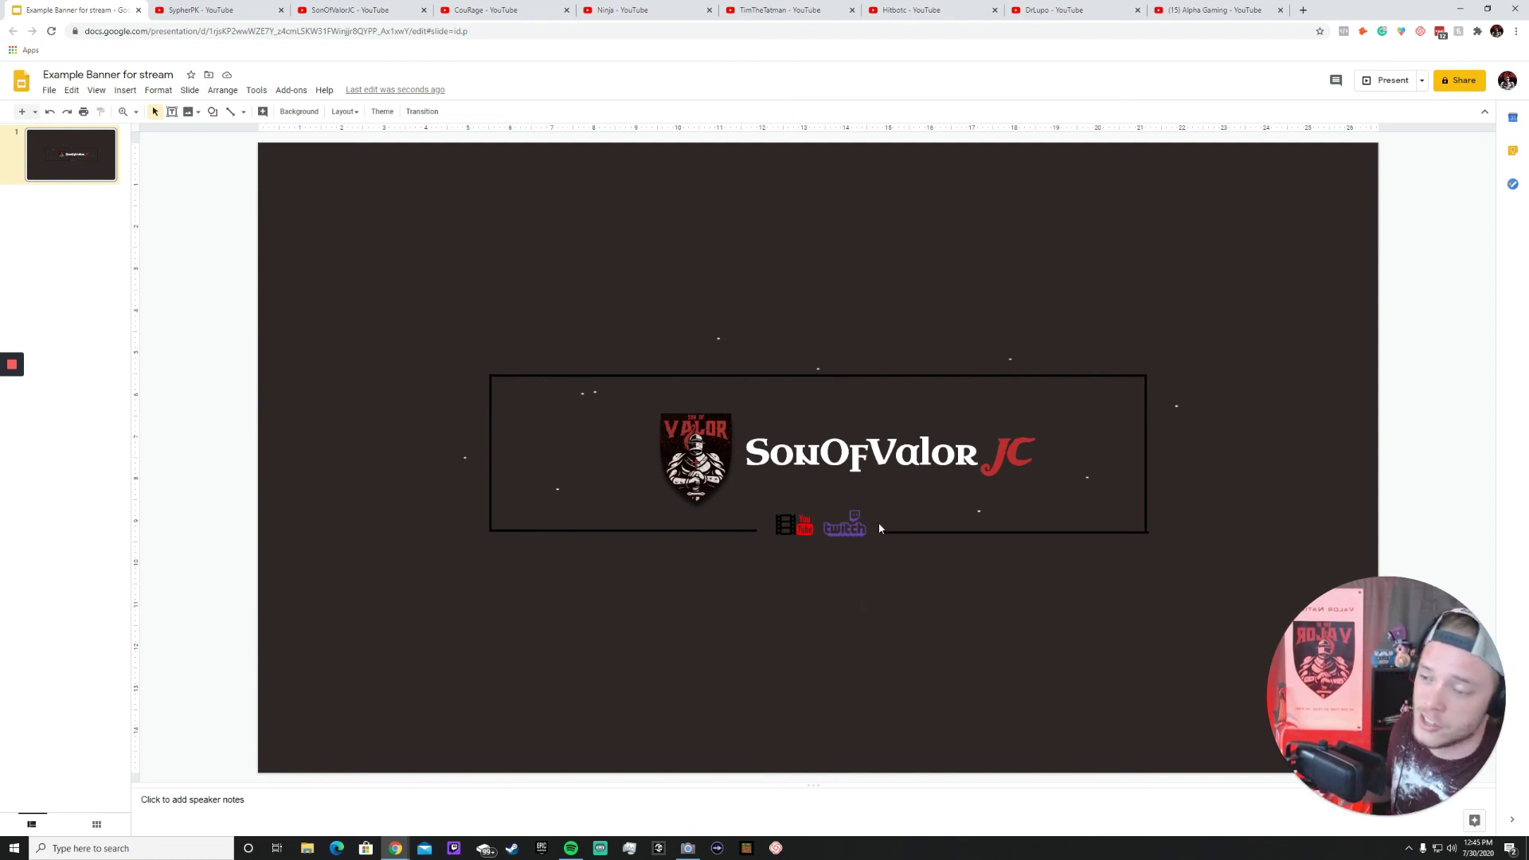
# Nudge the lower-right bar left so its end lines up with the frame's right vertical bar.
pyautogui.click(1140, 532)
pyautogui.click(1169, 551)
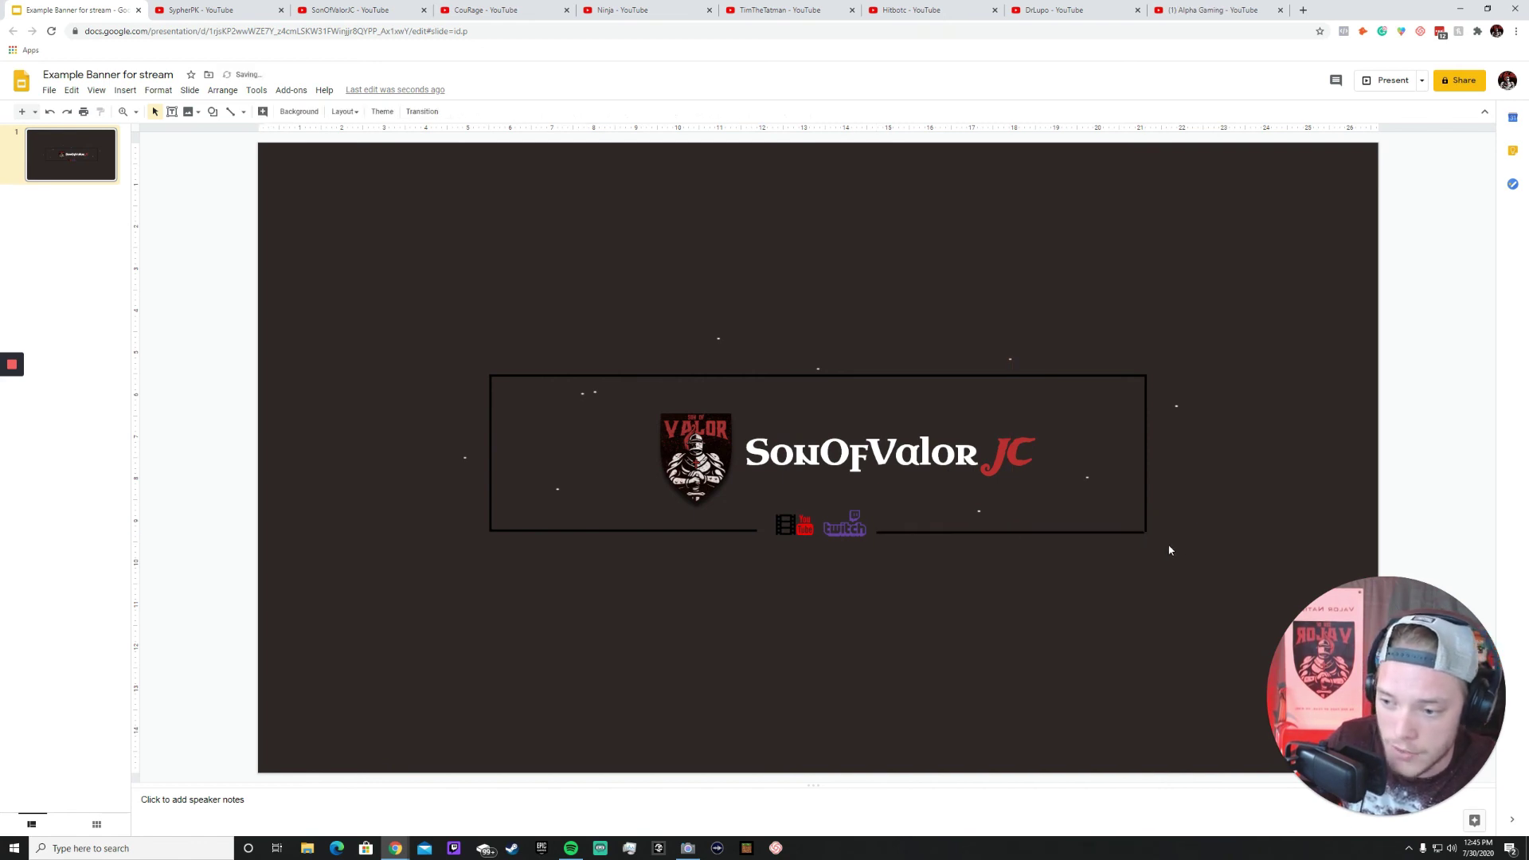
pyautogui.click(1132, 533)
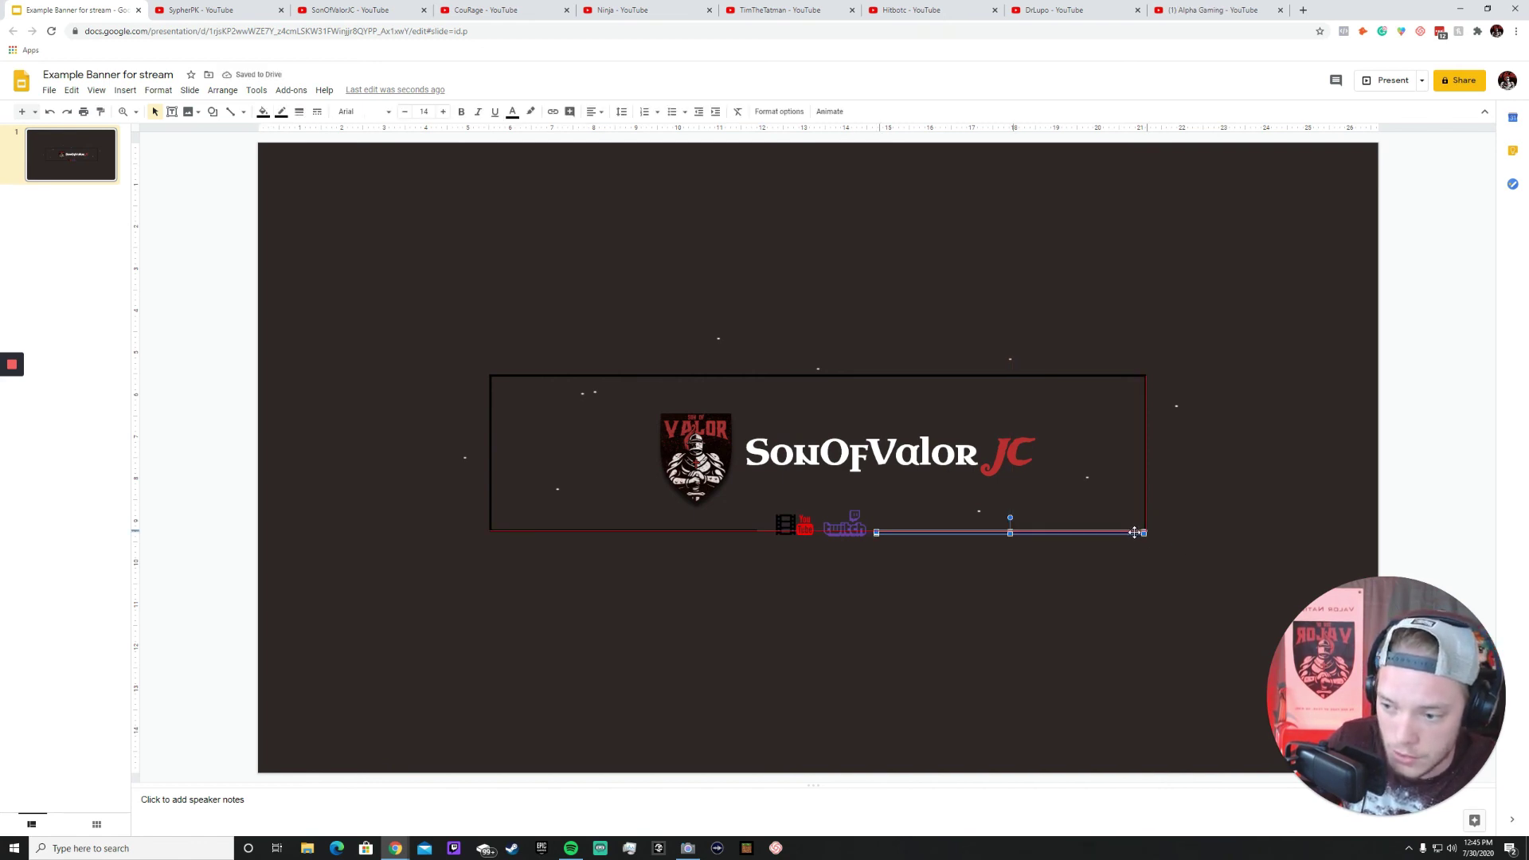
pyautogui.moveTo(1135, 534); pyautogui.dragTo(1136, 533)
pyautogui.click(1153, 565)
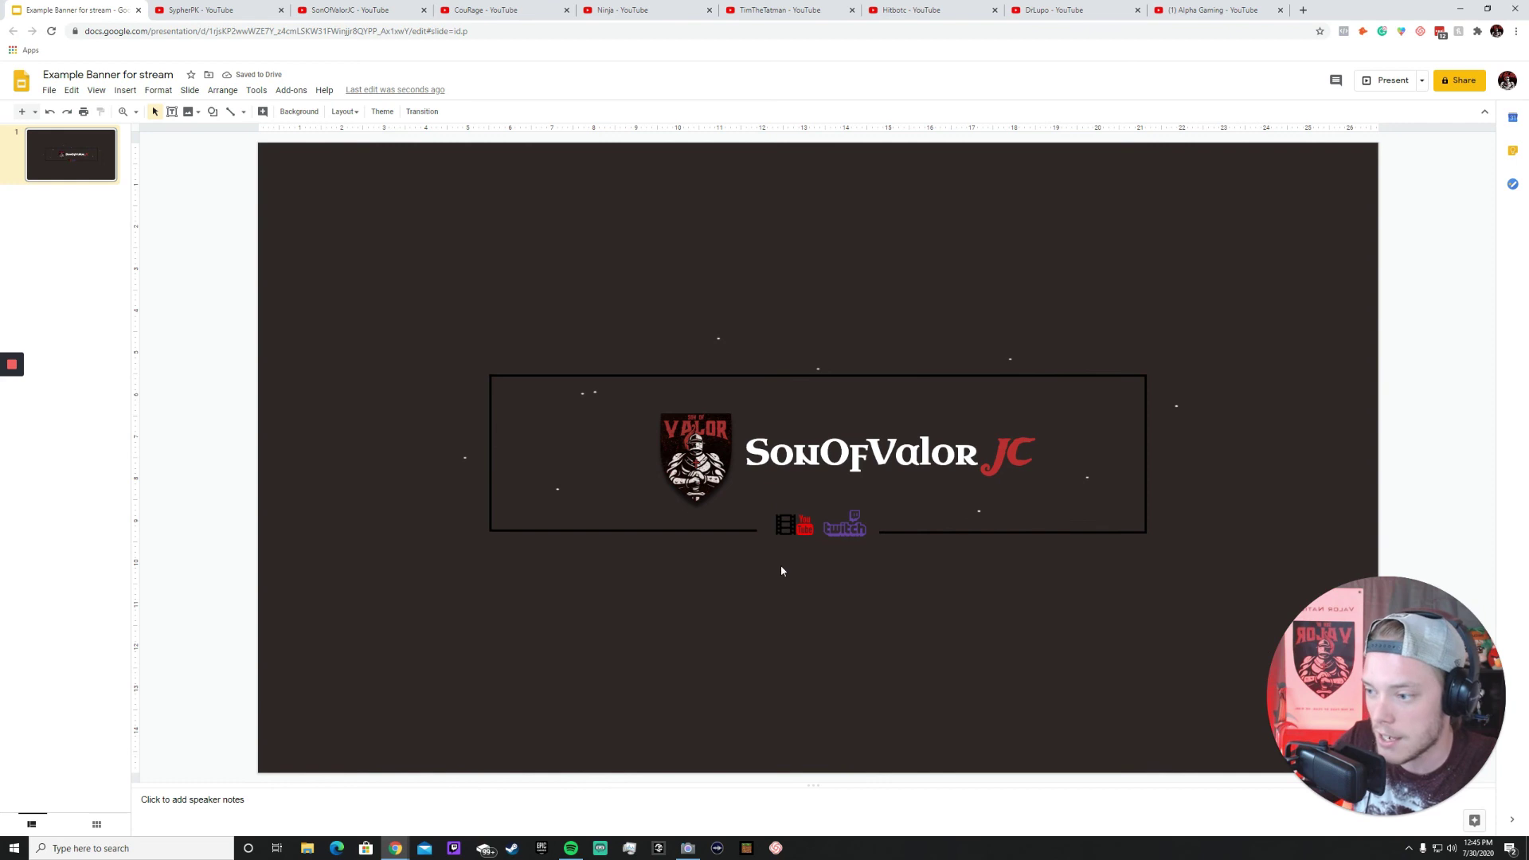
# Compare the finished frame layout with SypherPK's channel banner on YouTube.
pyautogui.click(182, 11)
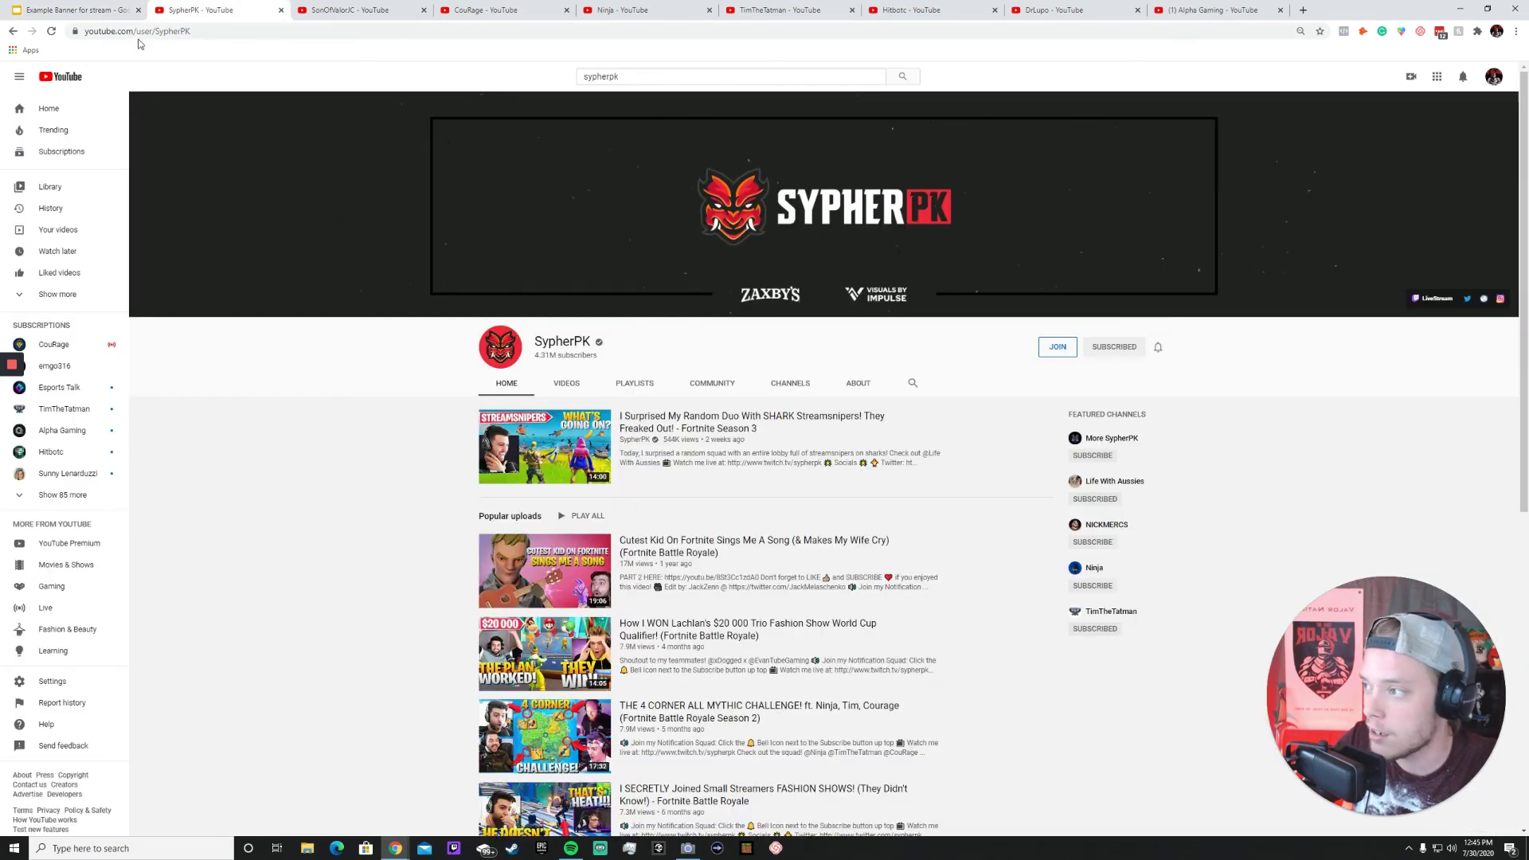
pyautogui.click(92, 9)
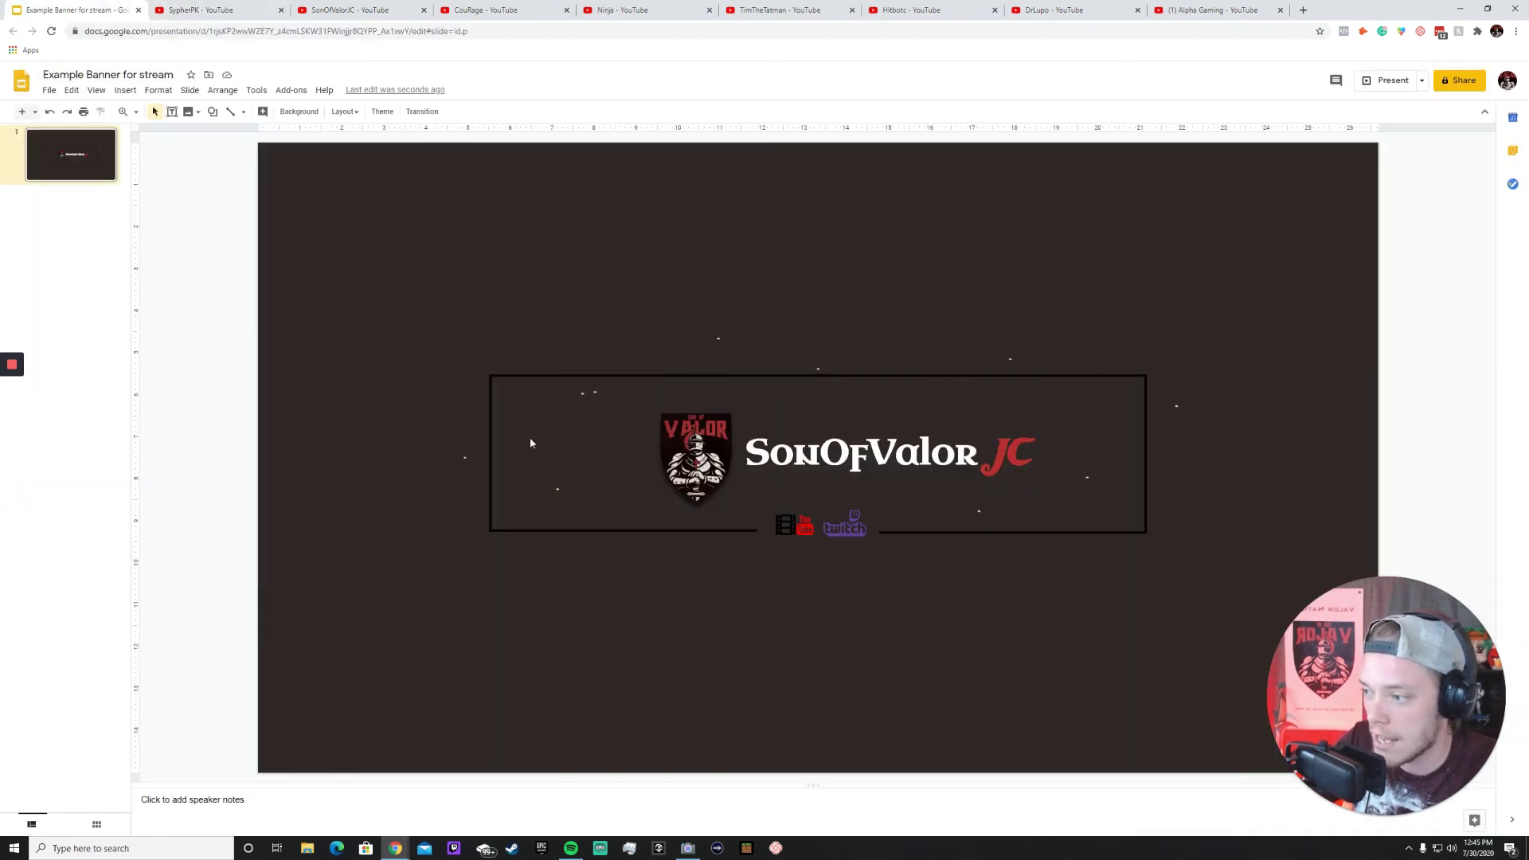